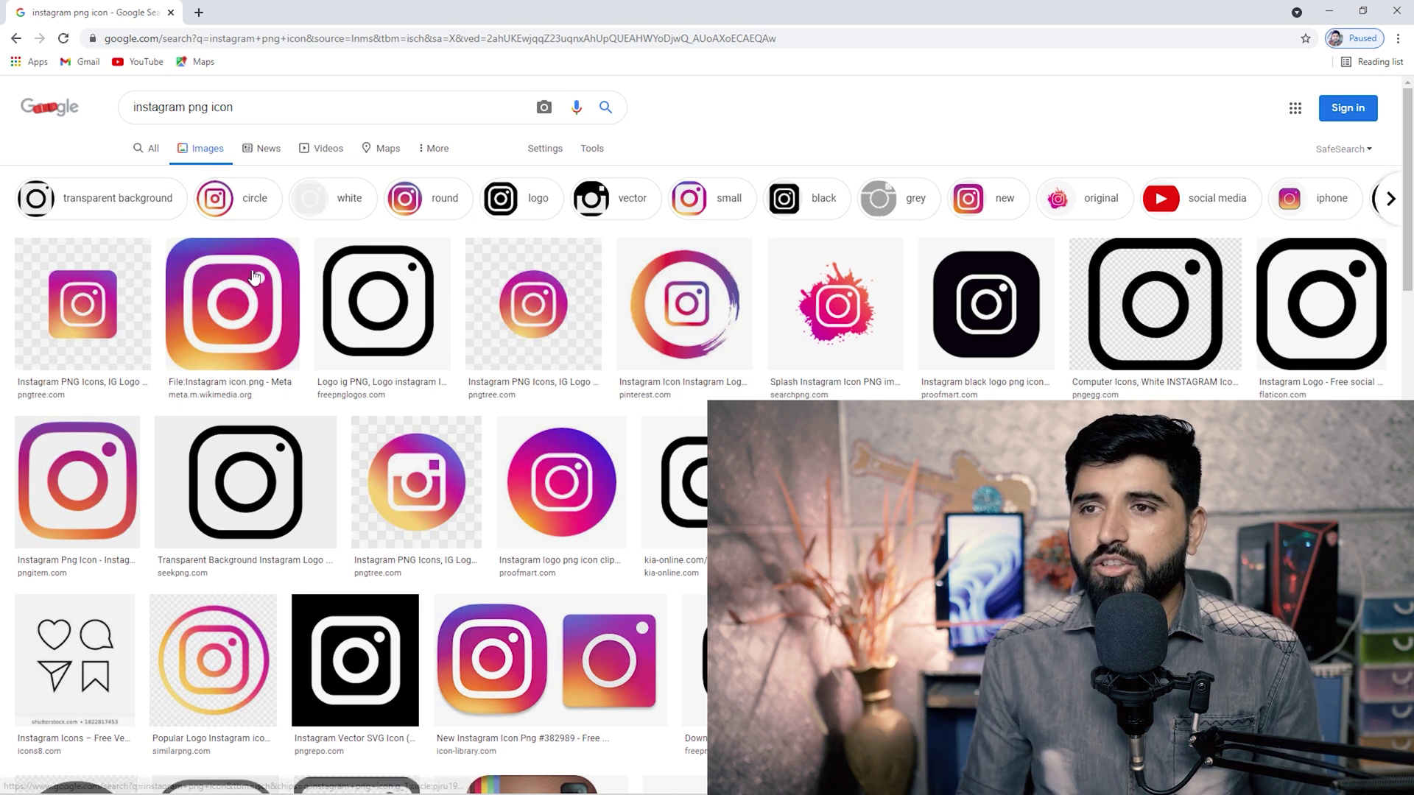
Open the full-size Wikimedia Instagram icon in a new tab and start saving it.
{"action": "left_click", "coordinate": [259, 293]}
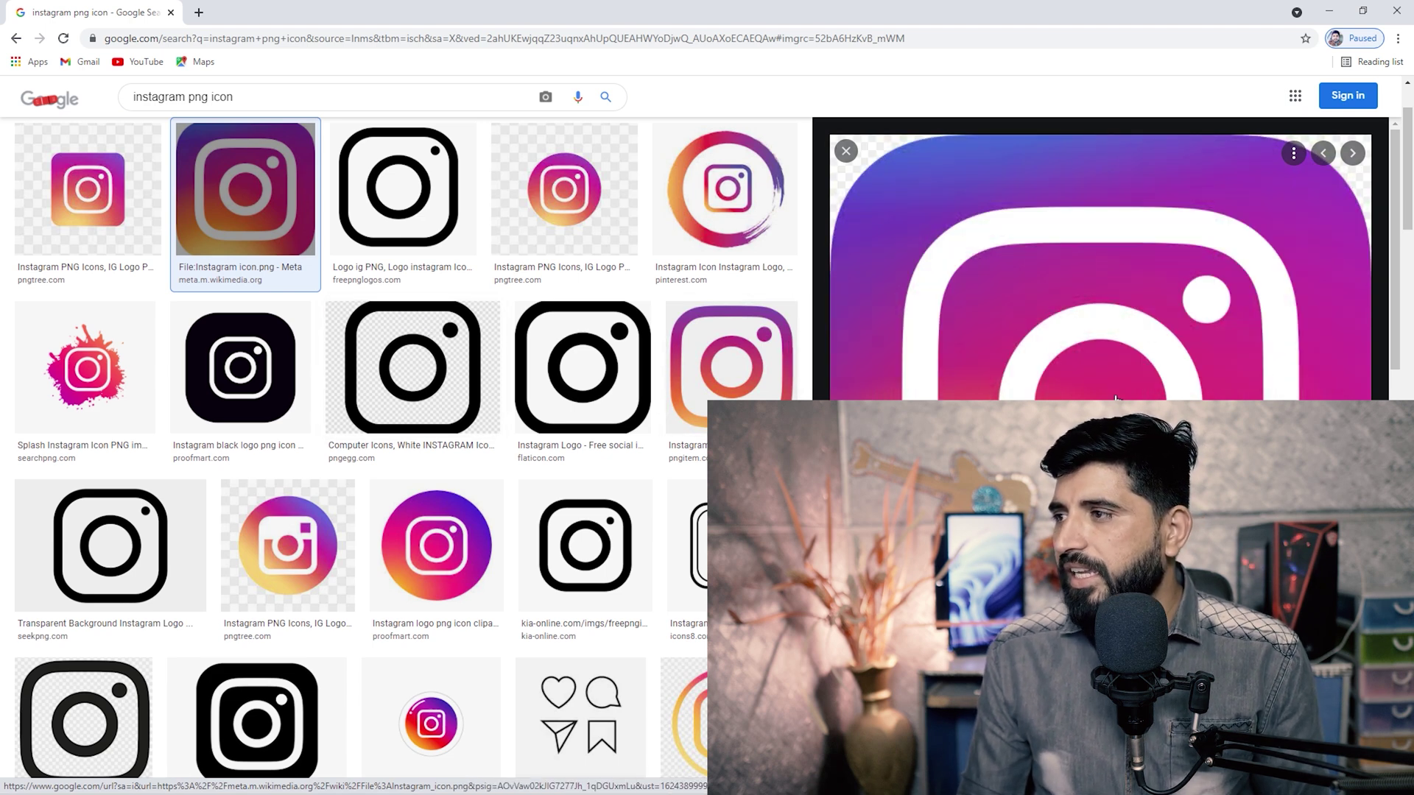
{"action": "right_click", "coordinate": [1066, 326]}
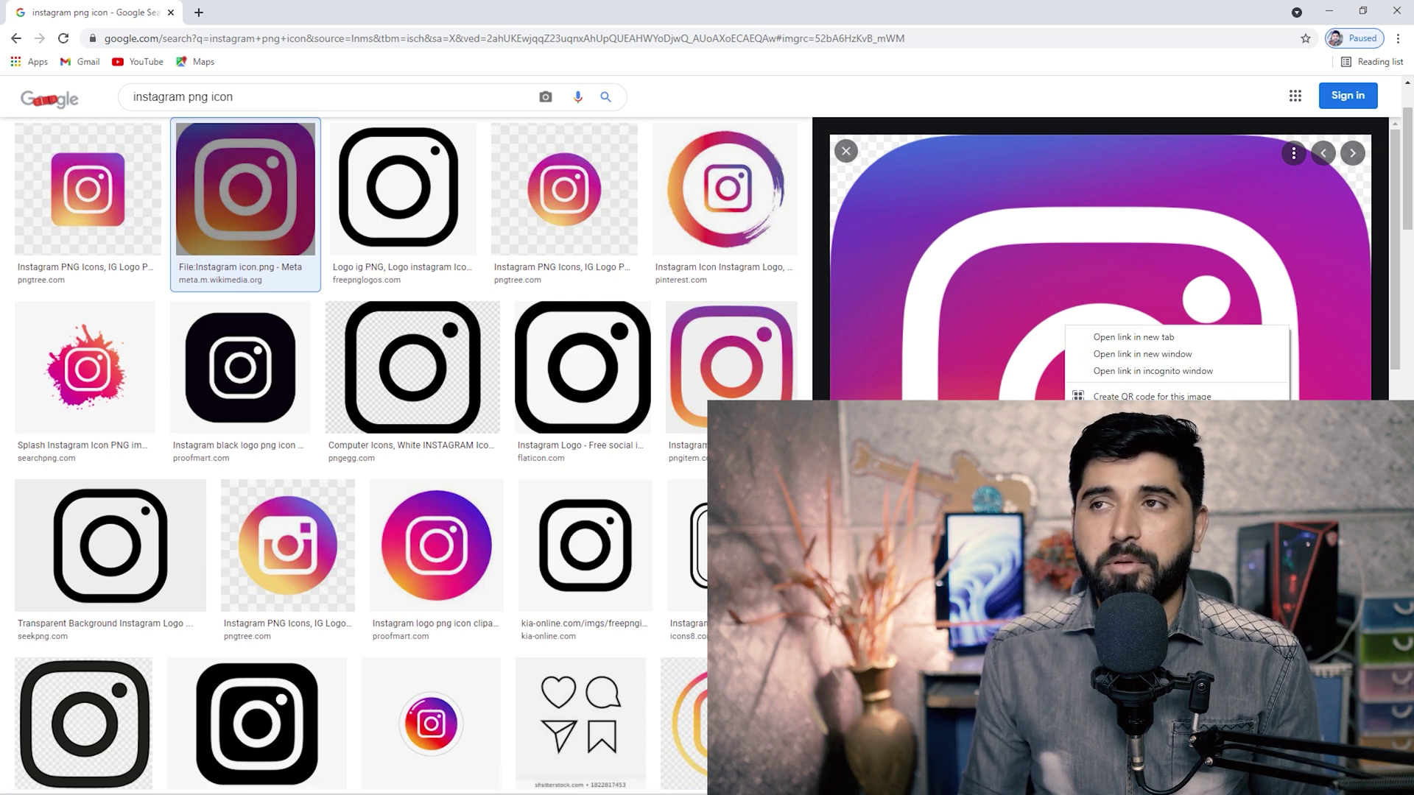
{"action": "left_click", "coordinate": [1133, 336]}
{"action": "left_click", "coordinate": [273, 15]}
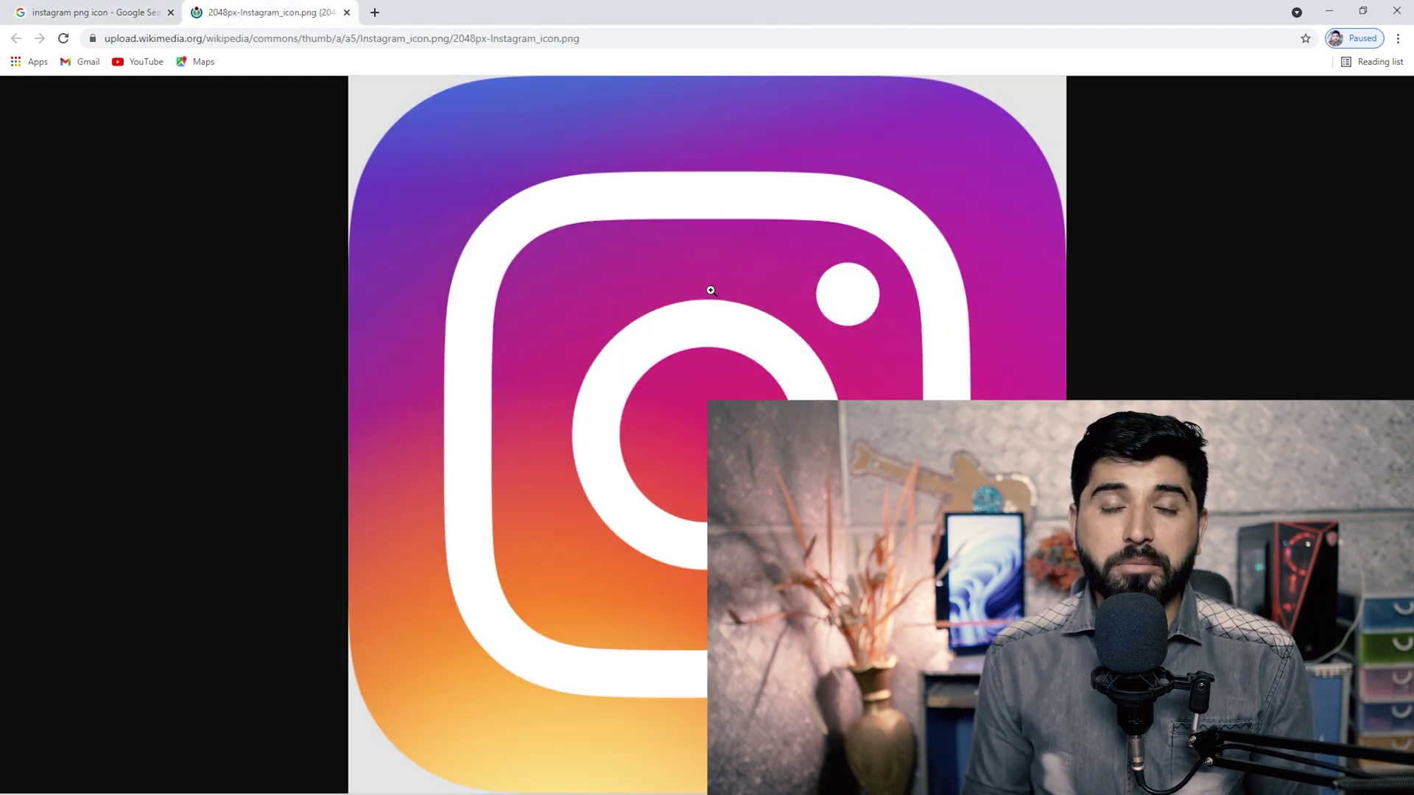
{"action": "right_click", "coordinate": [711, 280]}
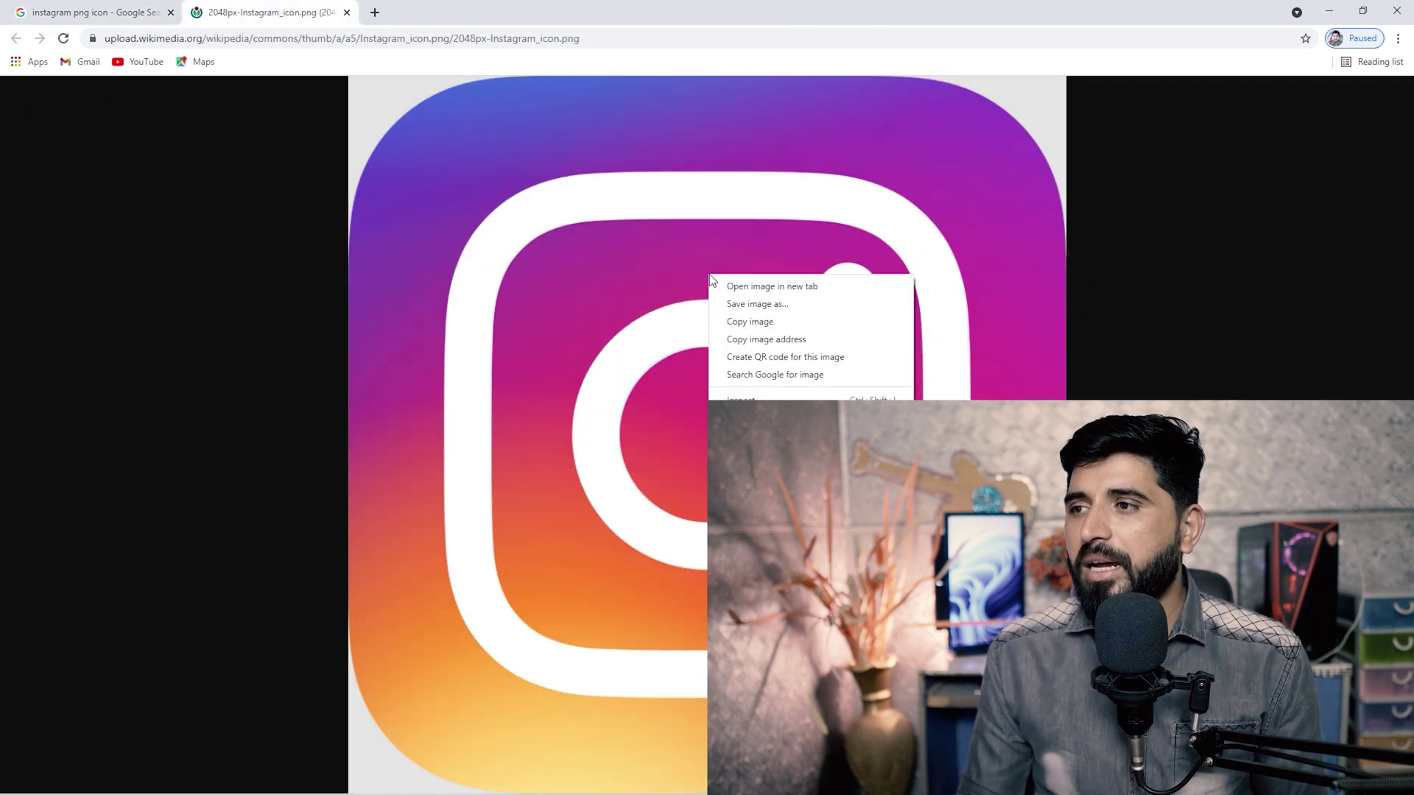
{"action": "left_click", "coordinate": [772, 309]}
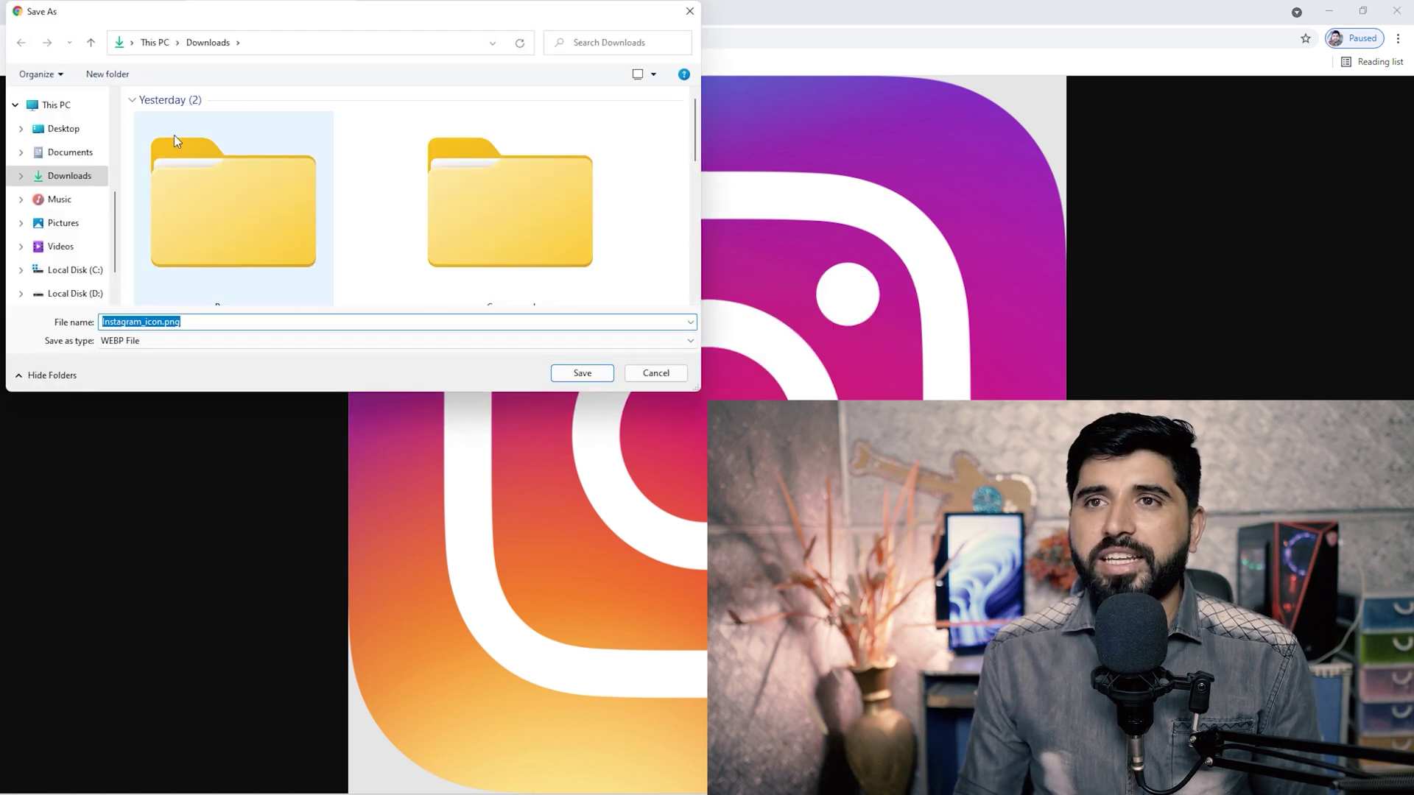
Create a 'Social Media Accounts' folder on the Desktop and save Instagram_icon.png into it.
{"action": "double_click", "coordinate": [283, 13]}
{"action": "left_click", "coordinate": [69, 132]}
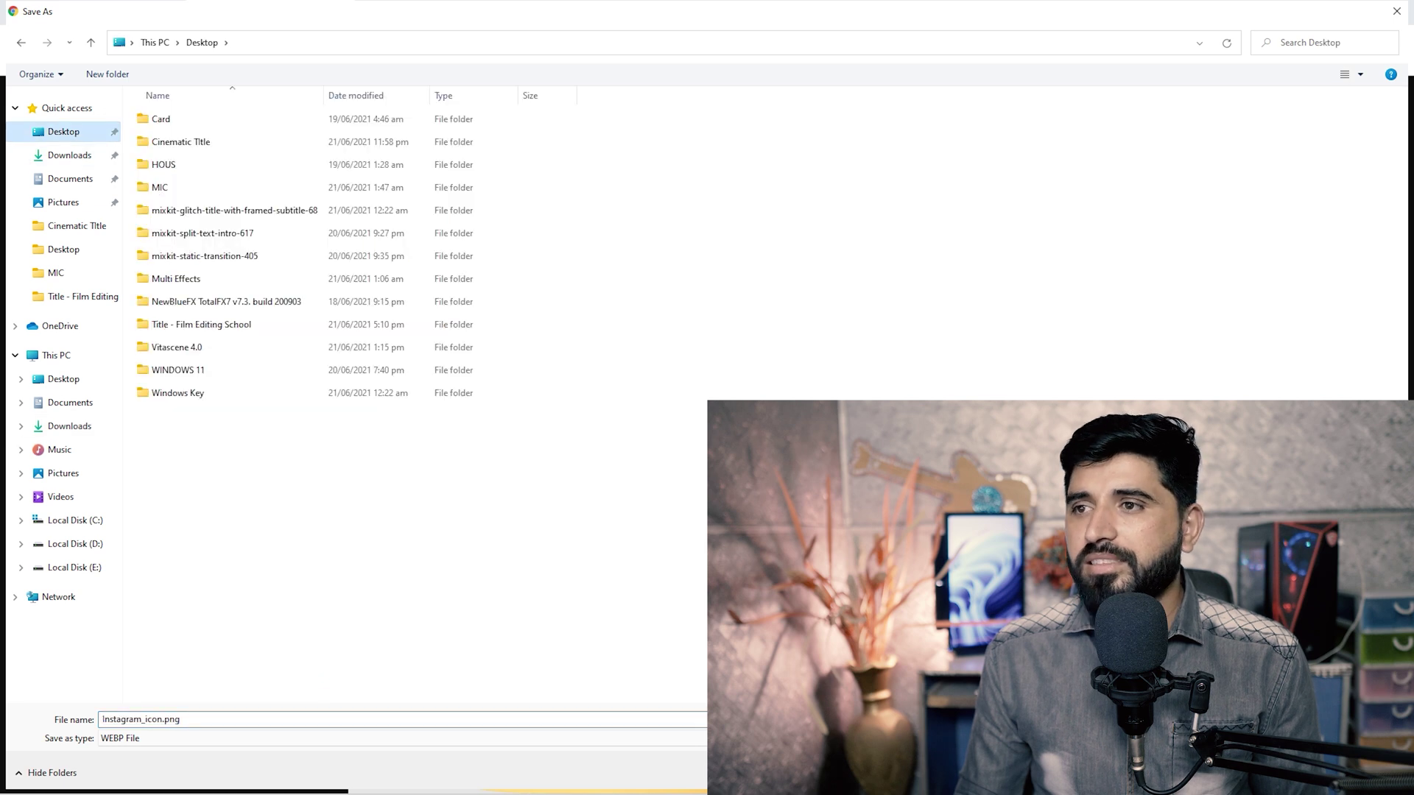
{"action": "right_click", "coordinate": [508, 531]}
{"action": "mouse_move", "coordinate": [665, 695]}
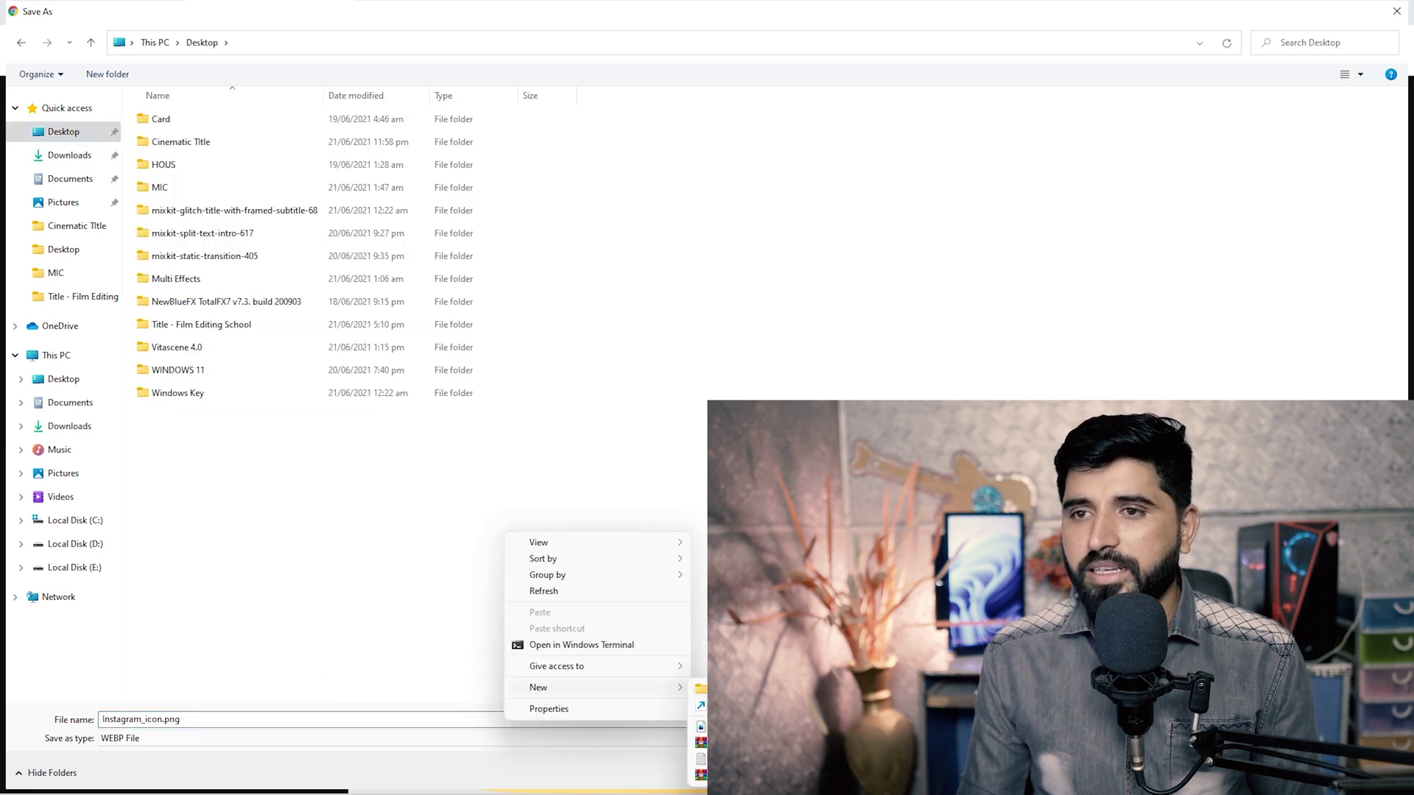
{"action": "left_click", "coordinate": [725, 692]}
{"action": "key", "text": "BackSpace"}
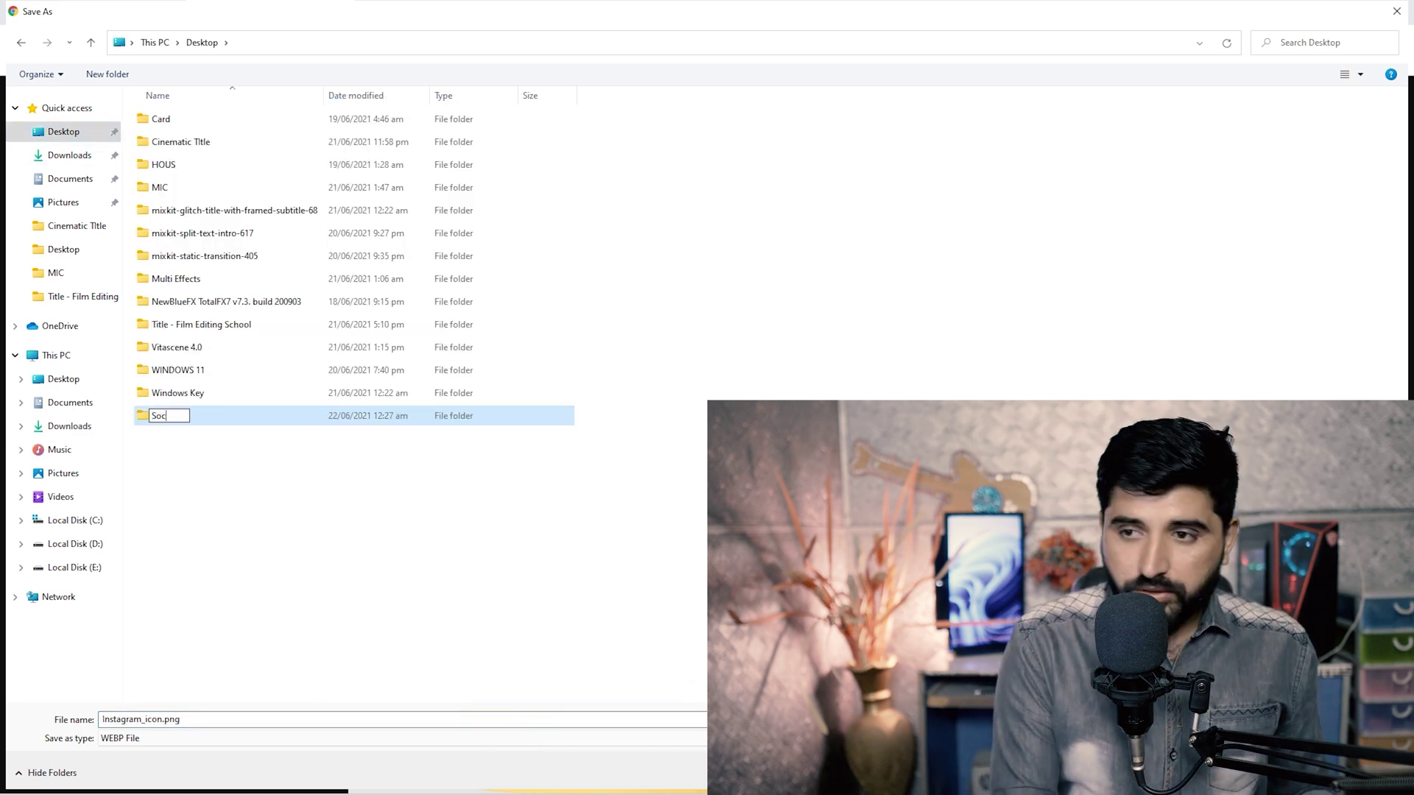
{"action": "type", "text": "Social Media Accounts"}
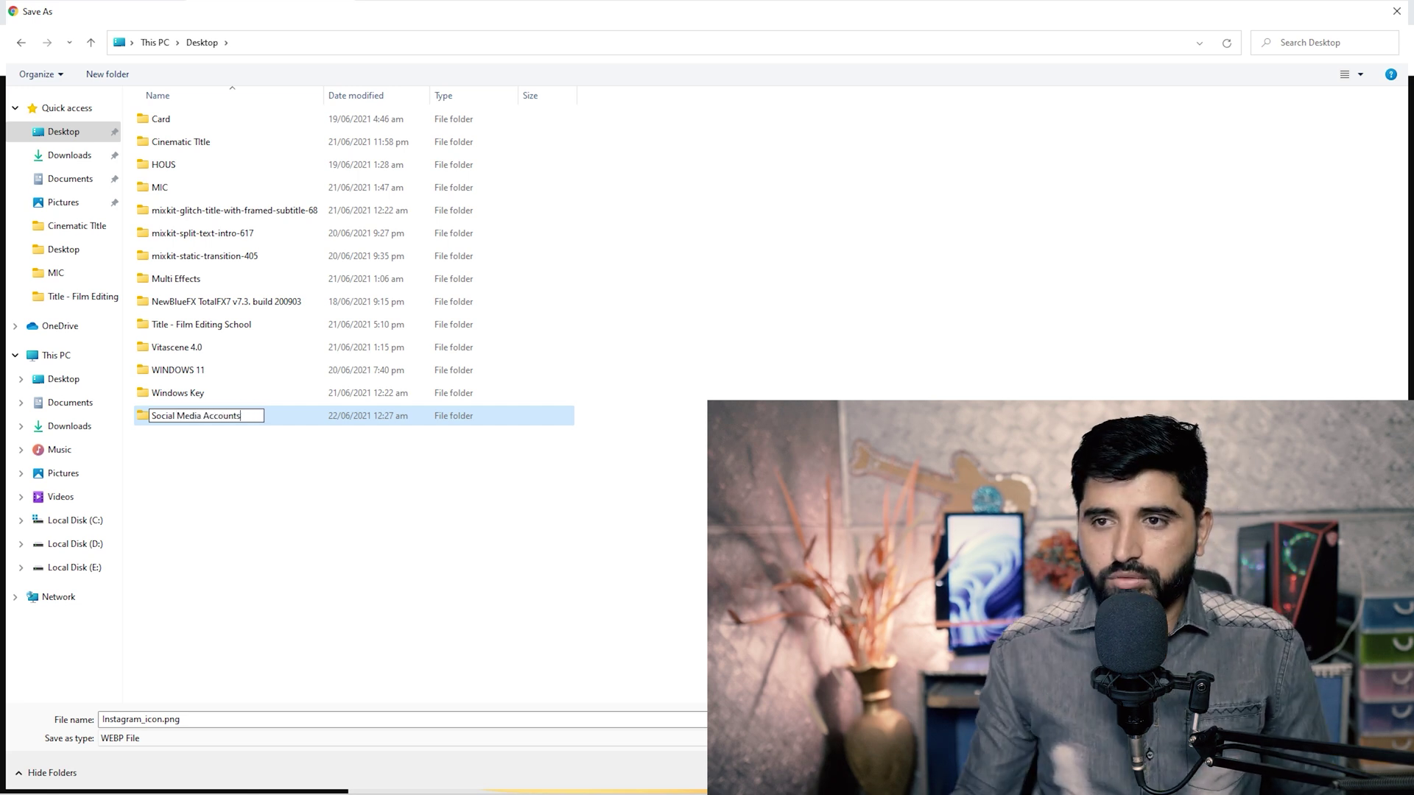
{"action": "key", "text": "Return"}
{"action": "key", "text": "Return"}
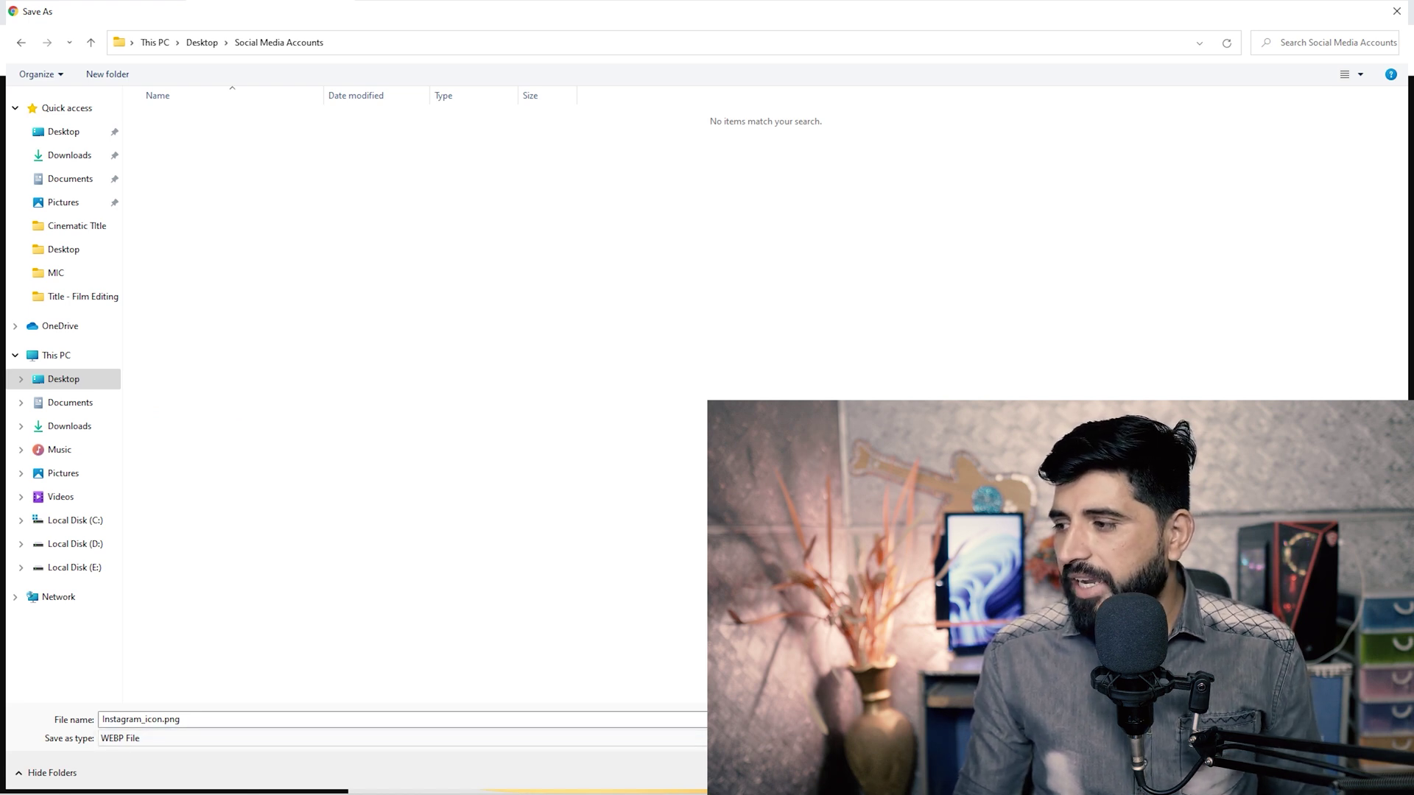
{"action": "key", "text": "Return"}
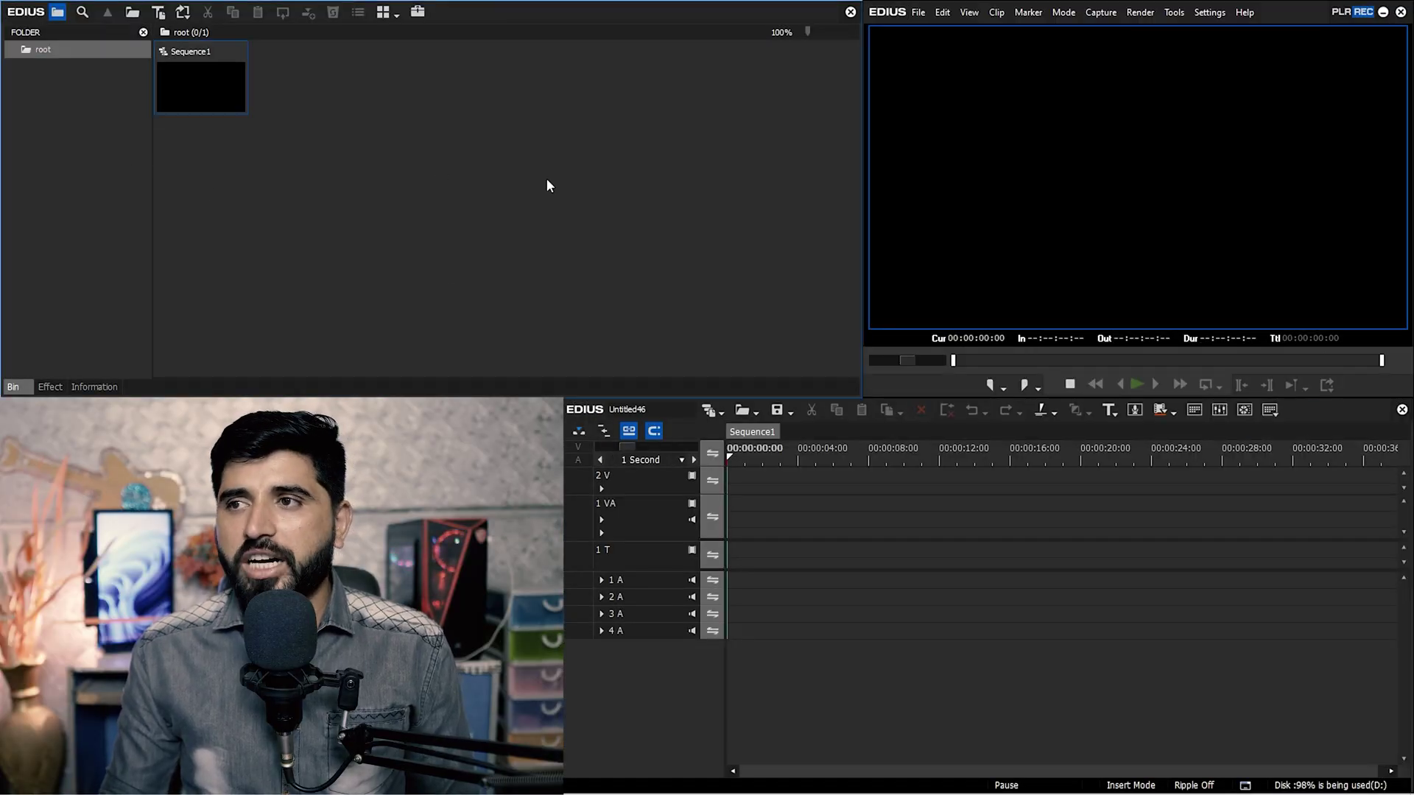
Import Instagram_icon.png from Desktop > Social Media Accounts into the EDIUS bin.
{"action": "double_click", "coordinate": [545, 180]}
{"action": "left_click", "coordinate": [39, 114]}
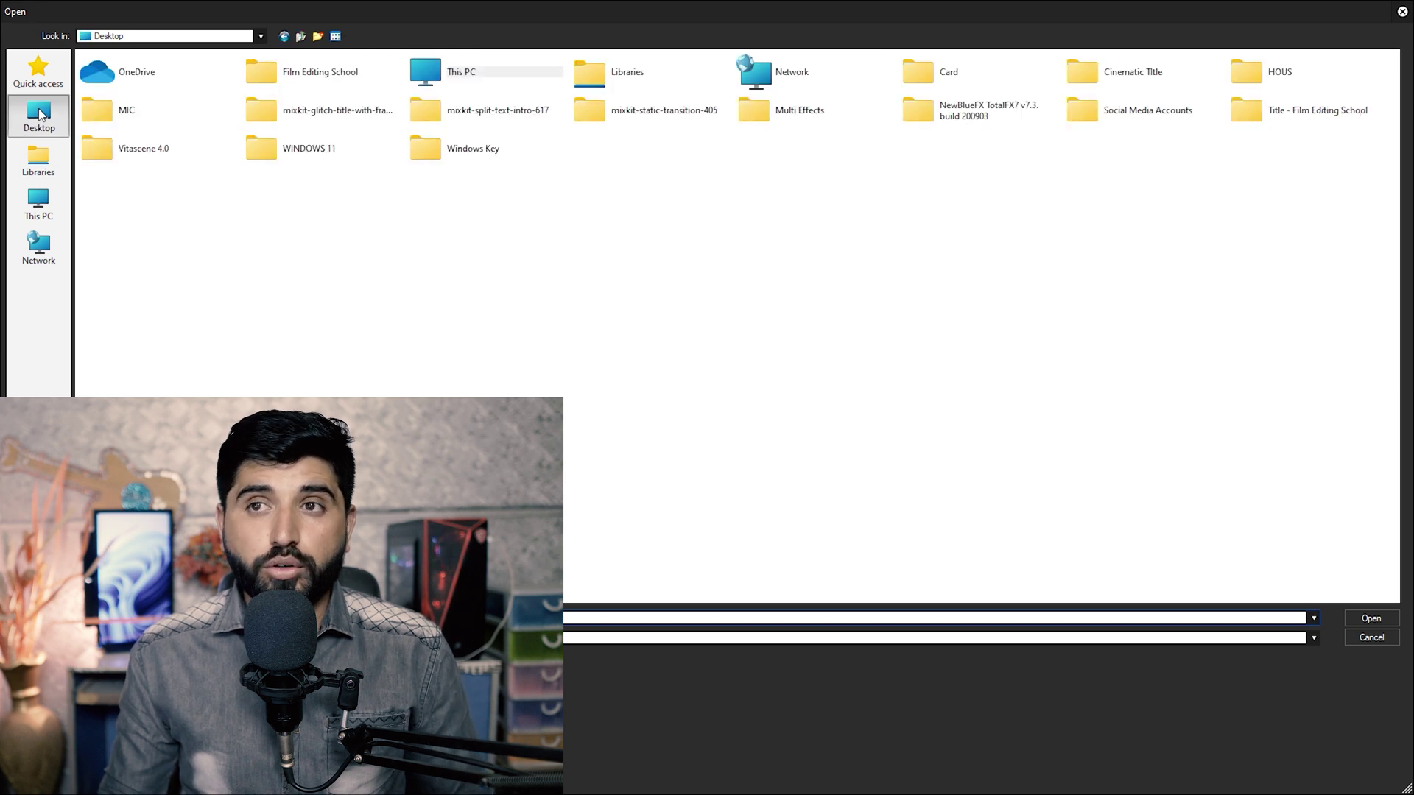
{"action": "double_click", "coordinate": [1134, 111]}
{"action": "double_click", "coordinate": [116, 92]}
Place the Instagram clip on track 1 VA and open its Layouter.
{"action": "left_click", "coordinate": [295, 118]}
{"action": "left_click_drag", "start_coordinate": [307, 116], "coordinate": [784, 488]}
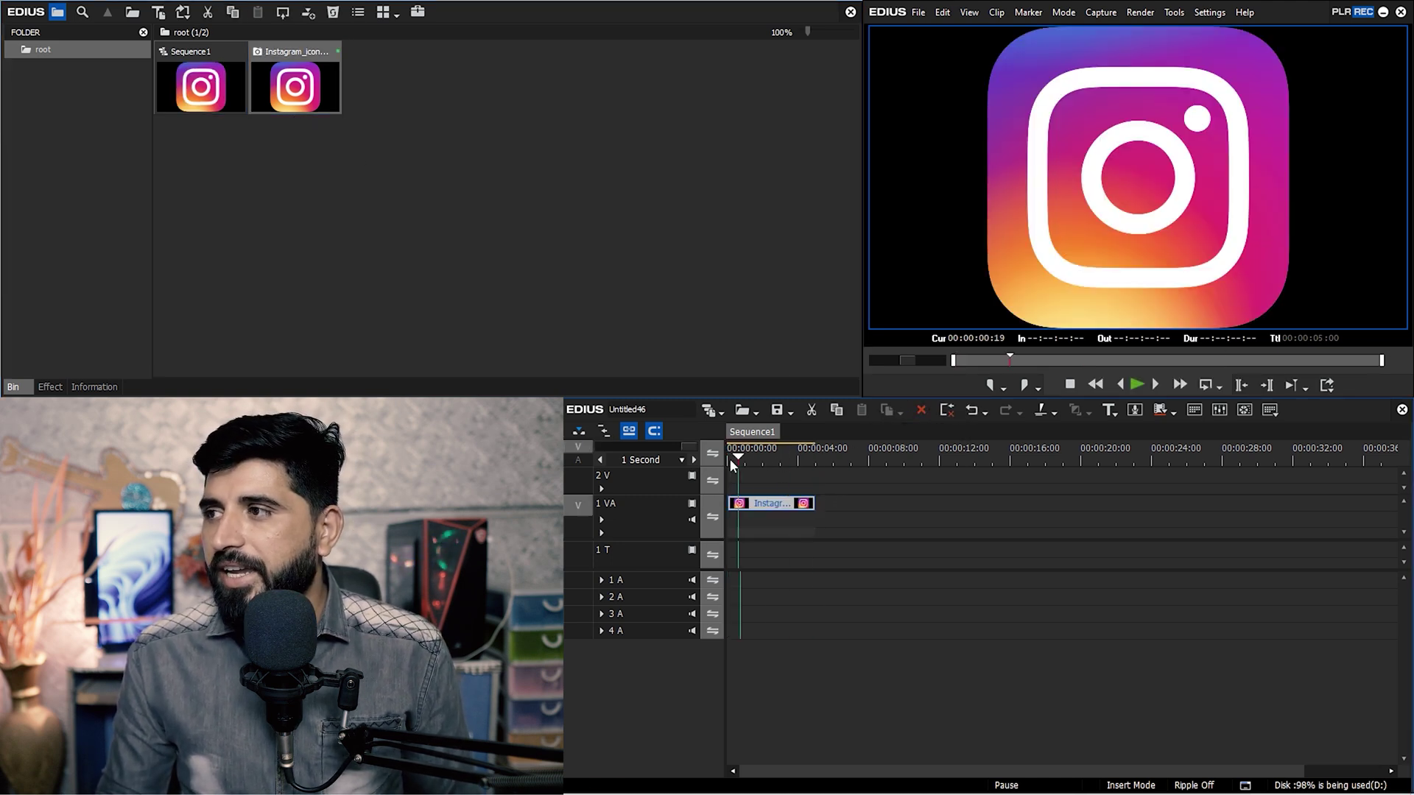
{"action": "key", "text": "ctrl+z"}
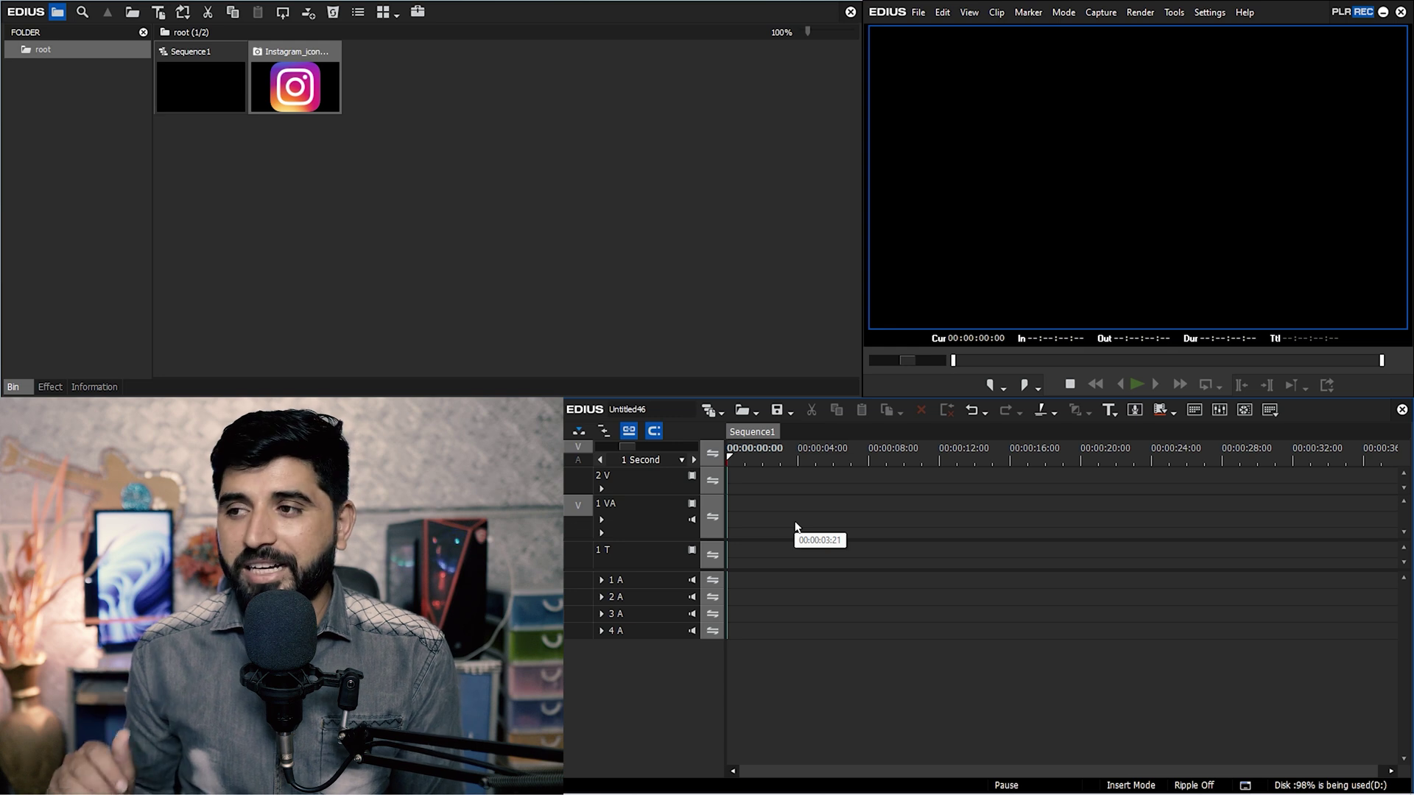
{"action": "left_click_drag", "start_coordinate": [305, 92], "coordinate": [790, 520]}
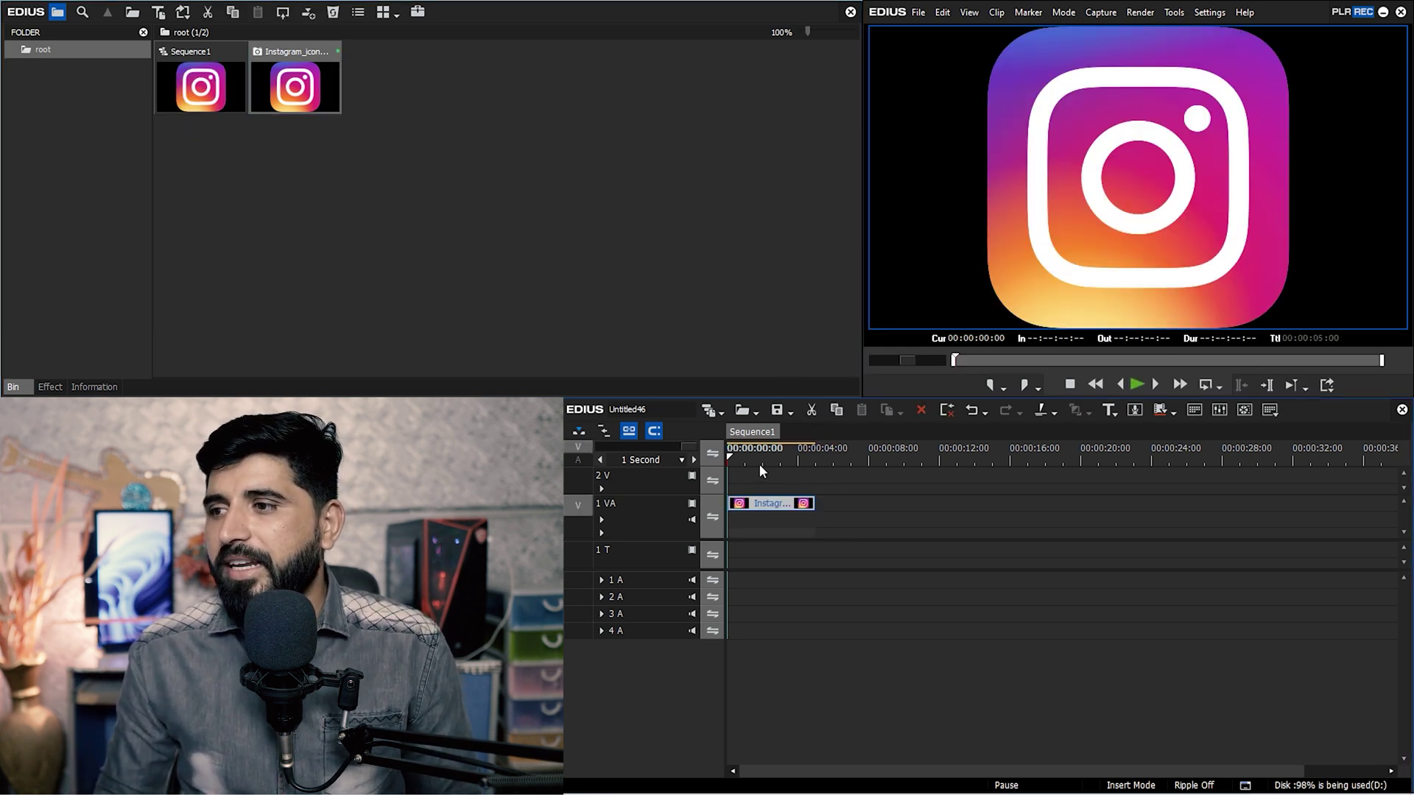
{"action": "double_click", "coordinate": [778, 507]}
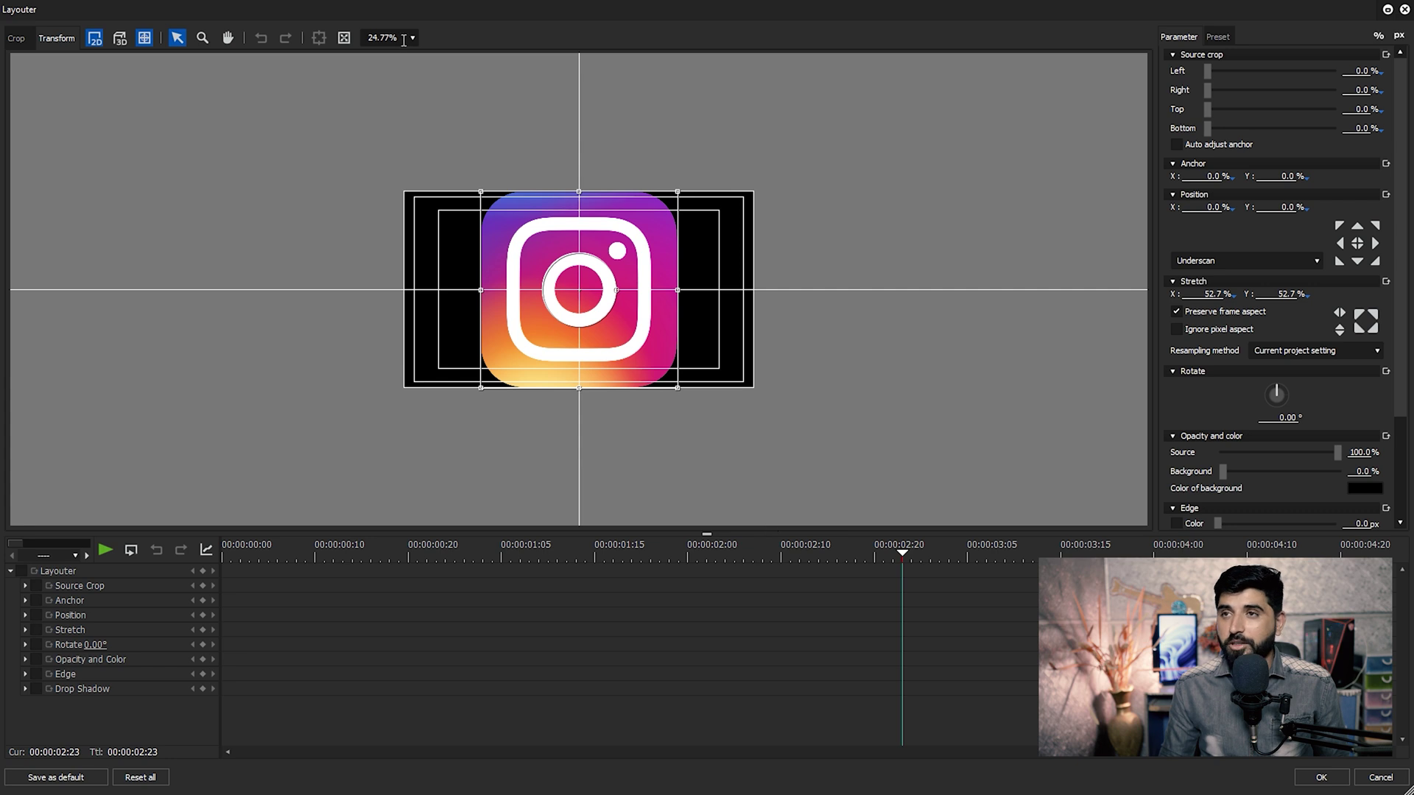
Scale the Instagram icon to 5% and move it to the lower-left corner (X -37.90%, Y 34.80%).
{"action": "left_click", "coordinate": [344, 37]}
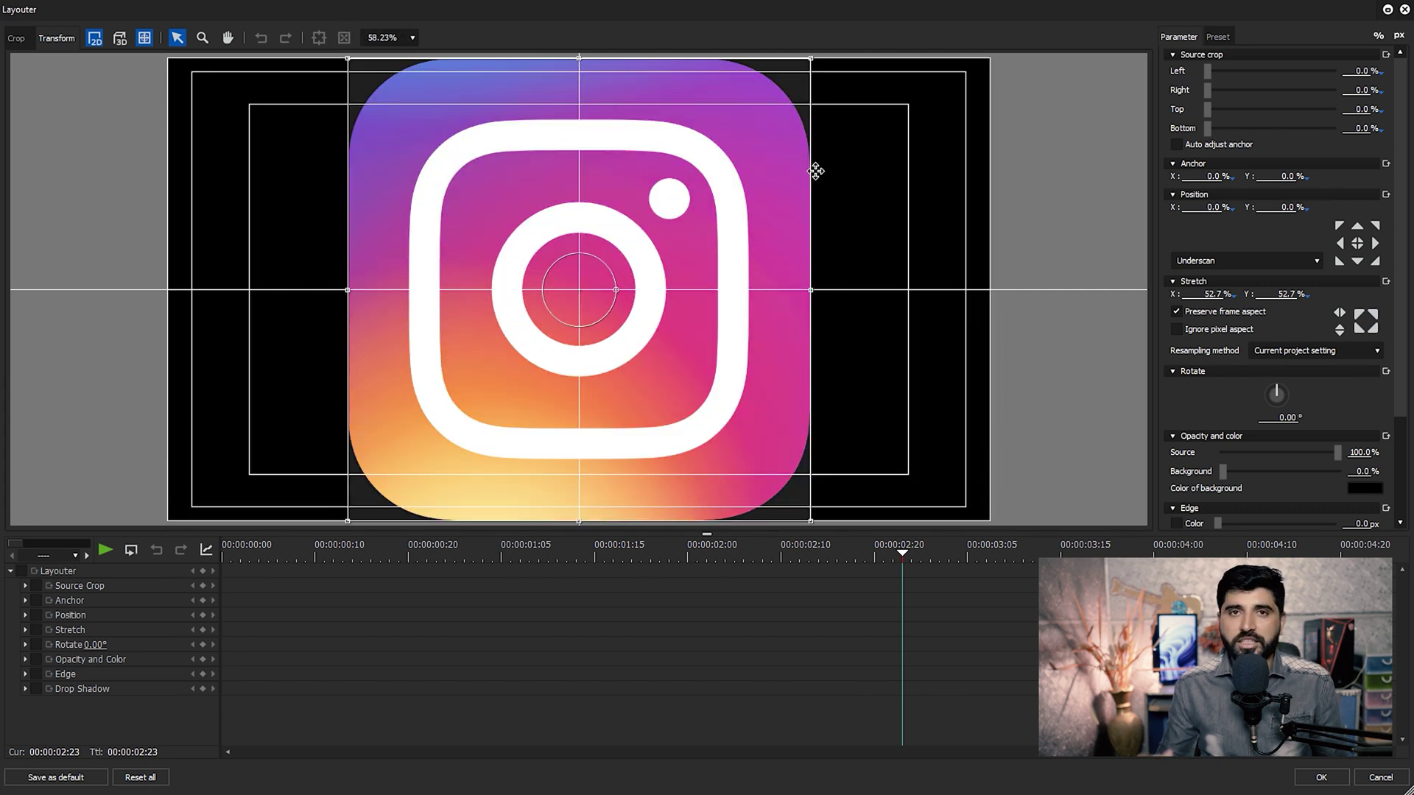
{"action": "left_click_drag", "start_coordinate": [812, 290], "coordinate": [776, 290]}
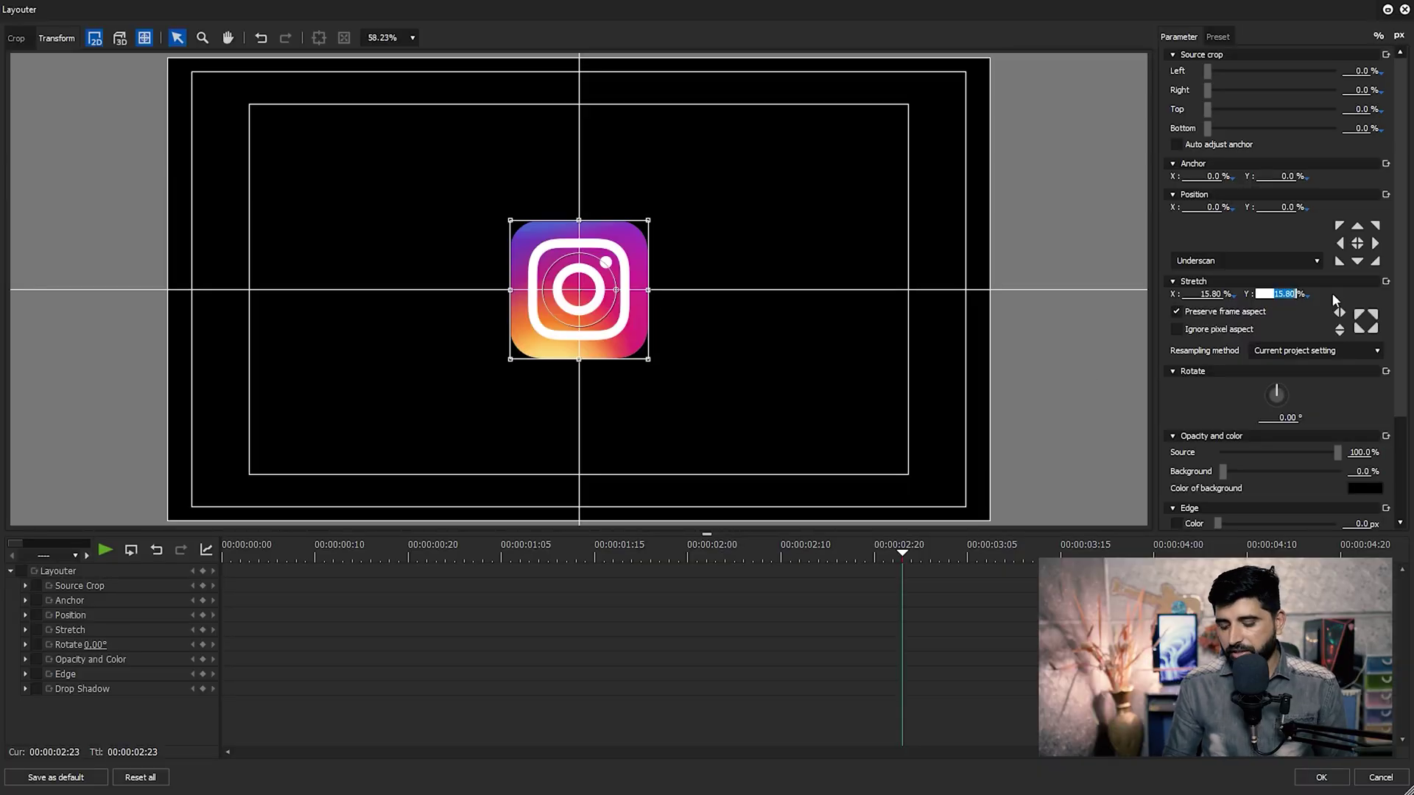
{"action": "type", "text": "10"}
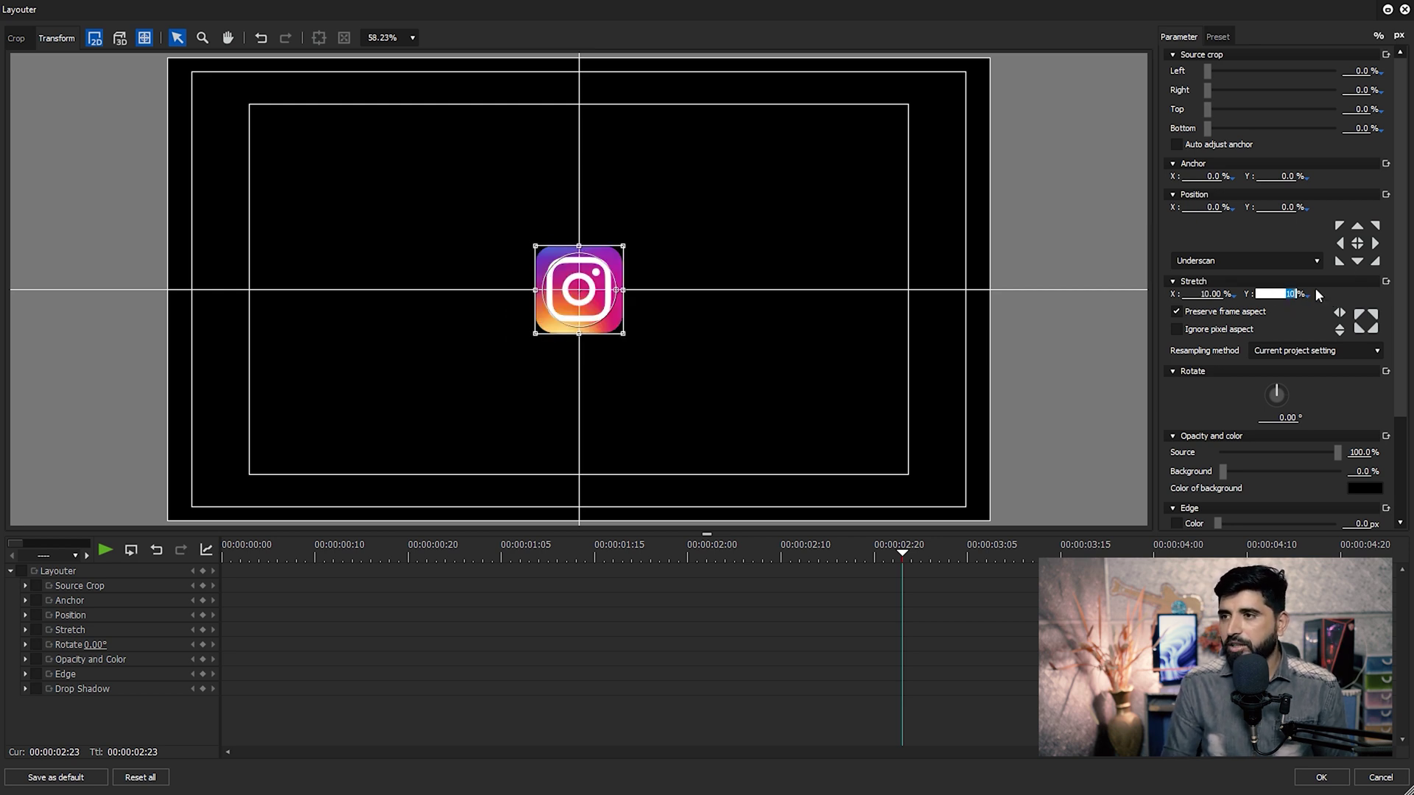
{"action": "type", "text": "7"}
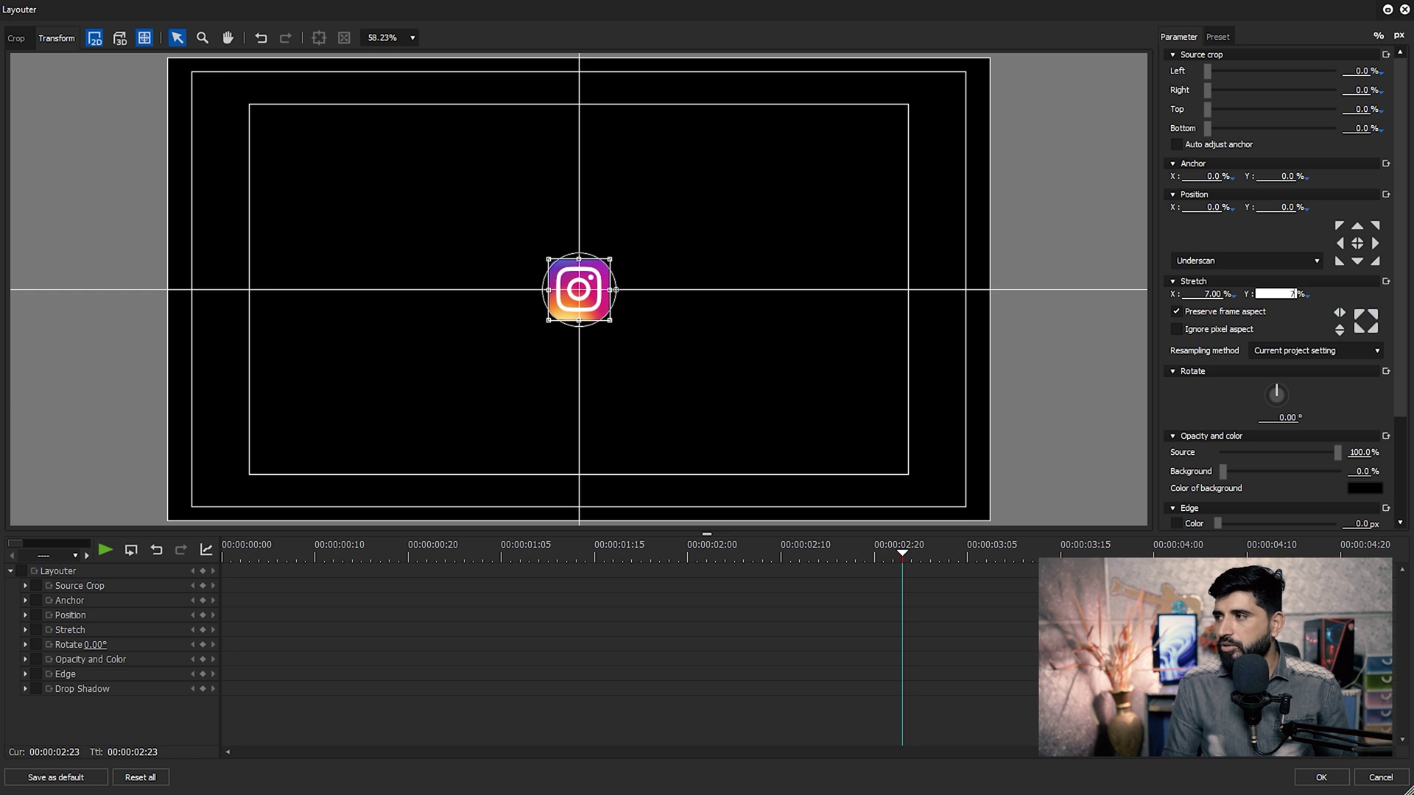
{"action": "type", "text": "5"}
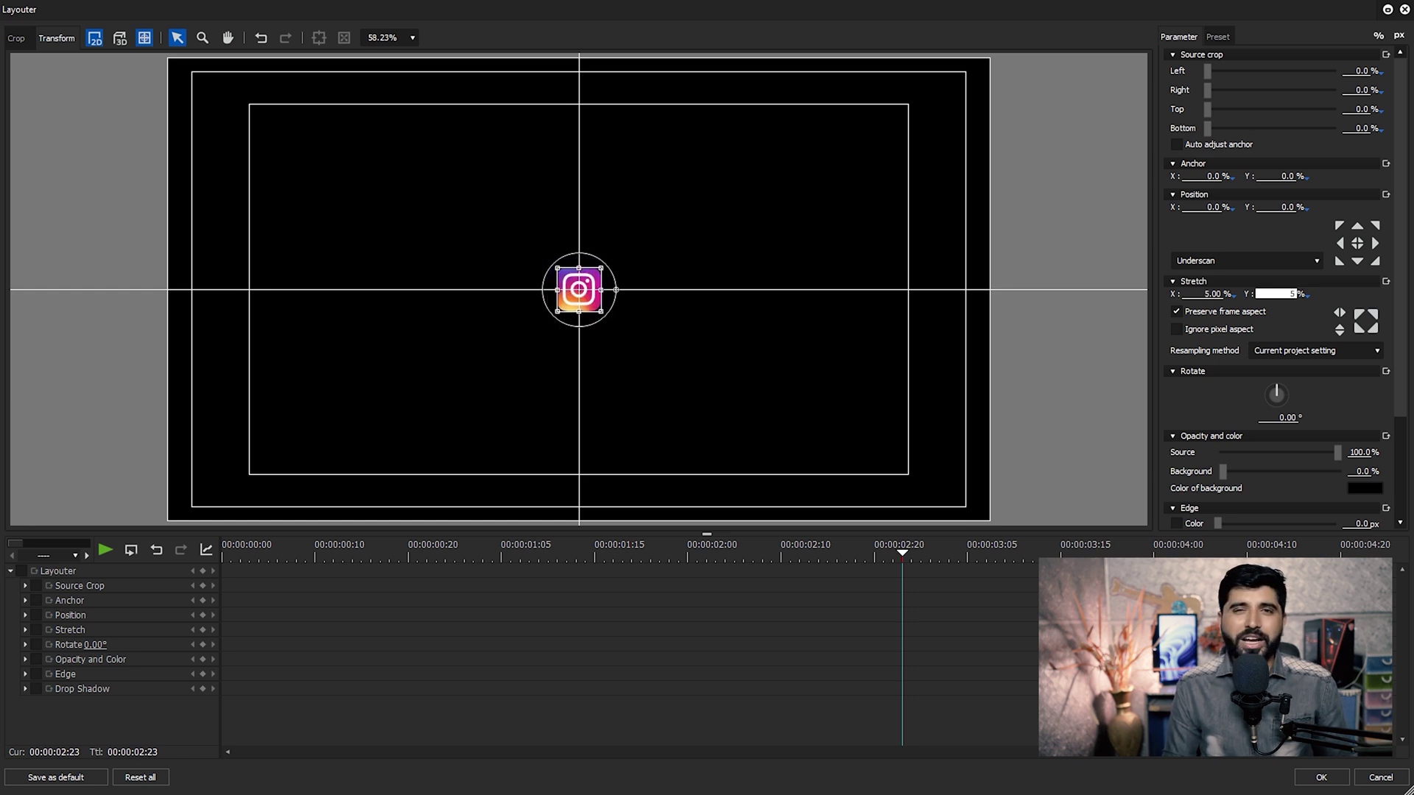
{"action": "left_click_drag", "start_coordinate": [572, 321], "coordinate": [290, 463]}
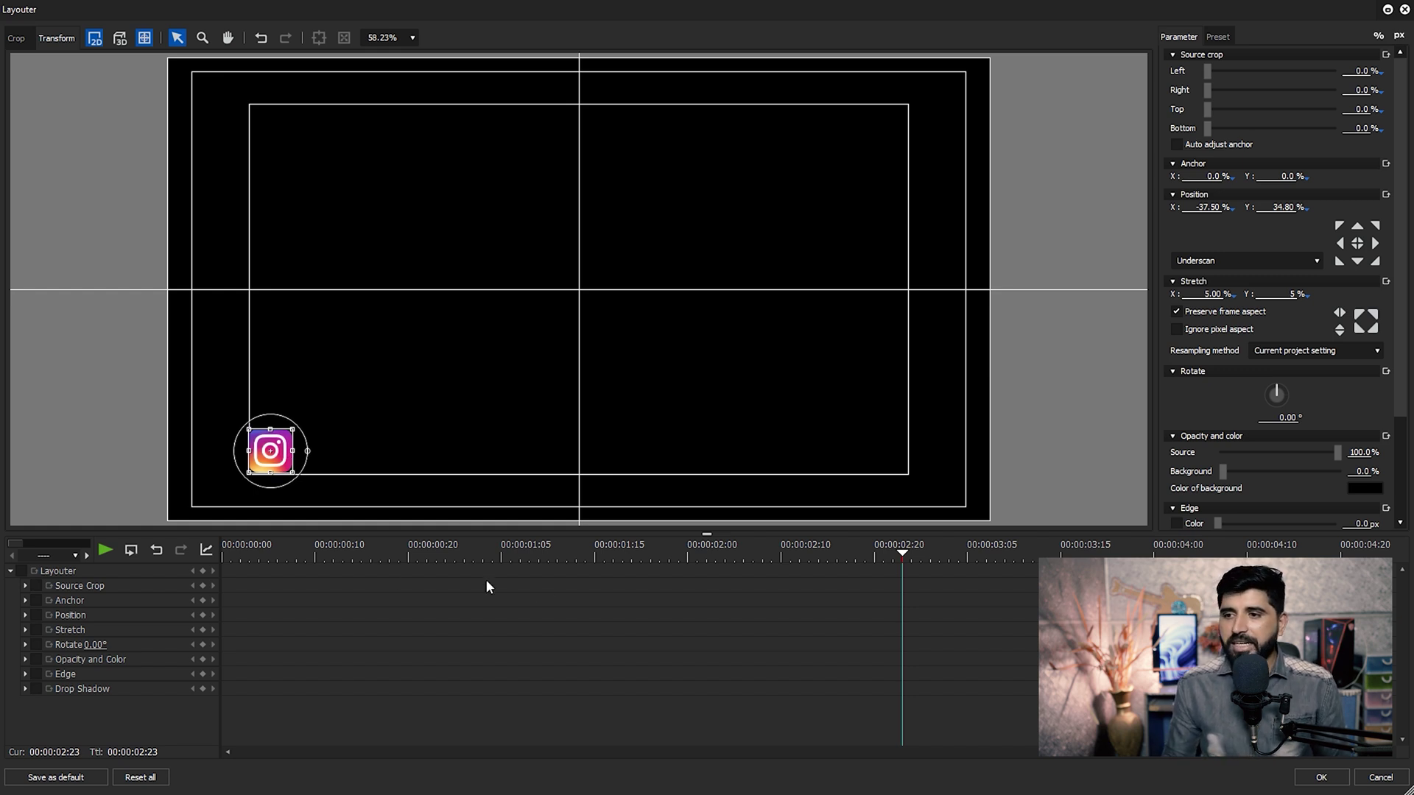
{"action": "key", "text": "Home"}
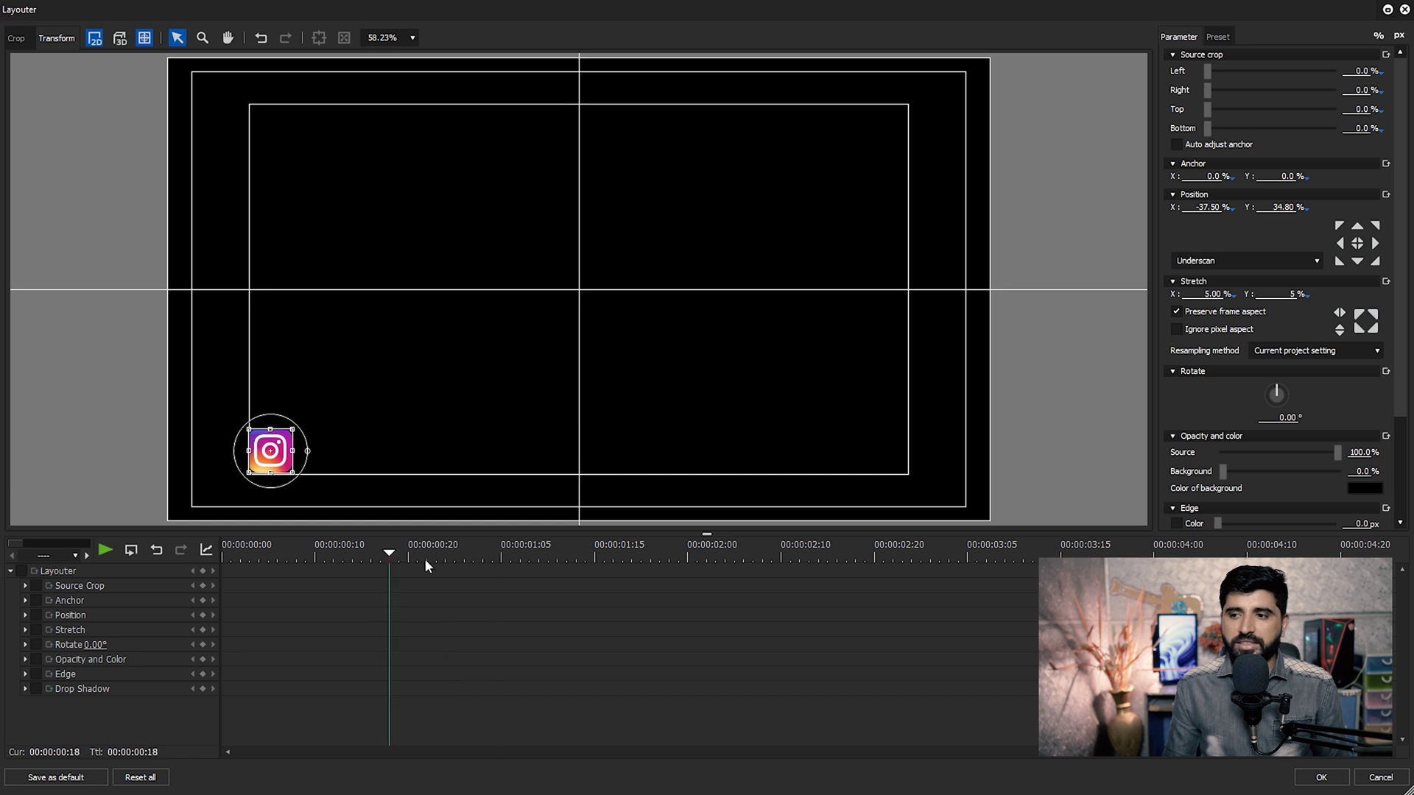
Set the icon's Stretch to 0% at the animation start, with the end keyframe at 00:00:01:05.
{"action": "left_click", "coordinate": [12, 572]}
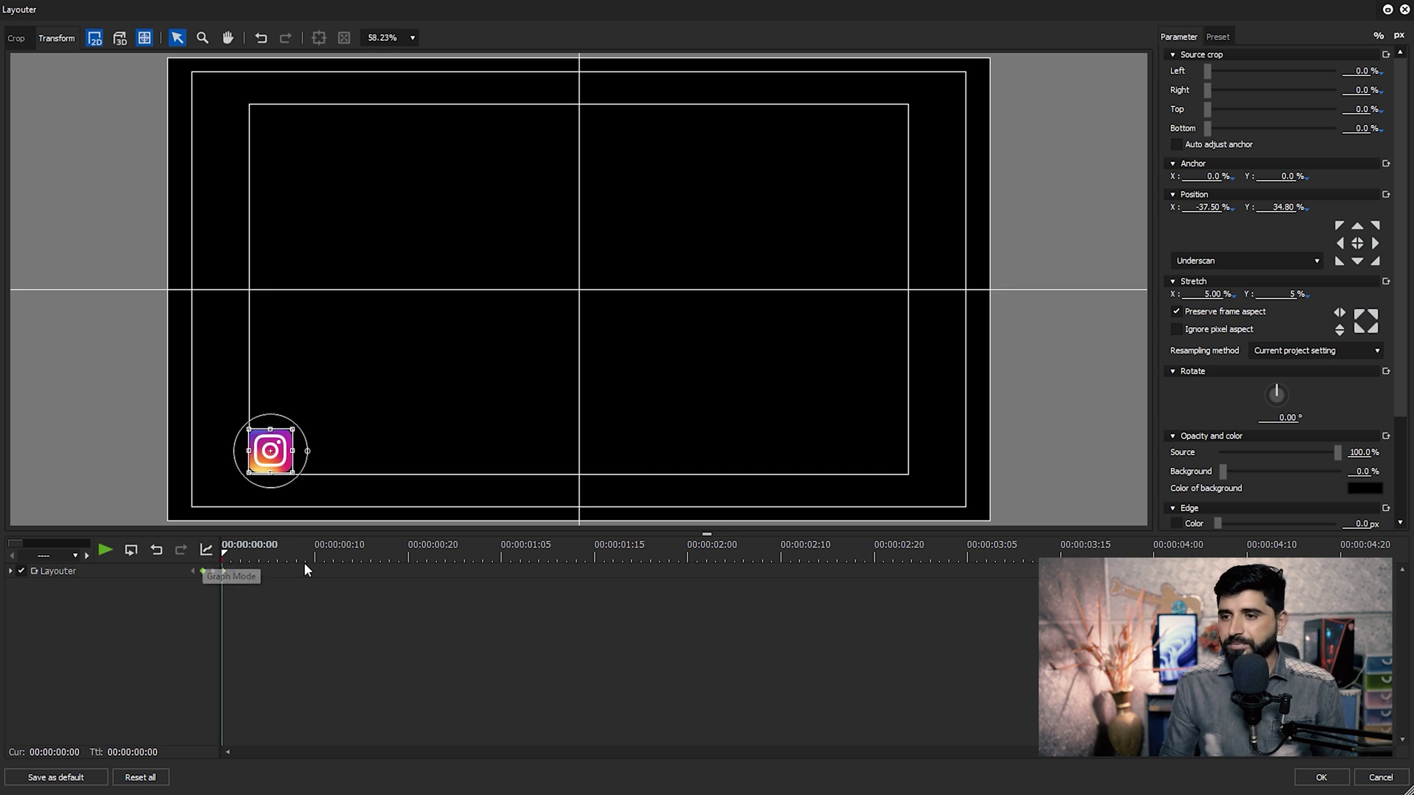
{"action": "left_click_drag", "start_coordinate": [417, 565], "coordinate": [501, 592]}
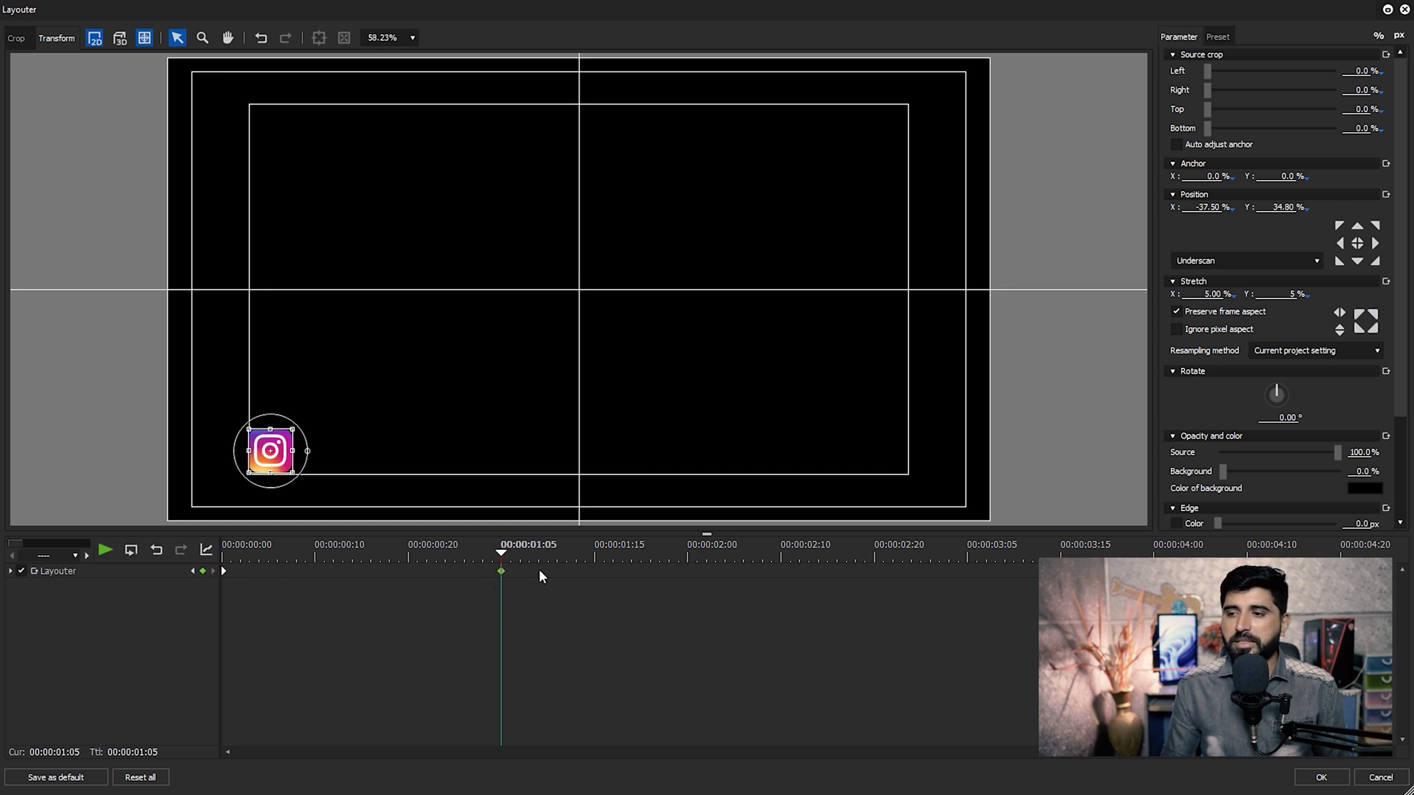
{"action": "left_click_drag", "start_coordinate": [471, 559], "coordinate": [259, 558]}
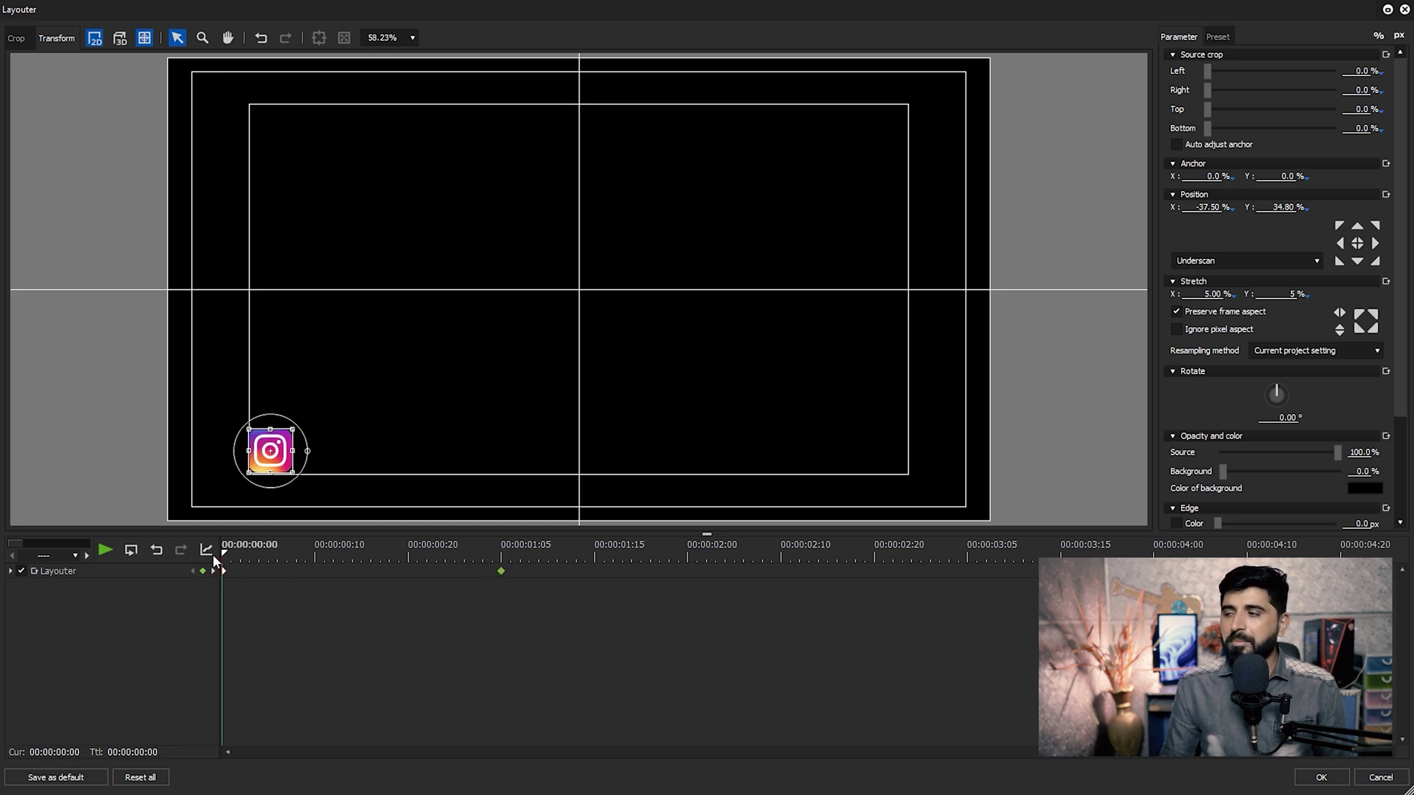
{"action": "left_click", "coordinate": [1282, 294]}
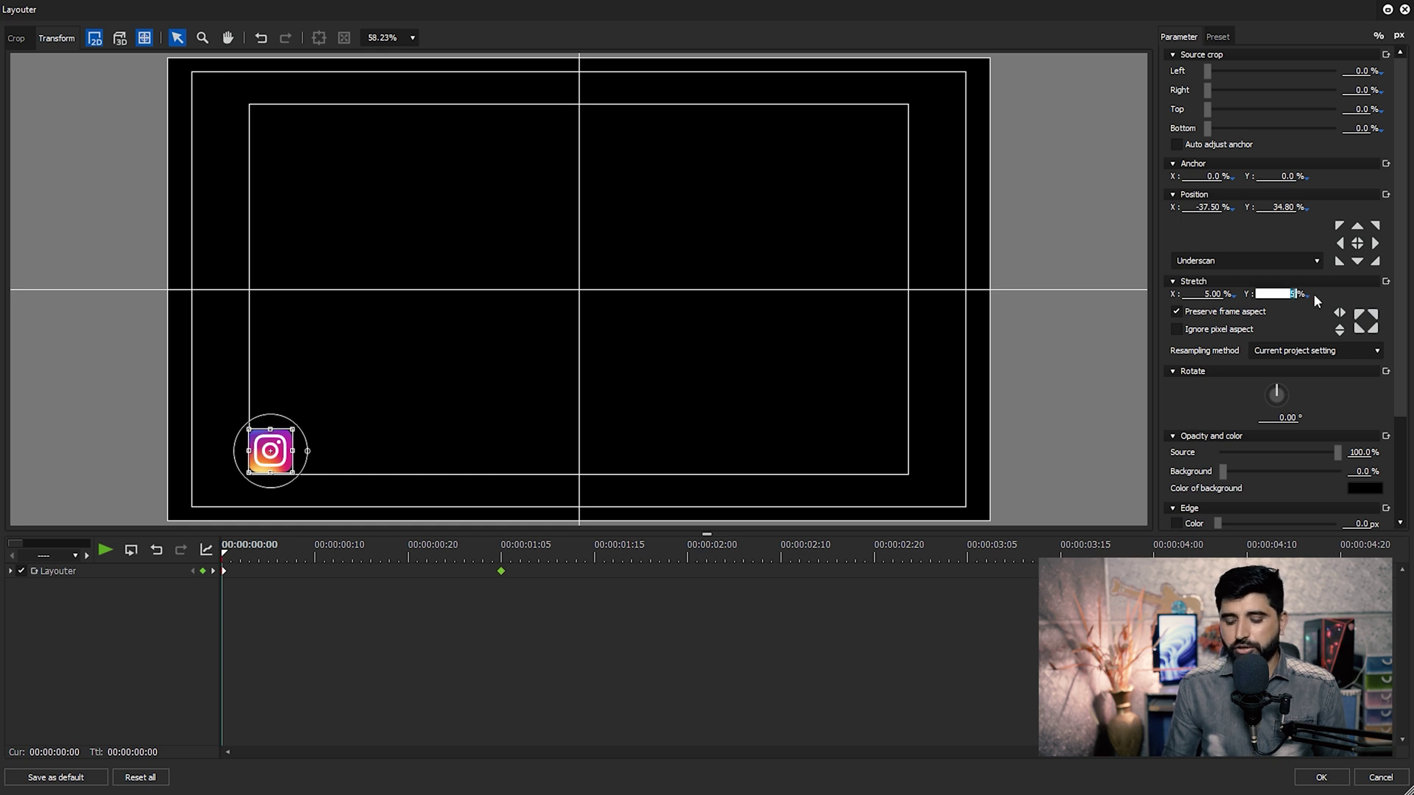
{"action": "type", "text": "0"}
{"action": "key", "text": "Return"}
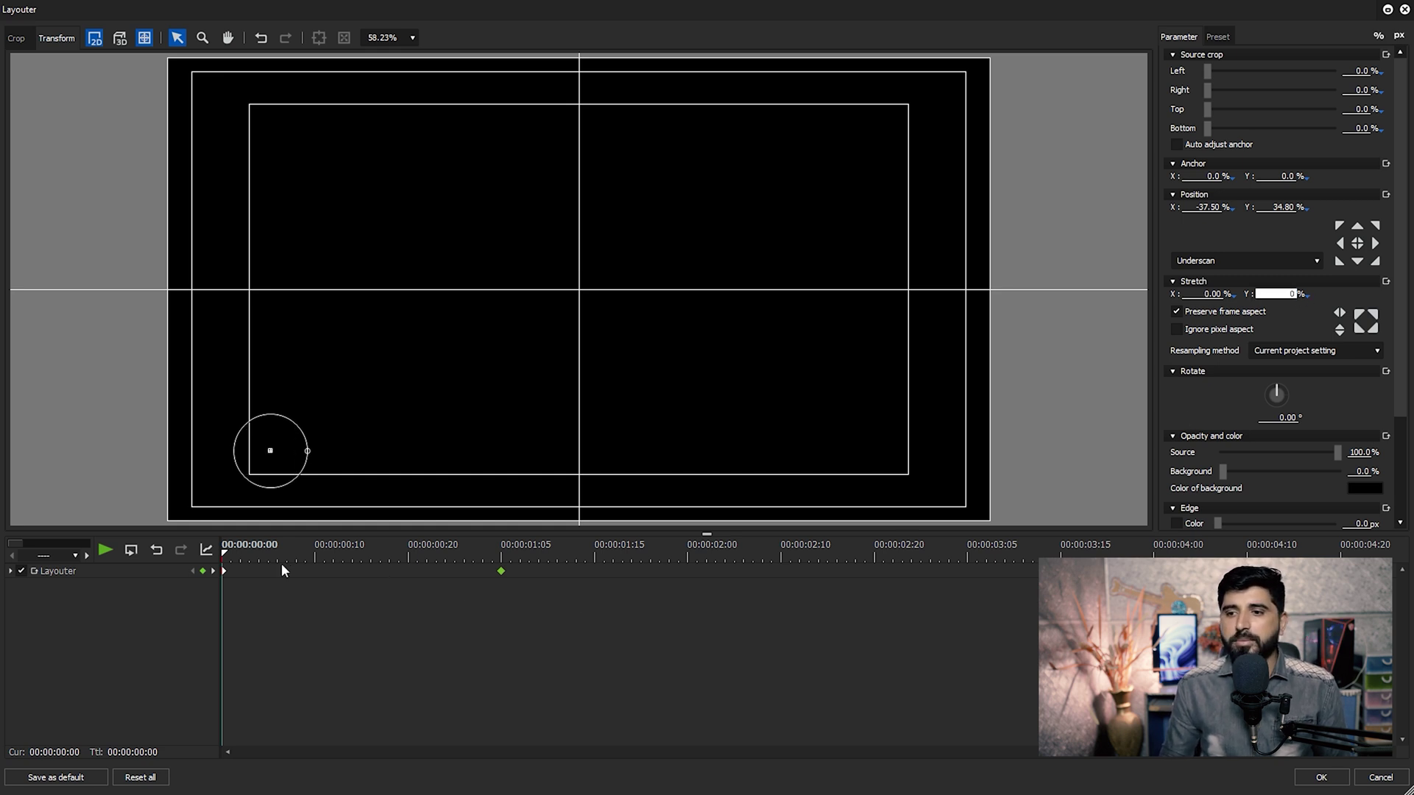
Add a 180° starting rotation, preview the spin-in, and apply the Layouter with OK.
{"action": "left_click_drag", "start_coordinate": [237, 546], "coordinate": [502, 589]}
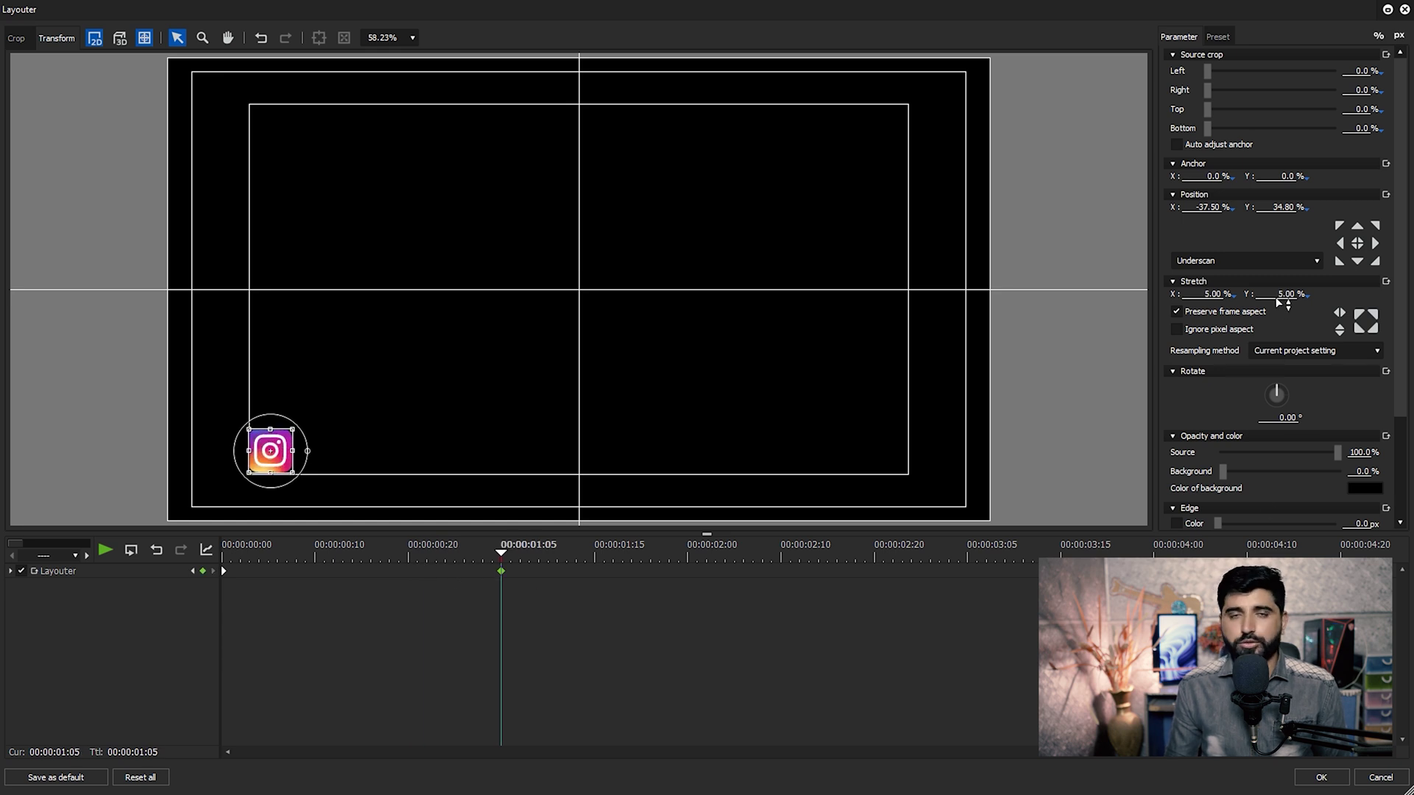
{"action": "left_click_drag", "start_coordinate": [501, 549], "coordinate": [222, 548]}
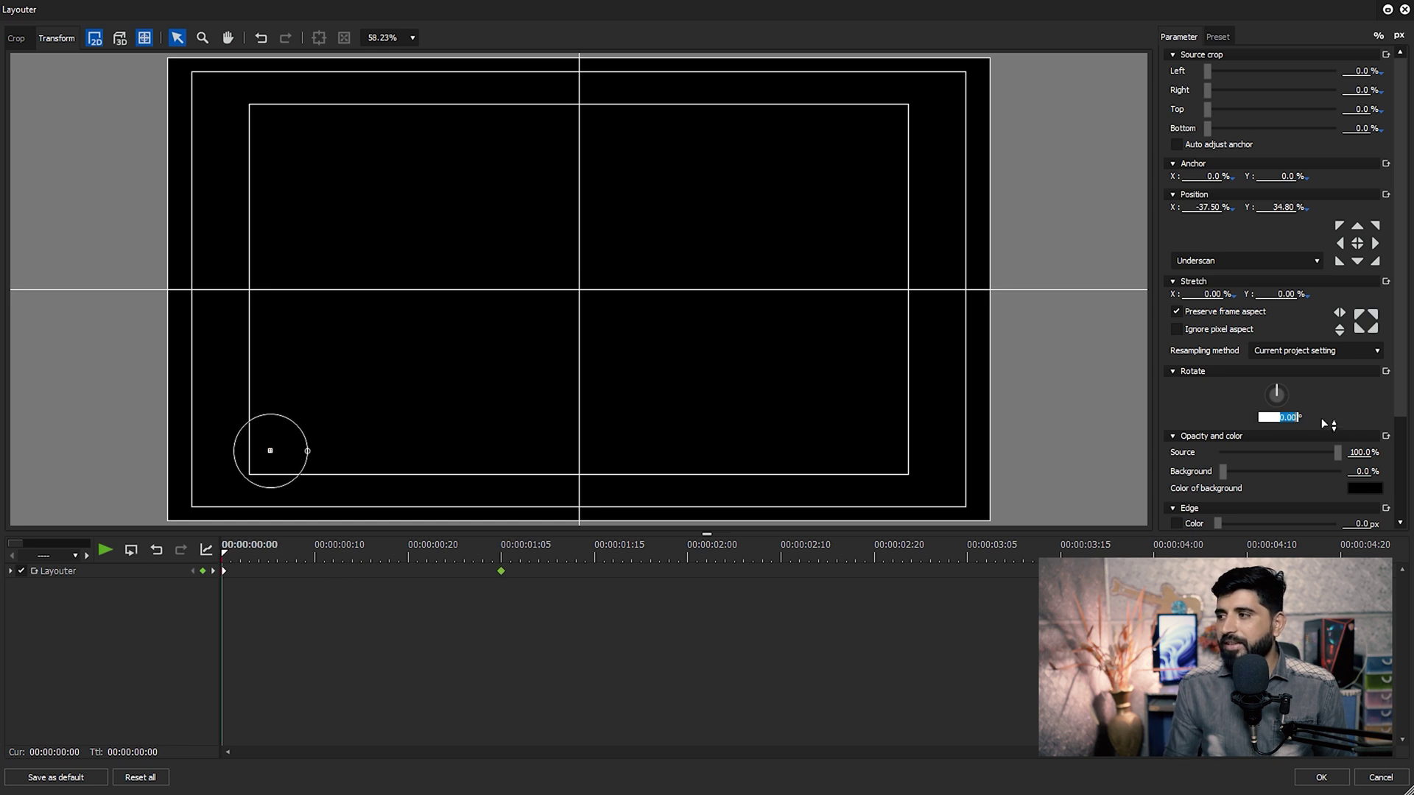
{"action": "type", "text": "180"}
{"action": "key", "text": "Return"}
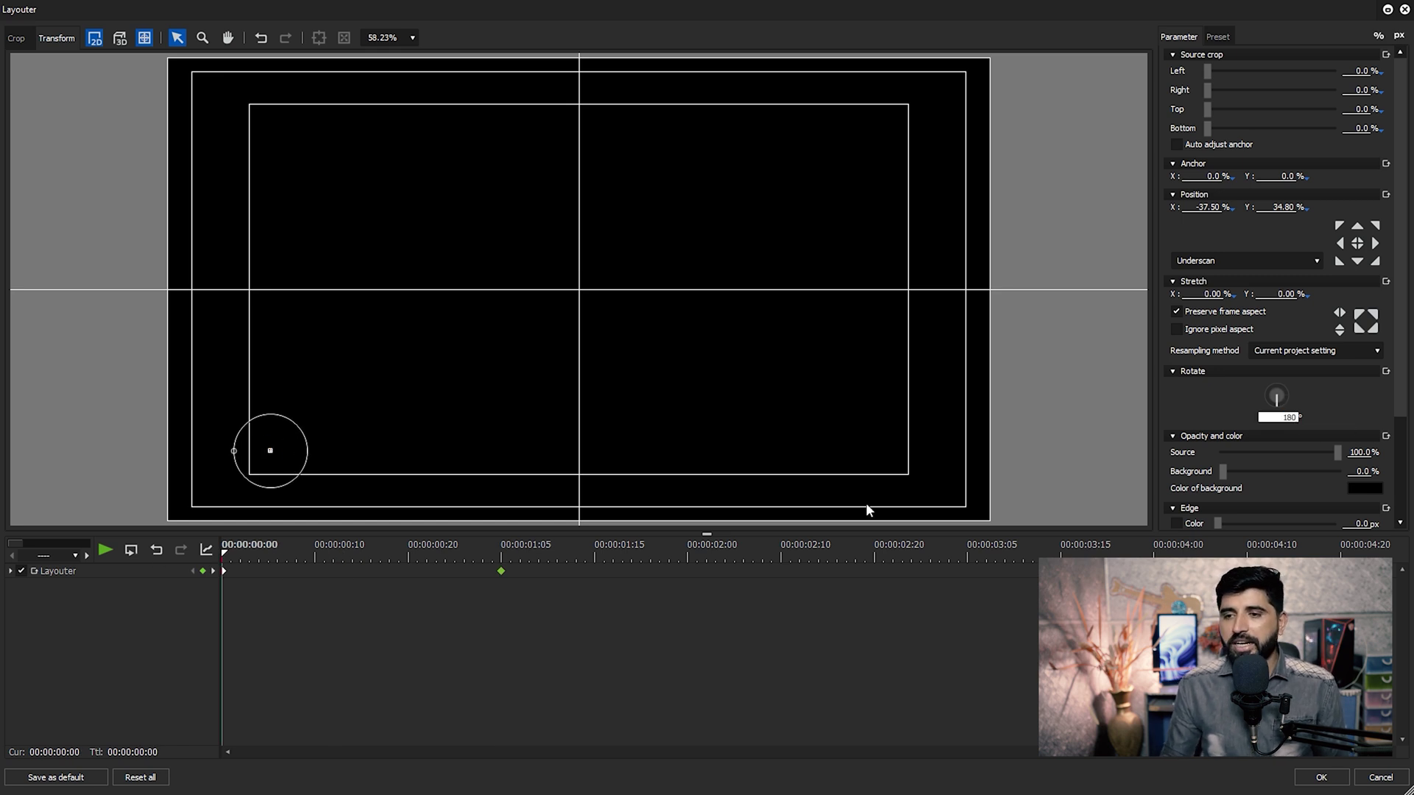
{"action": "left_click_drag", "start_coordinate": [314, 571], "coordinate": [500, 591]}
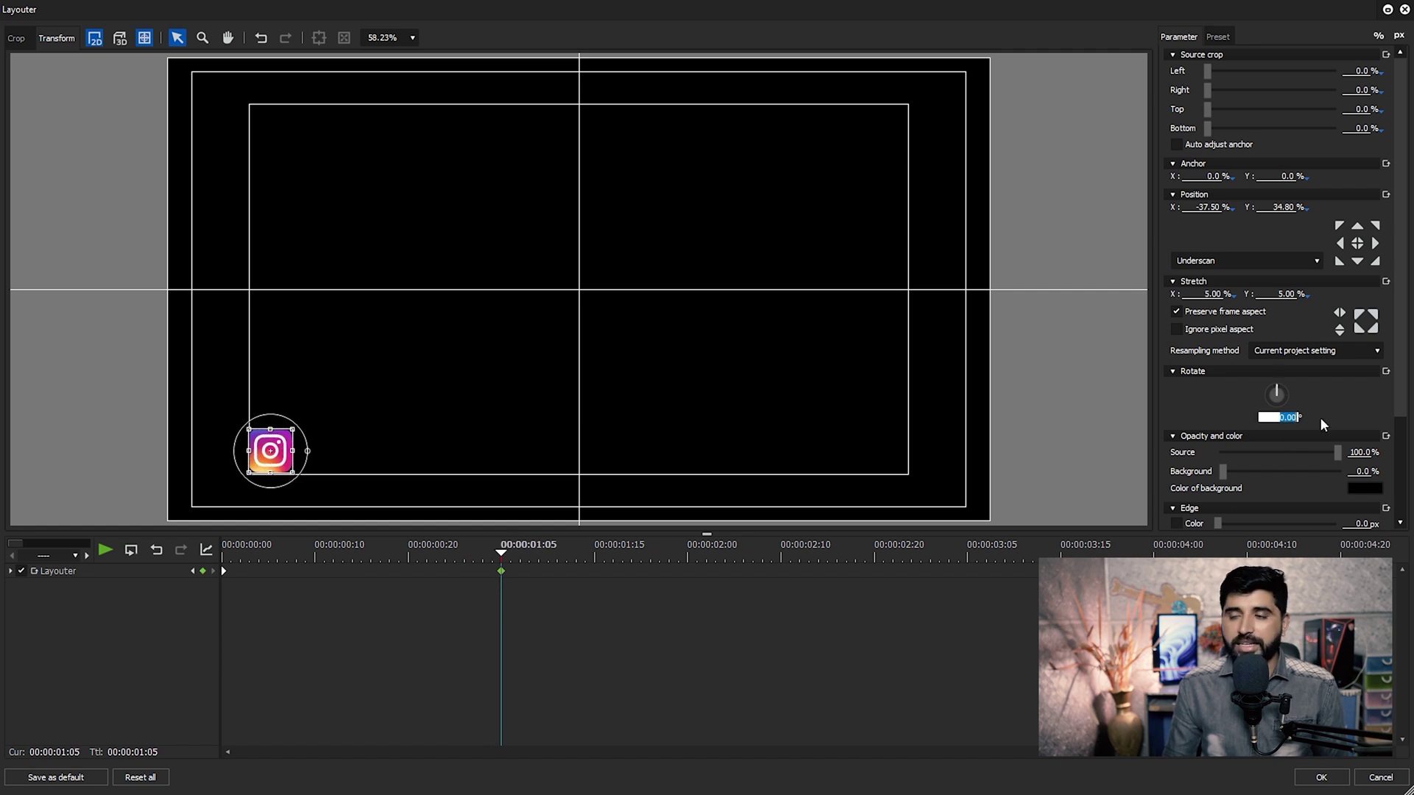
{"action": "left_click_drag", "start_coordinate": [413, 552], "coordinate": [223, 557]}
{"action": "left_click", "coordinate": [1271, 418]}
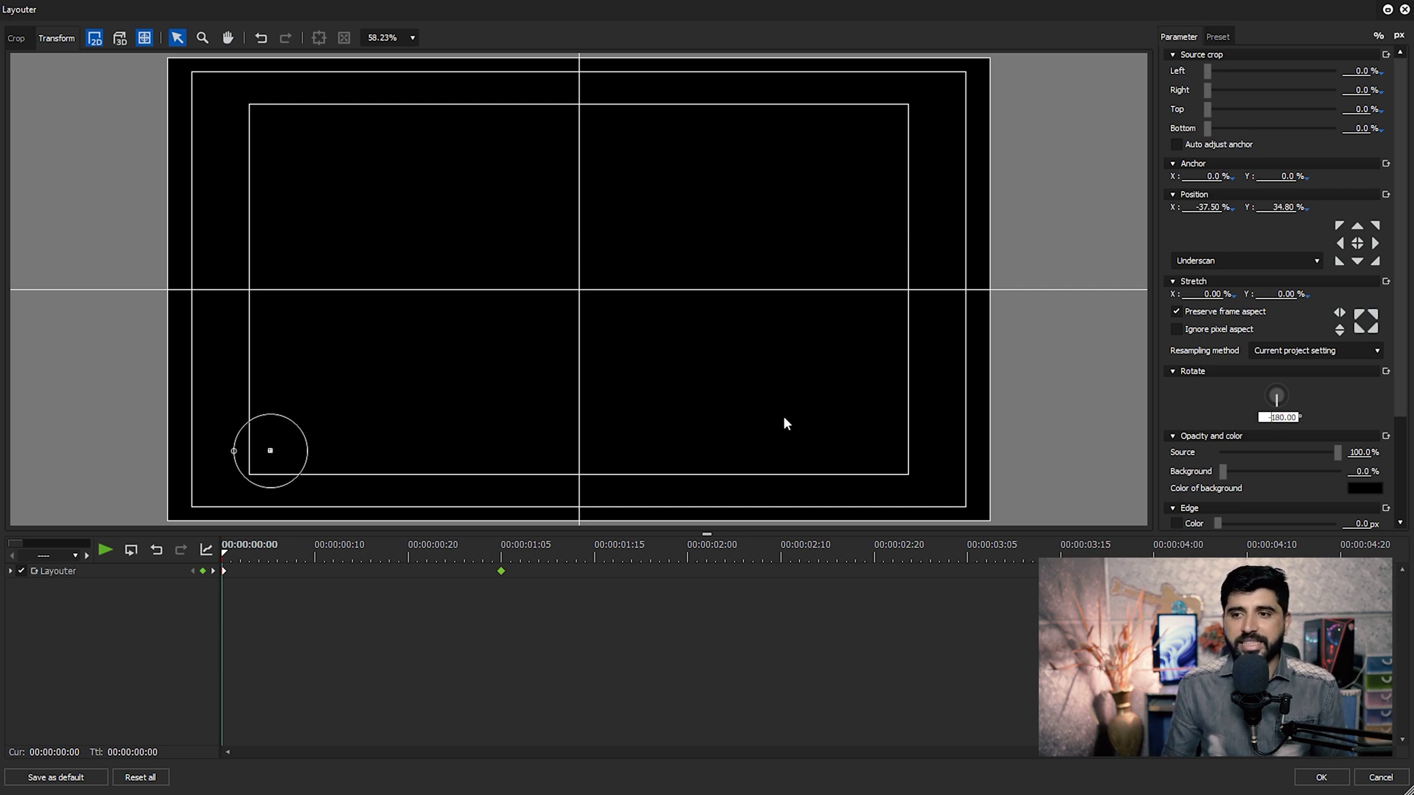
{"action": "left_click_drag", "start_coordinate": [224, 558], "coordinate": [499, 562]}
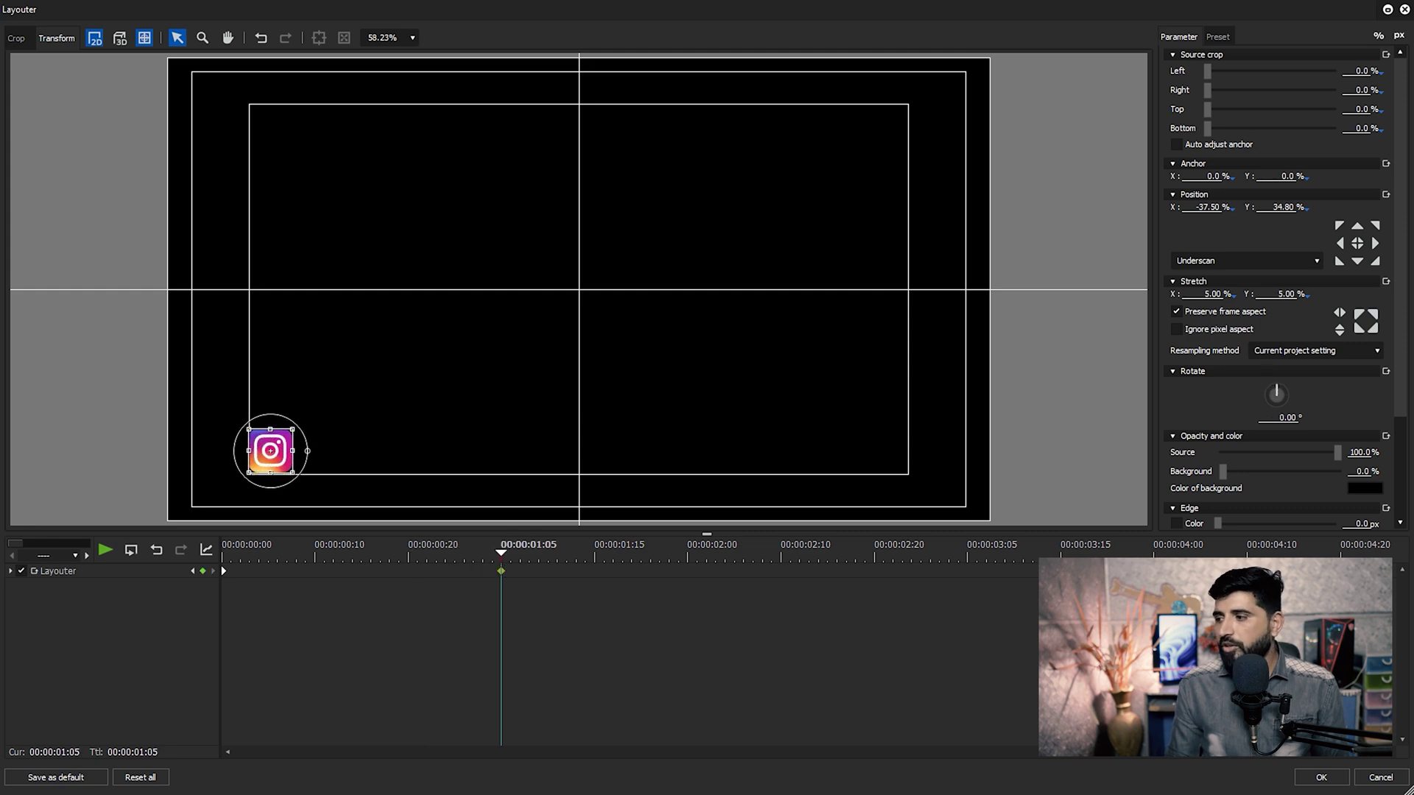
{"action": "left_click", "coordinate": [1336, 778]}
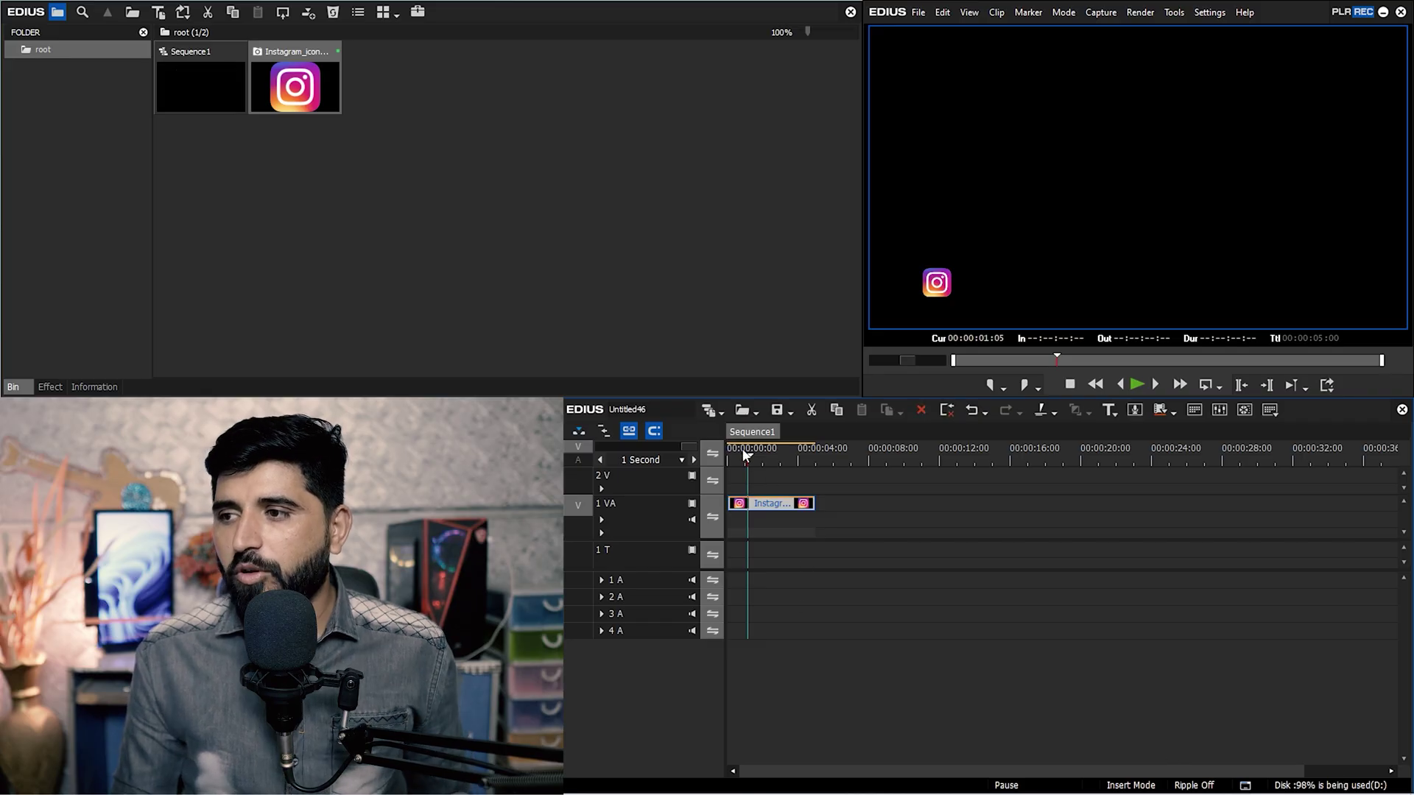
Preview the animation, then give the end keyframe Bezier easing and shift it to about 00:00:00:20.
{"action": "key", "text": "space"}
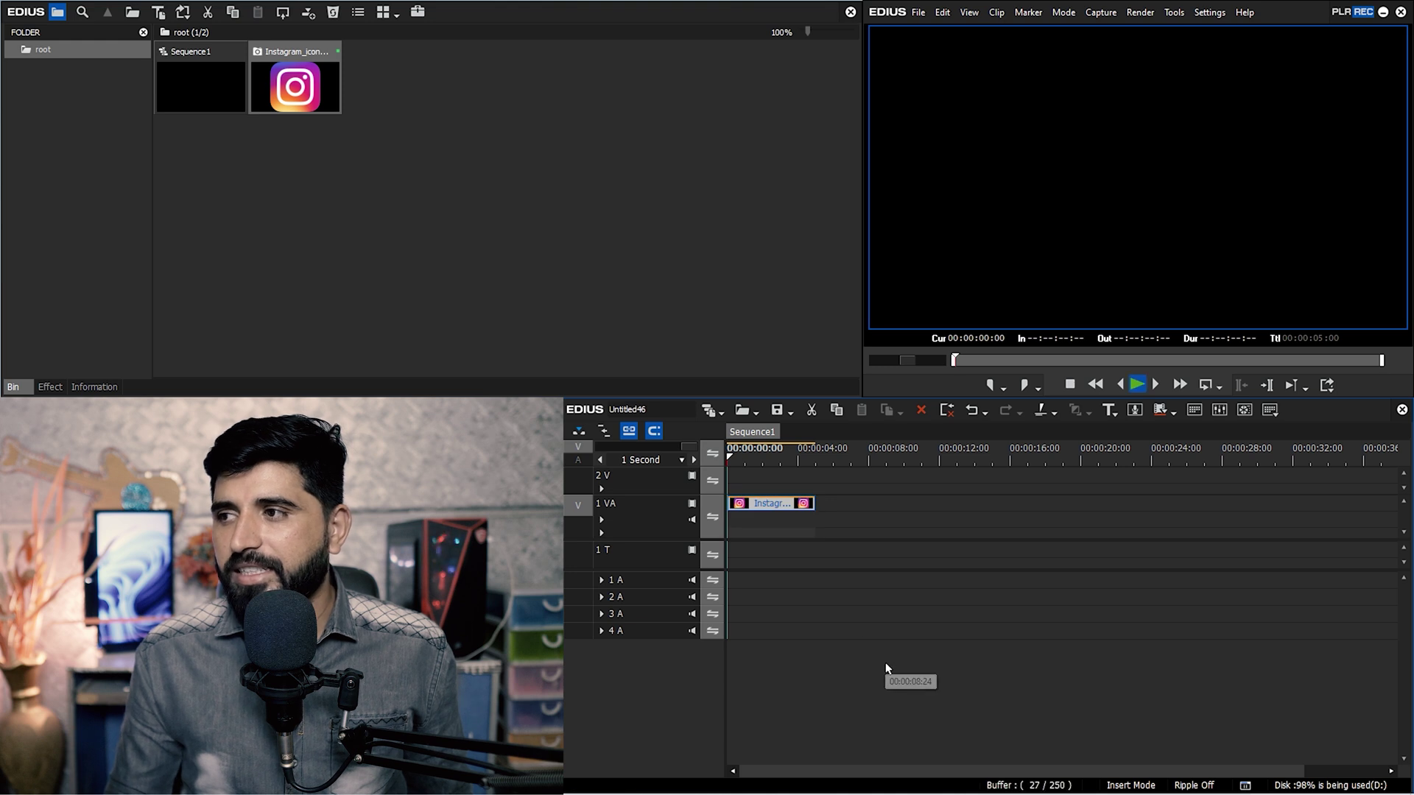
{"action": "key", "text": "Home"}
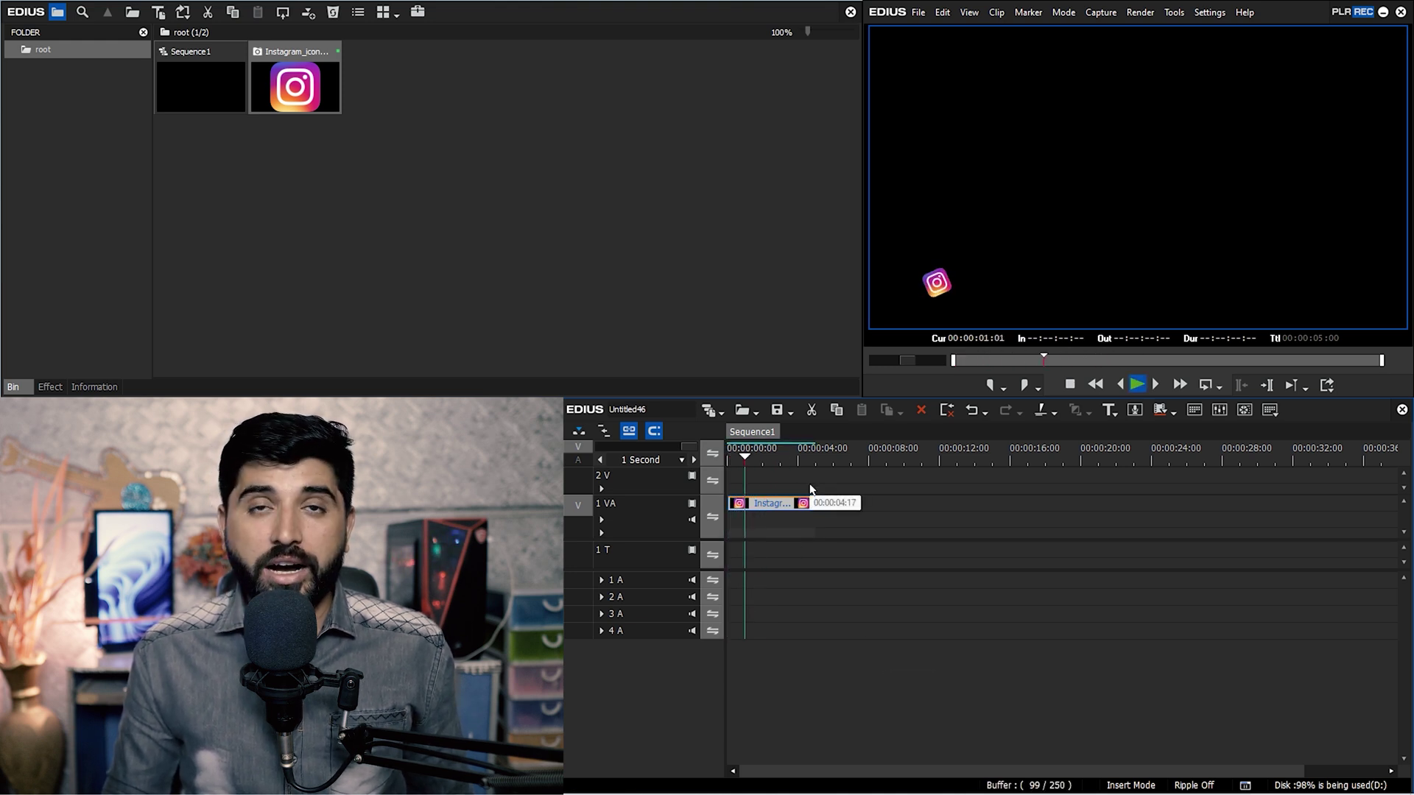
{"action": "key", "text": "space"}
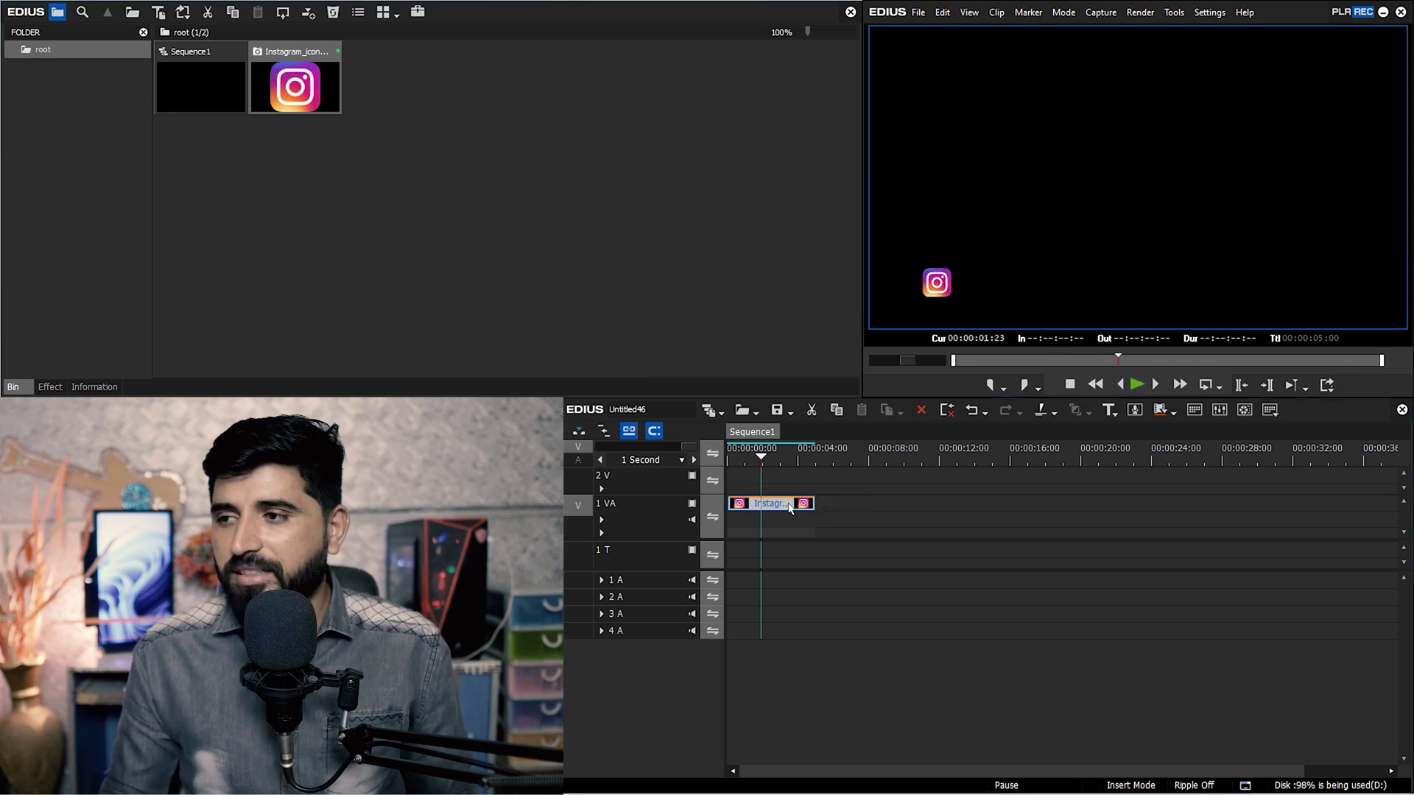
{"action": "key", "text": "F7"}
{"action": "left_click", "coordinate": [12, 571]}
{"action": "left_click_drag", "start_coordinate": [655, 714], "coordinate": [236, 603]}
{"action": "right_click", "coordinate": [503, 570]}
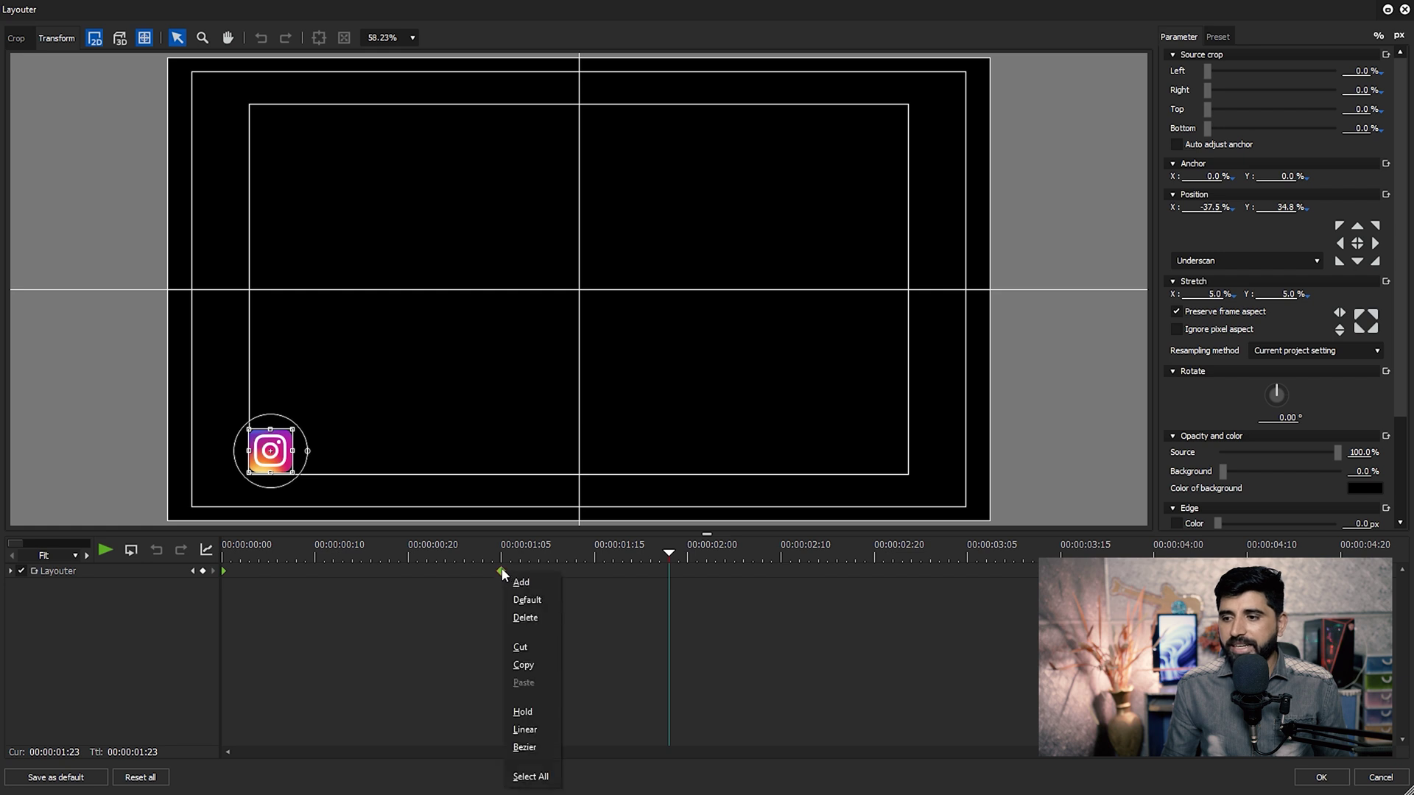
{"action": "left_click", "coordinate": [545, 745]}
{"action": "left_click_drag", "start_coordinate": [417, 553], "coordinate": [408, 554]}
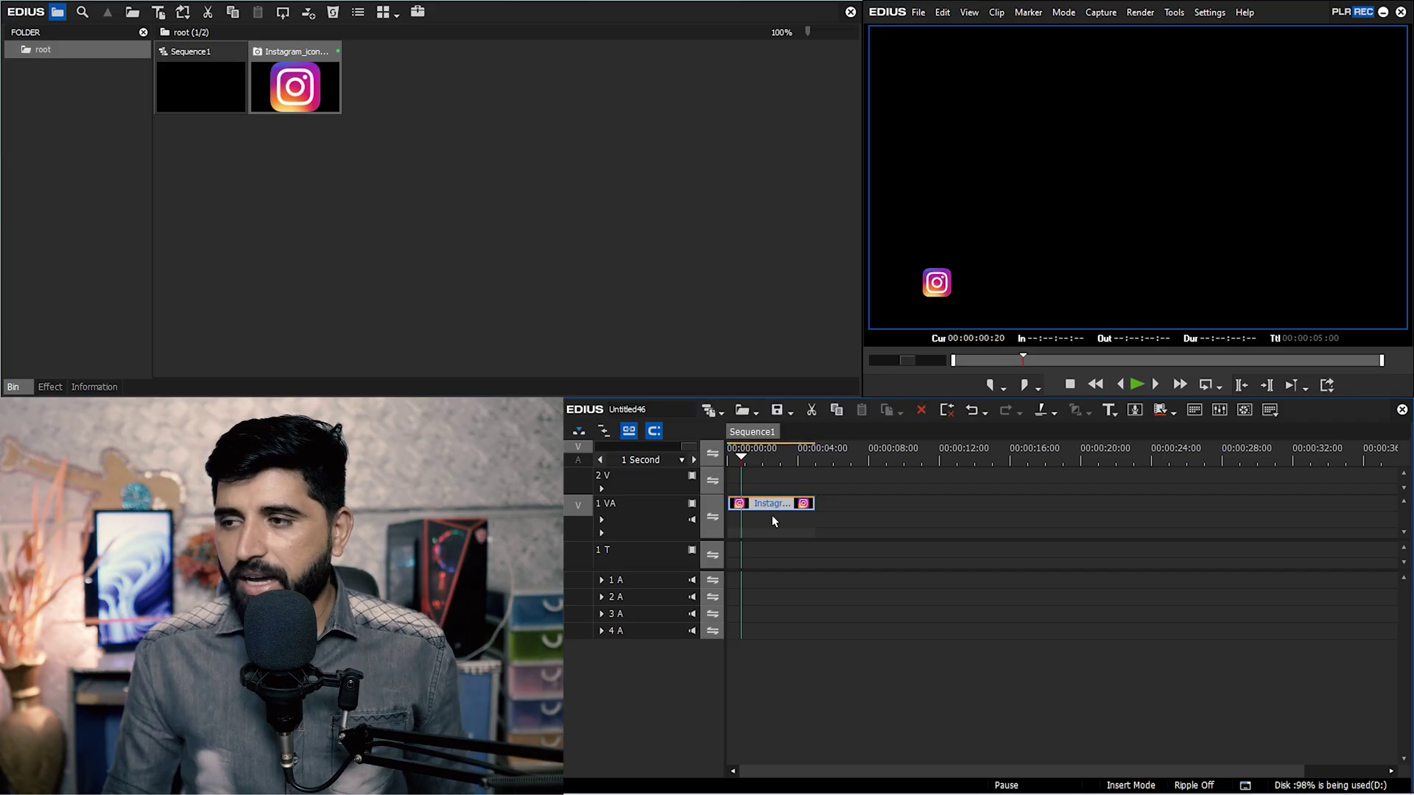
Fit the sequence in the timeline, replay the animation, and reopen the Instagram clip's Layouter.
{"action": "key", "text": "ctrl+0"}
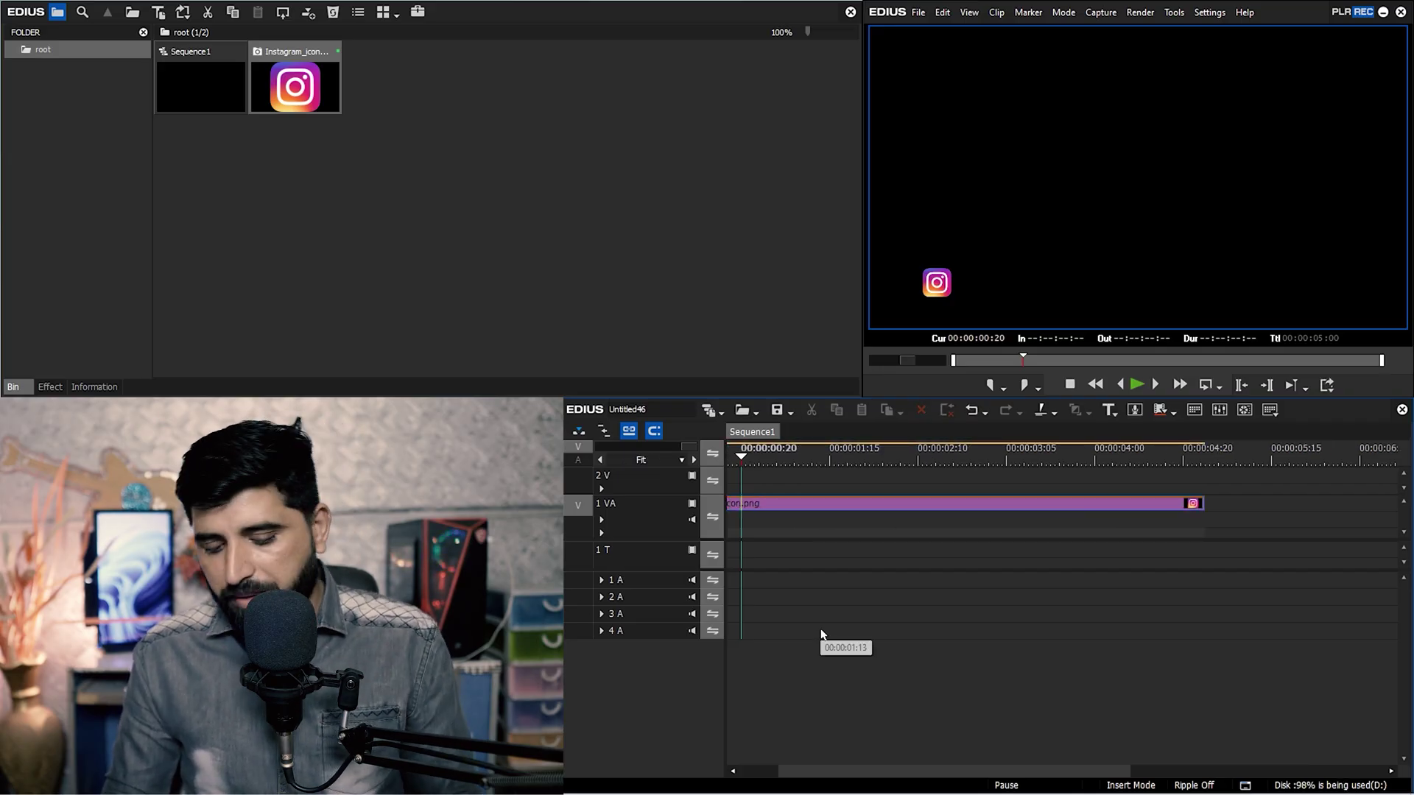
{"action": "key", "text": "Home"}
{"action": "key", "text": "space"}
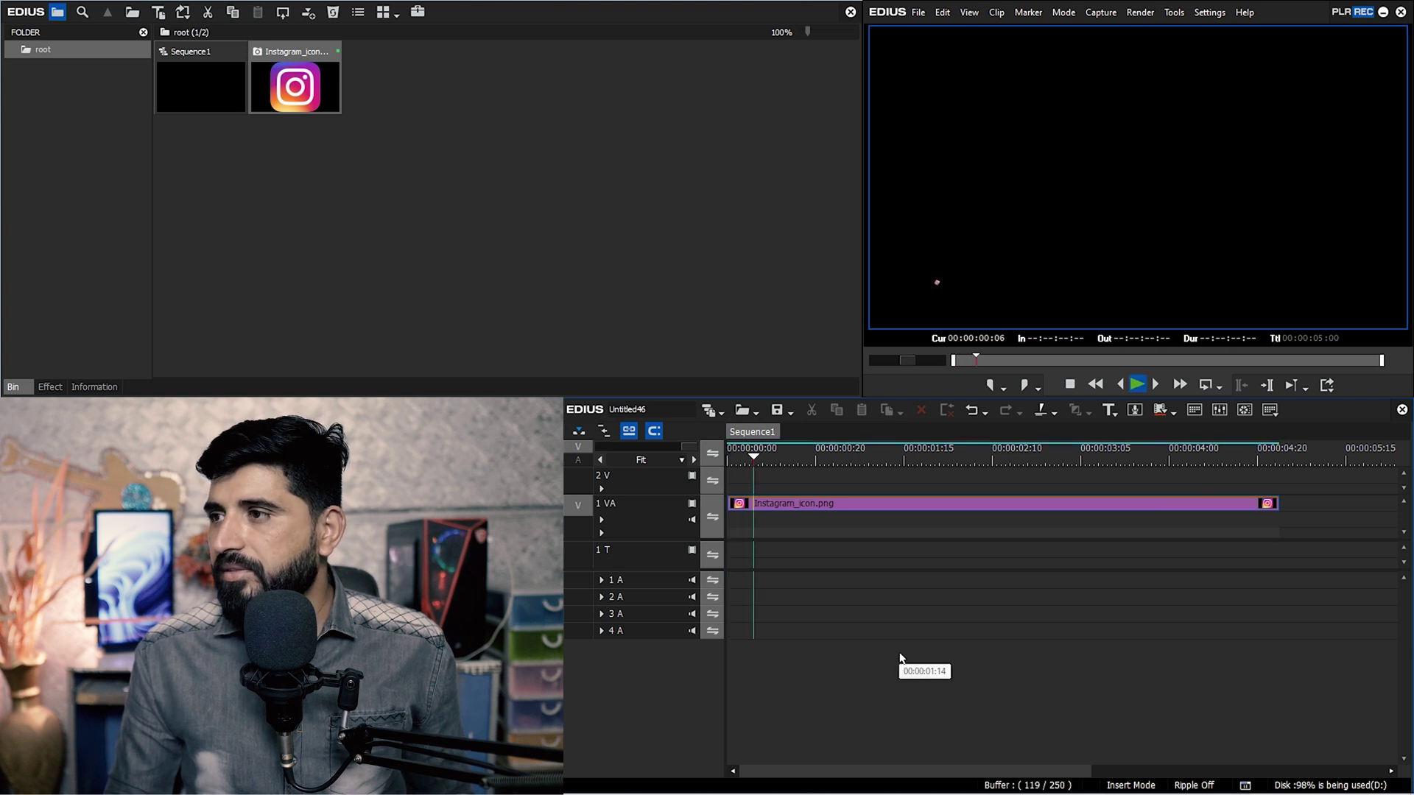
{"action": "key", "text": "Home"}
{"action": "key", "text": "space"}
{"action": "left_click", "coordinate": [923, 505]}
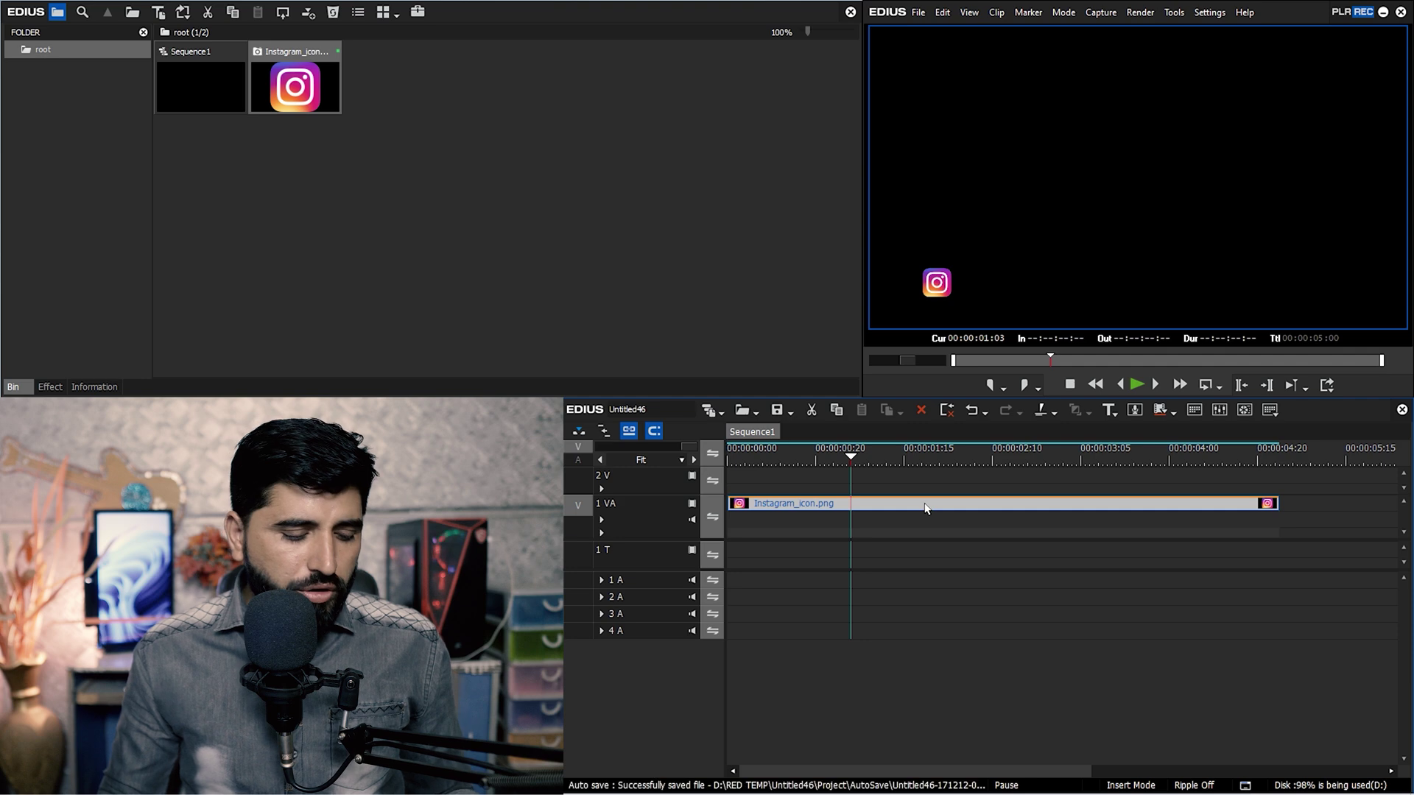
{"action": "key", "text": "F7"}
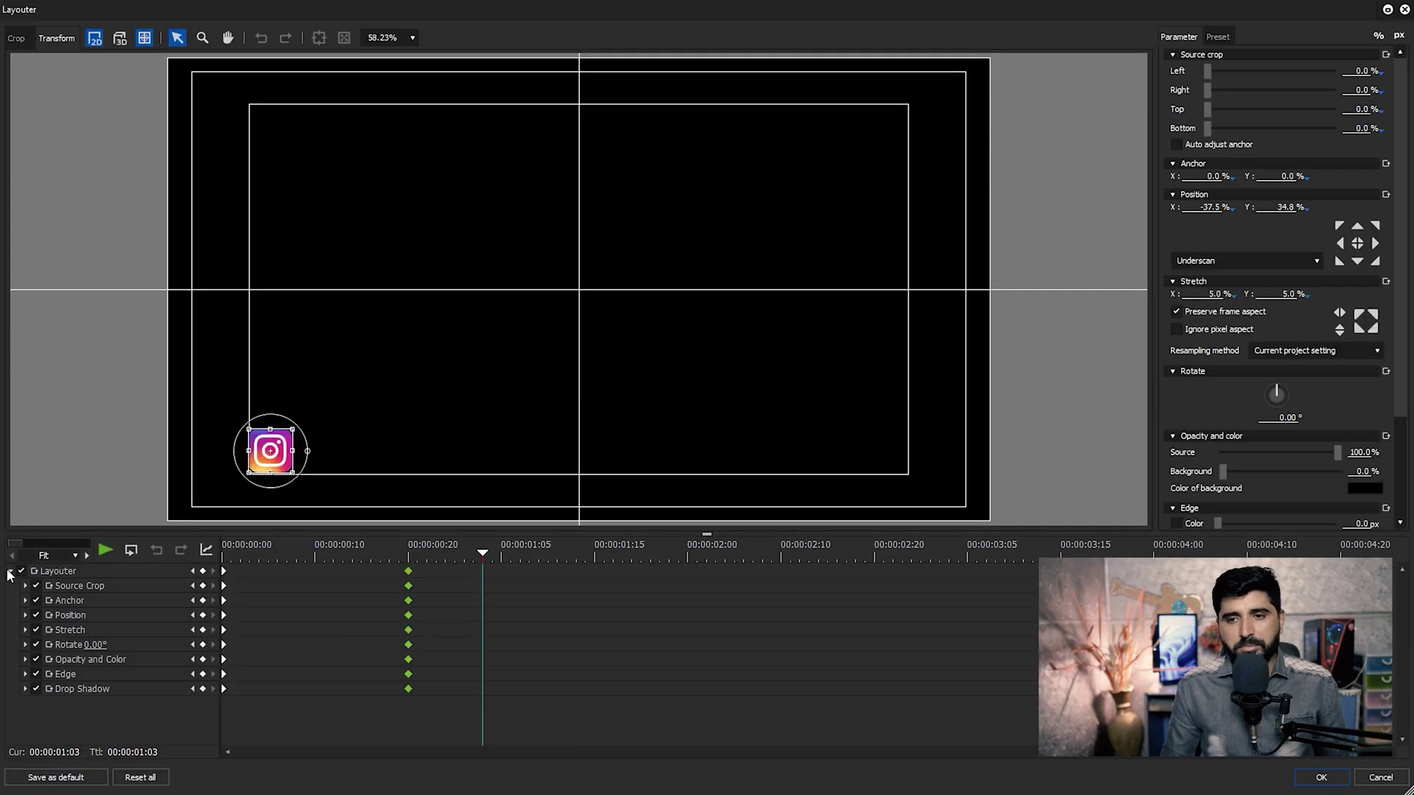
Move the icon's end keyframe back to 00:00:01:05 and play from the start.
{"action": "left_click", "coordinate": [10, 570]}
{"action": "left_click_drag", "start_coordinate": [492, 554], "coordinate": [500, 553]}
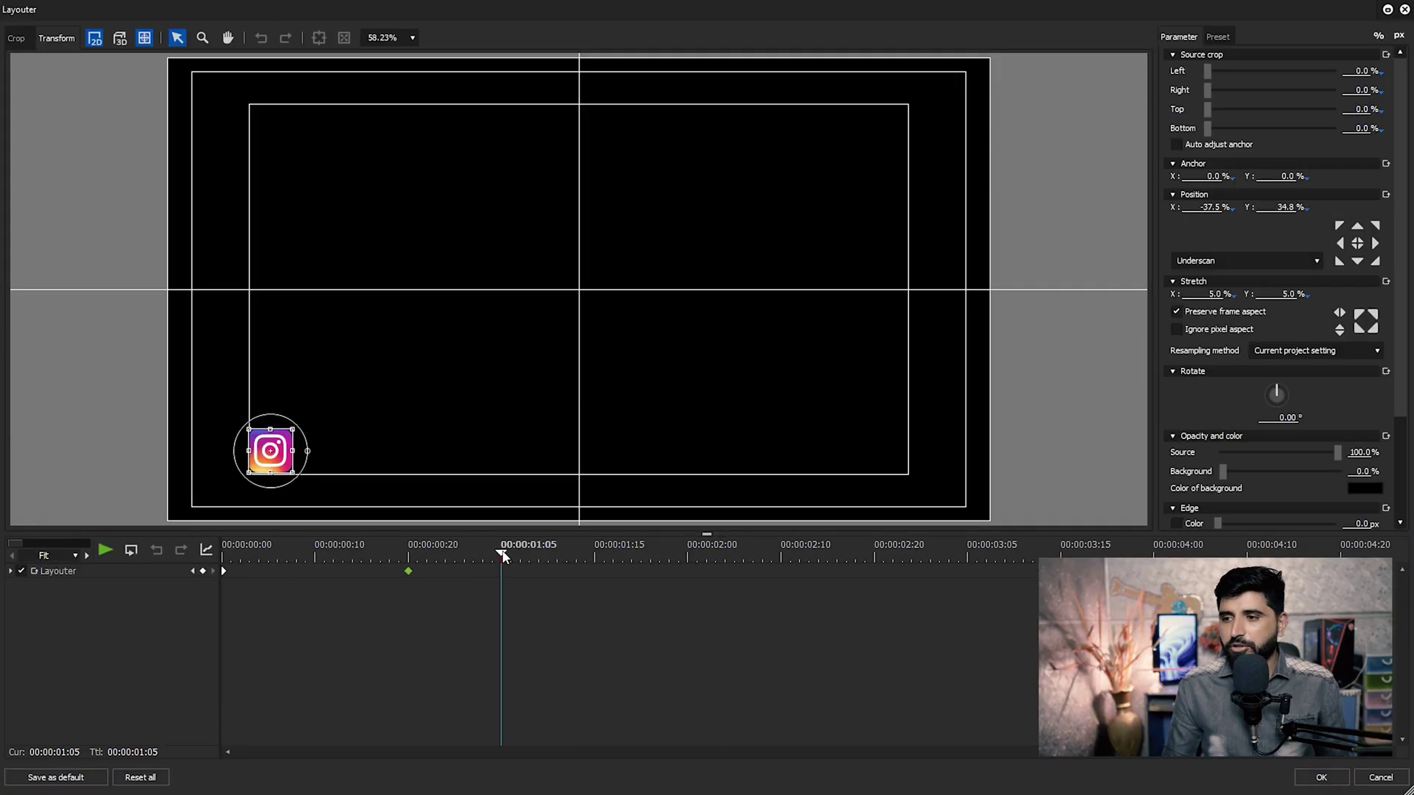
{"action": "left_click_drag", "start_coordinate": [408, 571], "coordinate": [505, 577]}
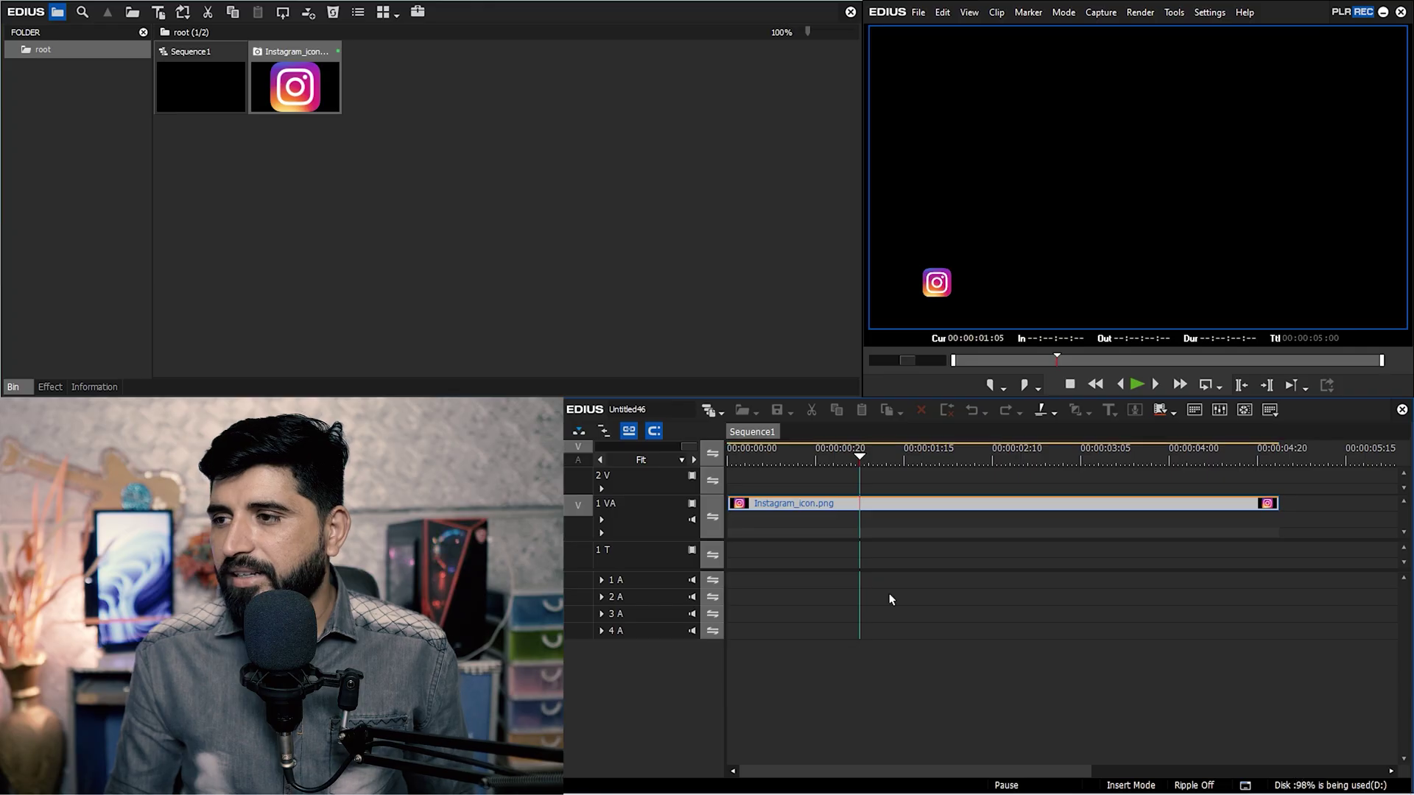
{"action": "key", "text": "Home"}
{"action": "key", "text": "space"}
{"action": "key", "text": "space"}
{"action": "key", "text": "space"}
{"action": "key", "text": "space"}
{"action": "key", "text": "space"}
Replay the spin-in to check it, then confirm the keyframe in Layouter and close with OK.
{"action": "left_click", "coordinate": [933, 452]}
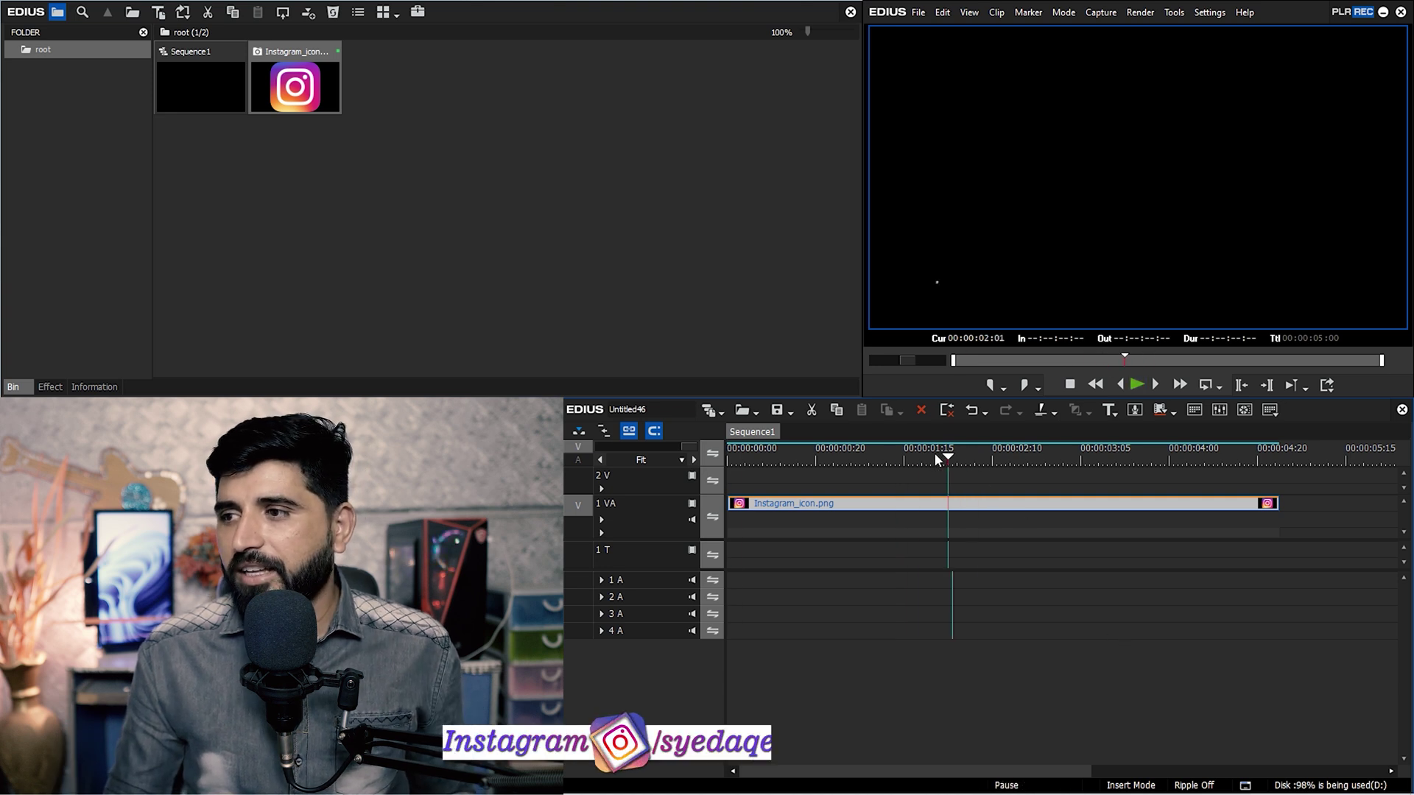
{"action": "key", "text": "Home"}
{"action": "key", "text": "space"}
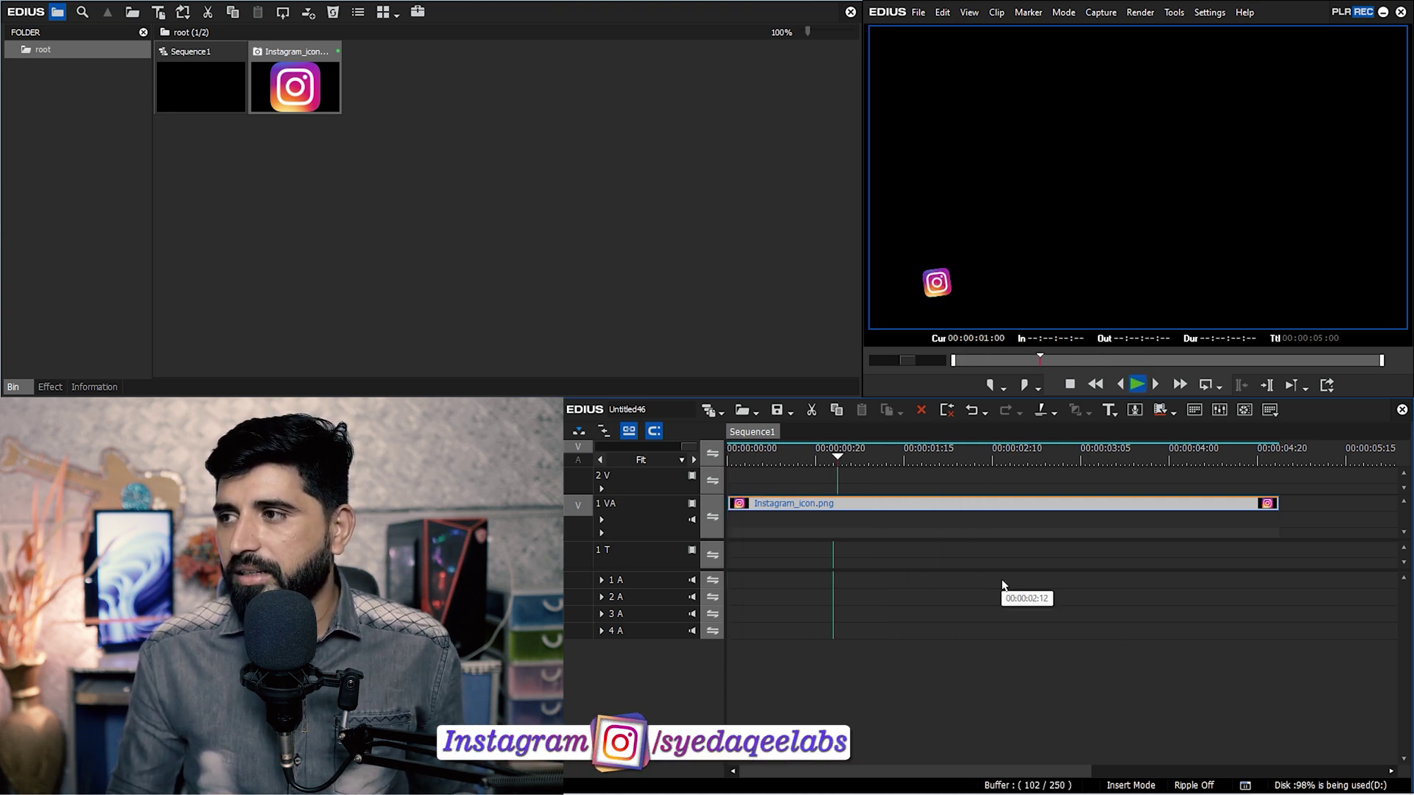
{"action": "left_click", "coordinate": [745, 457]}
{"action": "key", "text": "space"}
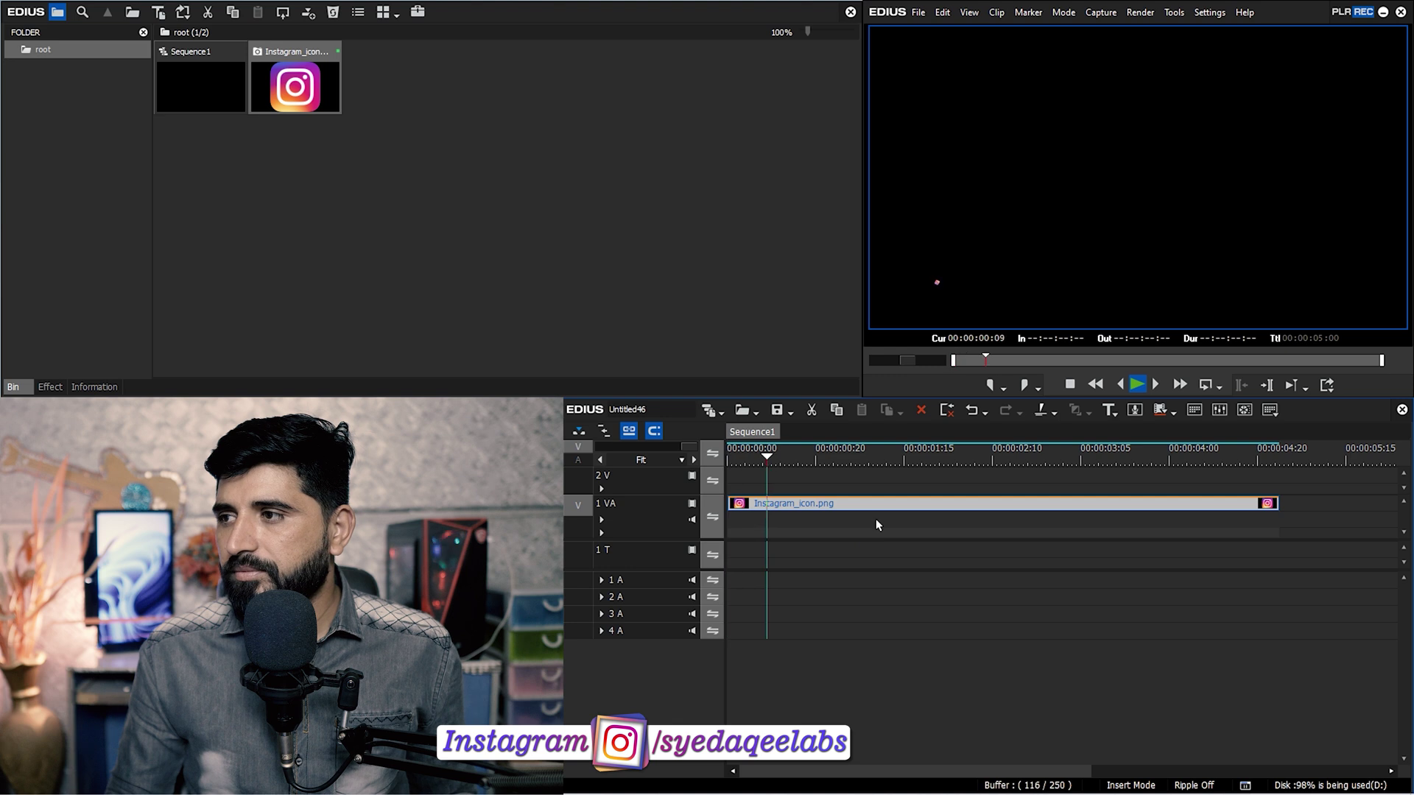
{"action": "key", "text": "space"}
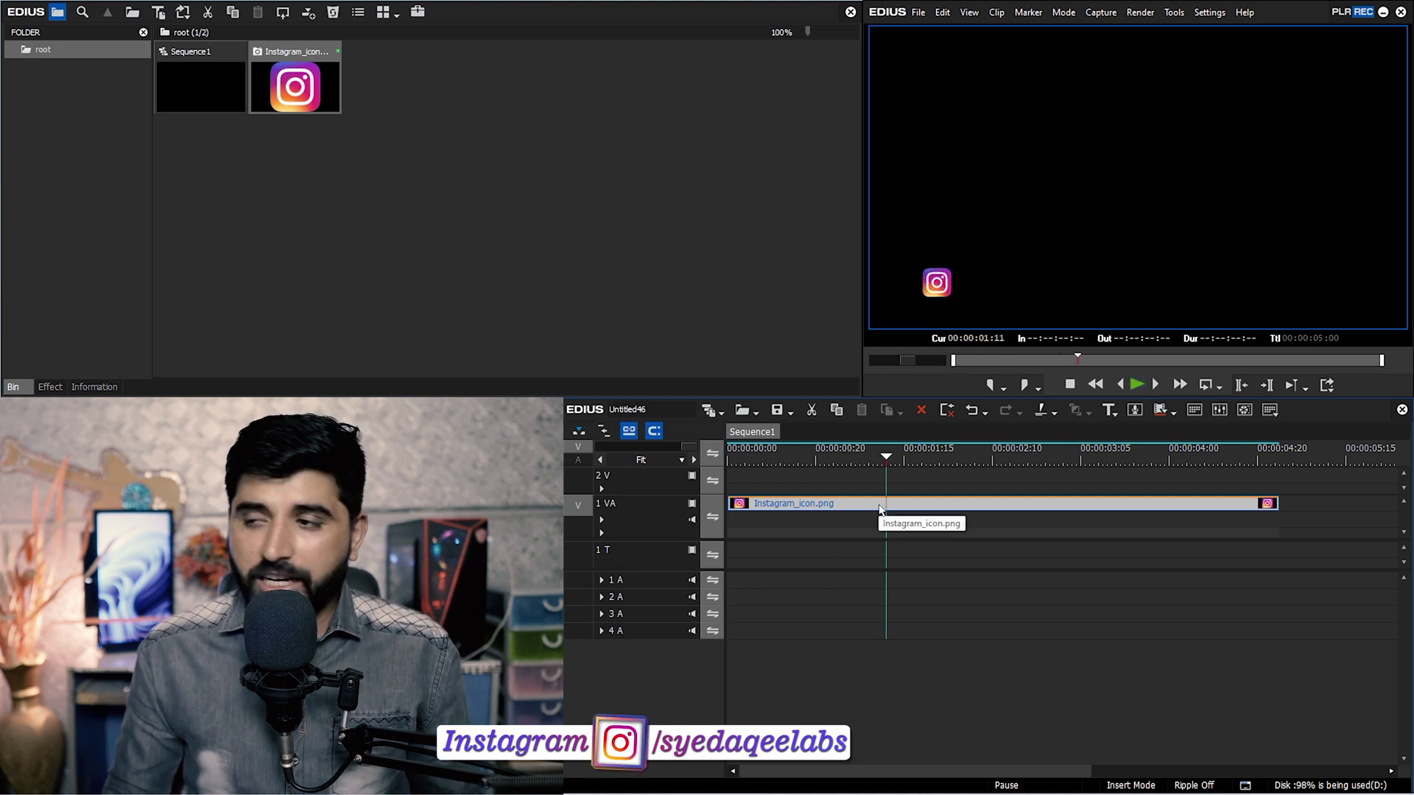
{"action": "key", "text": "F7"}
{"action": "left_click", "coordinate": [502, 555]}
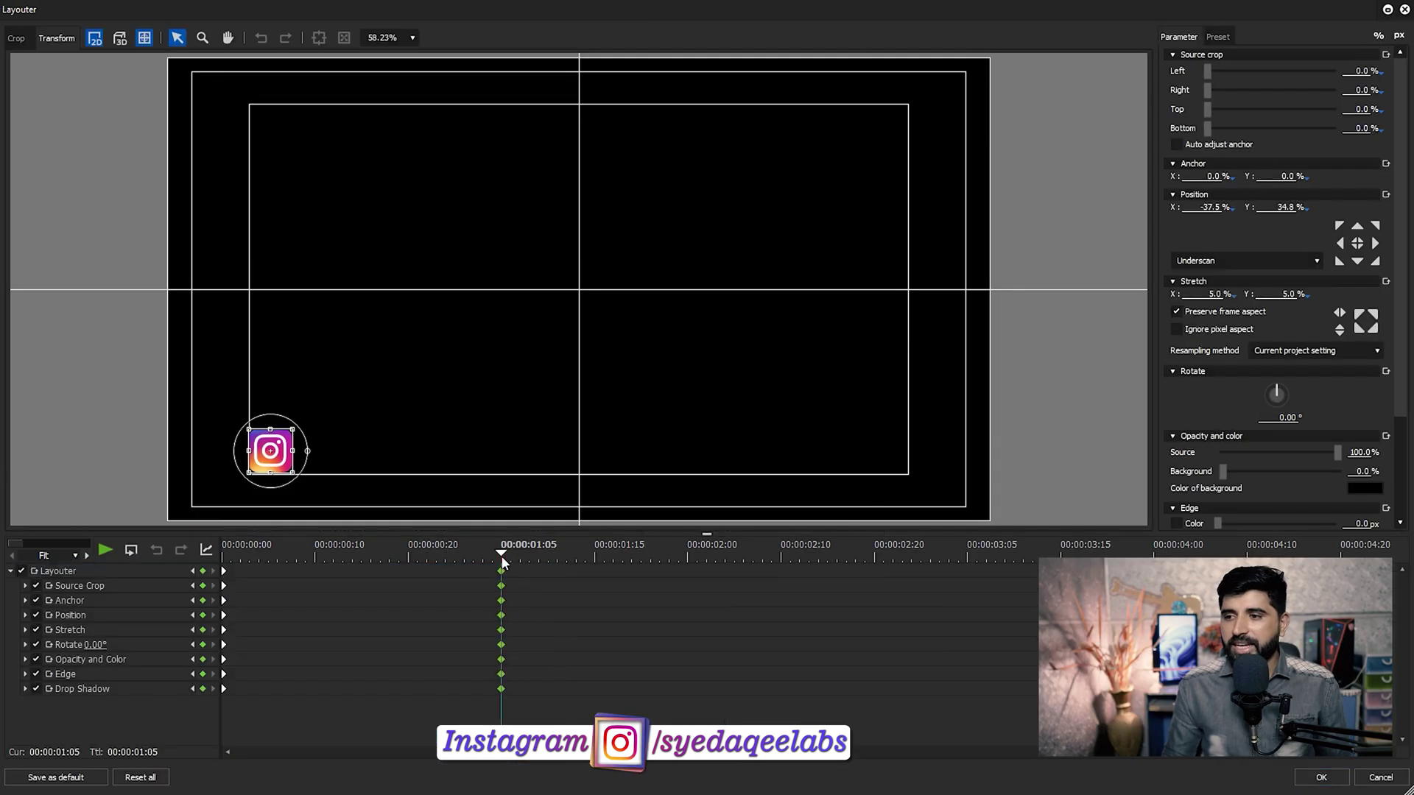
{"action": "left_click", "coordinate": [1328, 779]}
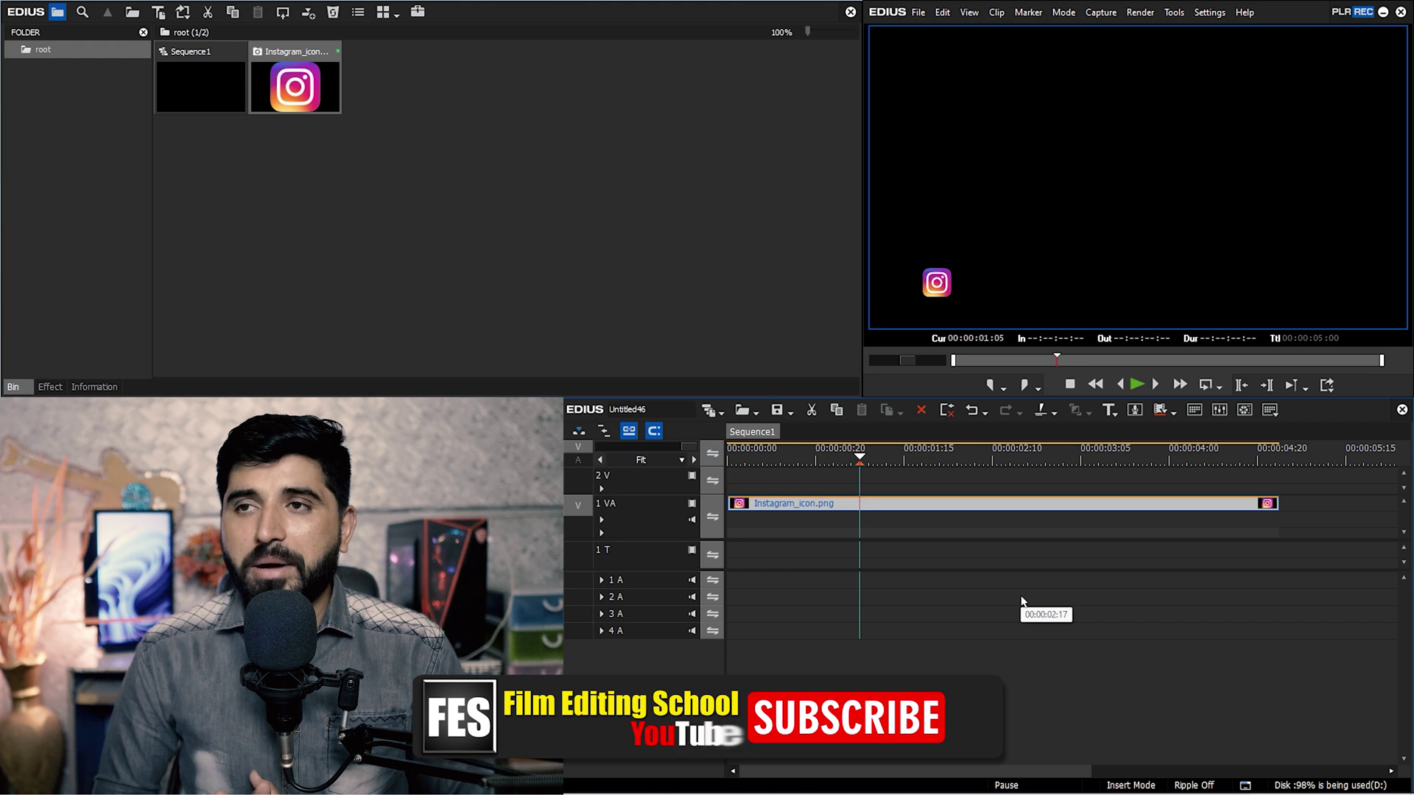
Create a new white Color Matte clip in the bin.
{"action": "right_click", "coordinate": [526, 124]}
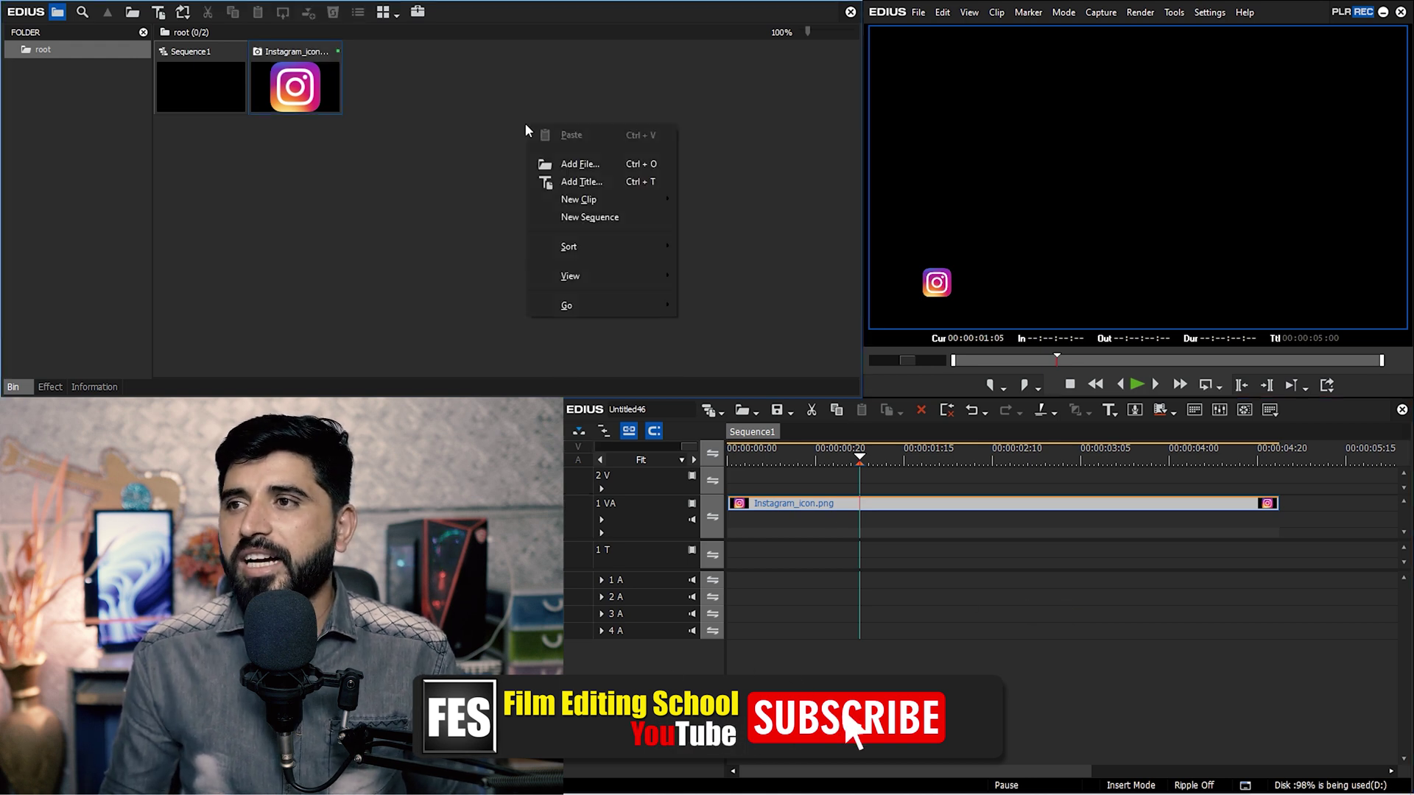
{"action": "mouse_move", "coordinate": [660, 202]}
{"action": "left_click", "coordinate": [705, 216]}
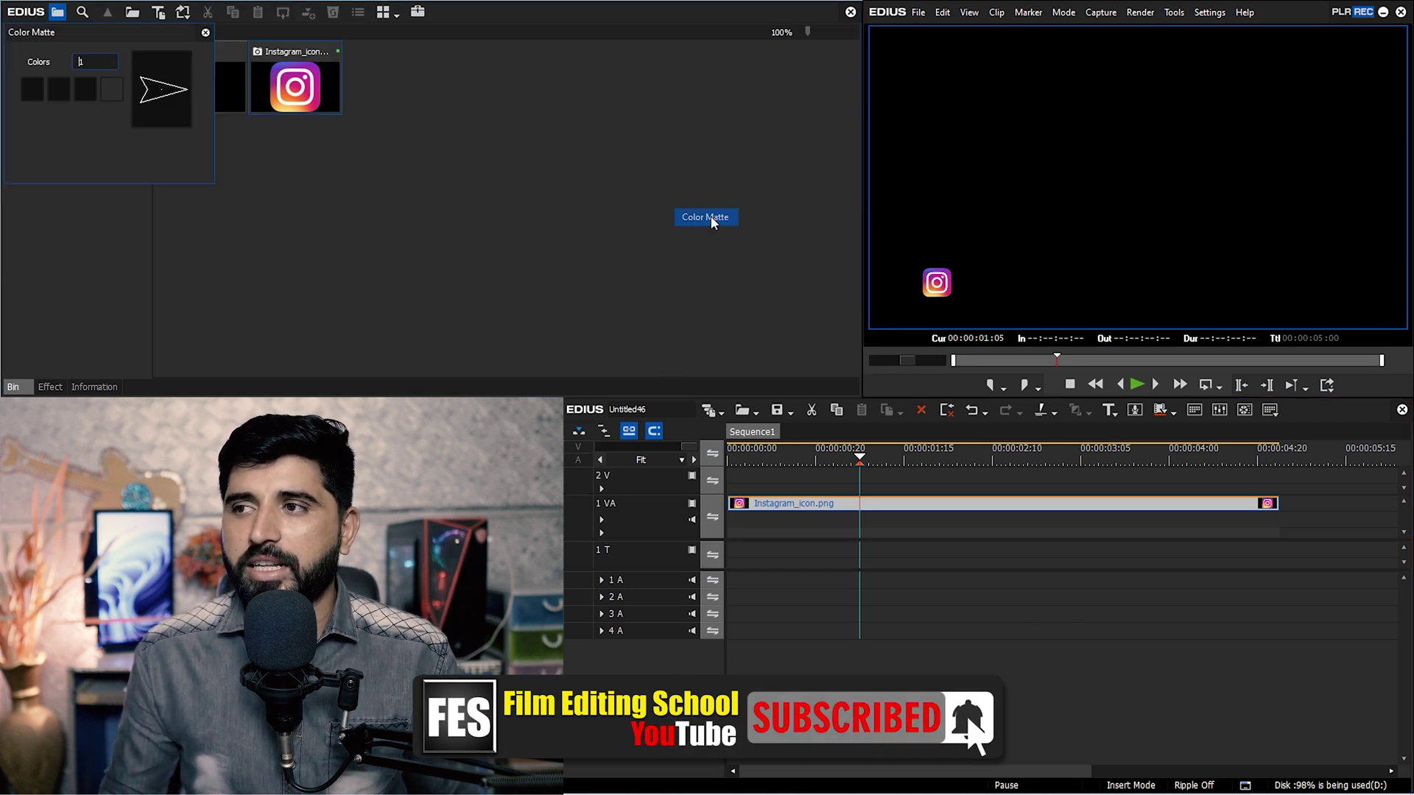
{"action": "left_click", "coordinate": [44, 103]}
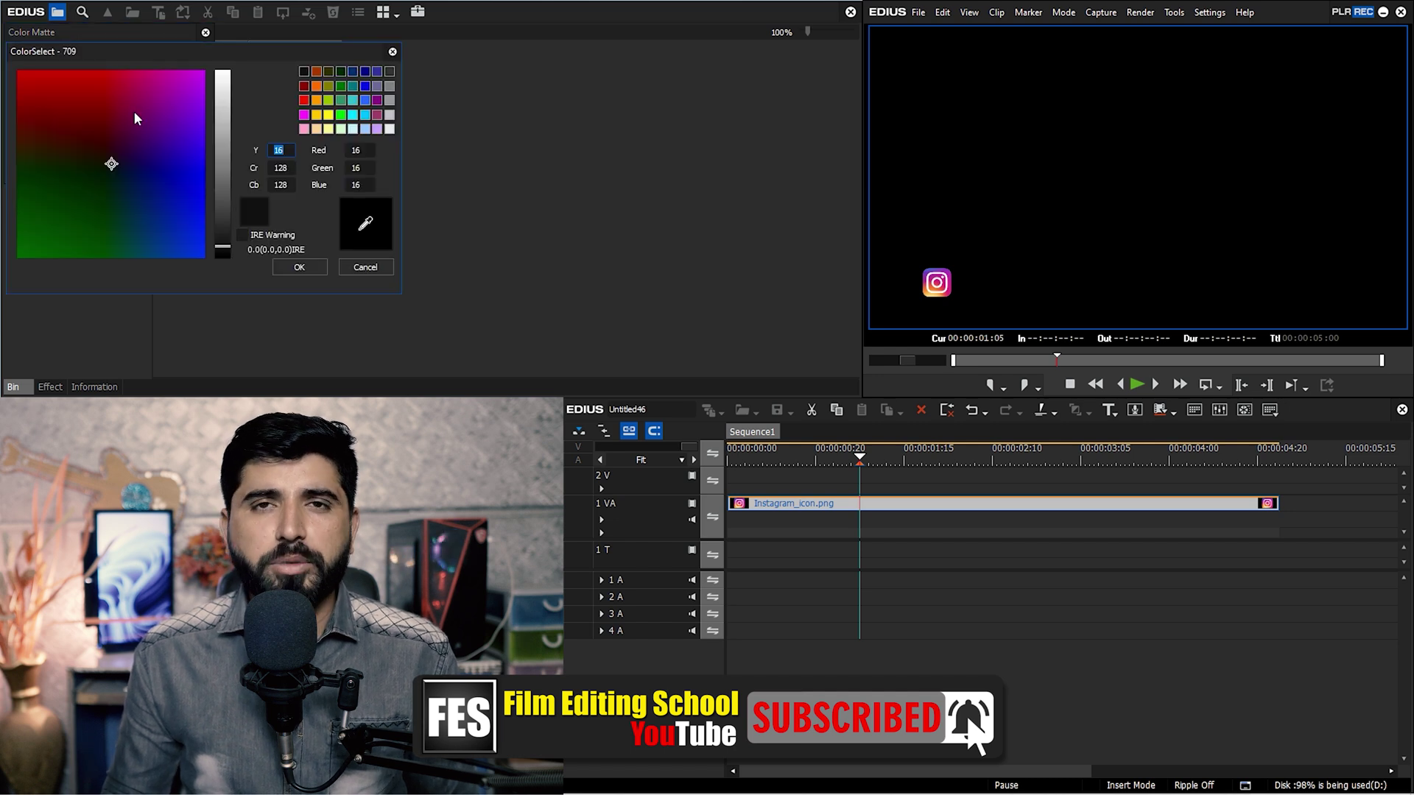
{"action": "left_click_drag", "start_coordinate": [223, 131], "coordinate": [223, 74]}
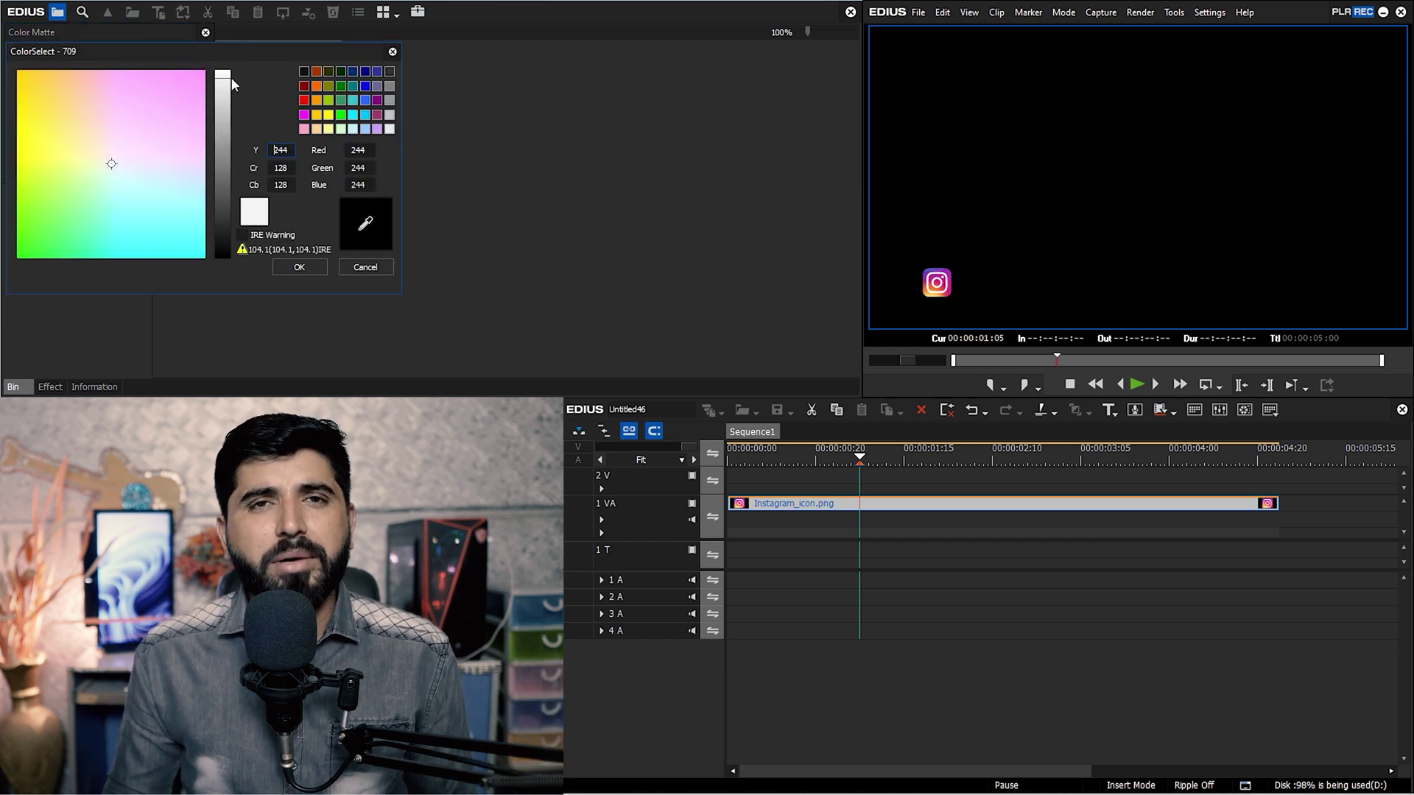
{"action": "left_click_drag", "start_coordinate": [231, 77], "coordinate": [230, 76]}
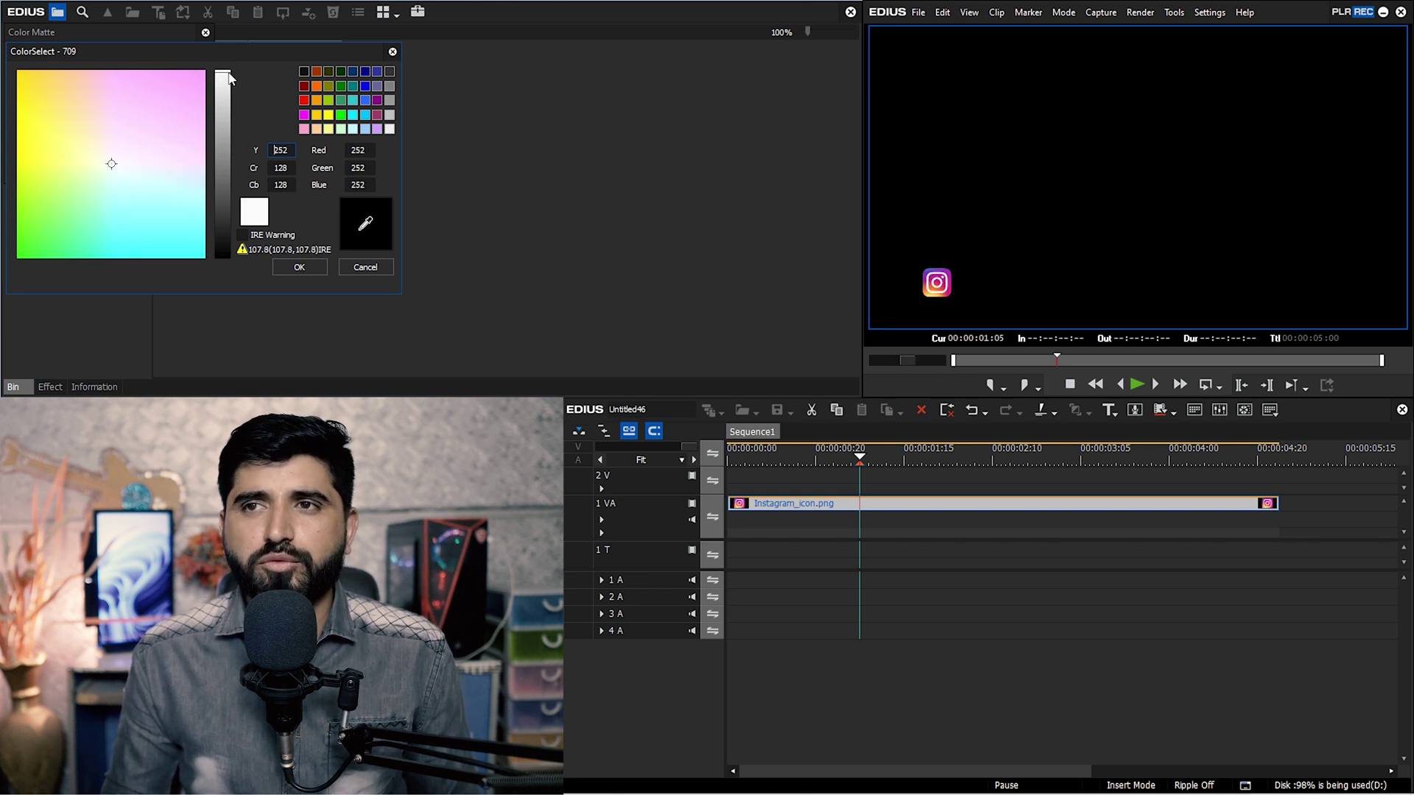
{"action": "left_click", "coordinate": [298, 266]}
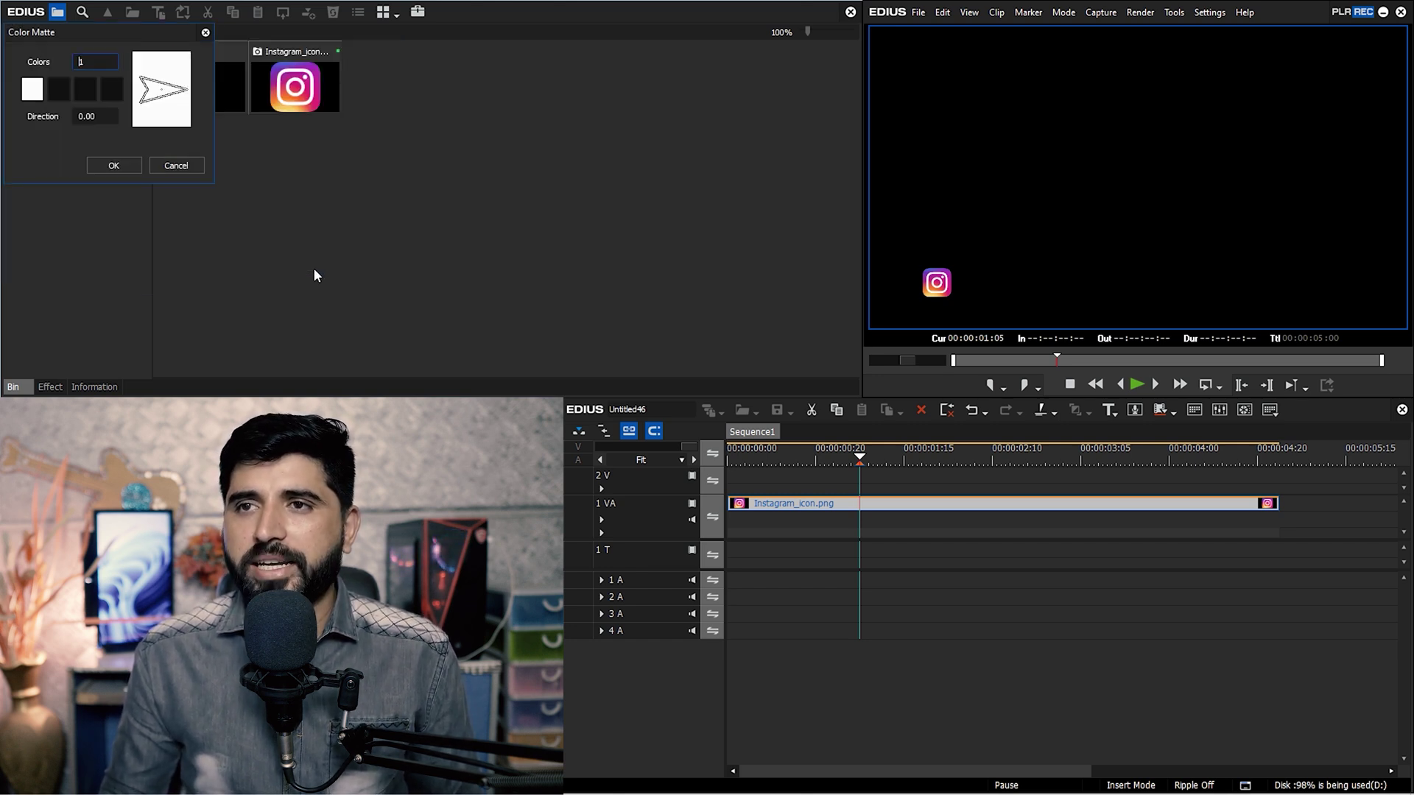
{"action": "left_click", "coordinate": [110, 161]}
Place the white matte on track 2 V and trim it to end with the Instagram clip.
{"action": "left_click_drag", "start_coordinate": [389, 87], "coordinate": [917, 463]}
{"action": "key", "text": "c"}
{"action": "left_click", "coordinate": [1306, 487]}
{"action": "key", "text": "Delete"}
Open the white matte's Layouter and crop its top and left edges.
{"action": "left_click", "coordinate": [900, 477]}
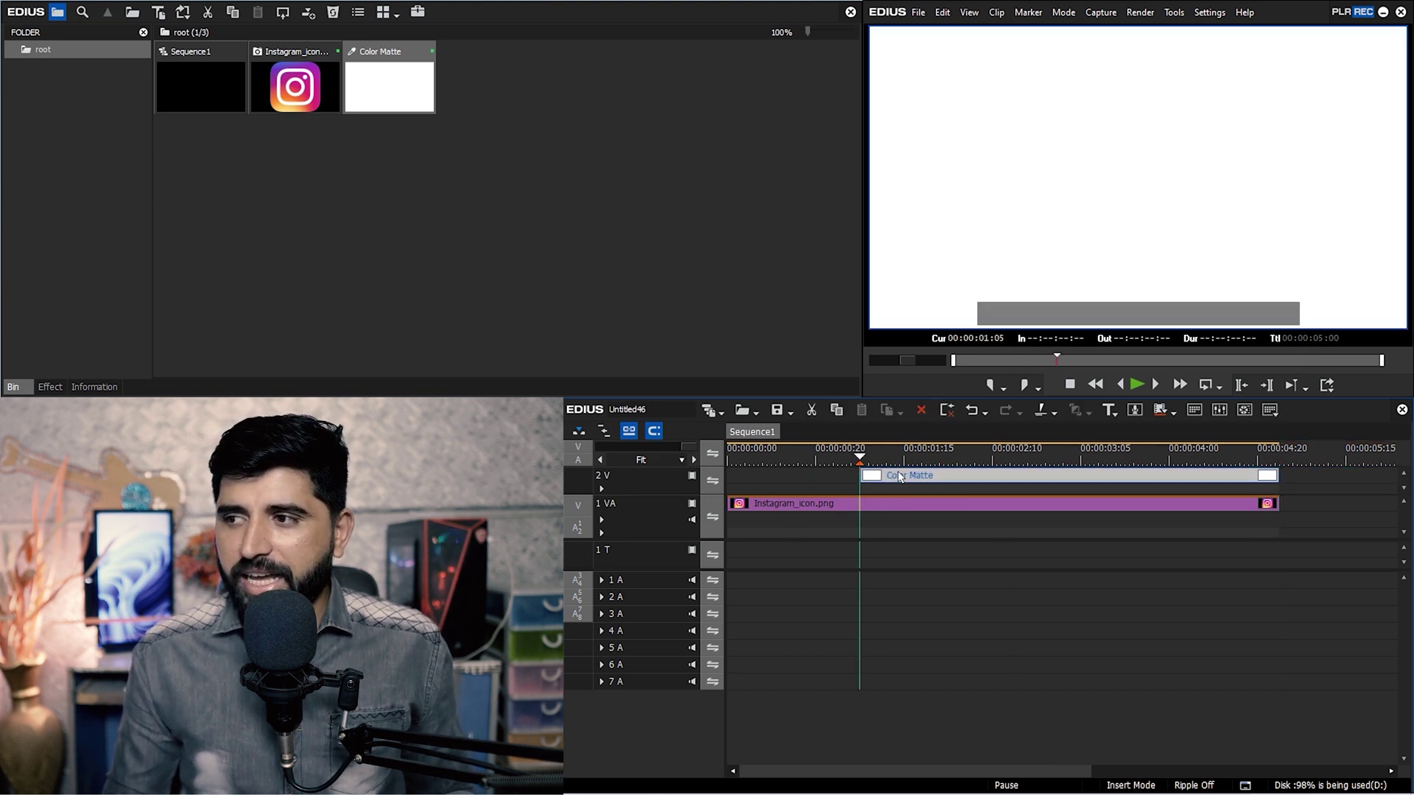
{"action": "mouse_move", "coordinate": [943, 485]}
{"action": "left_mouse_down"}
{"action": "mouse_move", "coordinate": [835, 490]}
{"action": "mouse_move", "coordinate": [955, 485]}
{"action": "left_mouse_up"}
{"action": "key", "text": "F7"}
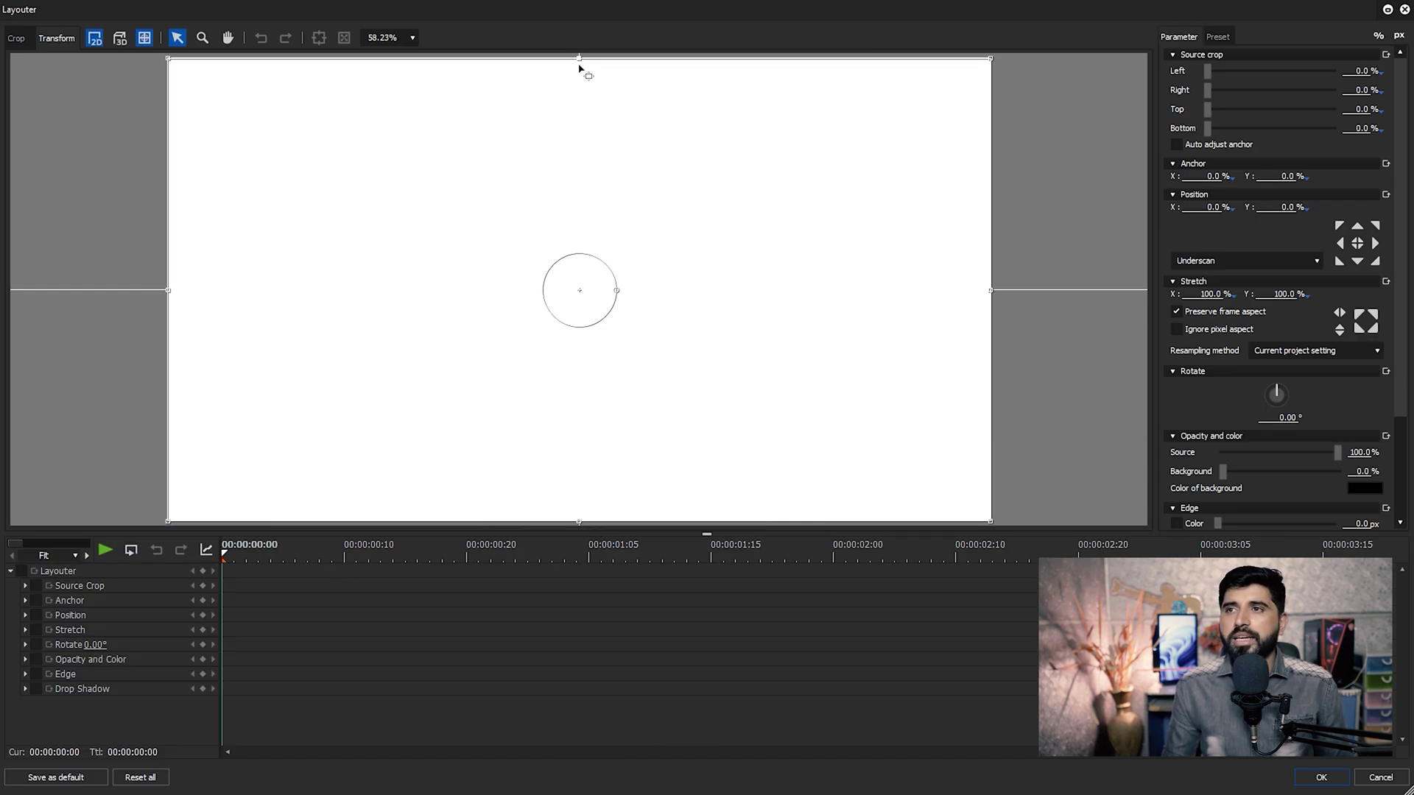
{"action": "left_click", "coordinate": [26, 41]}
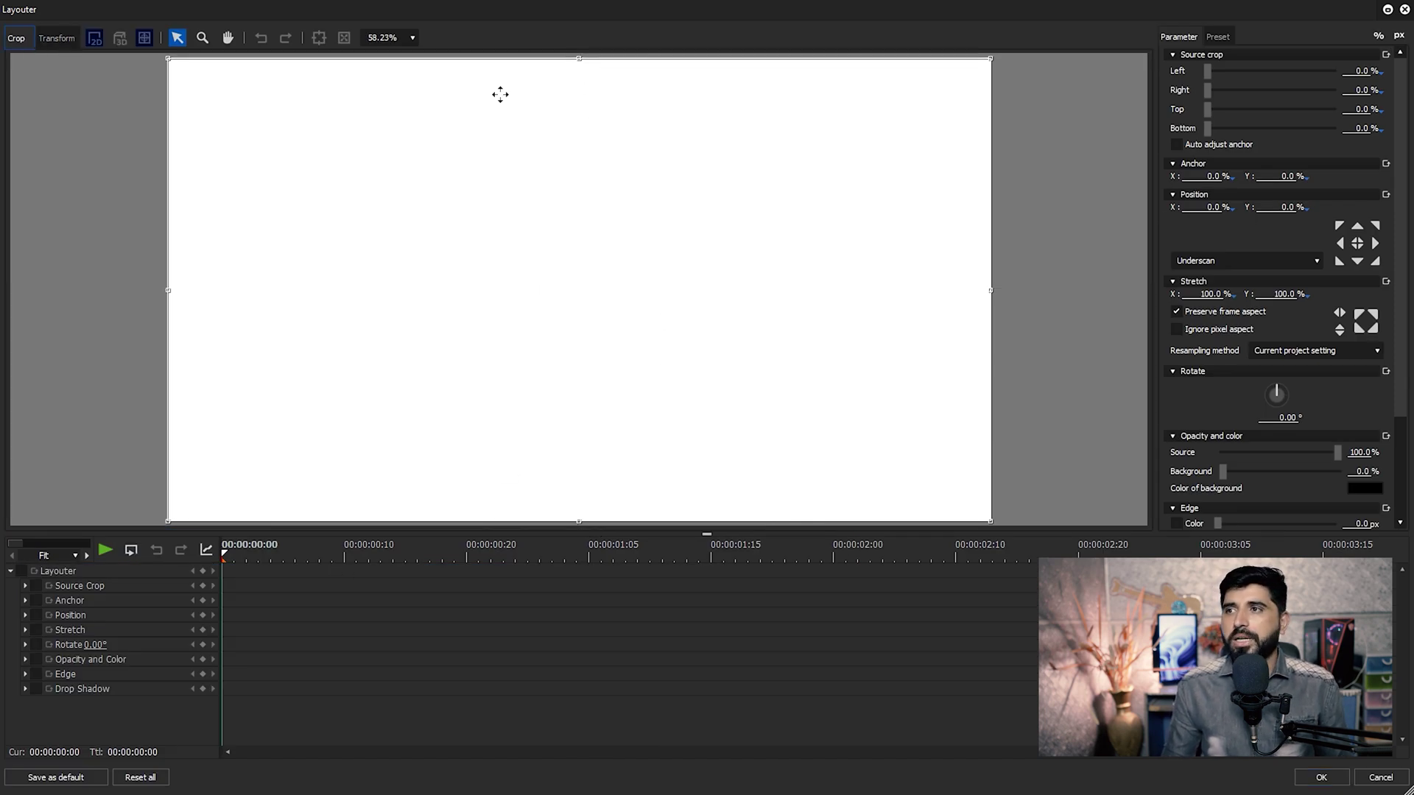
{"action": "left_click_drag", "start_coordinate": [577, 66], "coordinate": [582, 399]}
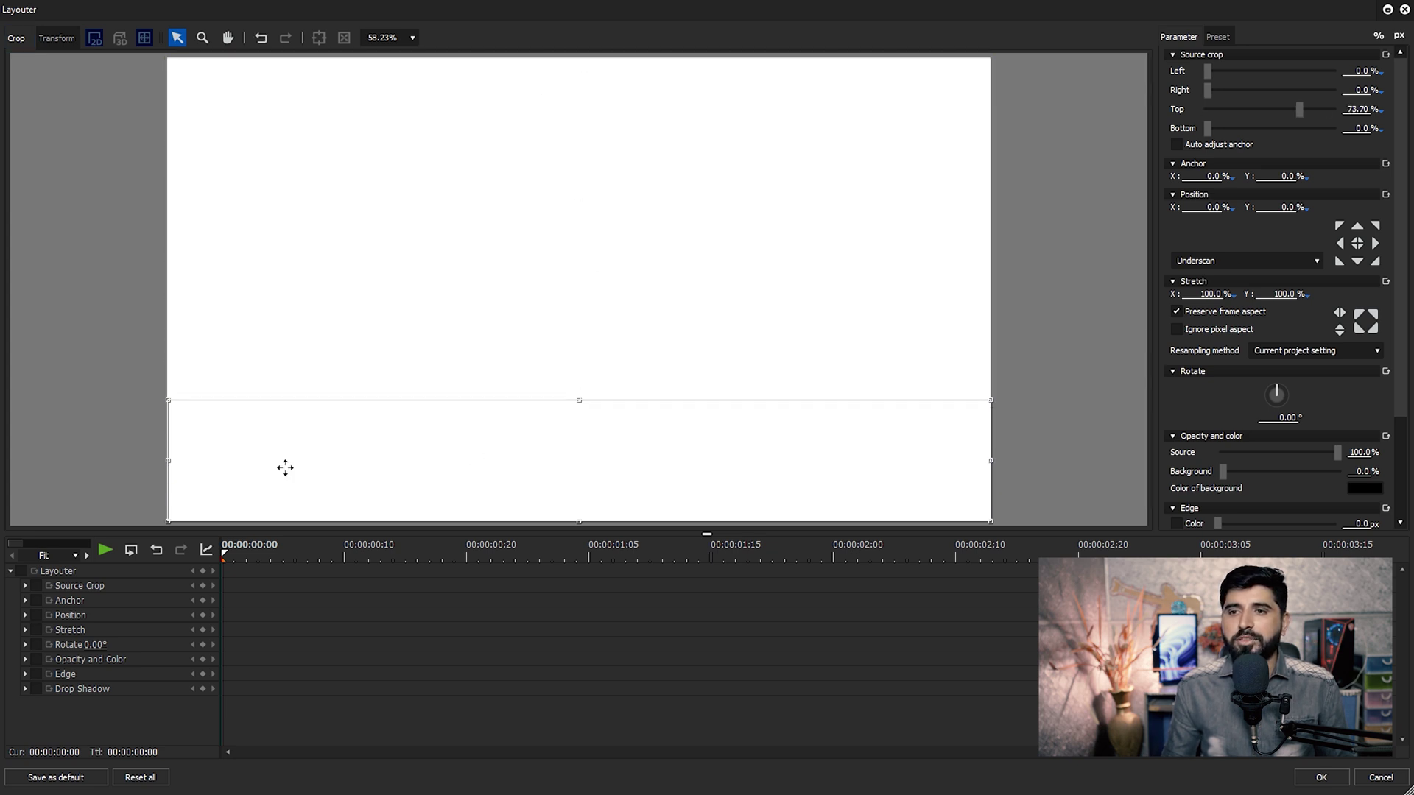
{"action": "left_click_drag", "start_coordinate": [170, 462], "coordinate": [469, 462]}
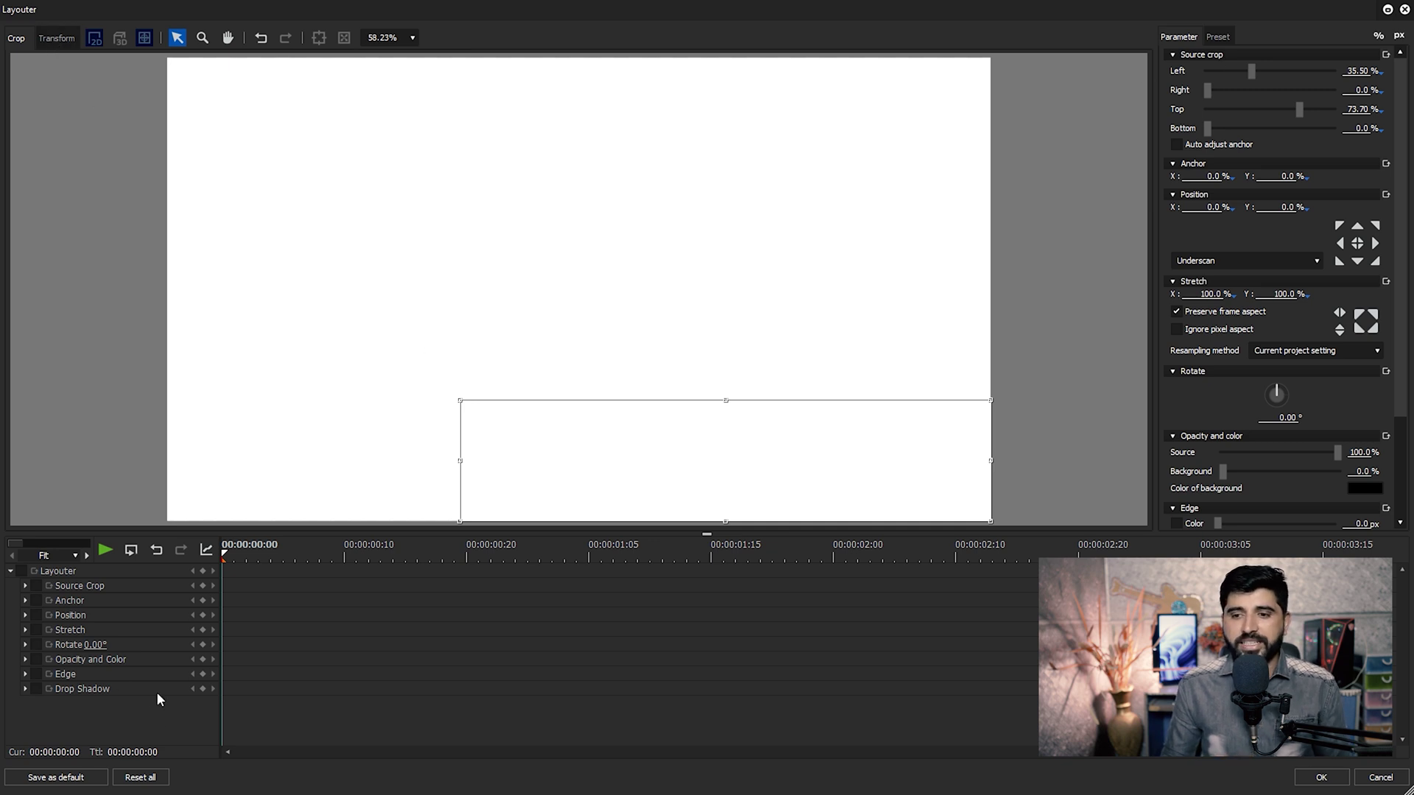
Reset the matte's crop to 0% on all sides and show its Transform controls.
{"action": "left_click", "coordinate": [140, 778]}
{"action": "left_click", "coordinate": [676, 445]}
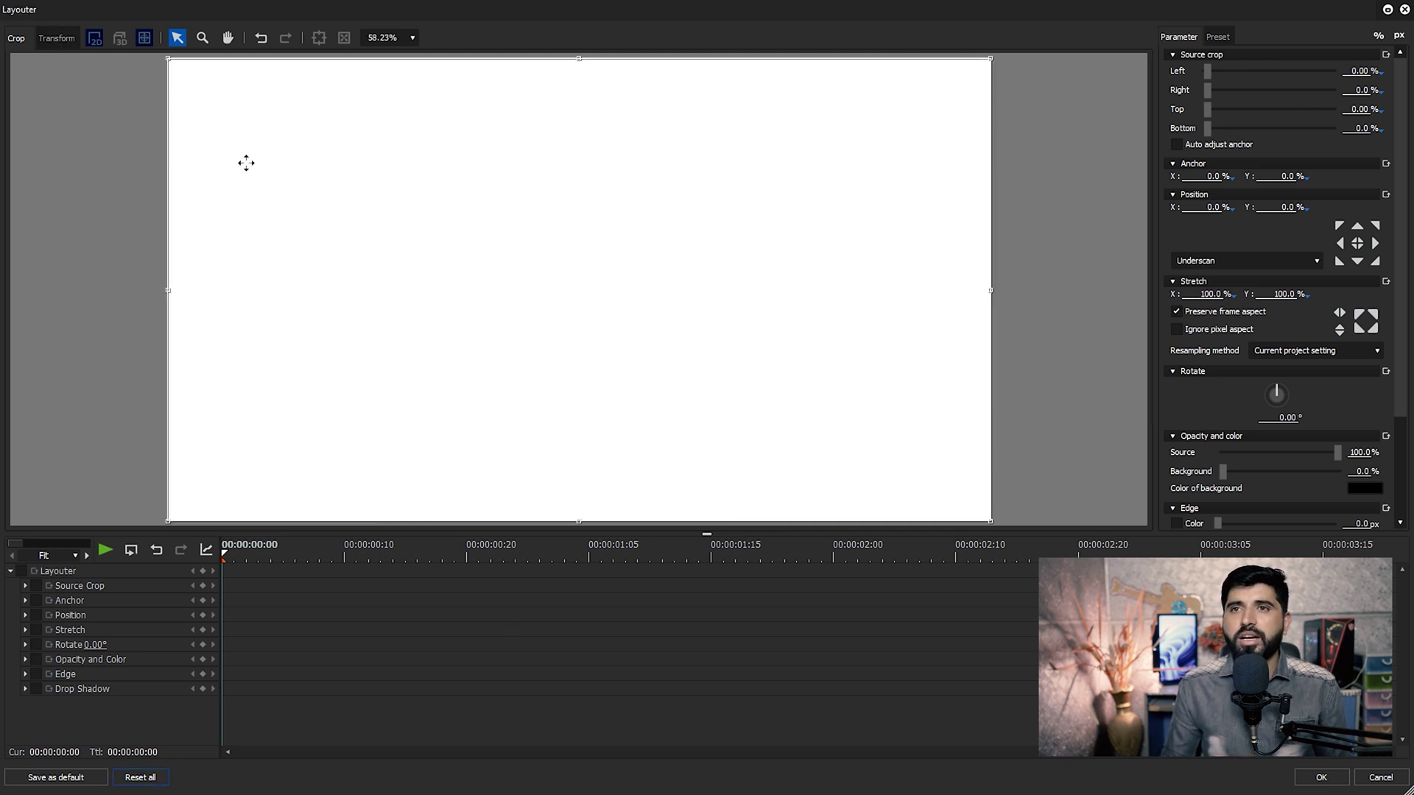
{"action": "left_click", "coordinate": [56, 39]}
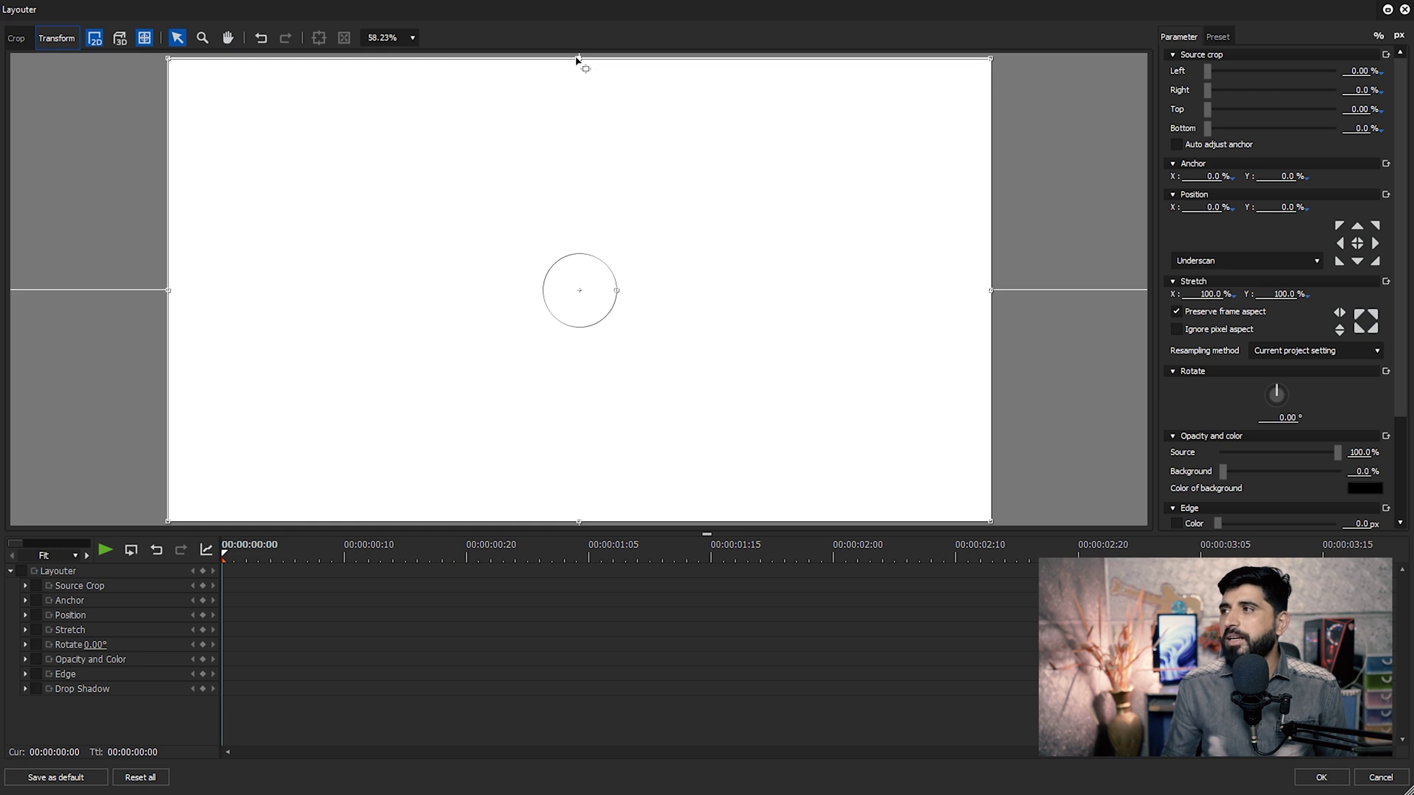
Resize the white matte to a 40% × 8.60% bar and place it beside the Instagram icon.
{"action": "left_click_drag", "start_coordinate": [579, 61], "coordinate": [350, 453]}
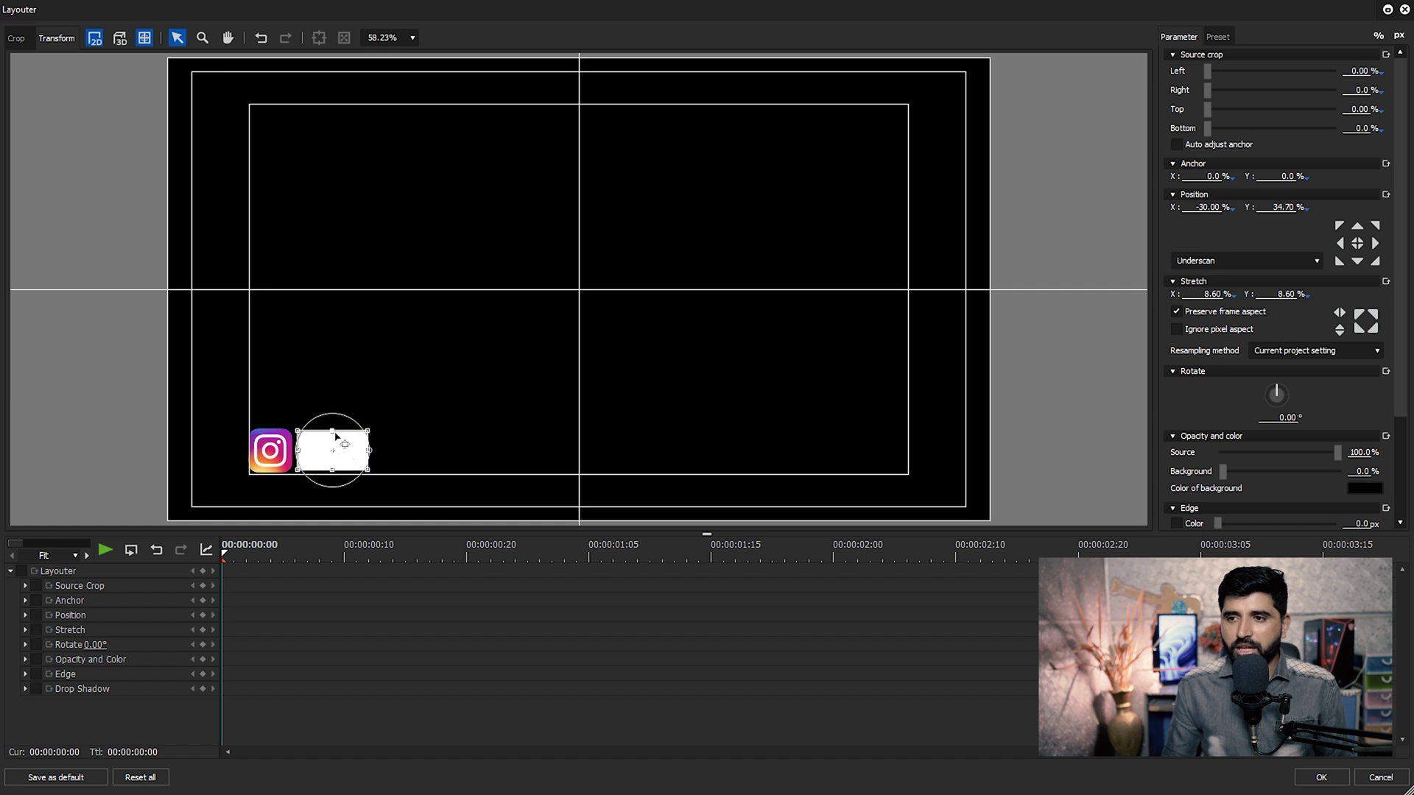
{"action": "left_click", "coordinate": [346, 450]}
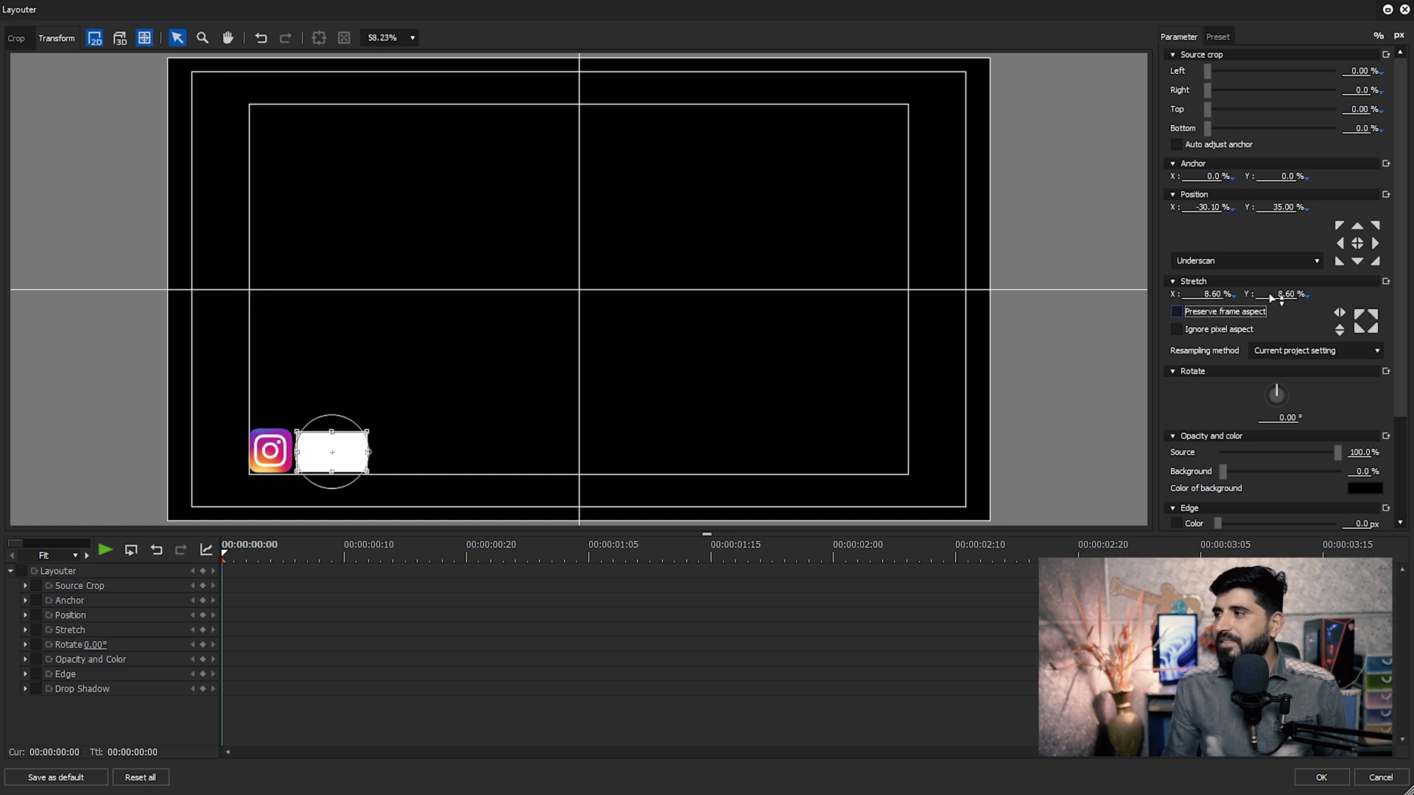
{"action": "type", "text": "100"}
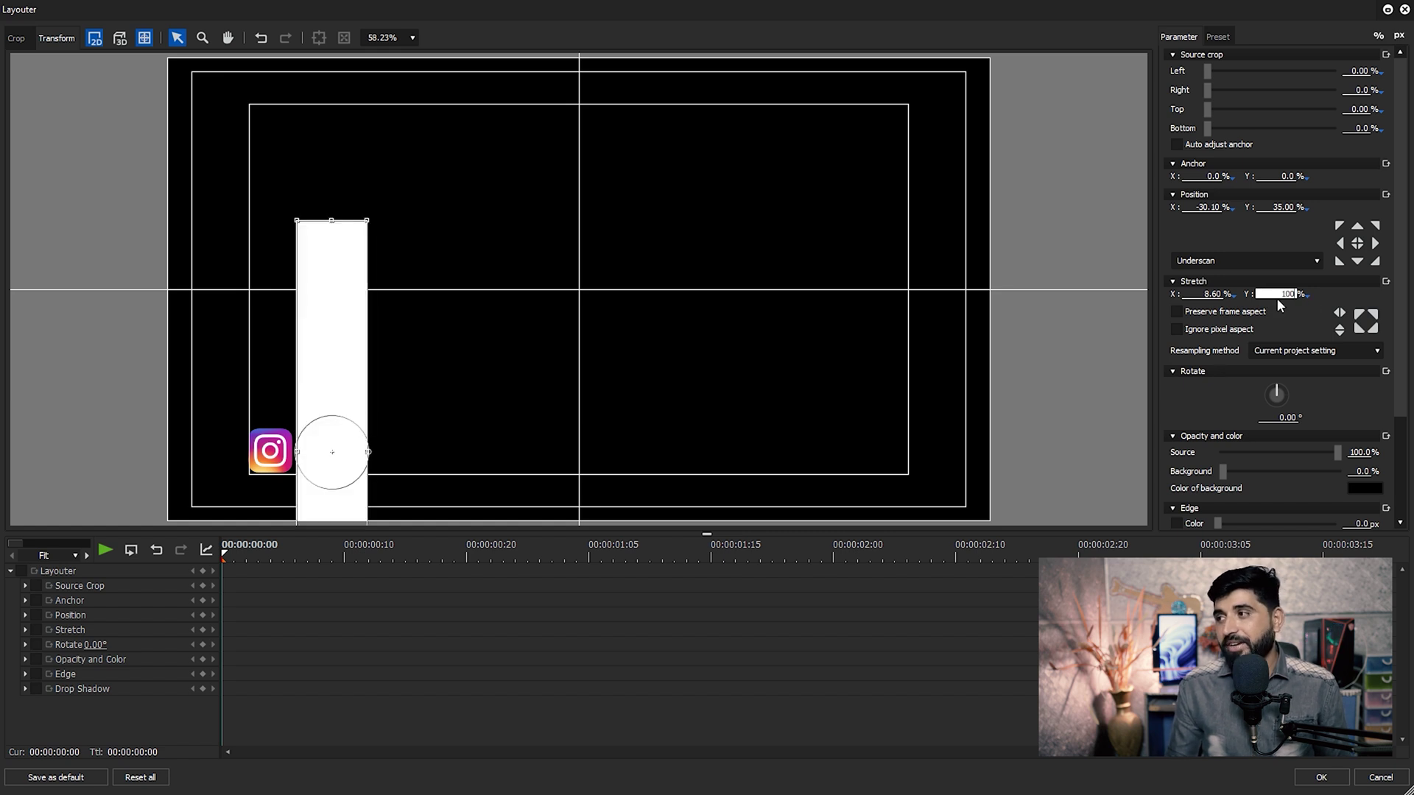
{"action": "left_click", "coordinate": [1221, 297]}
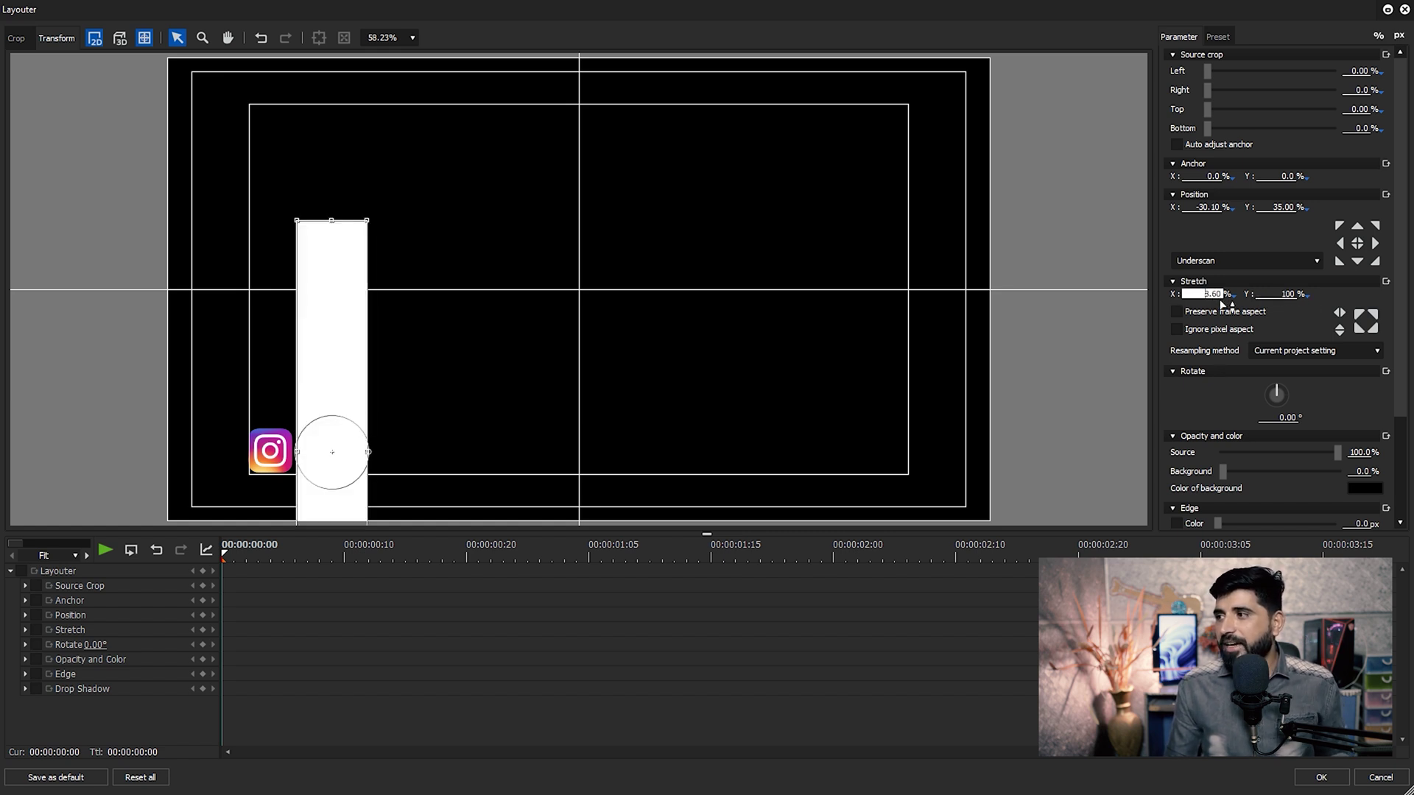
{"action": "type", "text": "8.60"}
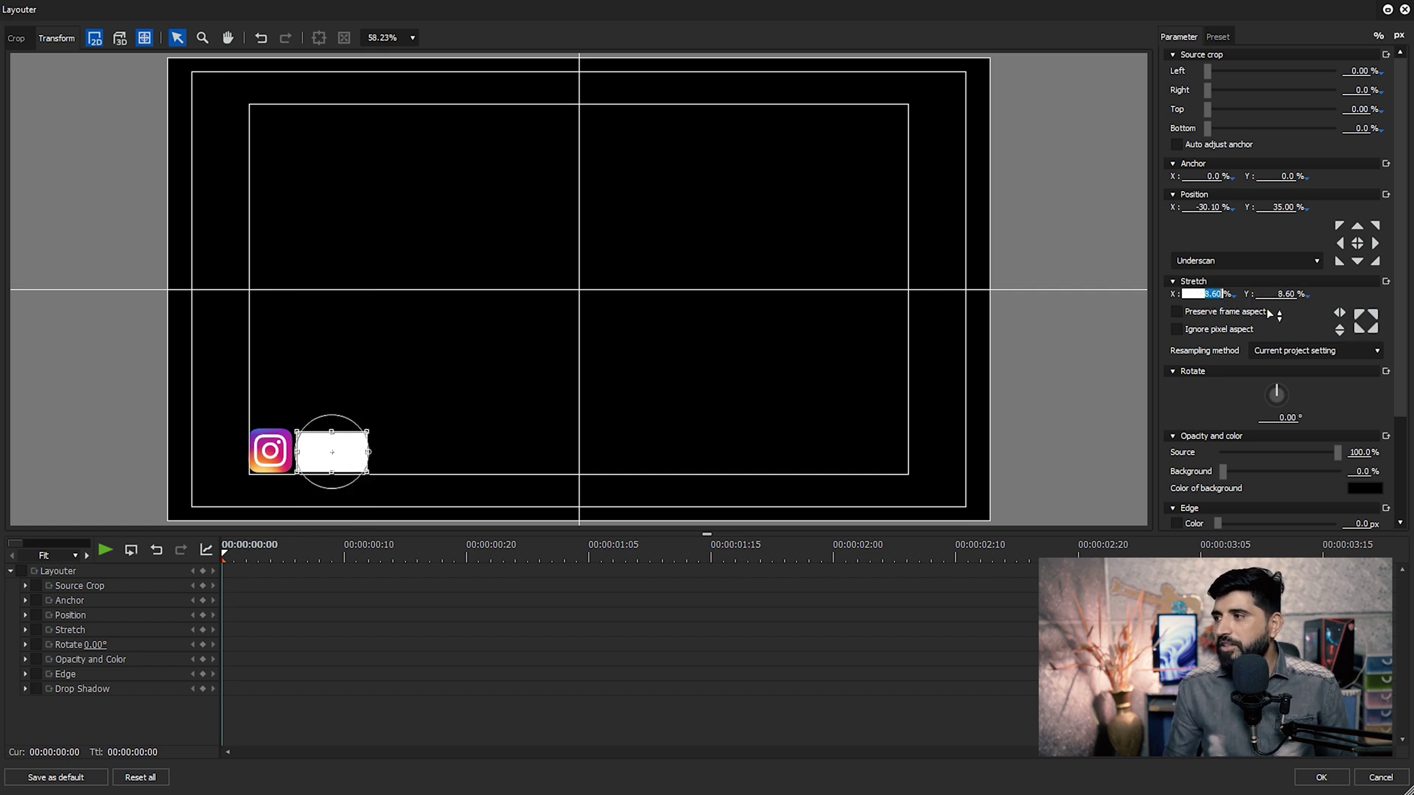
{"action": "type", "text": "50"}
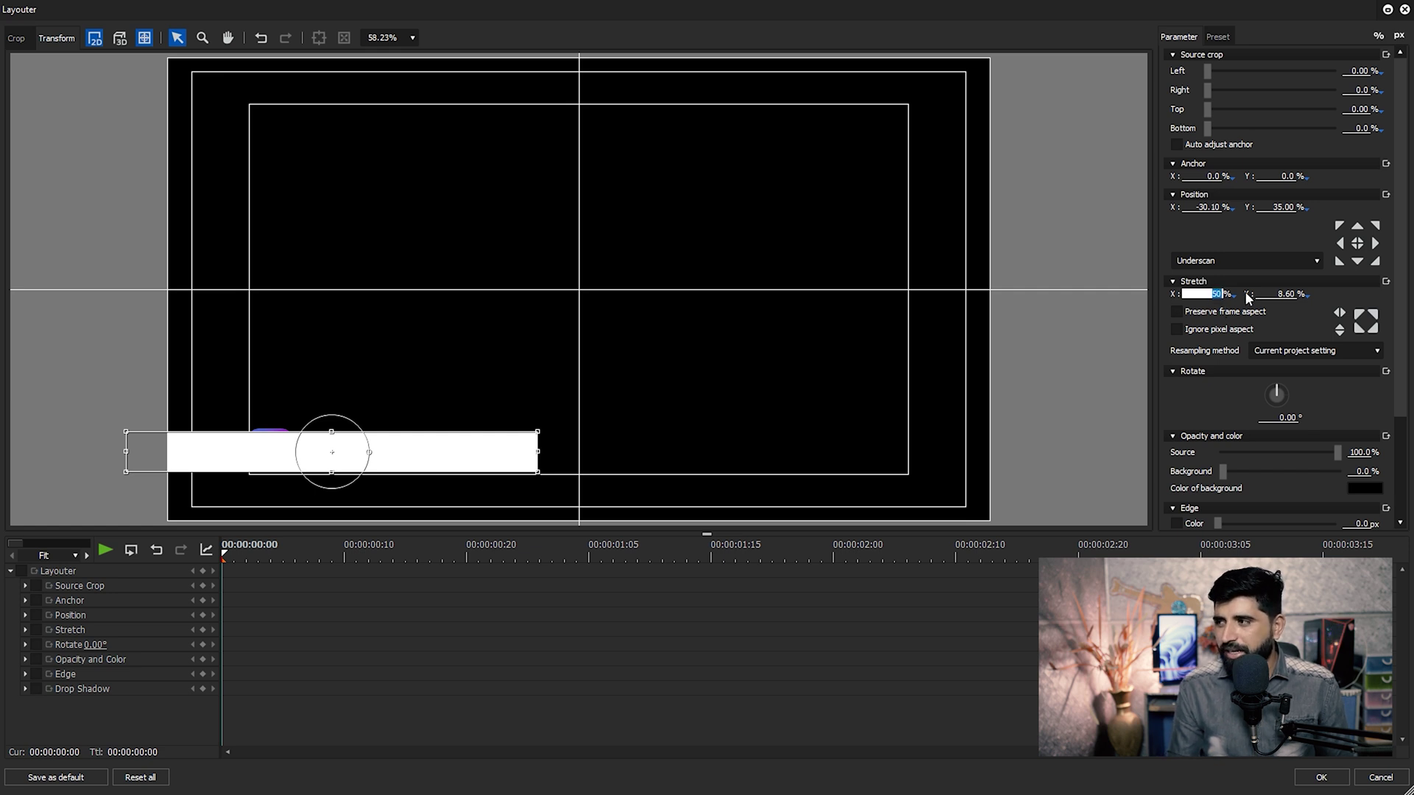
{"action": "type", "text": "40"}
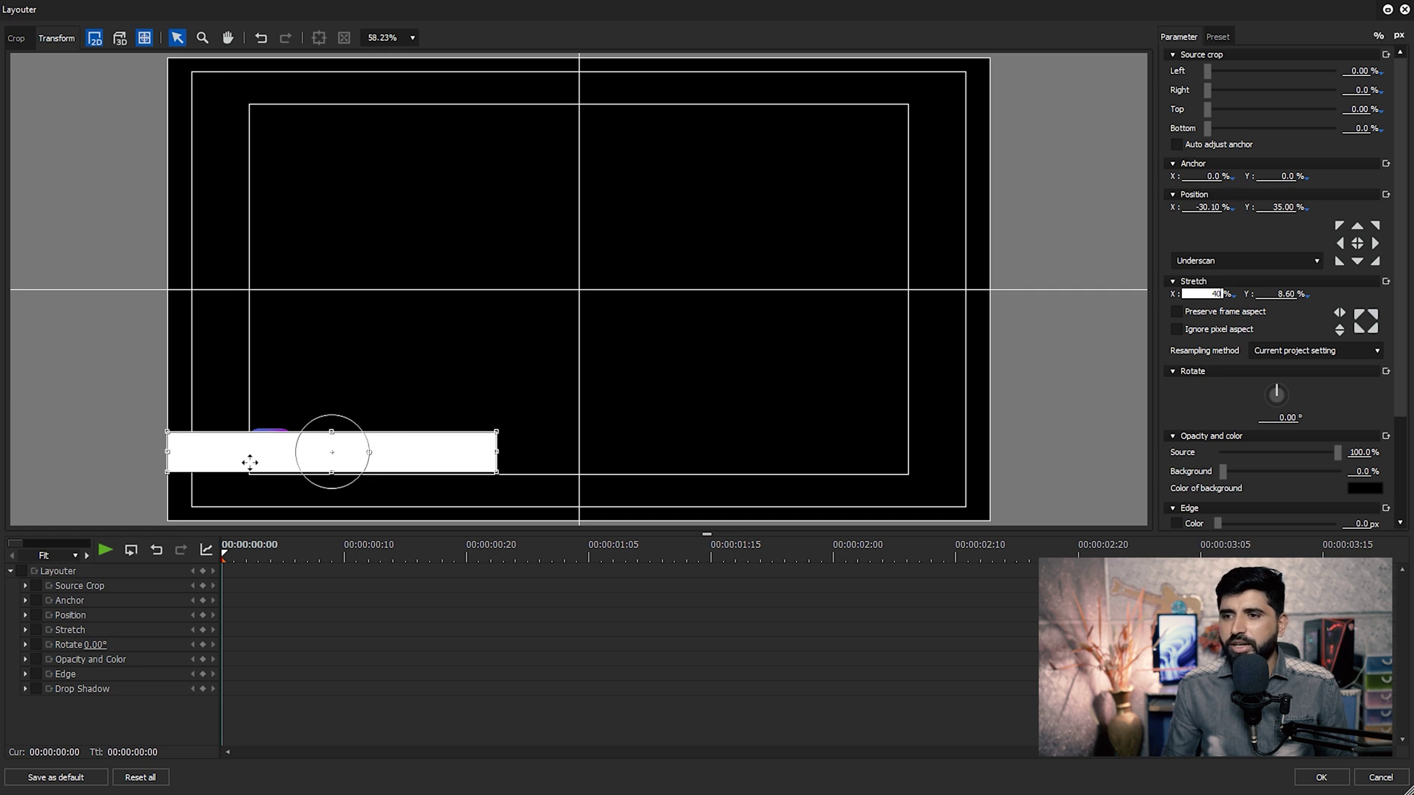
{"action": "left_click_drag", "start_coordinate": [249, 462], "coordinate": [358, 460]}
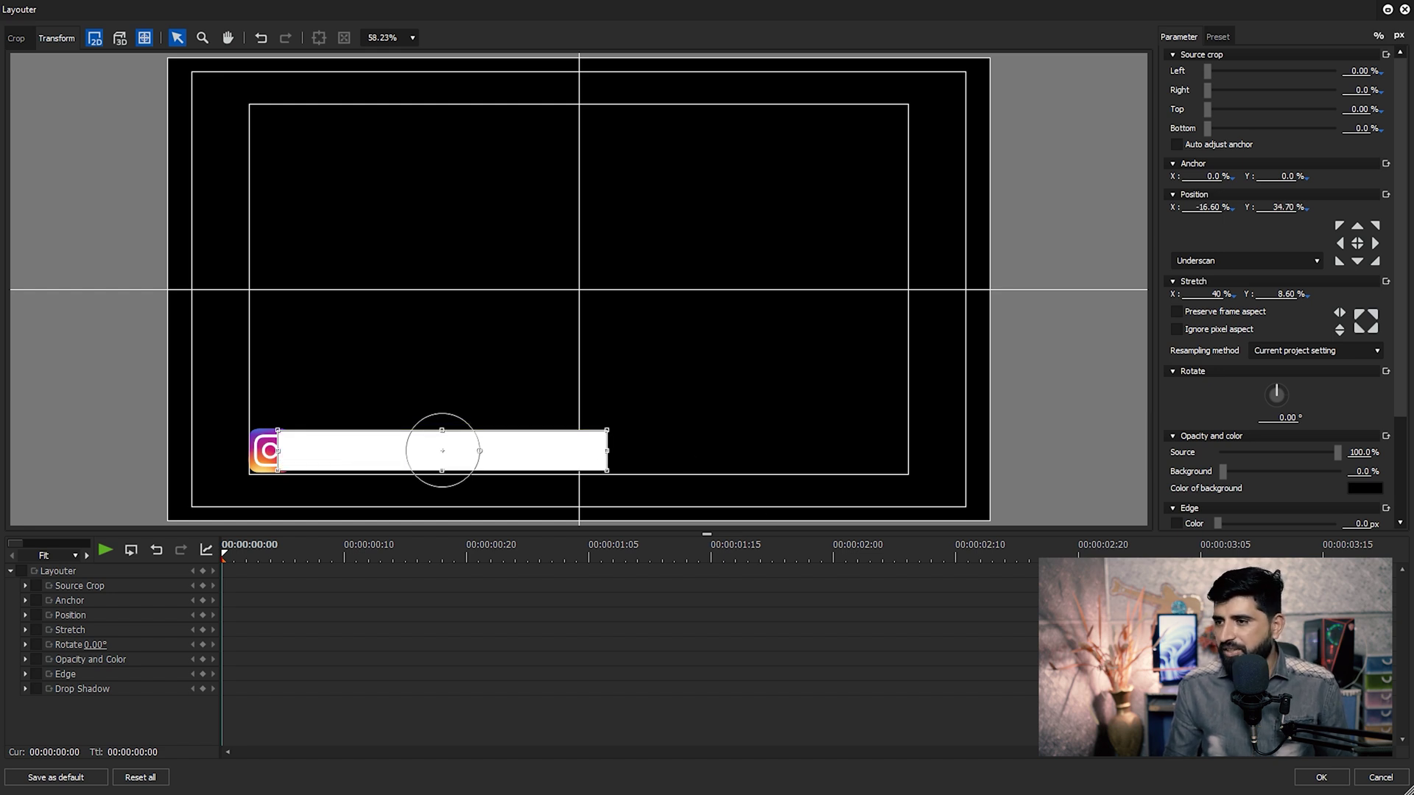
{"action": "left_click", "coordinate": [1342, 780]}
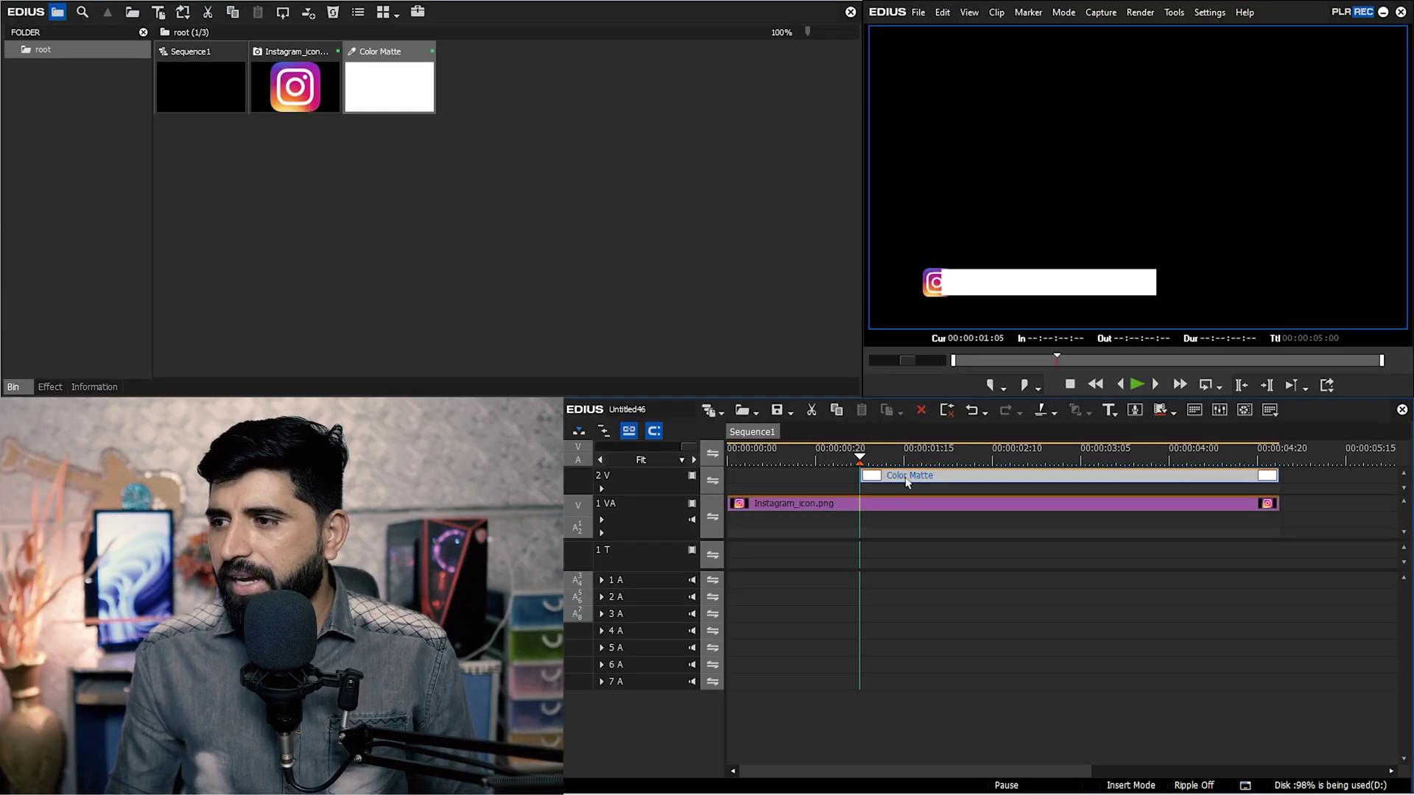
Add a new video track above and move the Instagram clip onto 3 V.
{"action": "right_click", "coordinate": [657, 480]}
{"action": "mouse_move", "coordinate": [810, 597]}
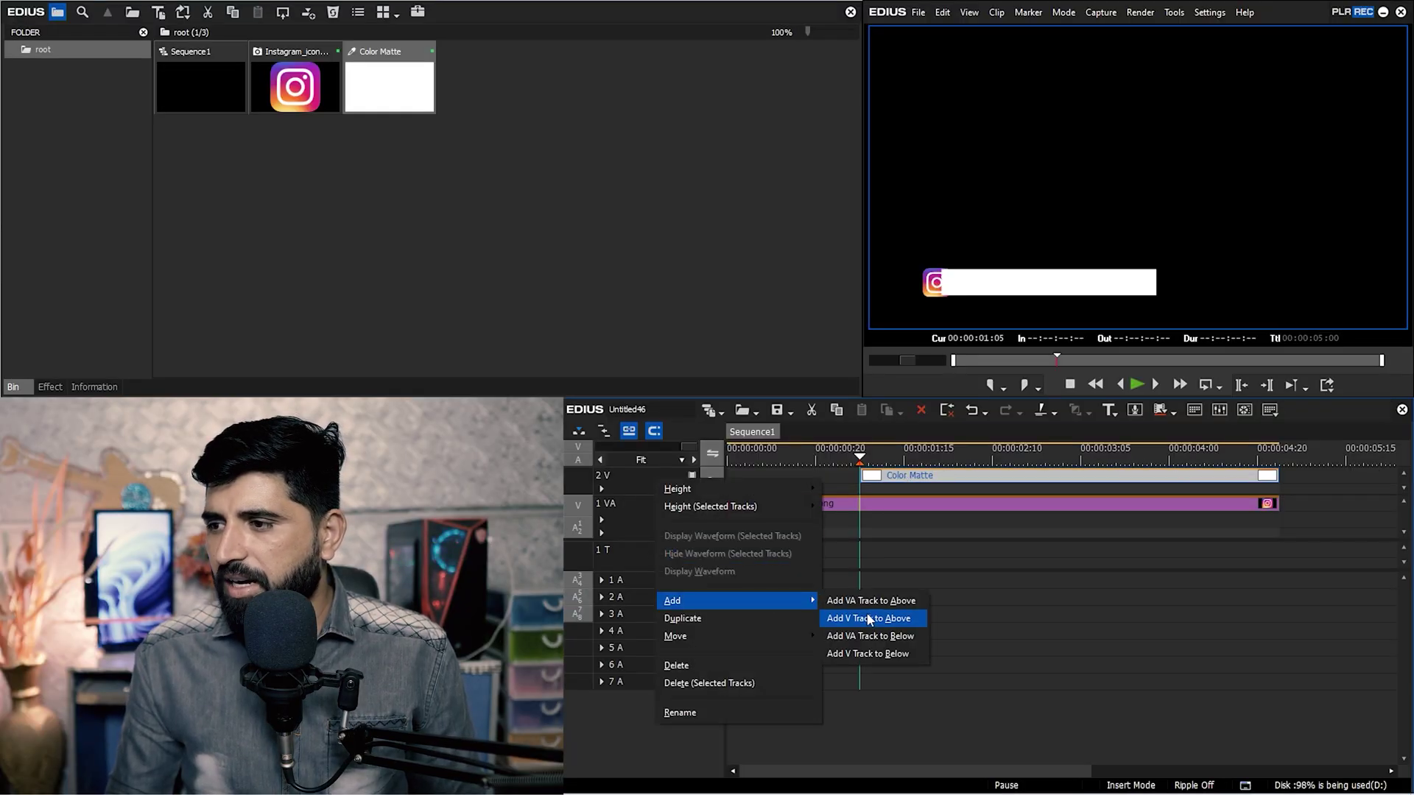
{"action": "left_click", "coordinate": [876, 617]}
{"action": "key", "text": "Return"}
{"action": "left_click_drag", "start_coordinate": [906, 531], "coordinate": [912, 477]}
Preview the layering from the start, then open the Color Matte's layout settings with F7.
{"action": "key", "text": "Home"}
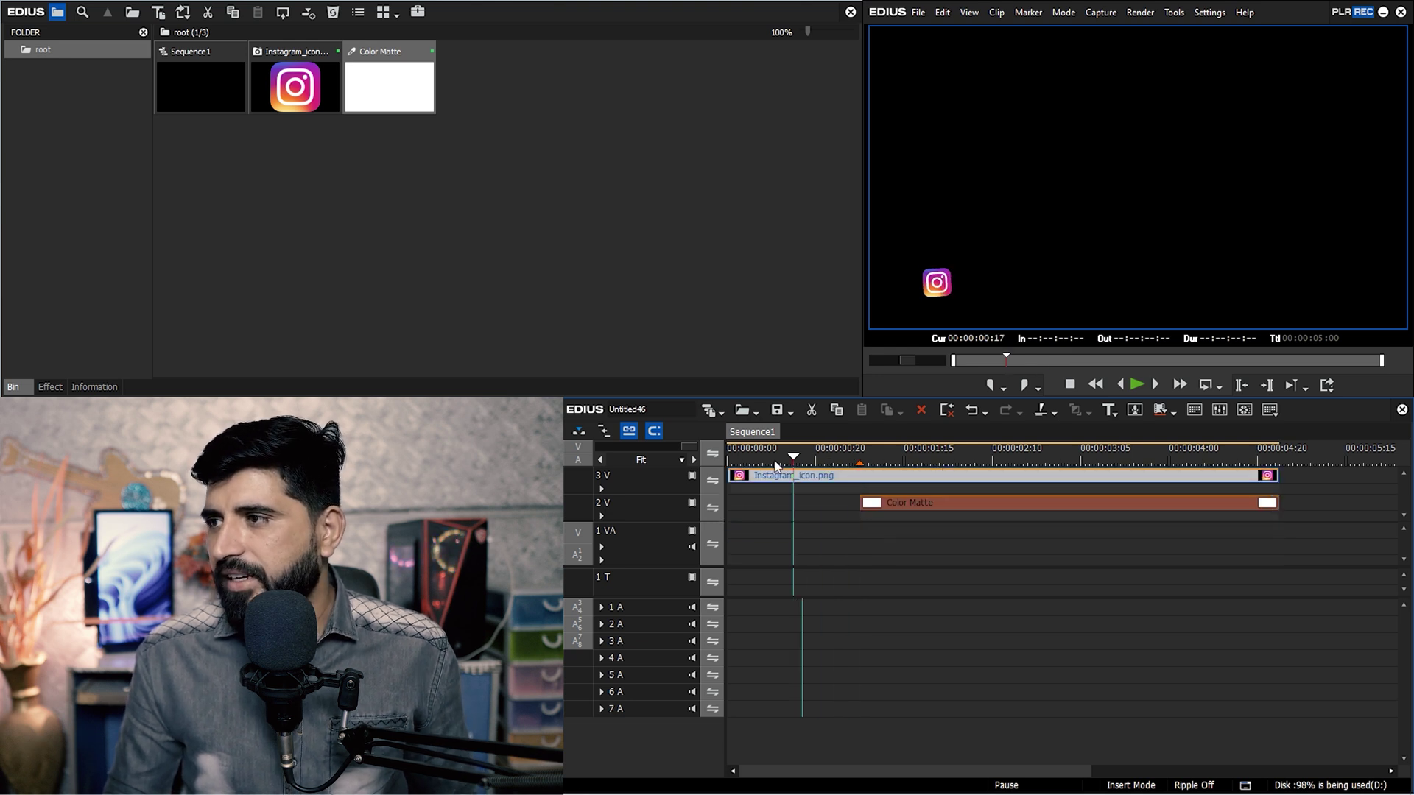
{"action": "key", "text": "space"}
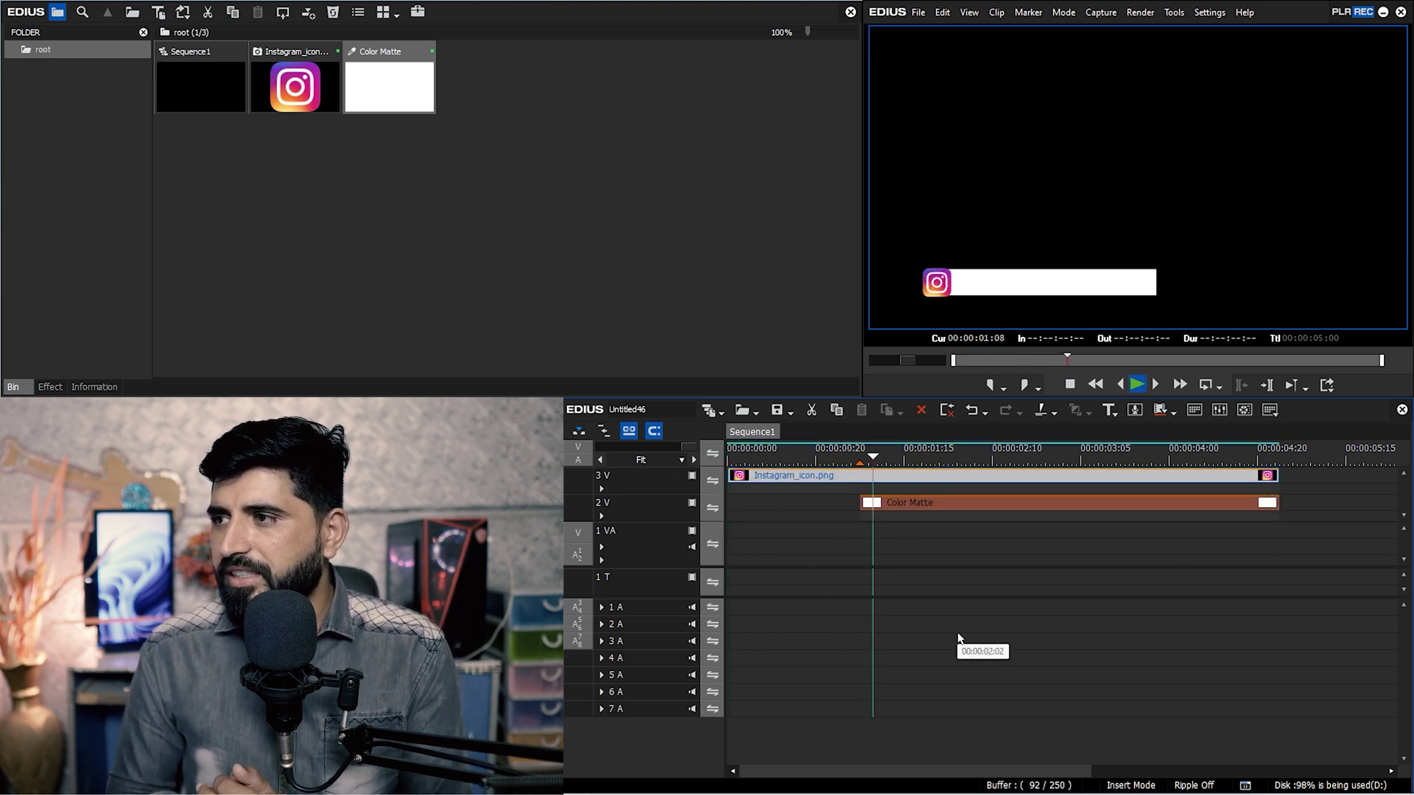
{"action": "left_click_drag", "start_coordinate": [1032, 462], "coordinate": [859, 461]}
{"action": "left_click", "coordinate": [925, 502]}
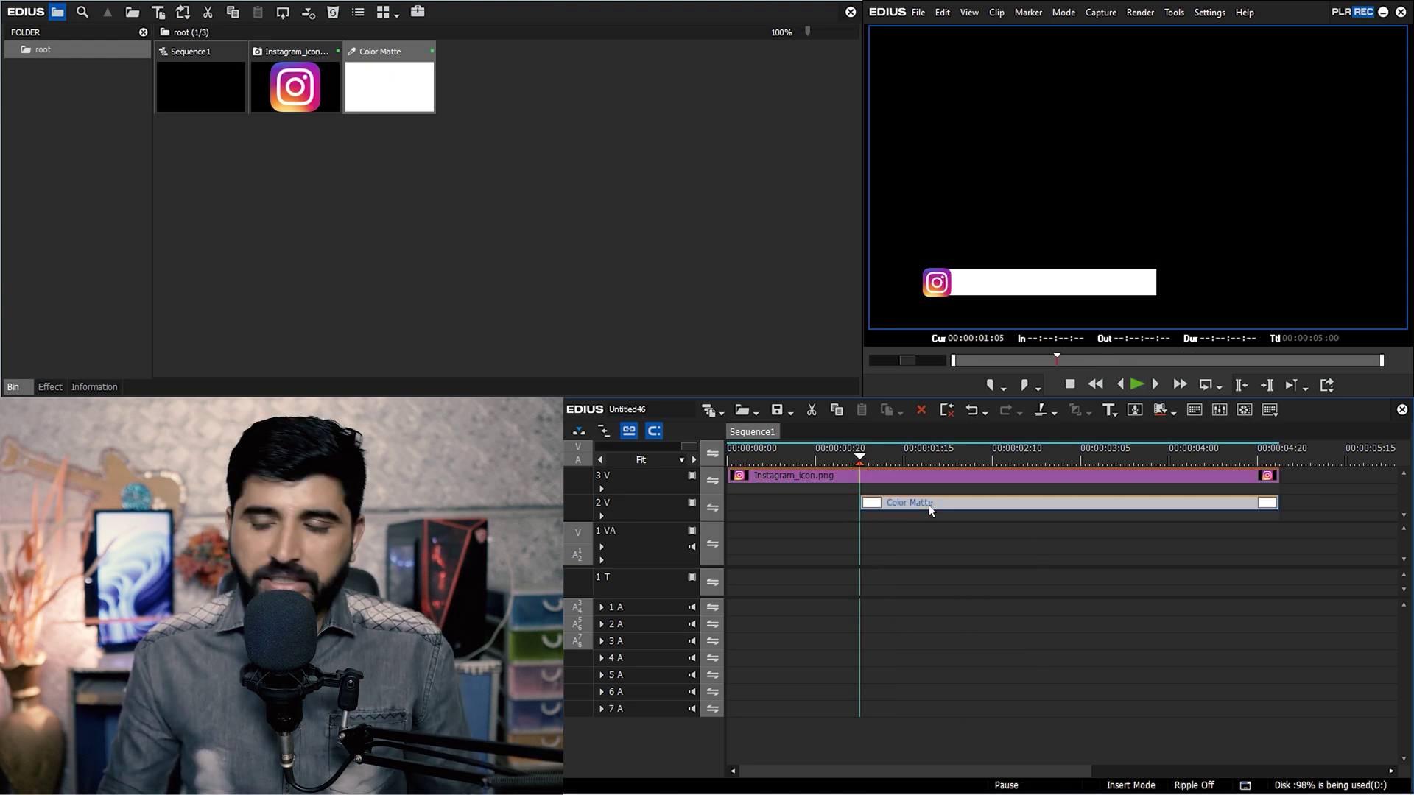
{"action": "key", "text": "F7"}
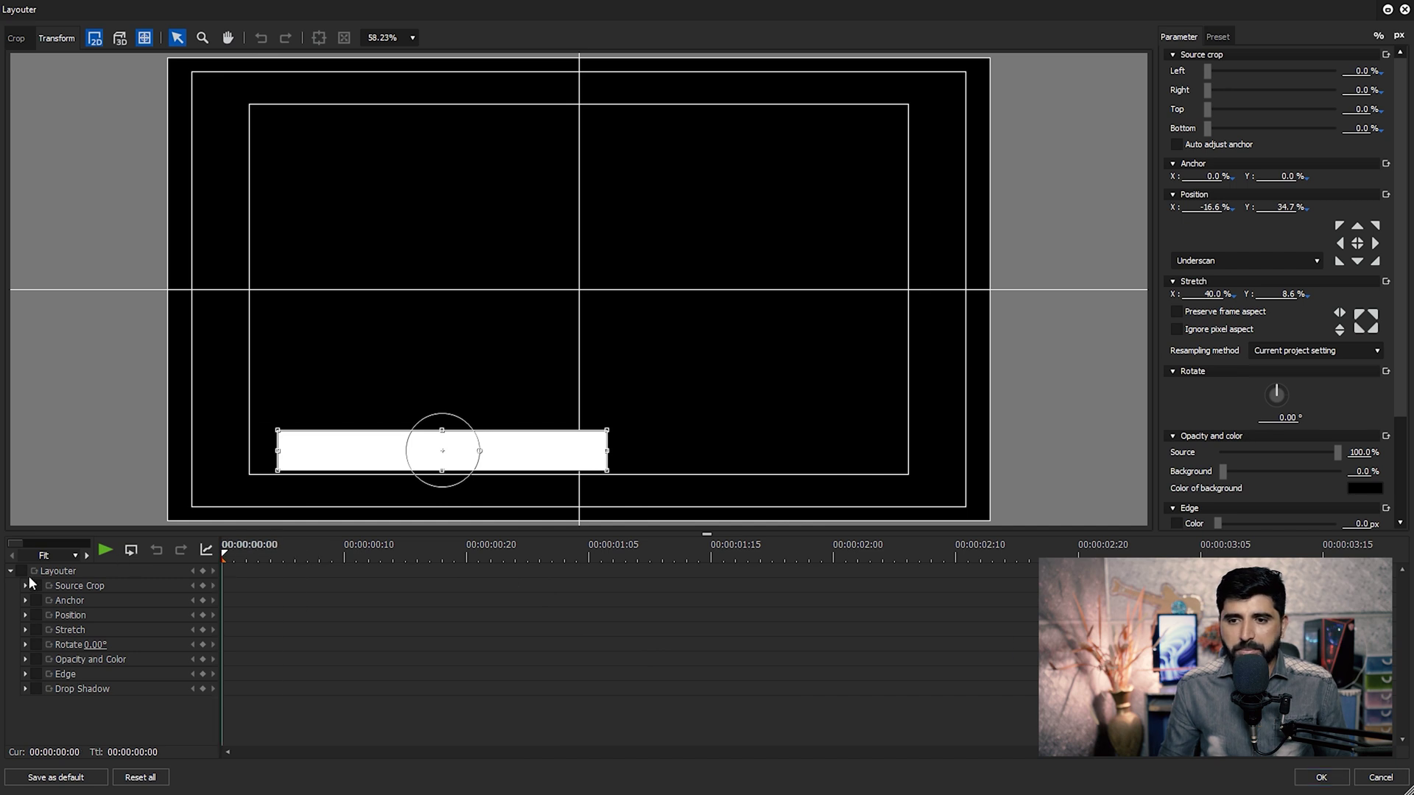
Collapse the parameter list and add a keyframe at 00:00:01:05.
{"action": "left_click", "coordinate": [11, 571]}
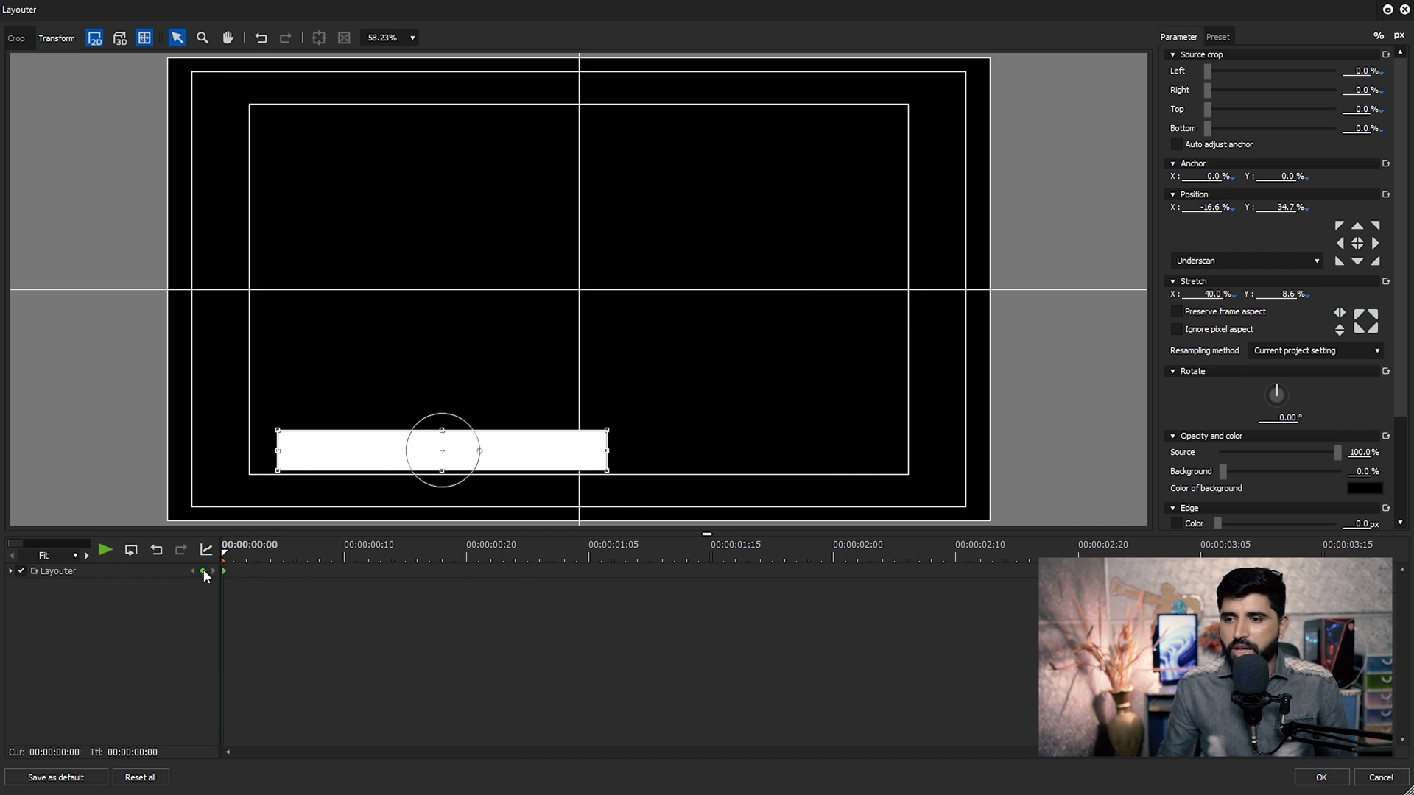
{"action": "left_click_drag", "start_coordinate": [355, 558], "coordinate": [489, 565]}
{"action": "left_click_drag", "start_coordinate": [621, 580], "coordinate": [588, 579]}
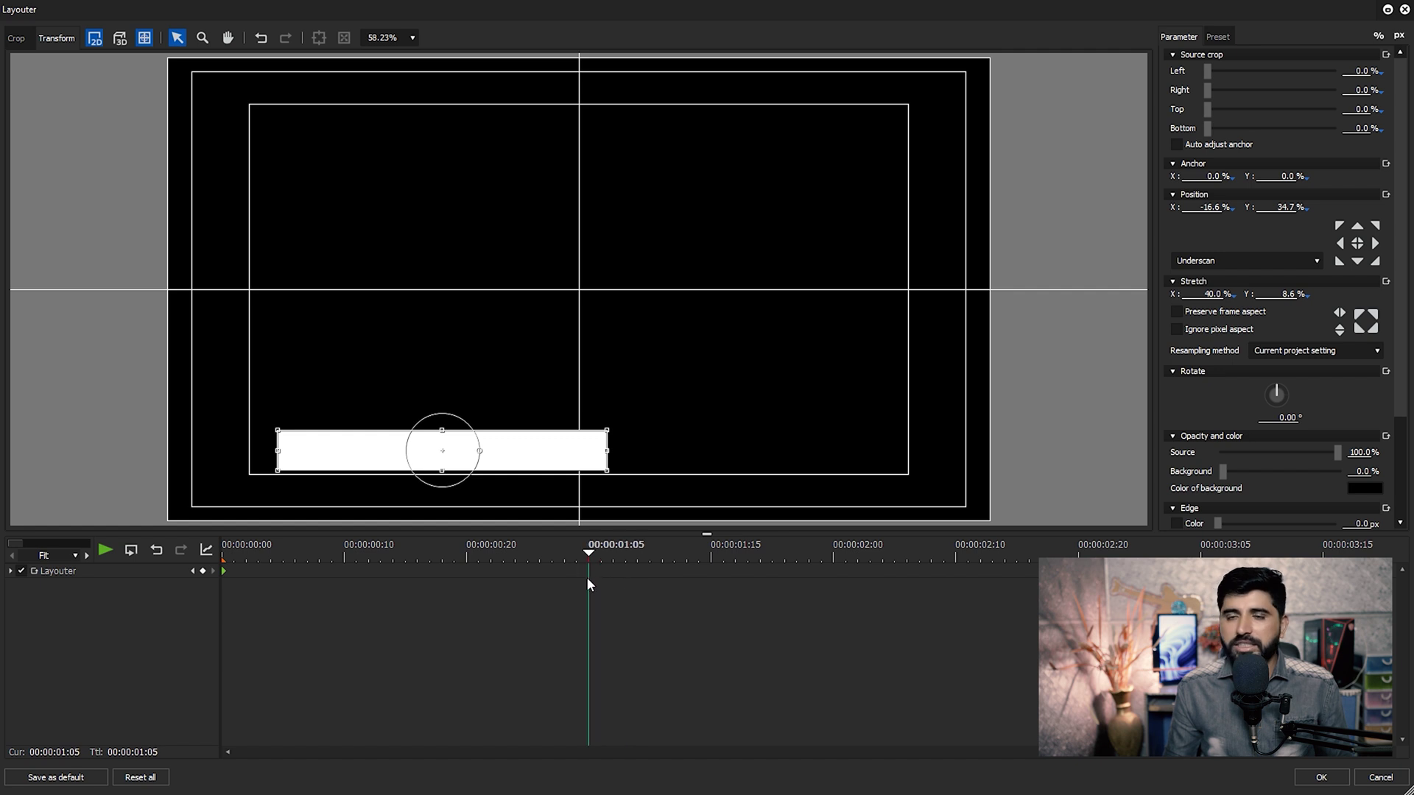
{"action": "left_click", "coordinate": [203, 571]}
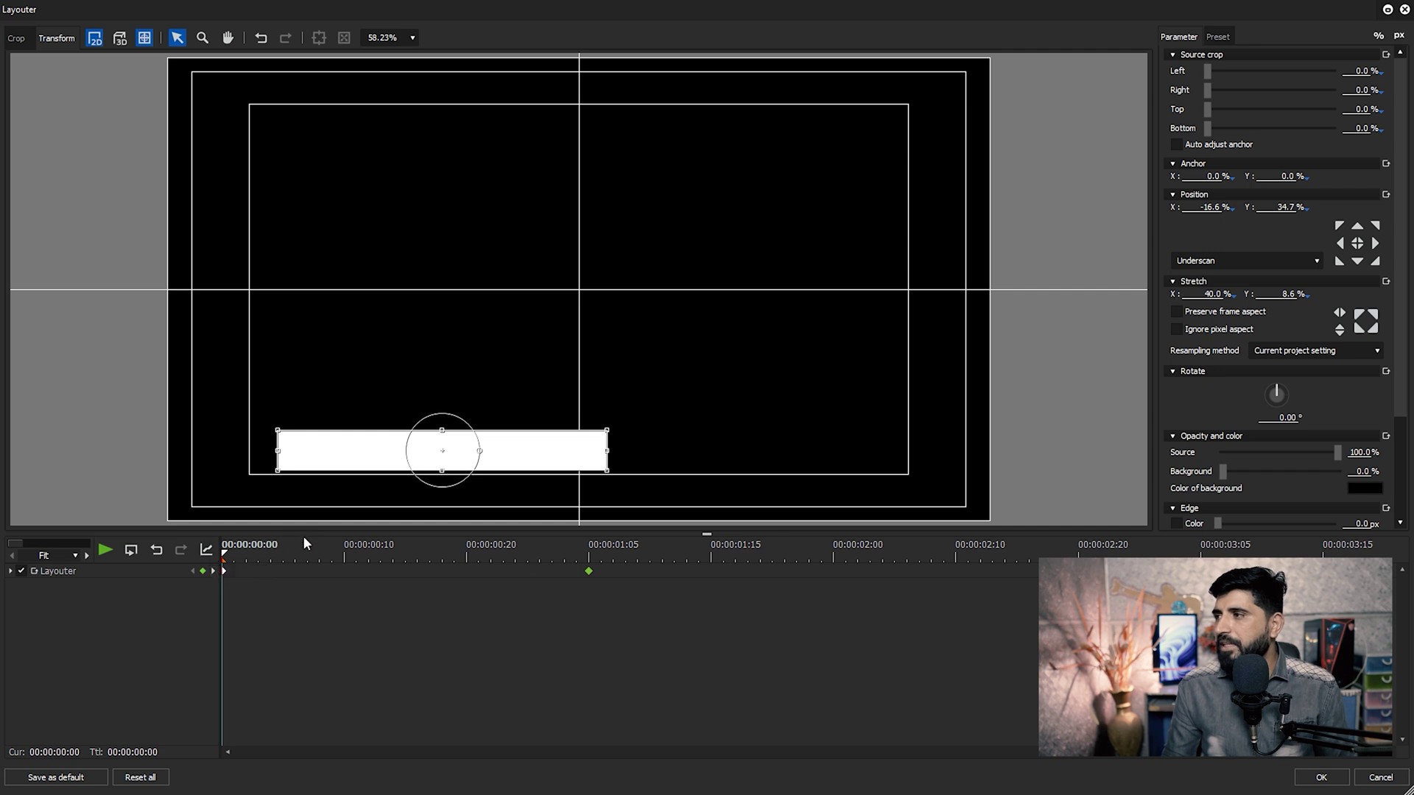
Crop the bar's right side to 100% at the start, make the keyframe Bezier, and apply.
{"action": "left_click_drag", "start_coordinate": [1208, 89], "coordinate": [1343, 92]}
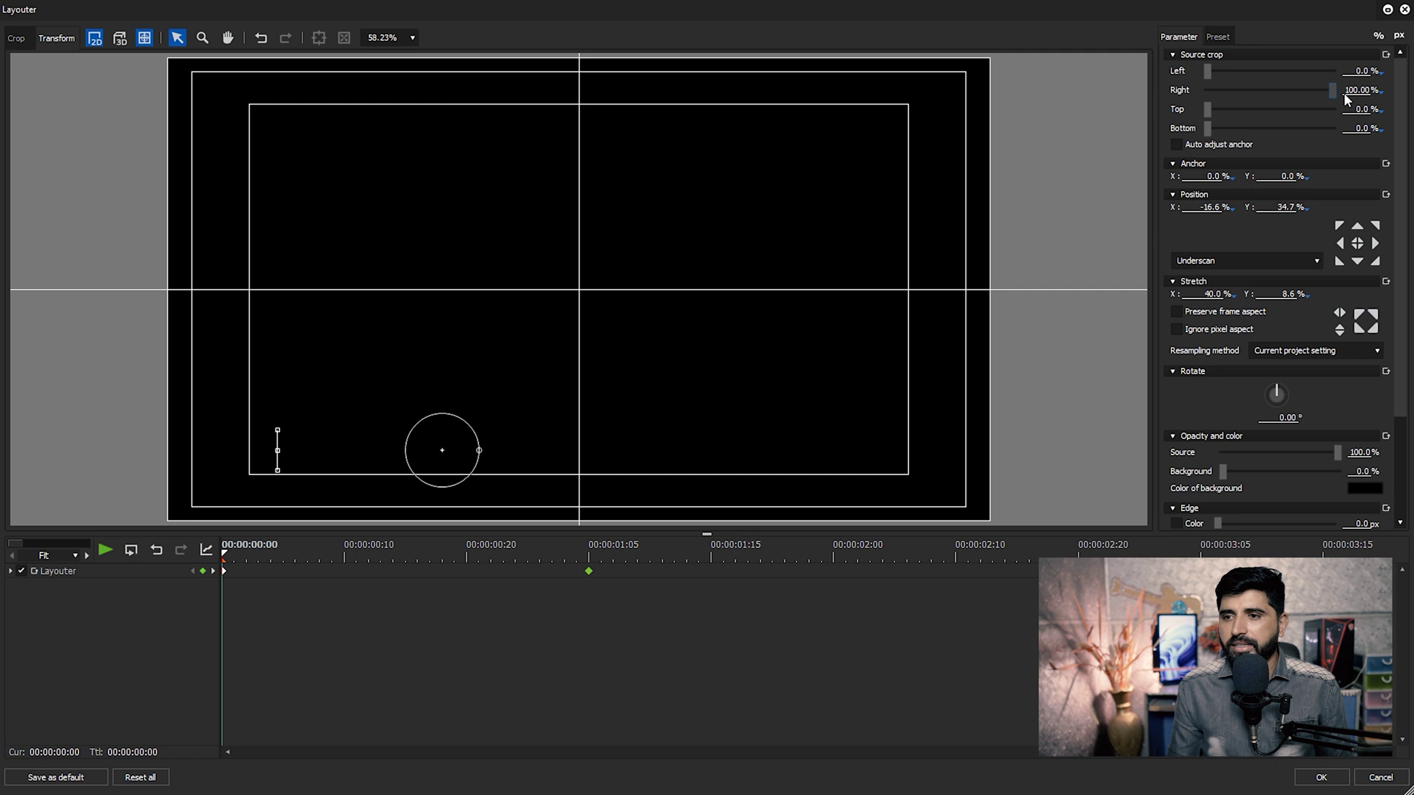
{"action": "left_click_drag", "start_coordinate": [233, 546], "coordinate": [551, 584]}
{"action": "right_click", "coordinate": [589, 570]}
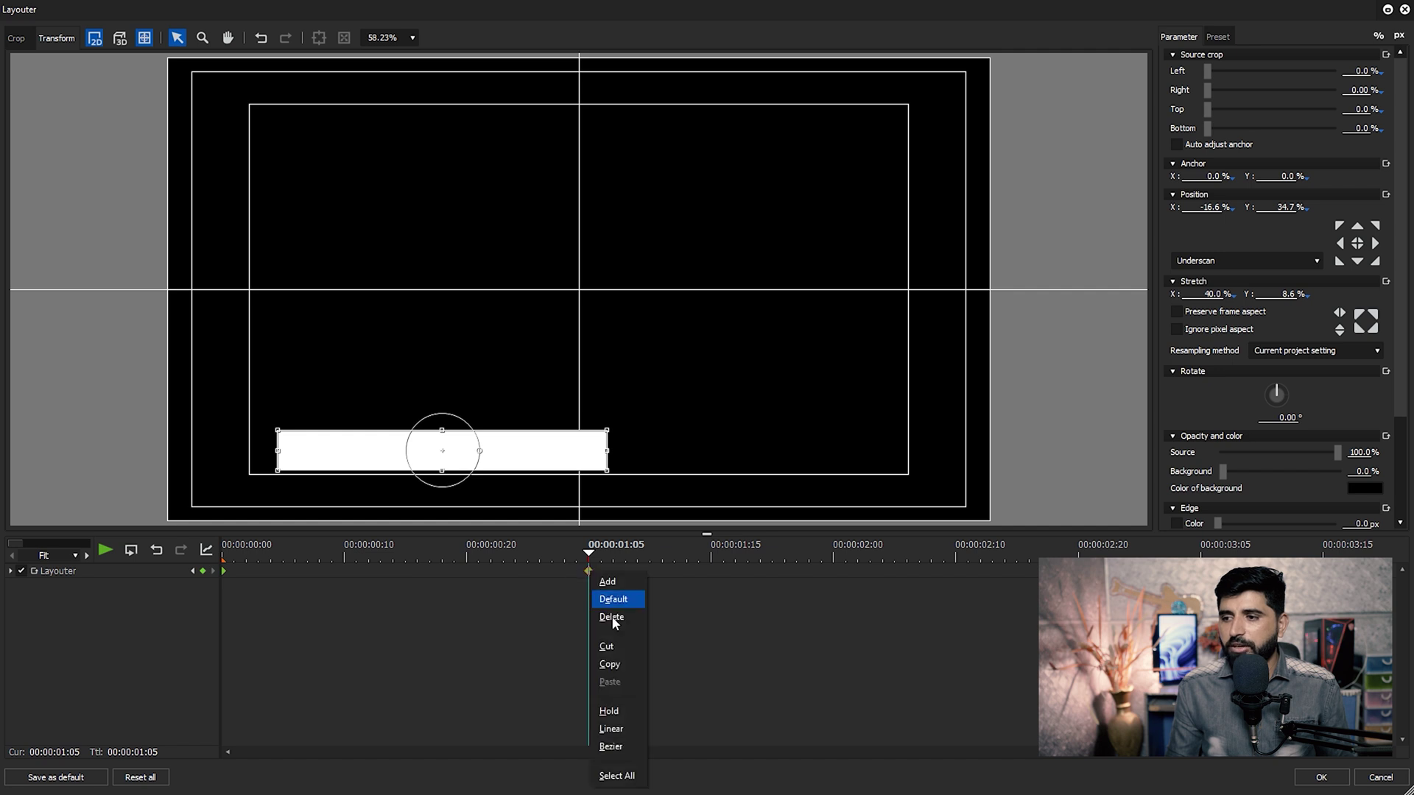
{"action": "left_click", "coordinate": [610, 746]}
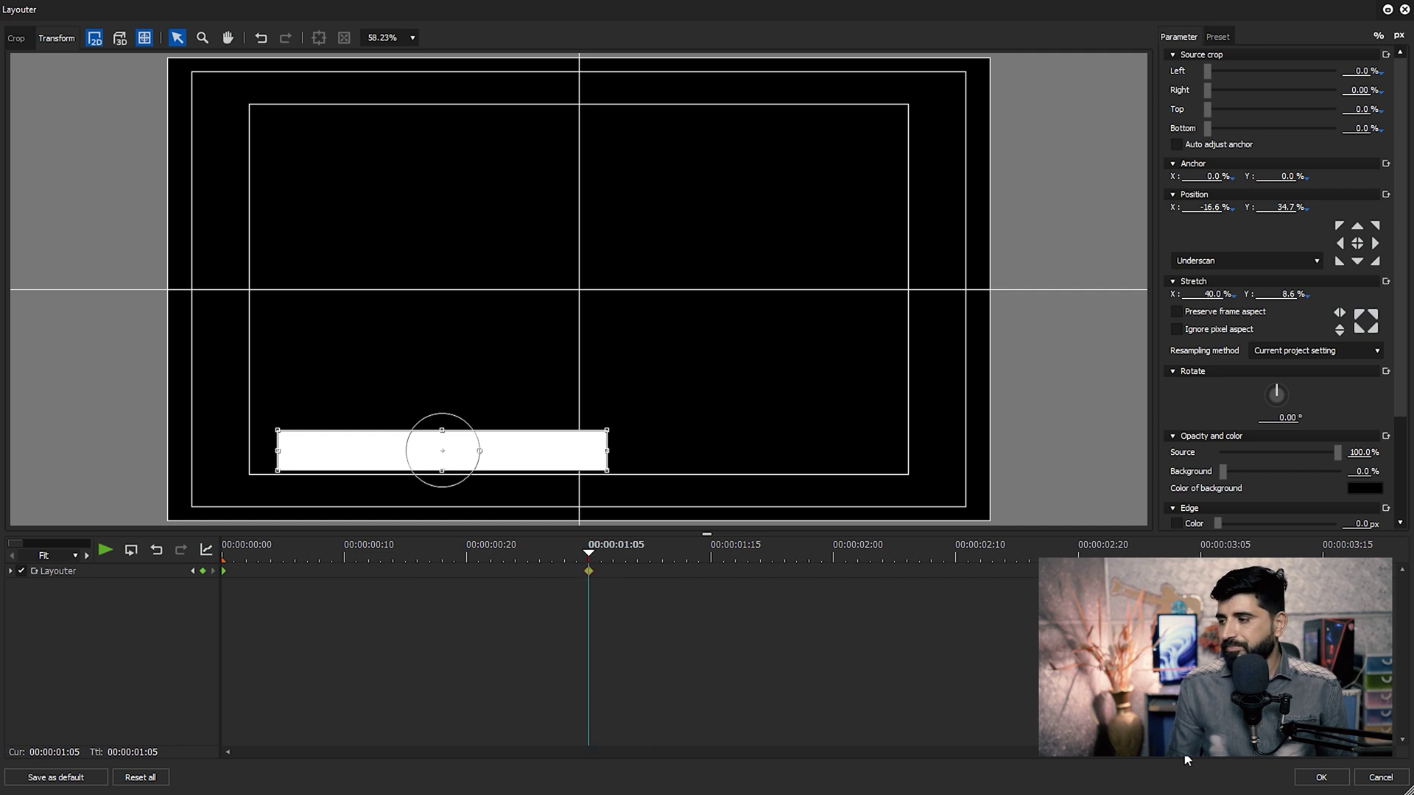
{"action": "left_click", "coordinate": [1321, 778]}
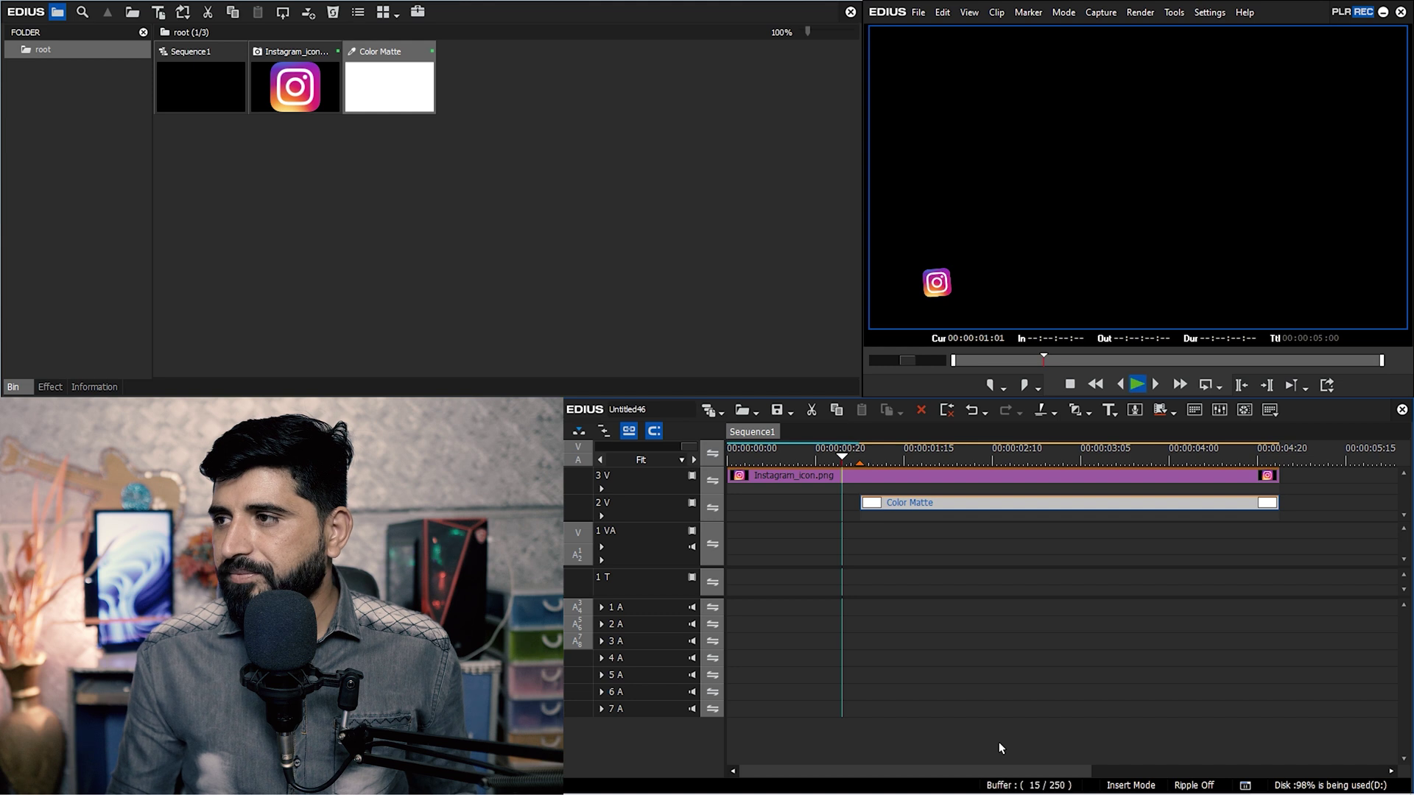
Preview the wipe animation and start the Color Matte clip slightly earlier.
{"action": "key", "text": "space"}
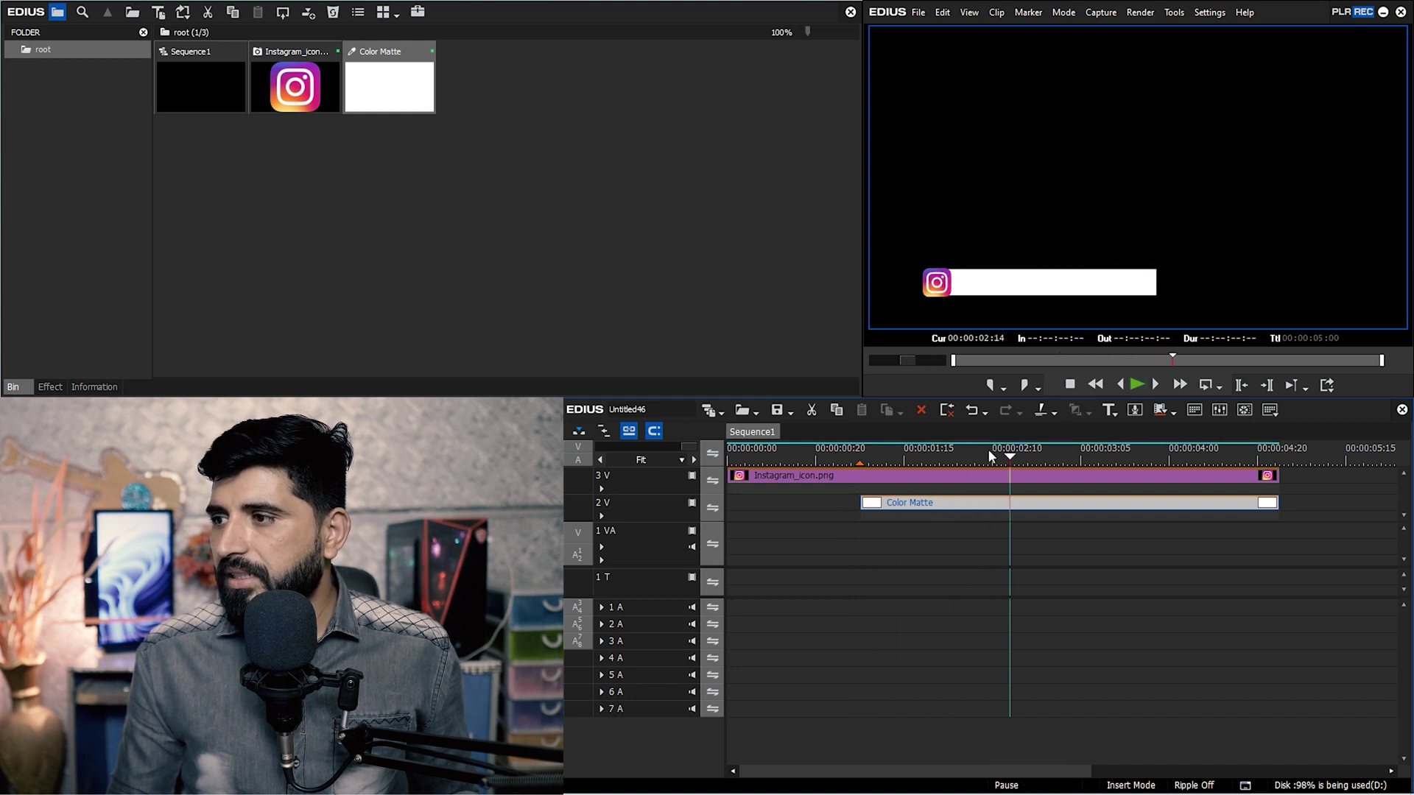
{"action": "key", "text": "Home"}
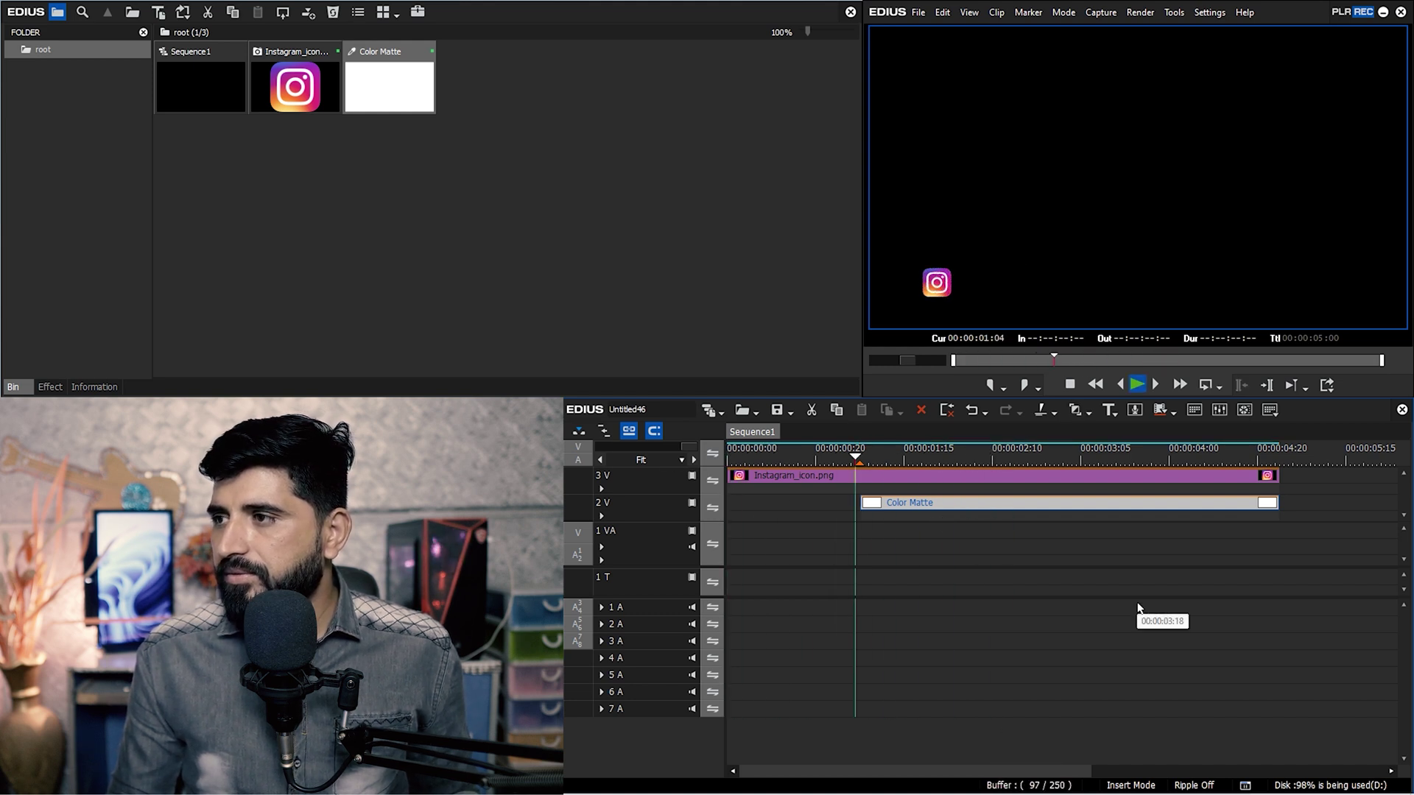
{"action": "key", "text": "space"}
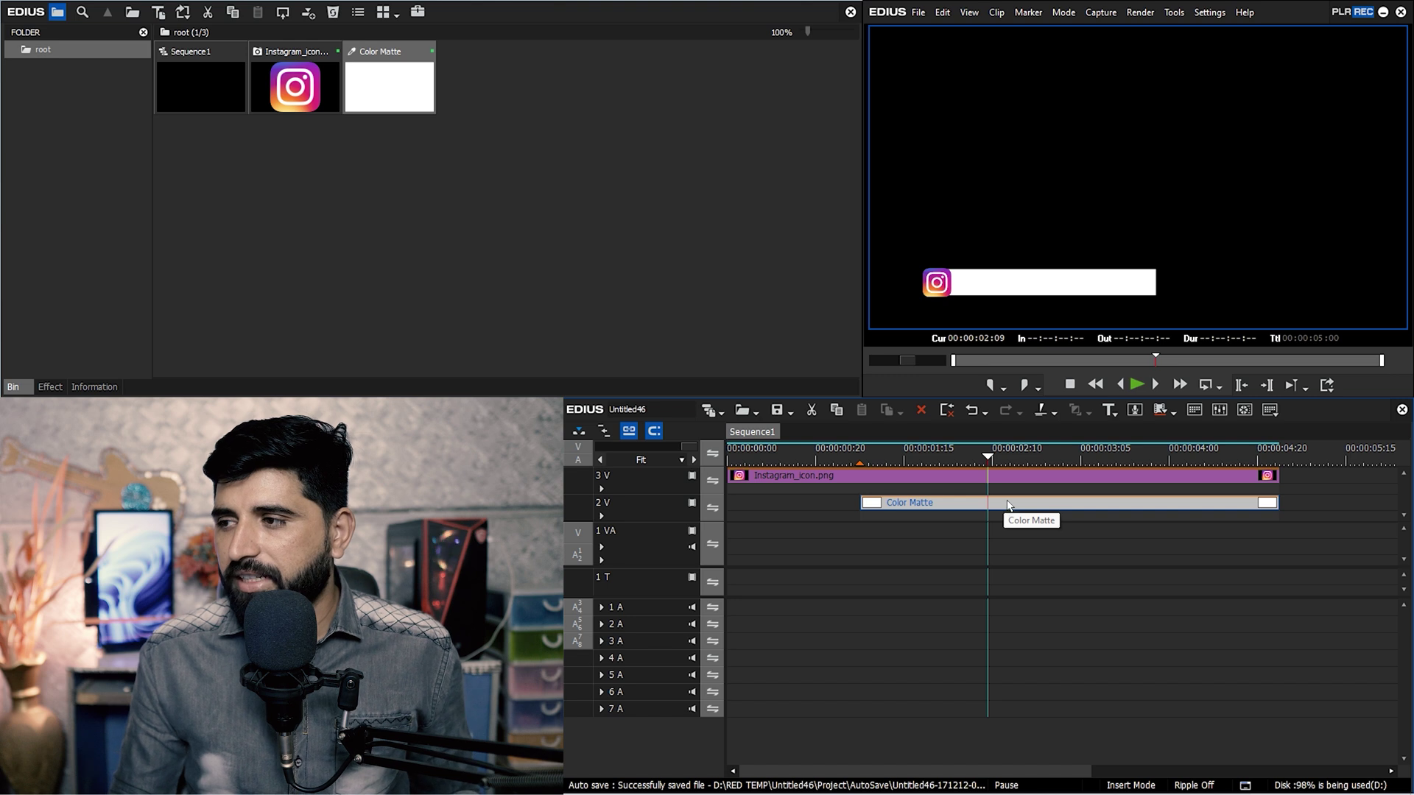
{"action": "left_click_drag", "start_coordinate": [875, 507], "coordinate": [844, 506]}
{"action": "left_click", "coordinate": [844, 458]}
{"action": "key", "text": "space"}
{"action": "key", "text": "space"}
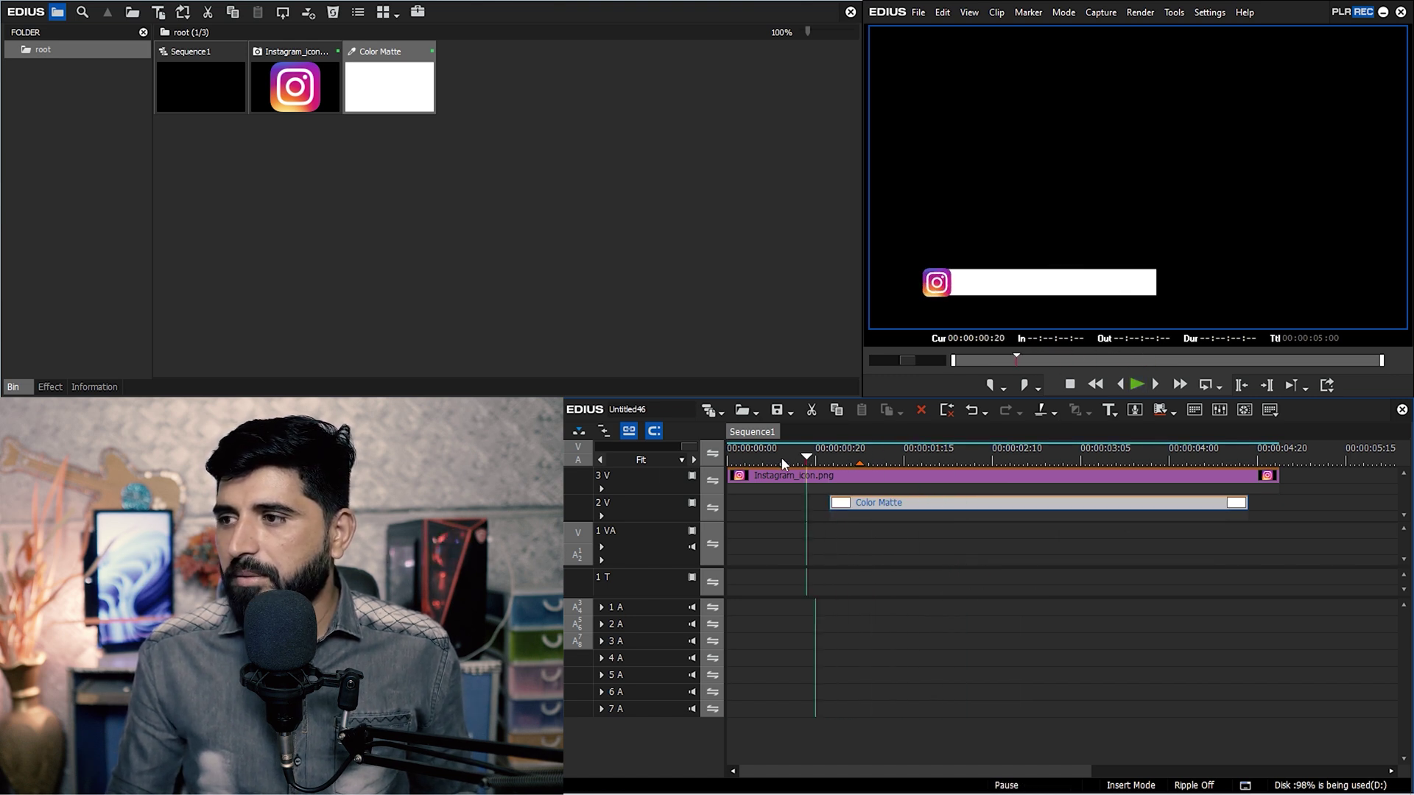
{"action": "key", "text": "Home"}
{"action": "key", "text": "space"}
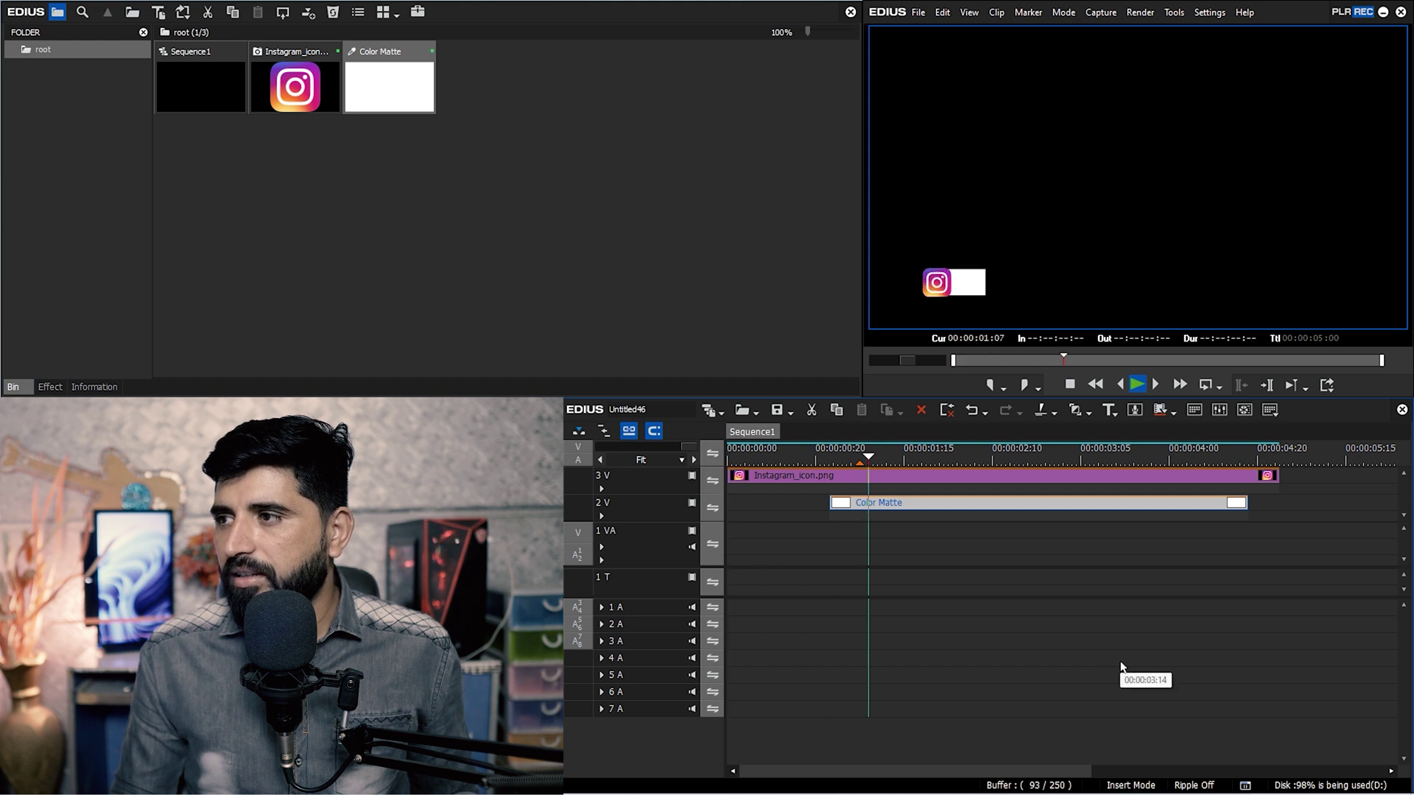
{"action": "key", "text": "space"}
Save the project, replay it, and extend the Color Matte to end with the Instagram clip.
{"action": "key", "text": "ctrl+s"}
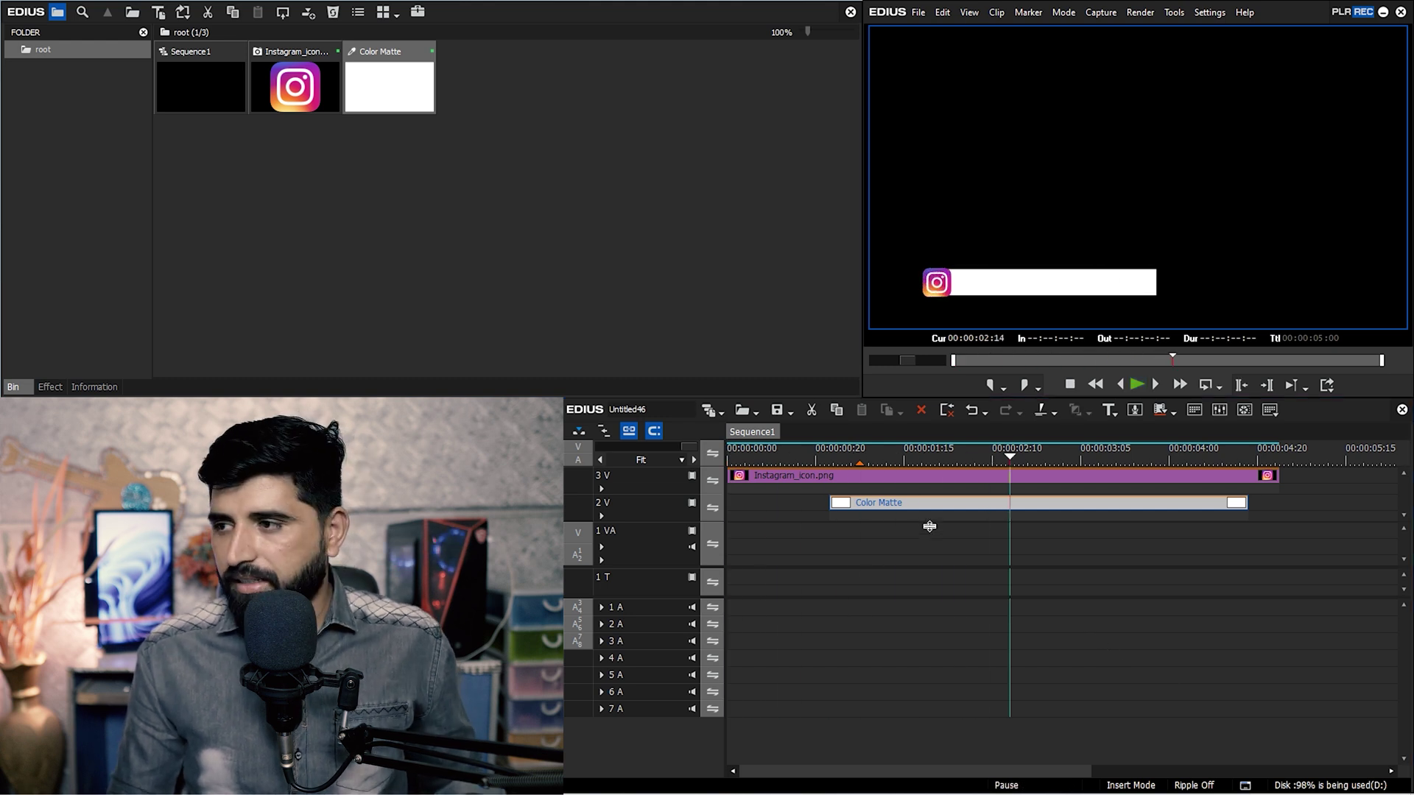
{"action": "key", "text": "Home"}
{"action": "key", "text": "space"}
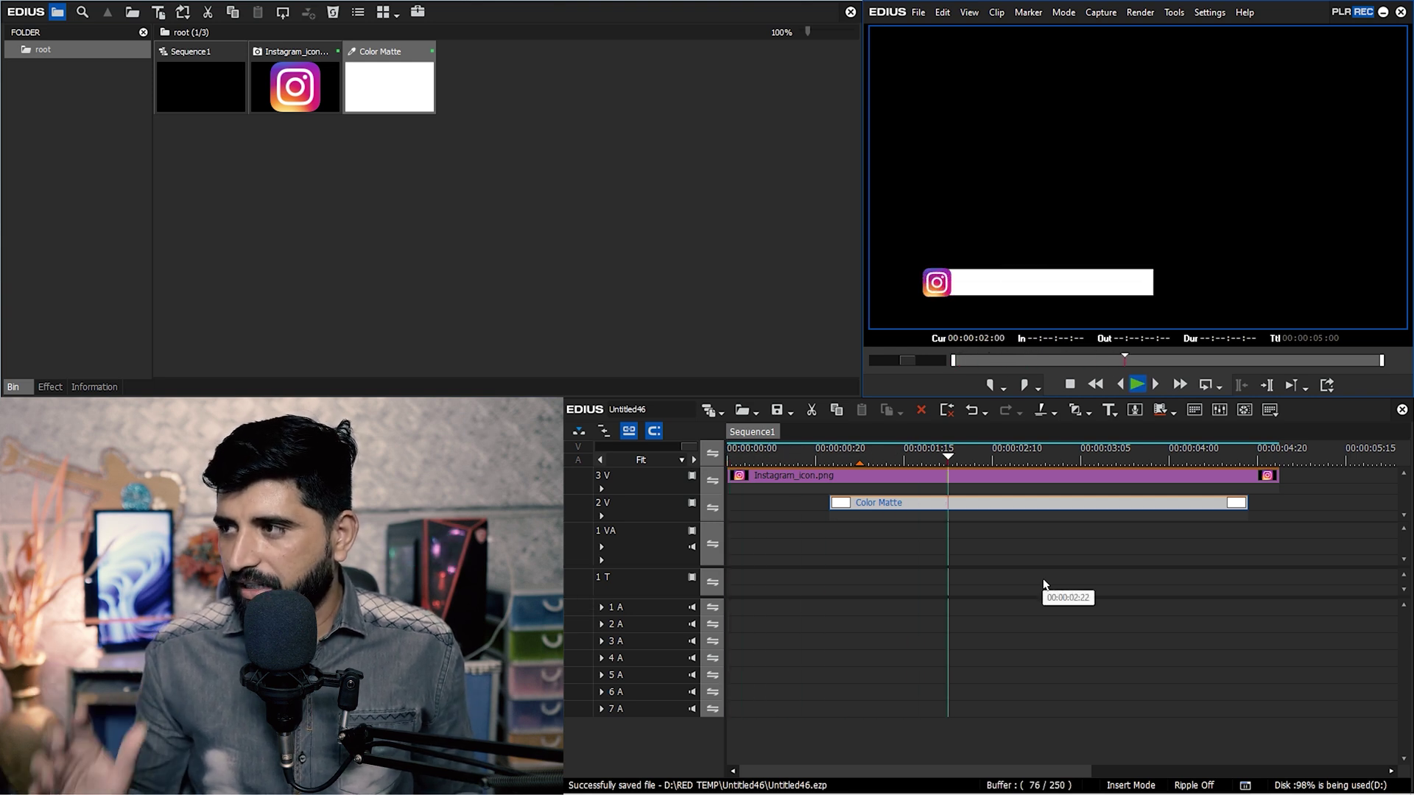
{"action": "key", "text": "space"}
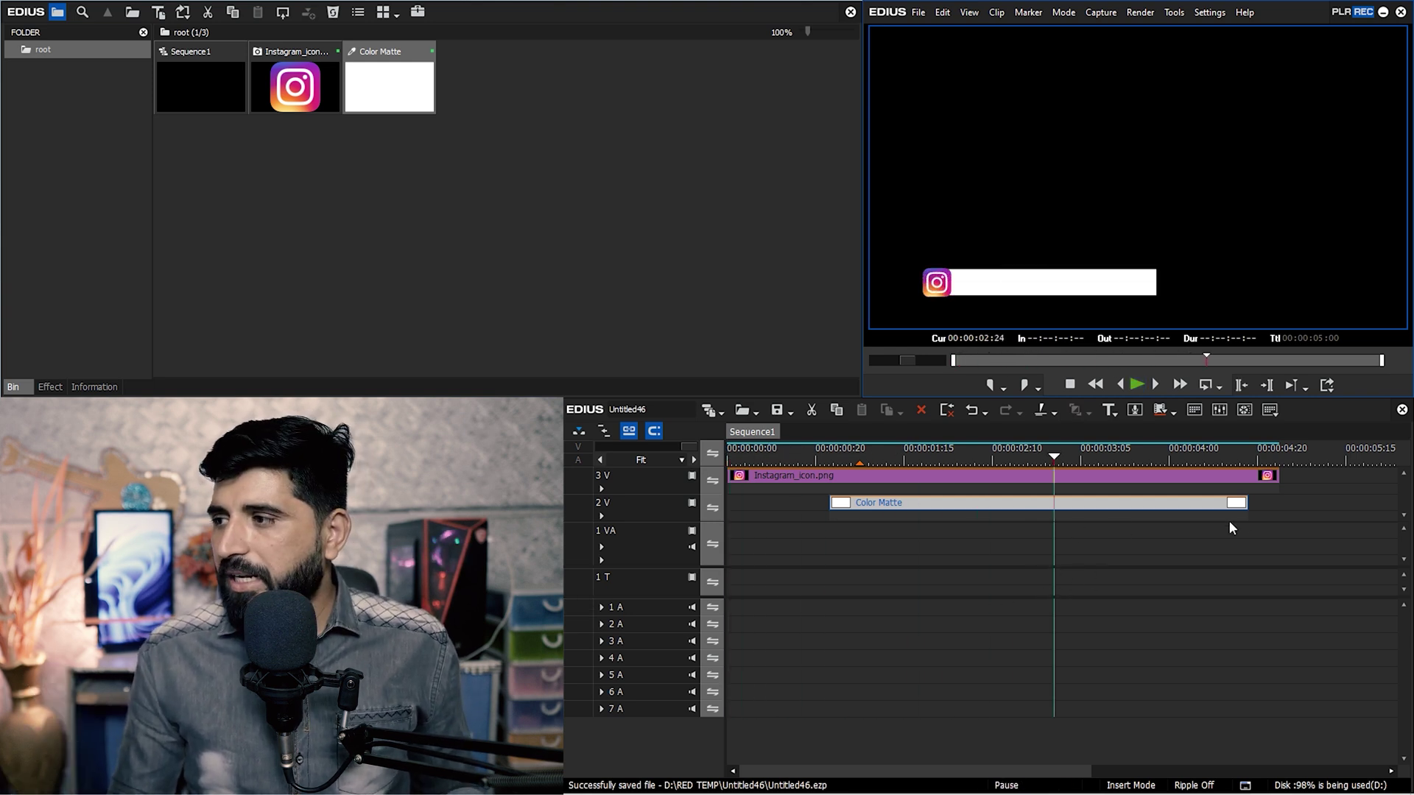
{"action": "left_click_drag", "start_coordinate": [1248, 504], "coordinate": [1277, 504]}
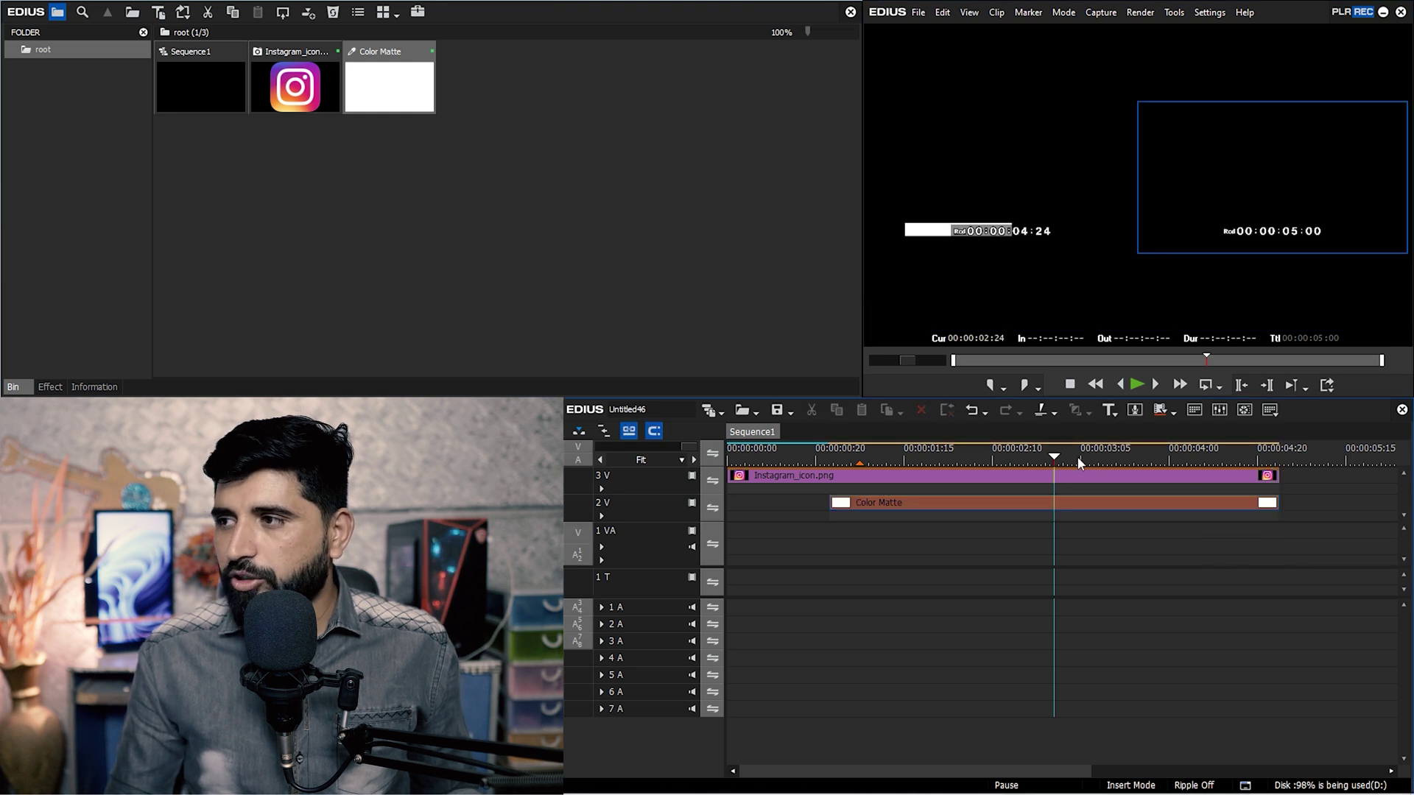
{"action": "left_click_drag", "start_coordinate": [1041, 452], "coordinate": [1071, 457]}
Create a new QuickTitler title clip from the bin's New Clip options.
{"action": "right_click", "coordinate": [605, 151]}
{"action": "mouse_move", "coordinate": [717, 231]}
{"action": "left_click", "coordinate": [784, 249]}
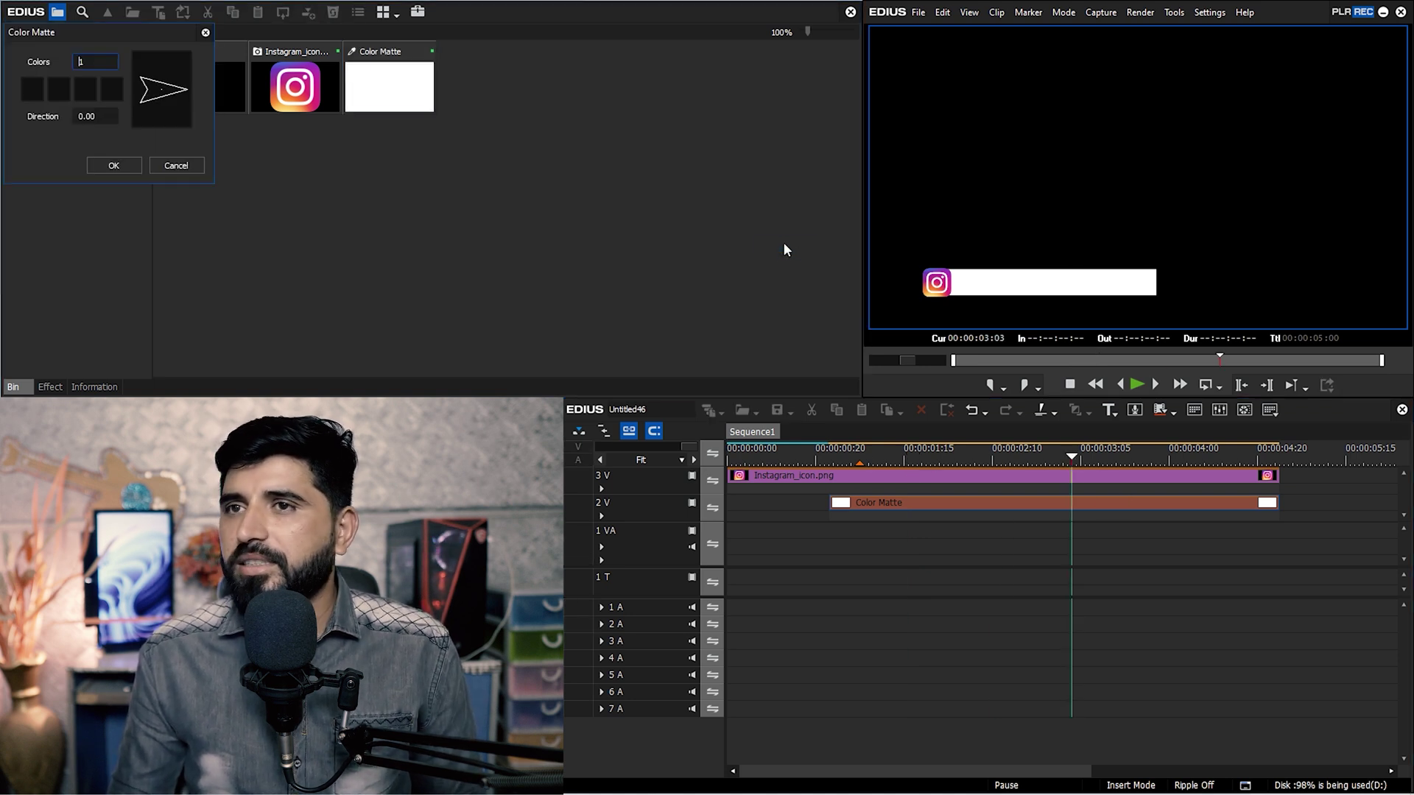
{"action": "left_click", "coordinate": [174, 164]}
{"action": "right_click", "coordinate": [650, 93]}
{"action": "mouse_move", "coordinate": [778, 170]}
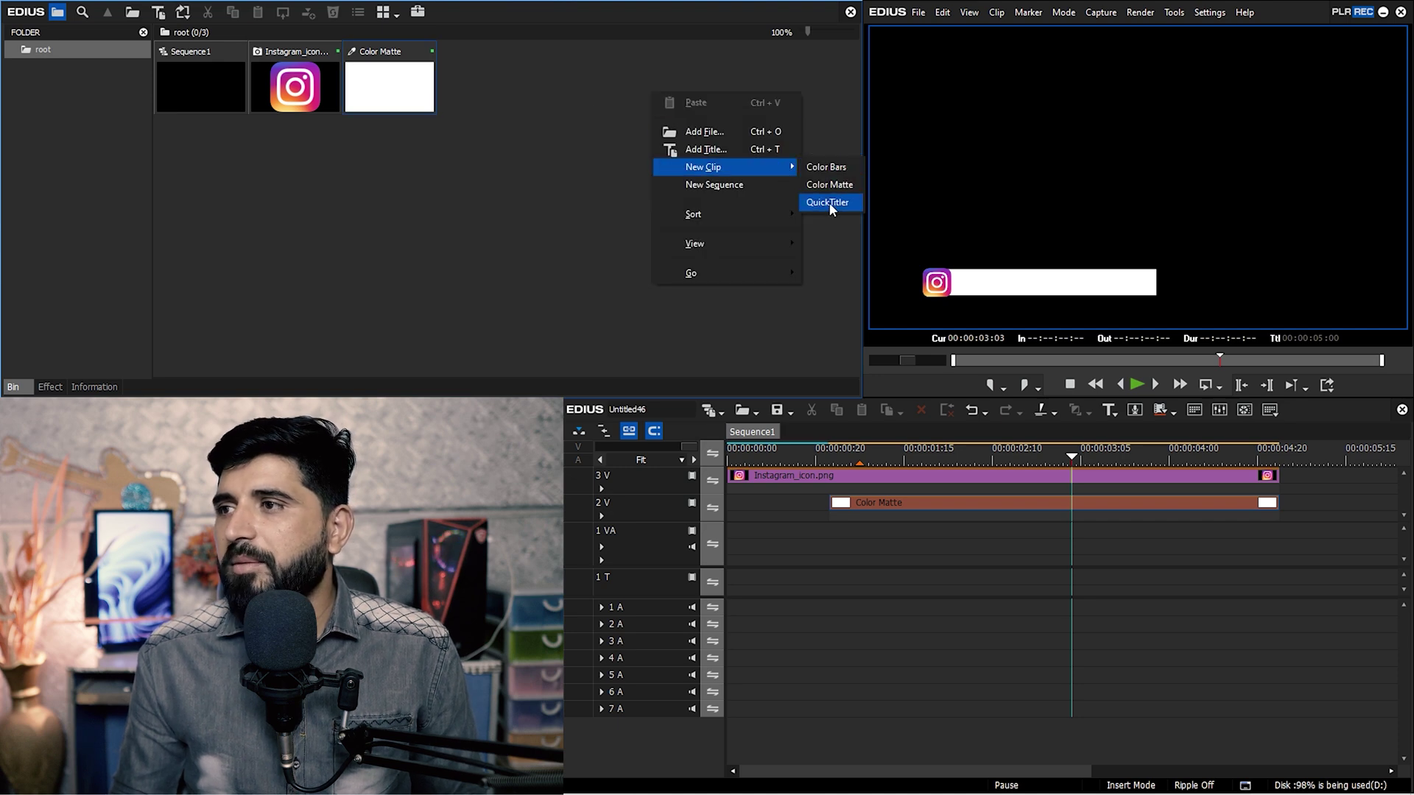
{"action": "left_click", "coordinate": [829, 204]}
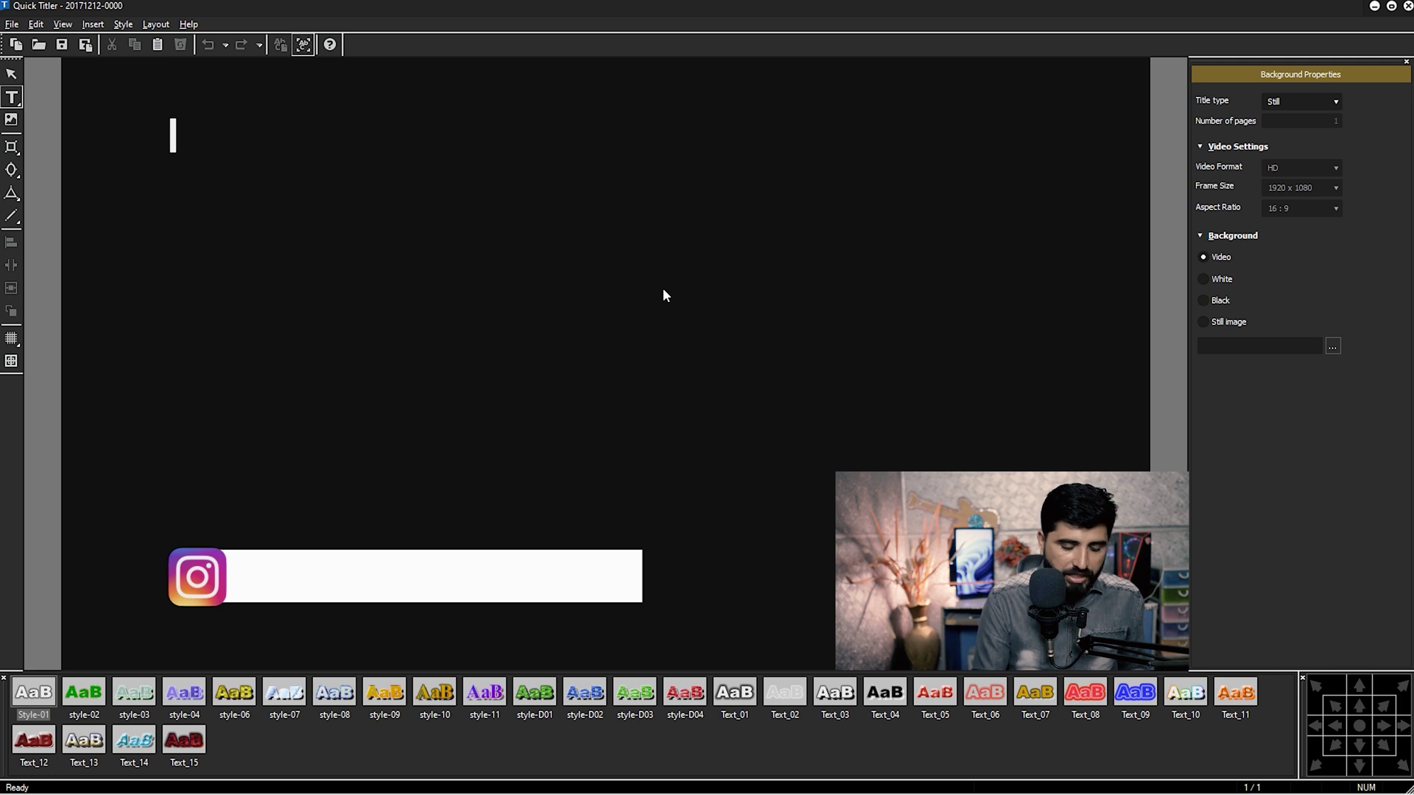
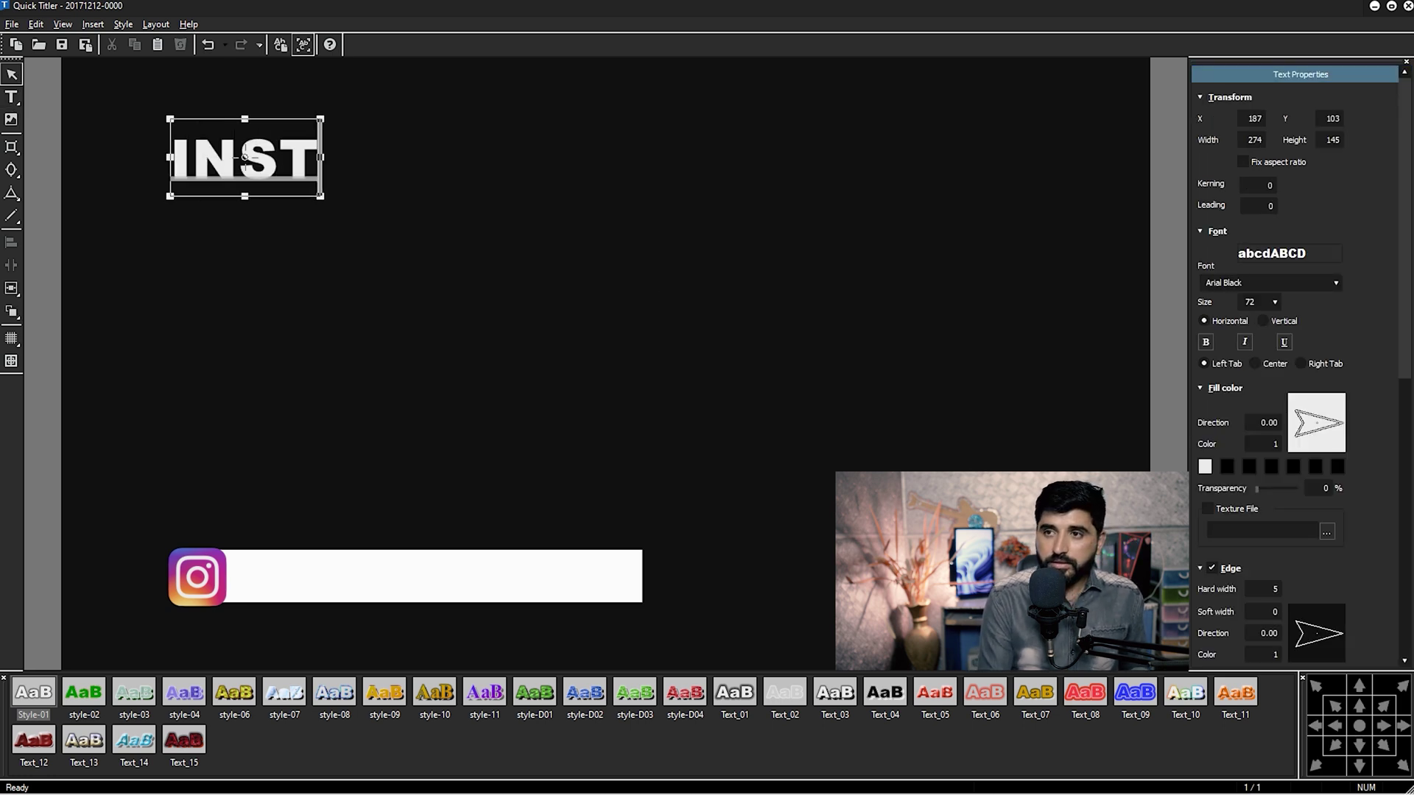
Type the Instagram handle as the title text.
{"action": "key", "text": "BackSpace"}
{"action": "key", "text": "BackSpace"}
{"action": "key", "text": "BackSpace"}
{"action": "key", "text": "BackSpace"}
{"action": "key", "text": "BackSpace"}
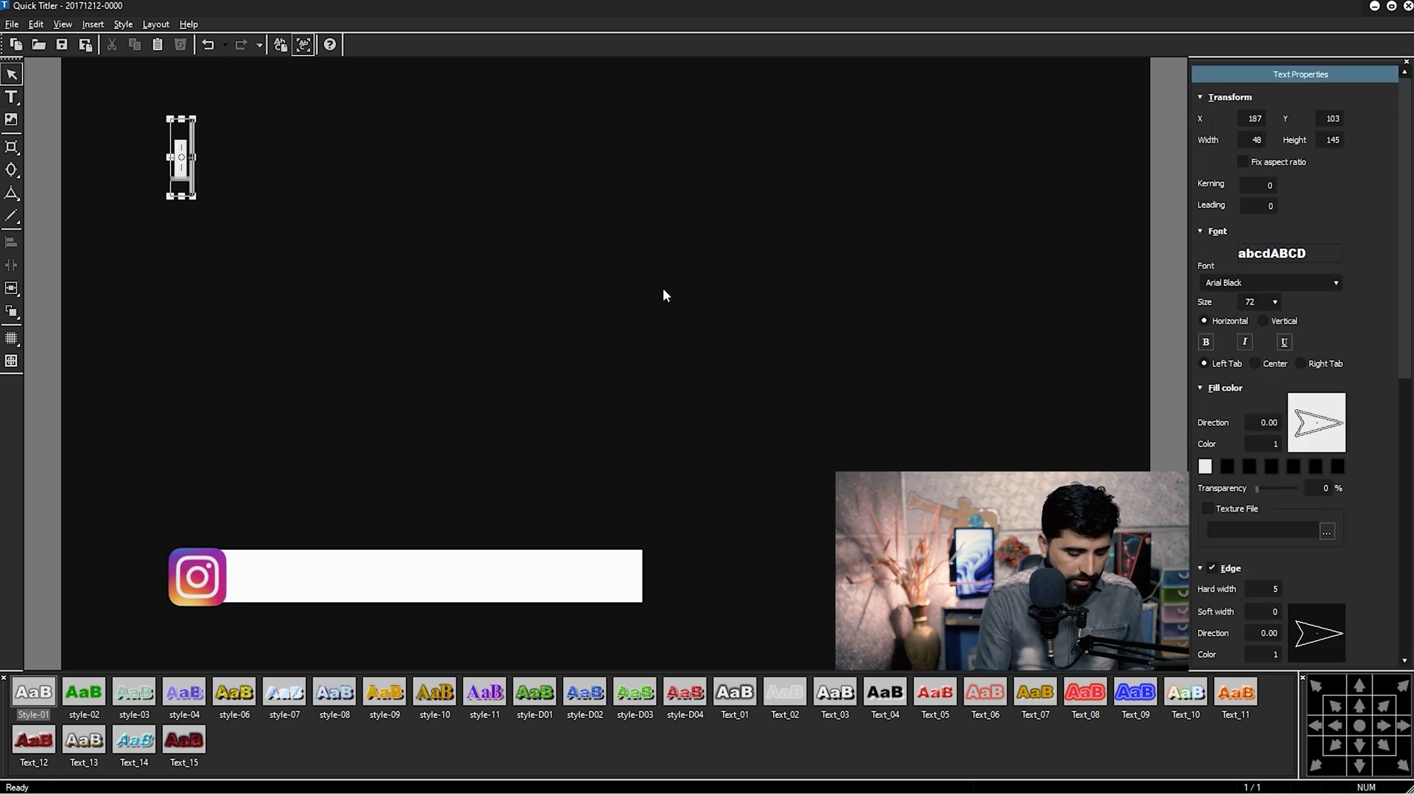
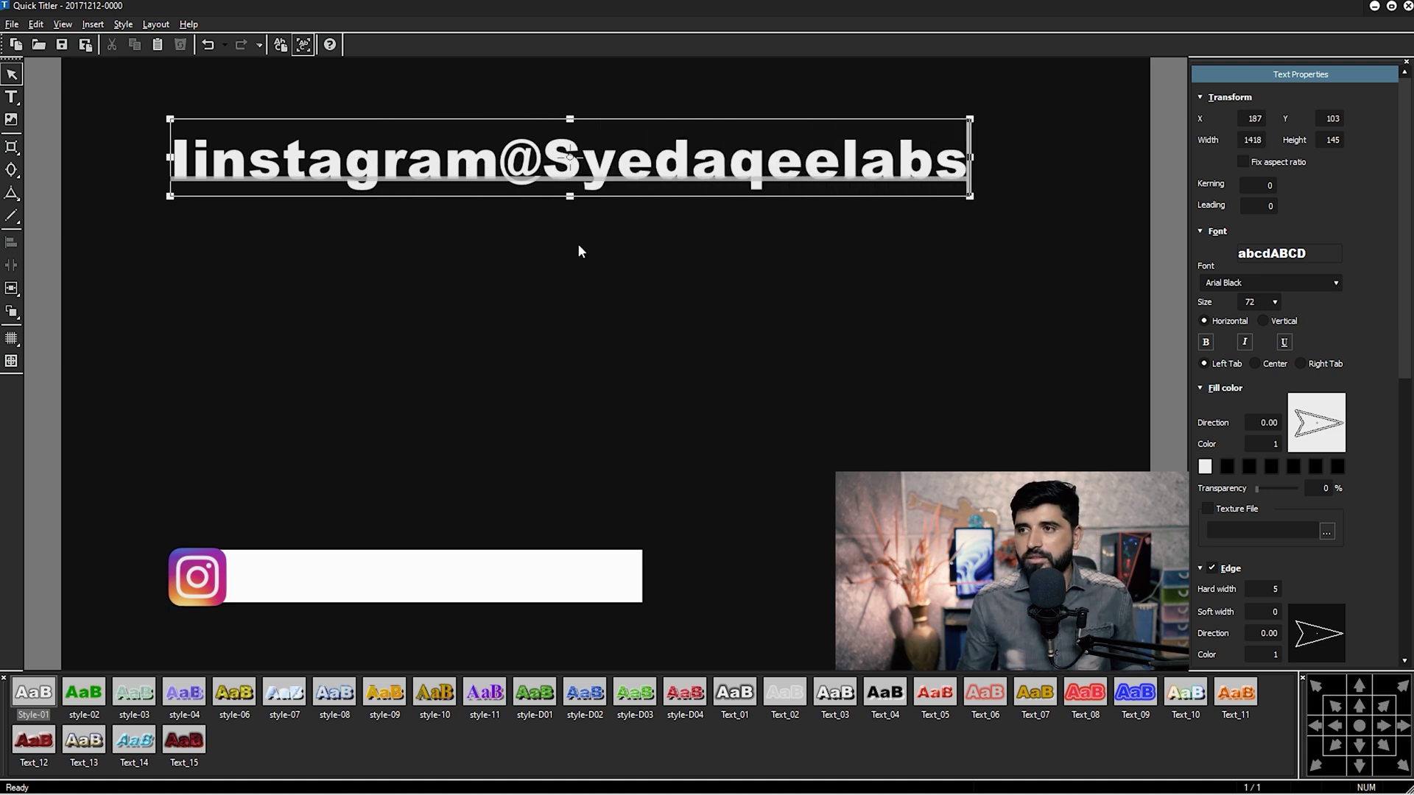
Set the handle in Bahnschrift Light Condensed and move it down onto the white bar.
{"action": "left_click", "coordinate": [1288, 284]}
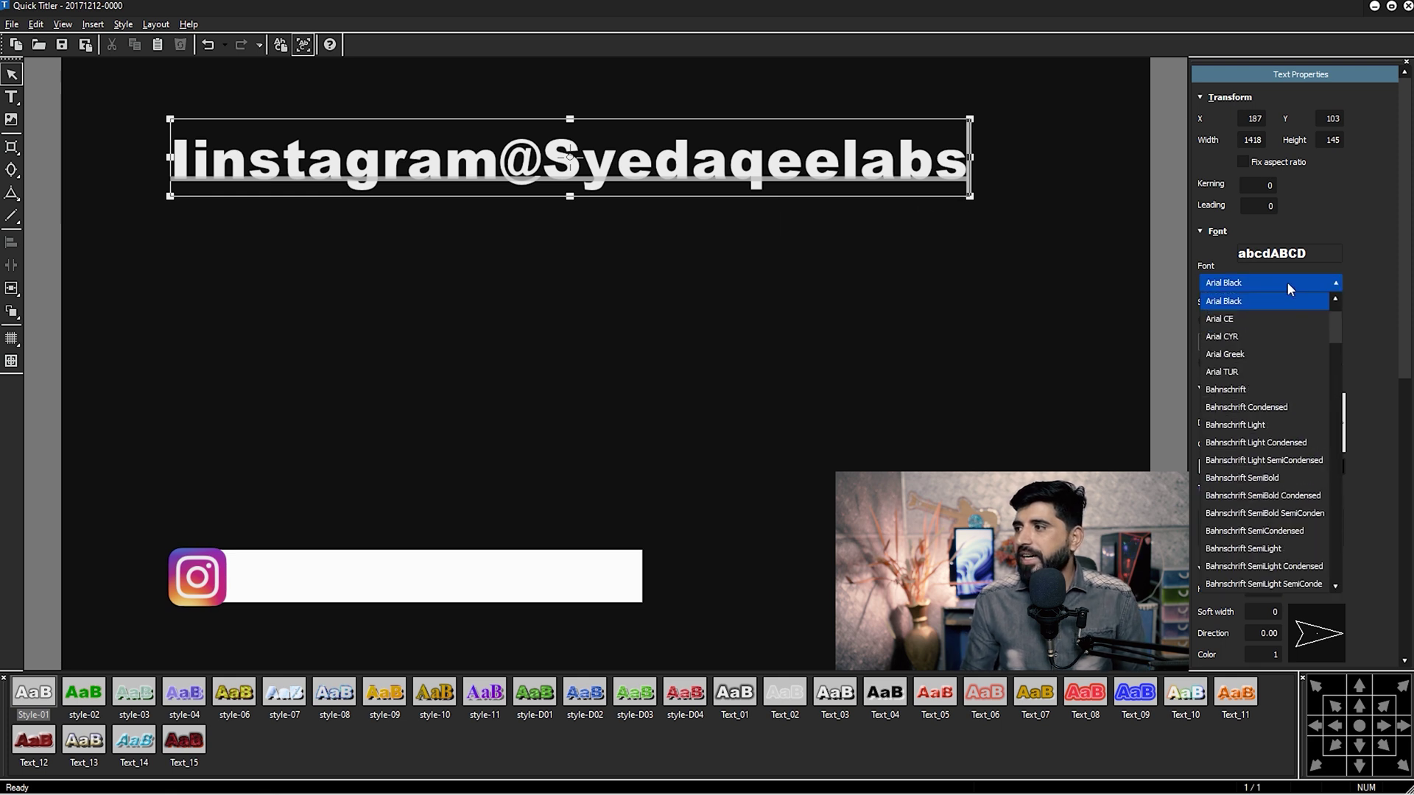
{"action": "left_click", "coordinate": [1265, 441]}
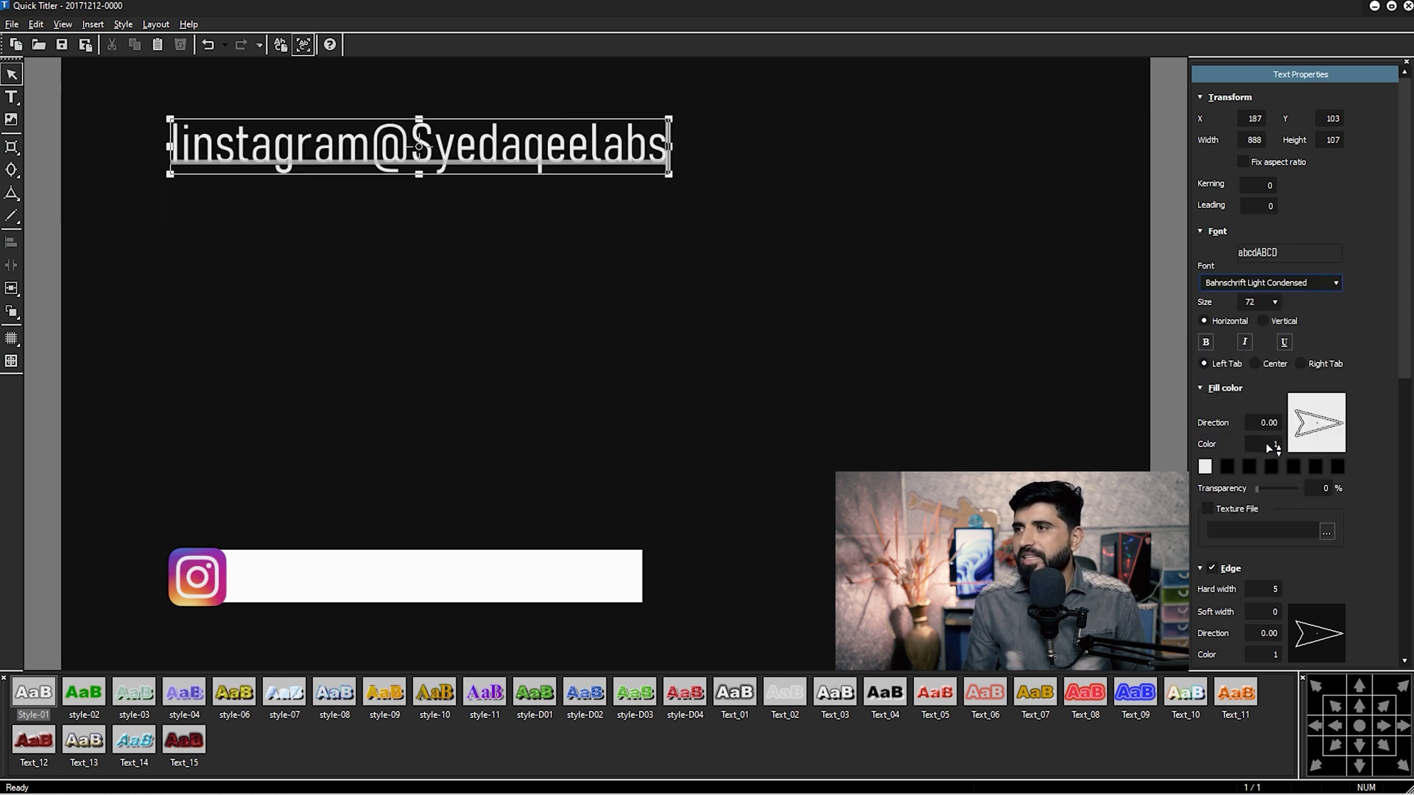
{"action": "left_click", "coordinate": [809, 239]}
{"action": "left_click", "coordinate": [575, 166]}
{"action": "left_click_drag", "start_coordinate": [575, 166], "coordinate": [648, 585]}
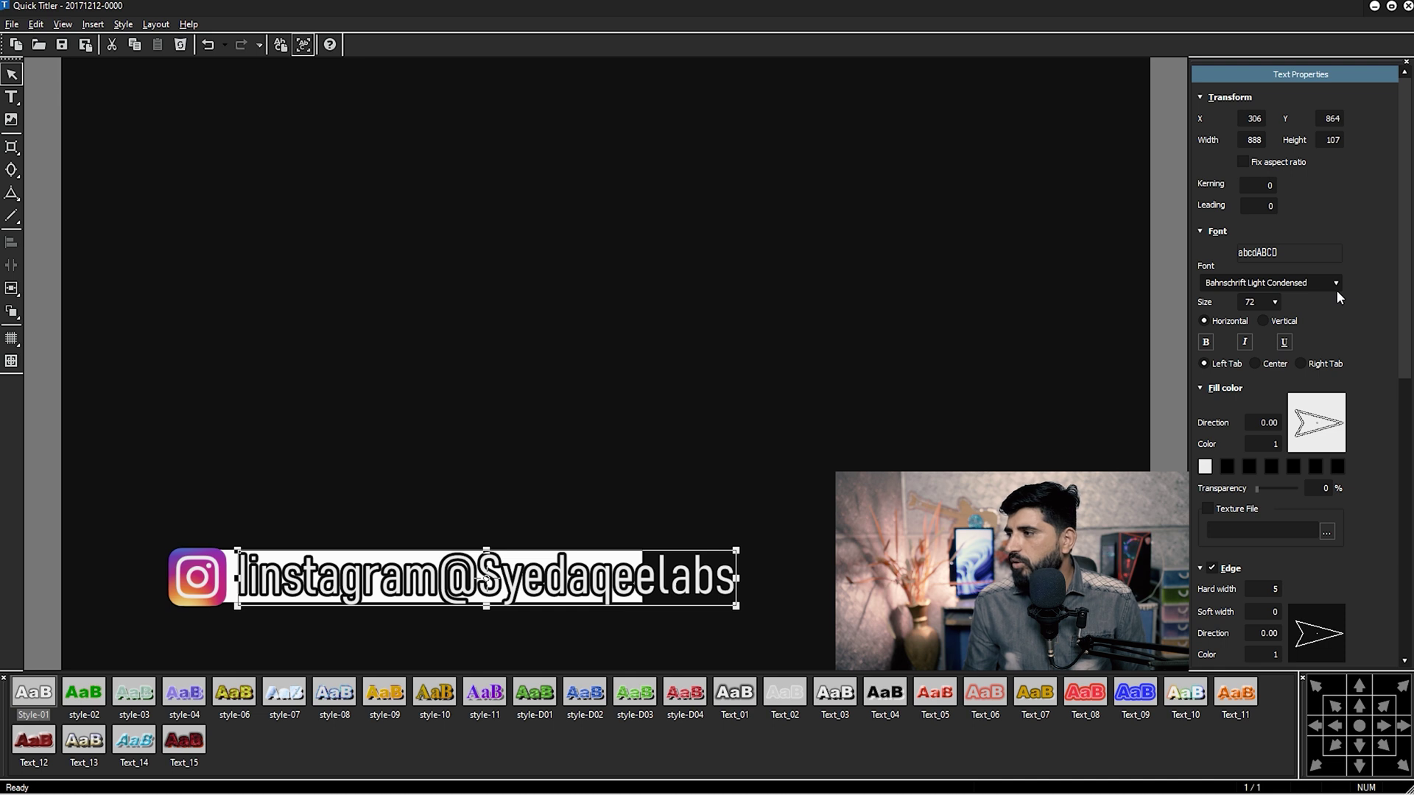
Set the handle text size to 36 and position it inside the white bar.
{"action": "left_click", "coordinate": [1275, 302]}
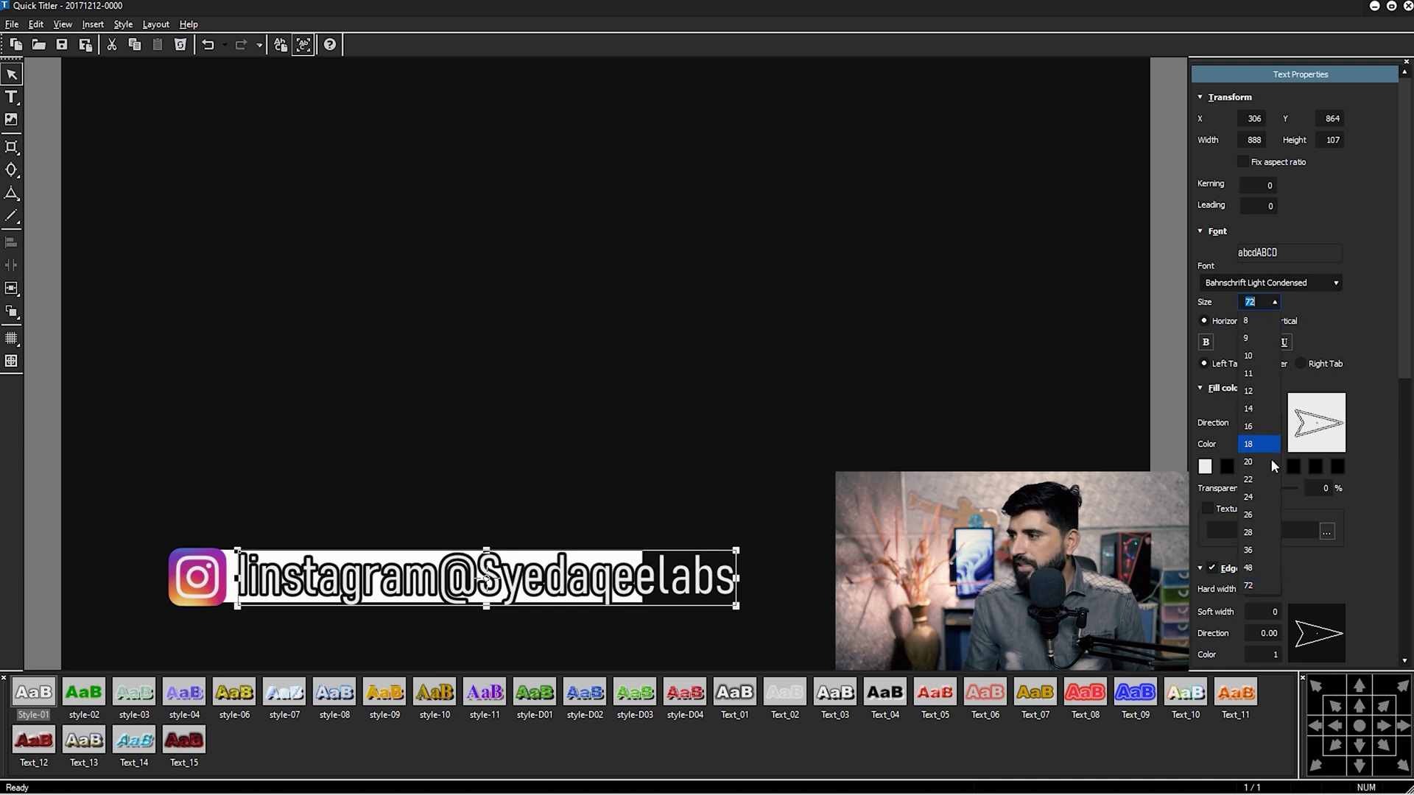
{"action": "left_click", "coordinate": [1261, 553]}
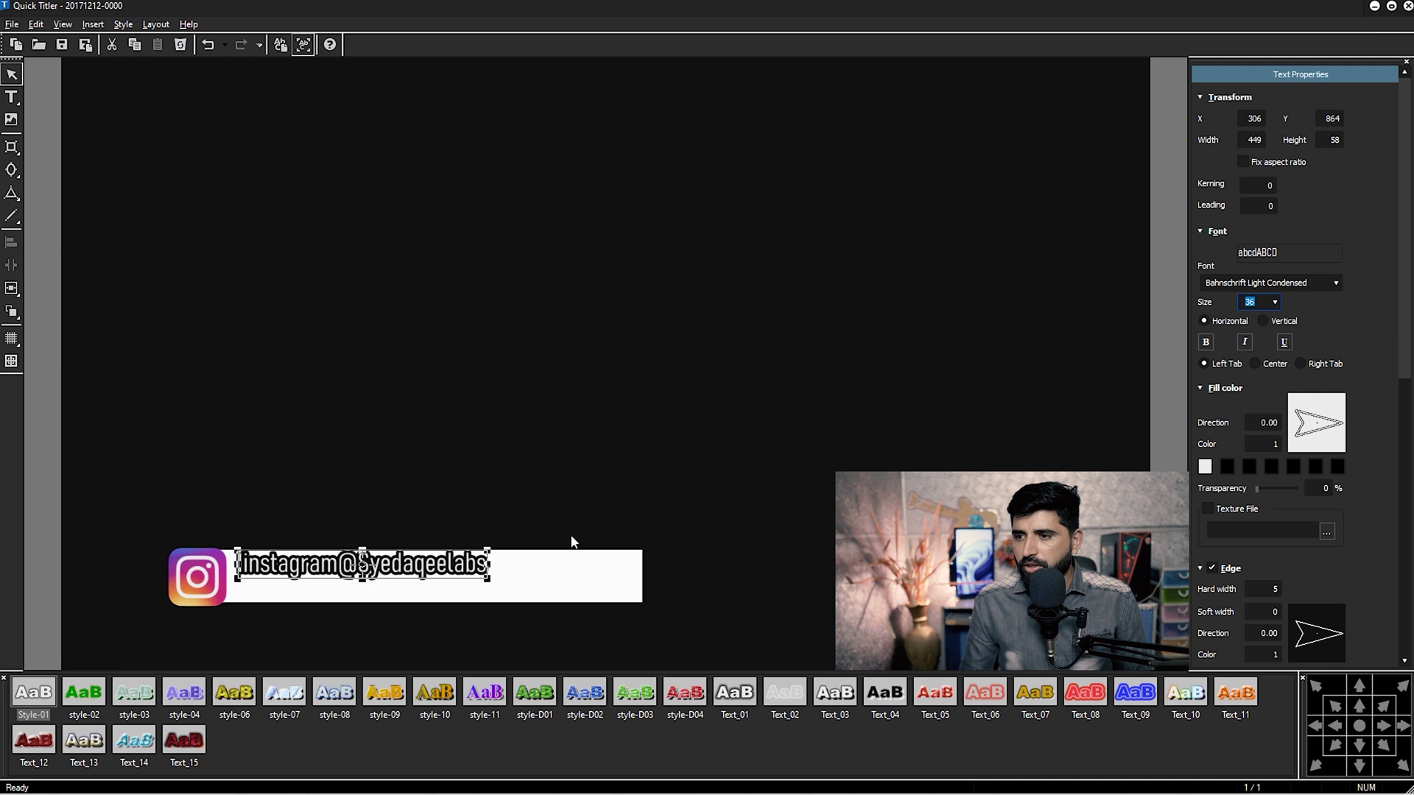
{"action": "left_click_drag", "start_coordinate": [413, 566], "coordinate": [598, 590]}
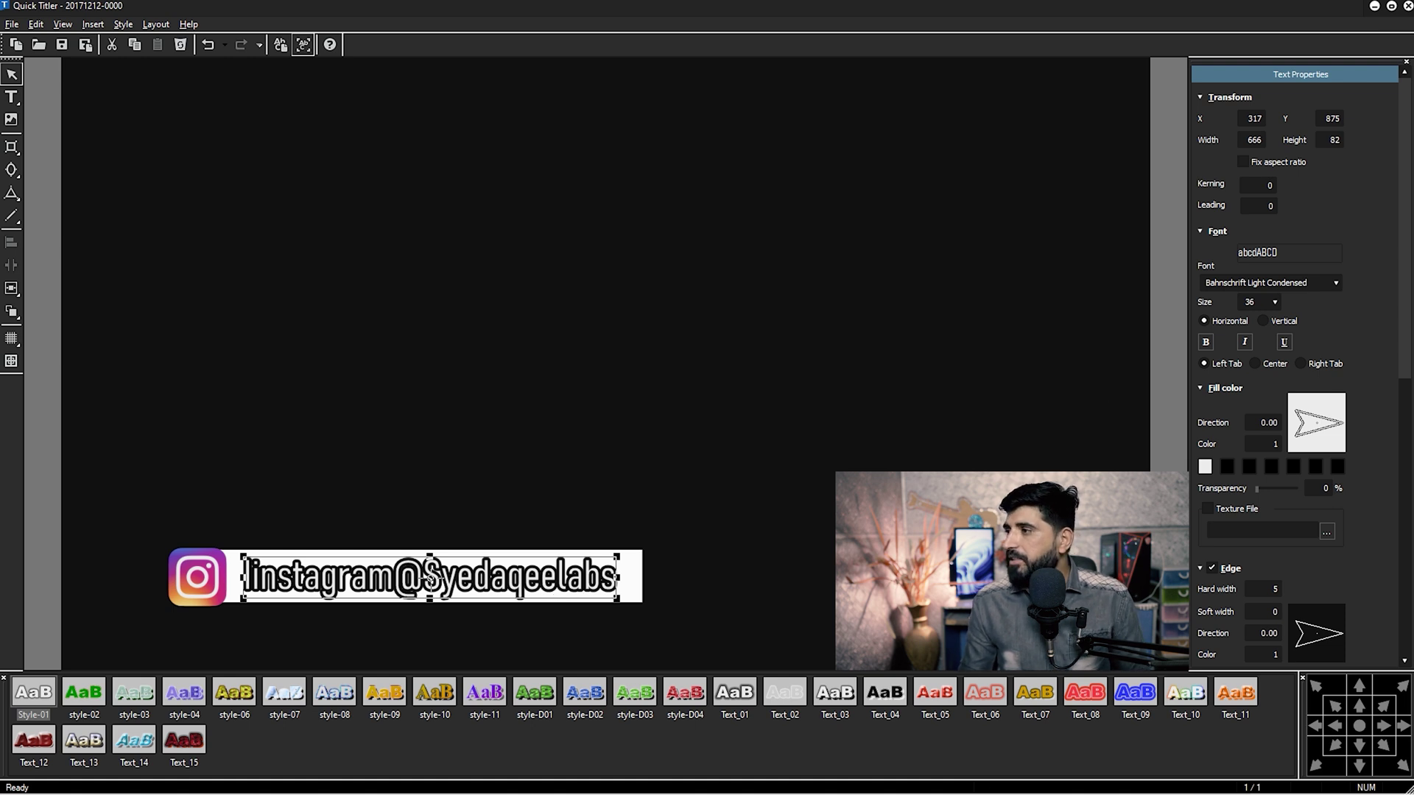
{"action": "left_click_drag", "start_coordinate": [1408, 343], "coordinate": [1410, 418]}
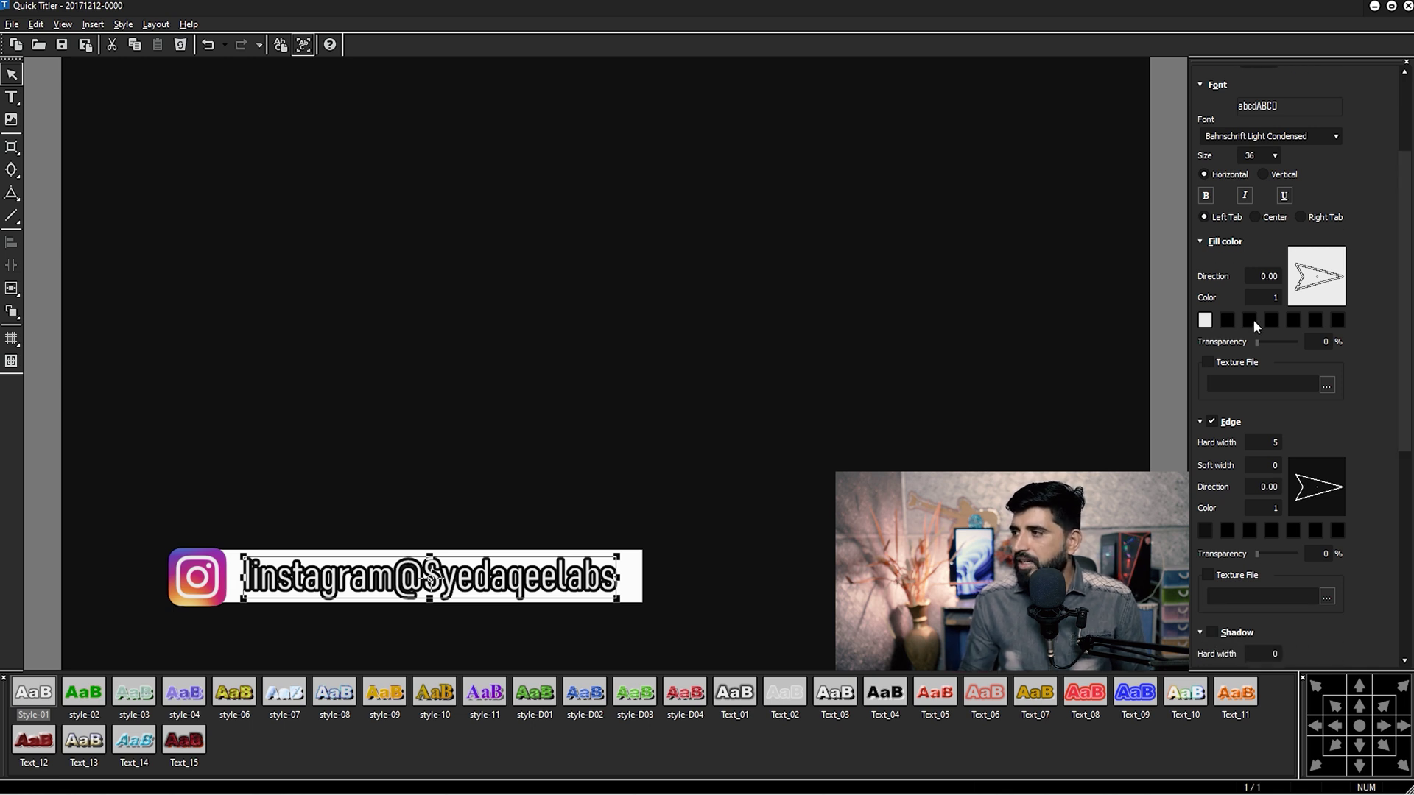
Give the text fill 3 colours: yellow, white and yellow.
{"action": "left_click", "coordinate": [1265, 297]}
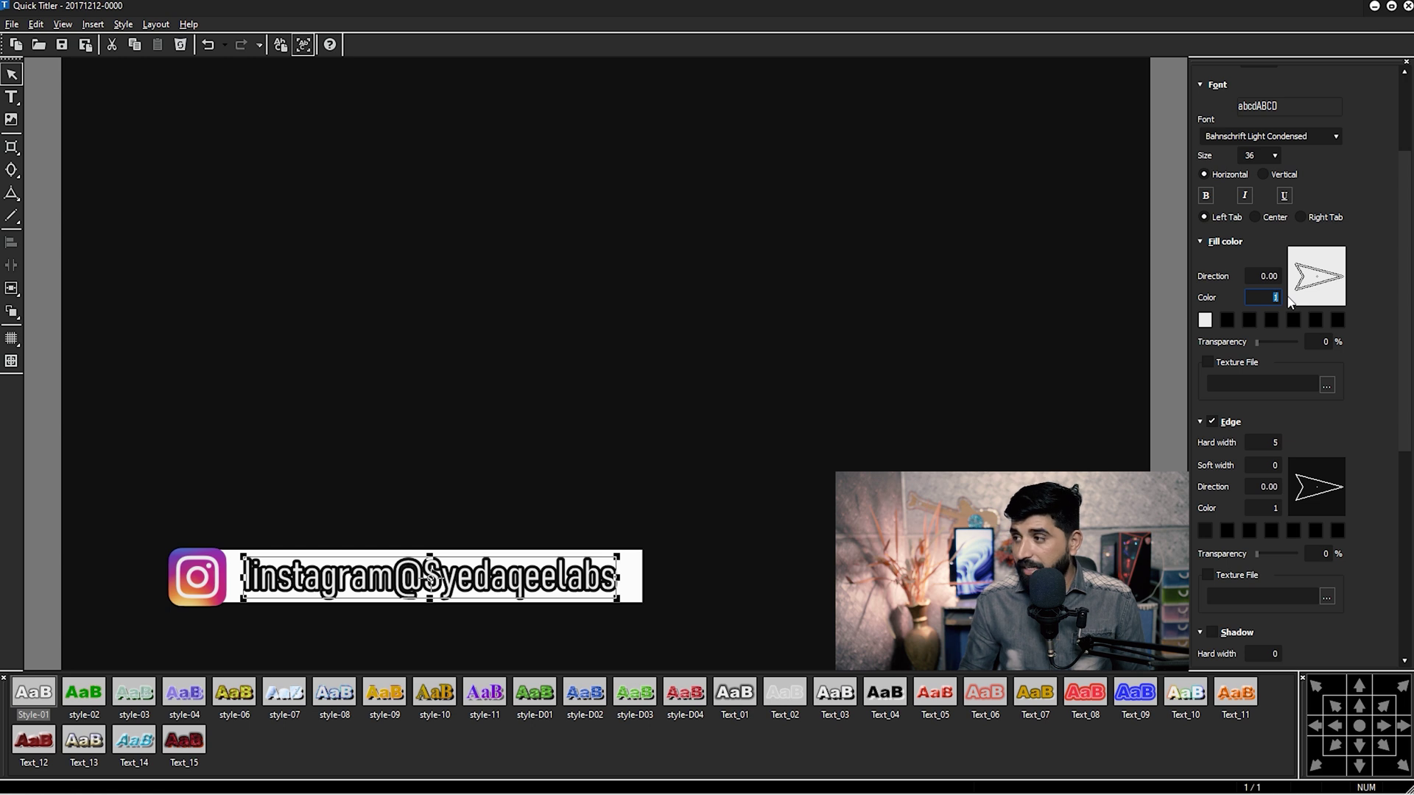
{"action": "type", "text": "3"}
{"action": "double_click", "coordinate": [1249, 320]}
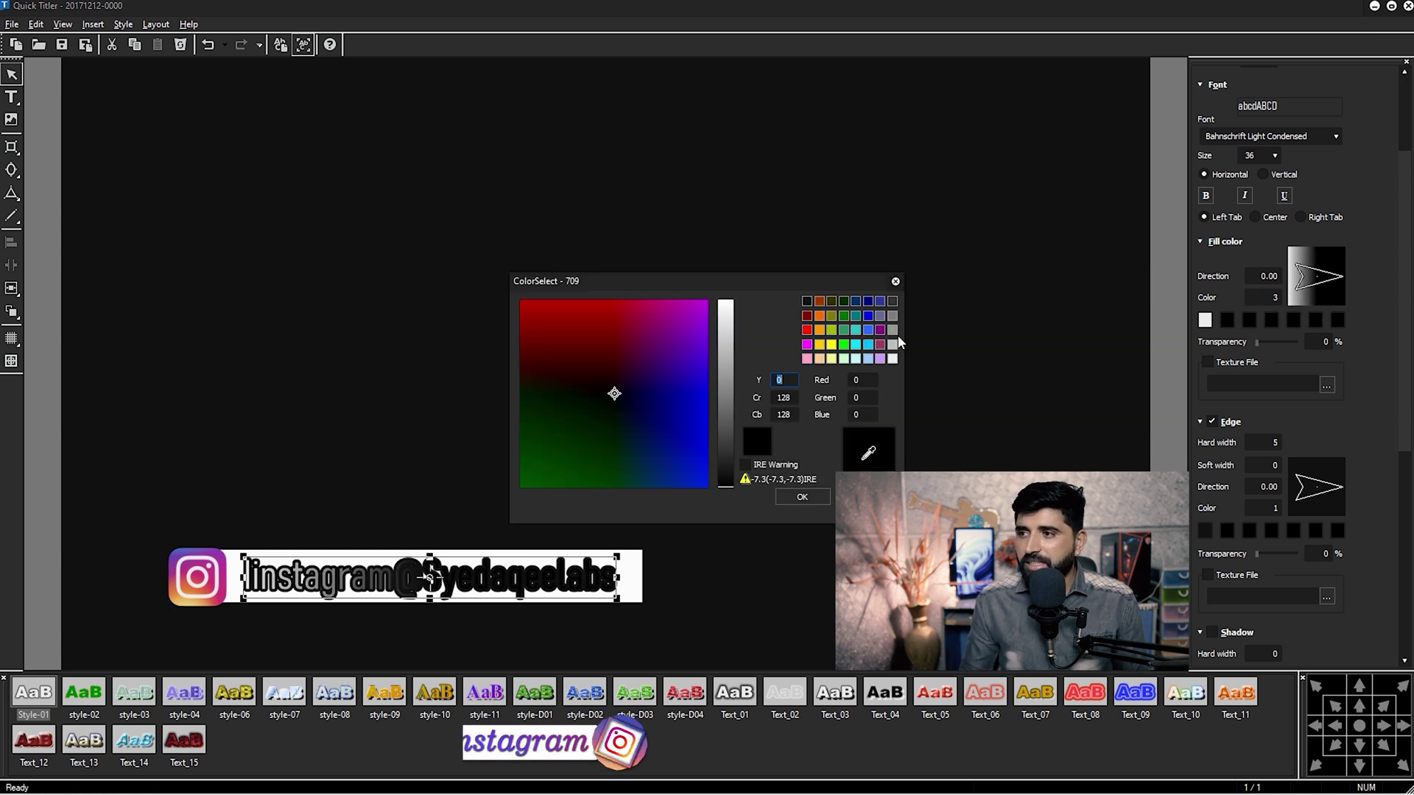
{"action": "left_click", "coordinate": [819, 344]}
{"action": "left_click", "coordinate": [801, 497]}
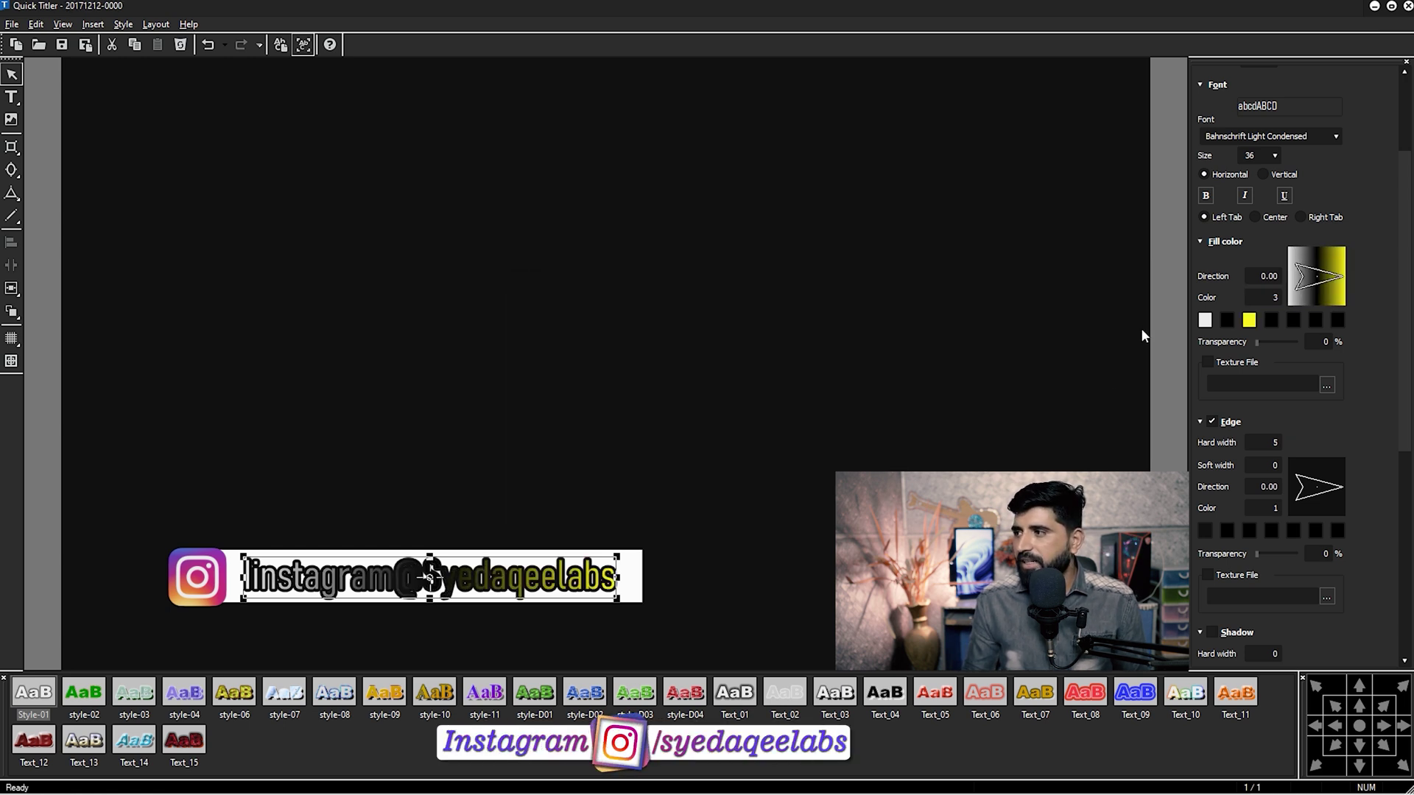
{"action": "double_click", "coordinate": [1203, 321]}
{"action": "left_click", "coordinate": [830, 346]}
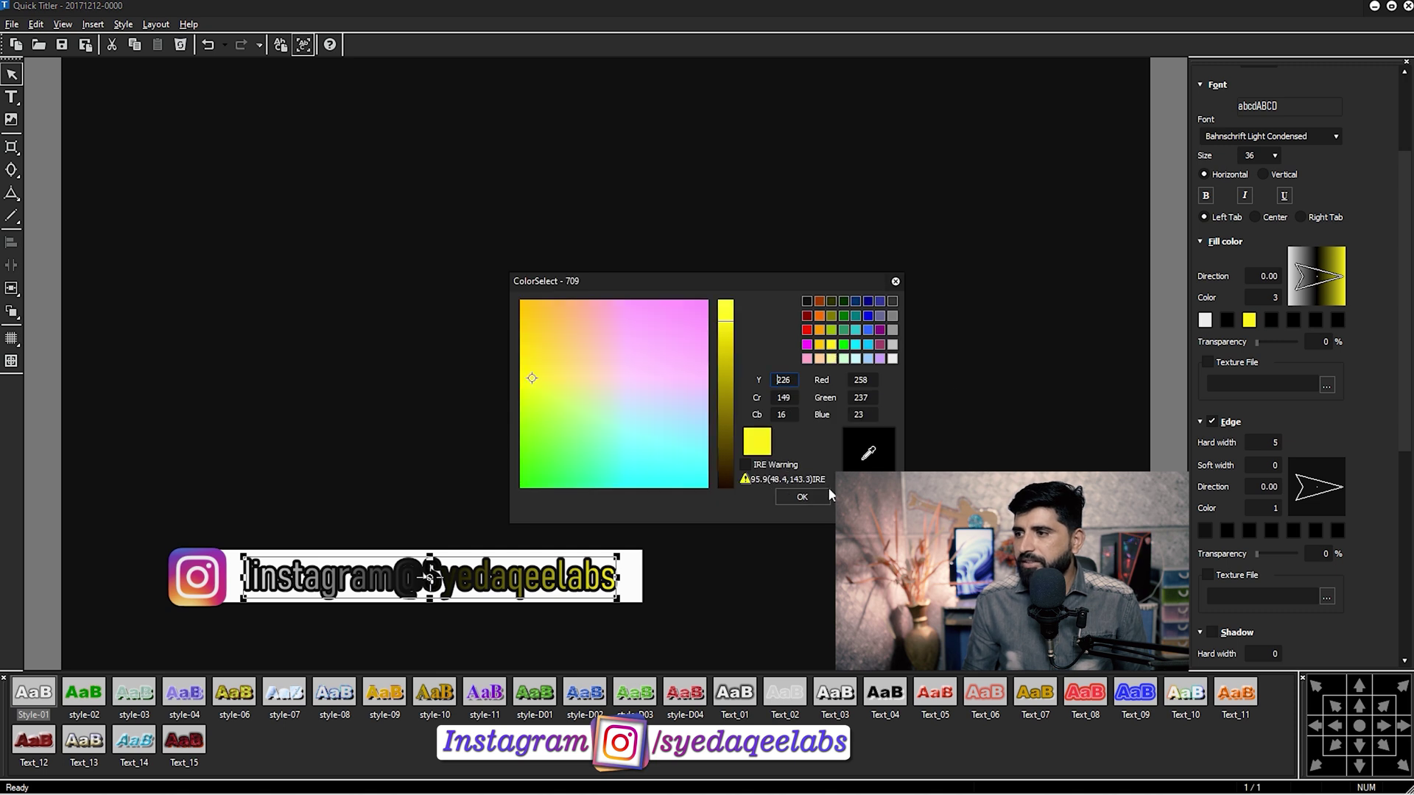
{"action": "left_click", "coordinate": [821, 496]}
{"action": "double_click", "coordinate": [1227, 321]}
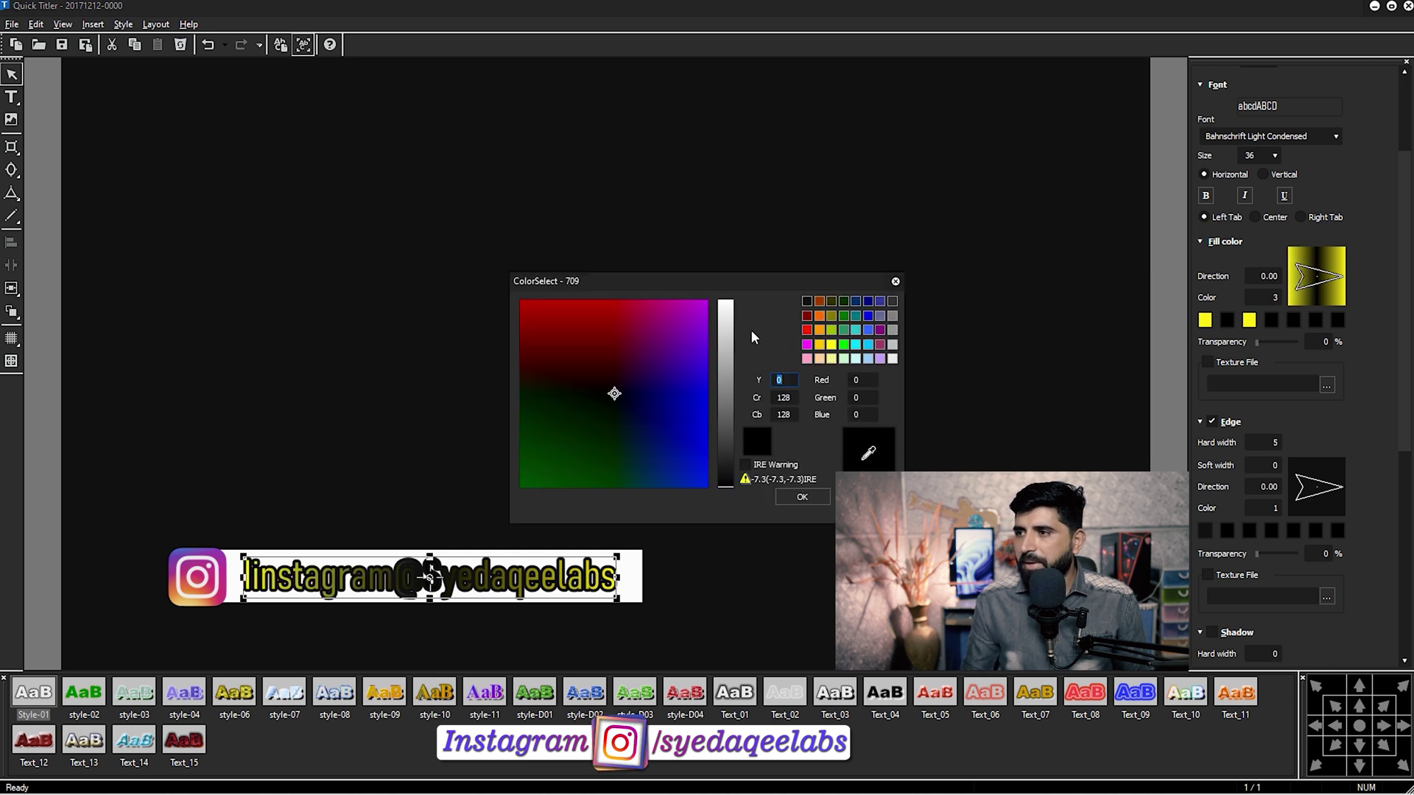
{"action": "left_click", "coordinate": [728, 302]}
{"action": "left_click", "coordinate": [806, 496]}
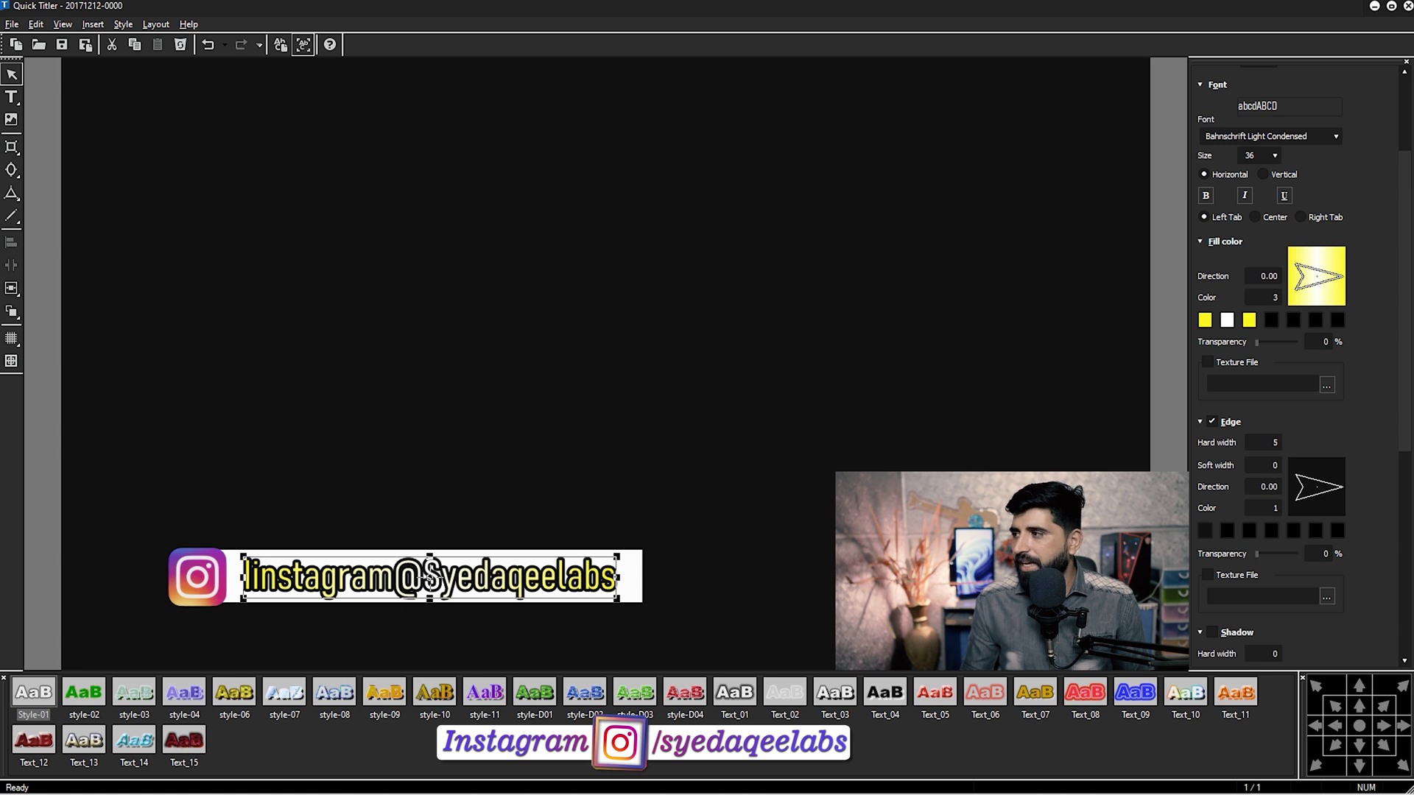
{"action": "scroll", "coordinate": [1397, 321], "scroll_direction": "down", "scroll_amount": 3}
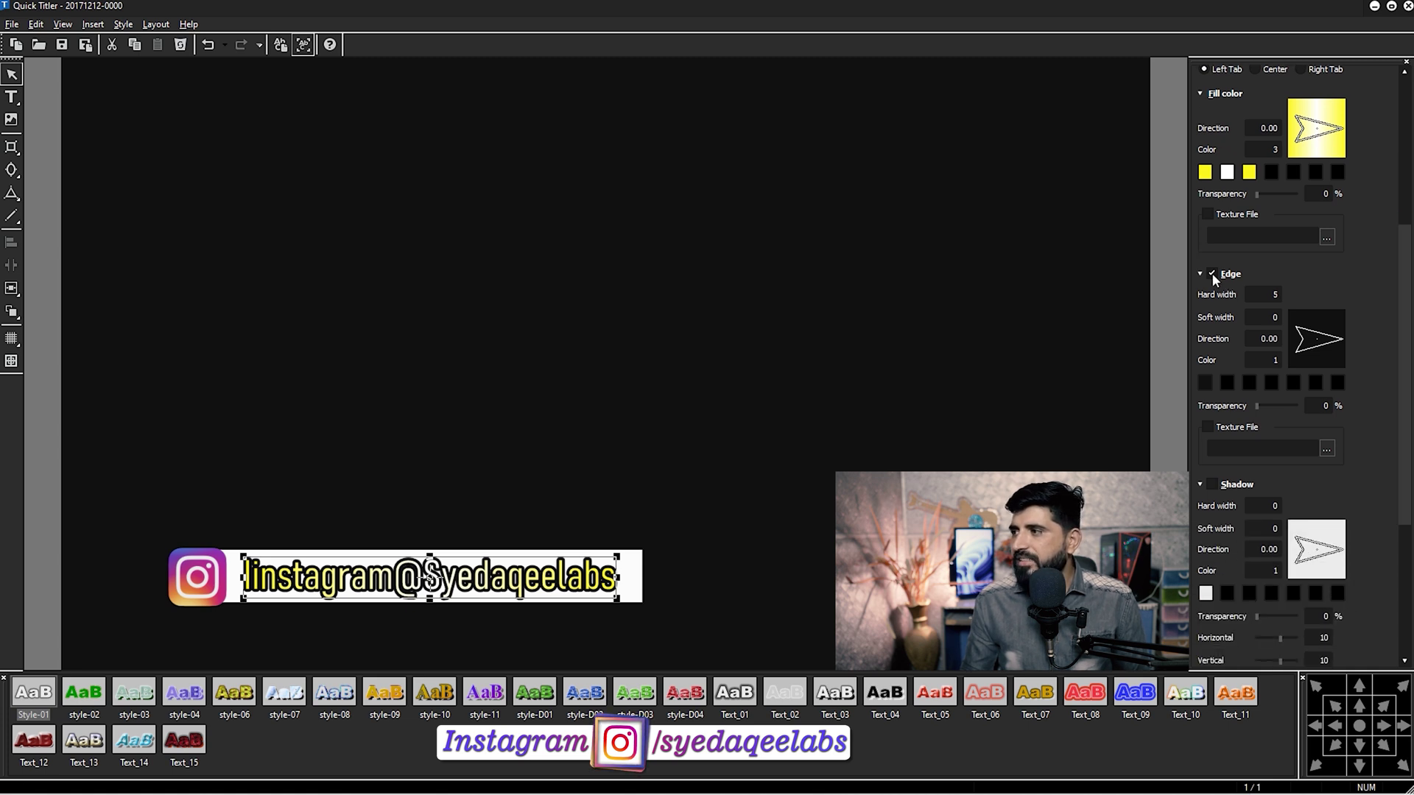
Remove the text's edge and turn on a black shadow.
{"action": "left_click", "coordinate": [1211, 274]}
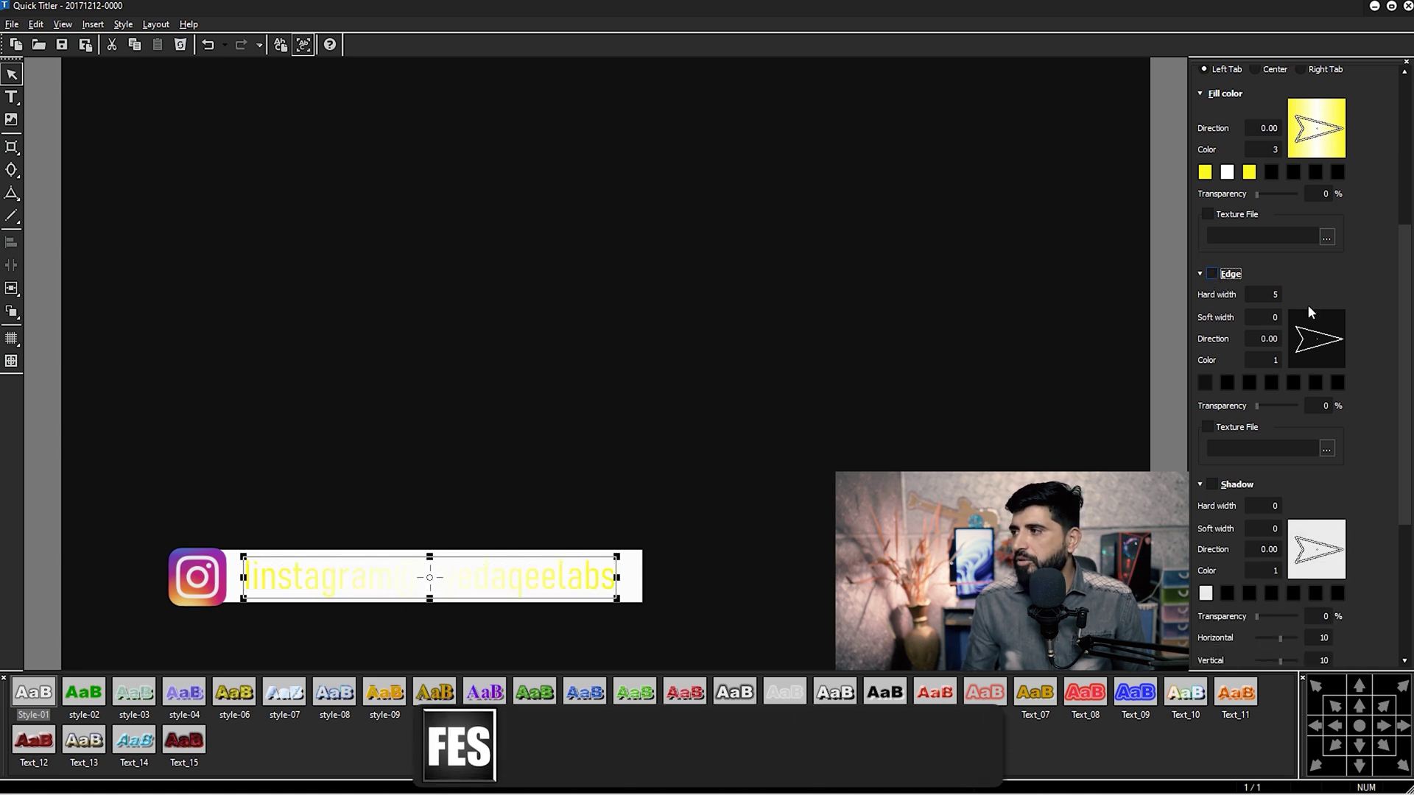
{"action": "scroll", "coordinate": [1389, 469], "scroll_direction": "down", "scroll_amount": 4}
{"action": "left_click", "coordinate": [1211, 285]}
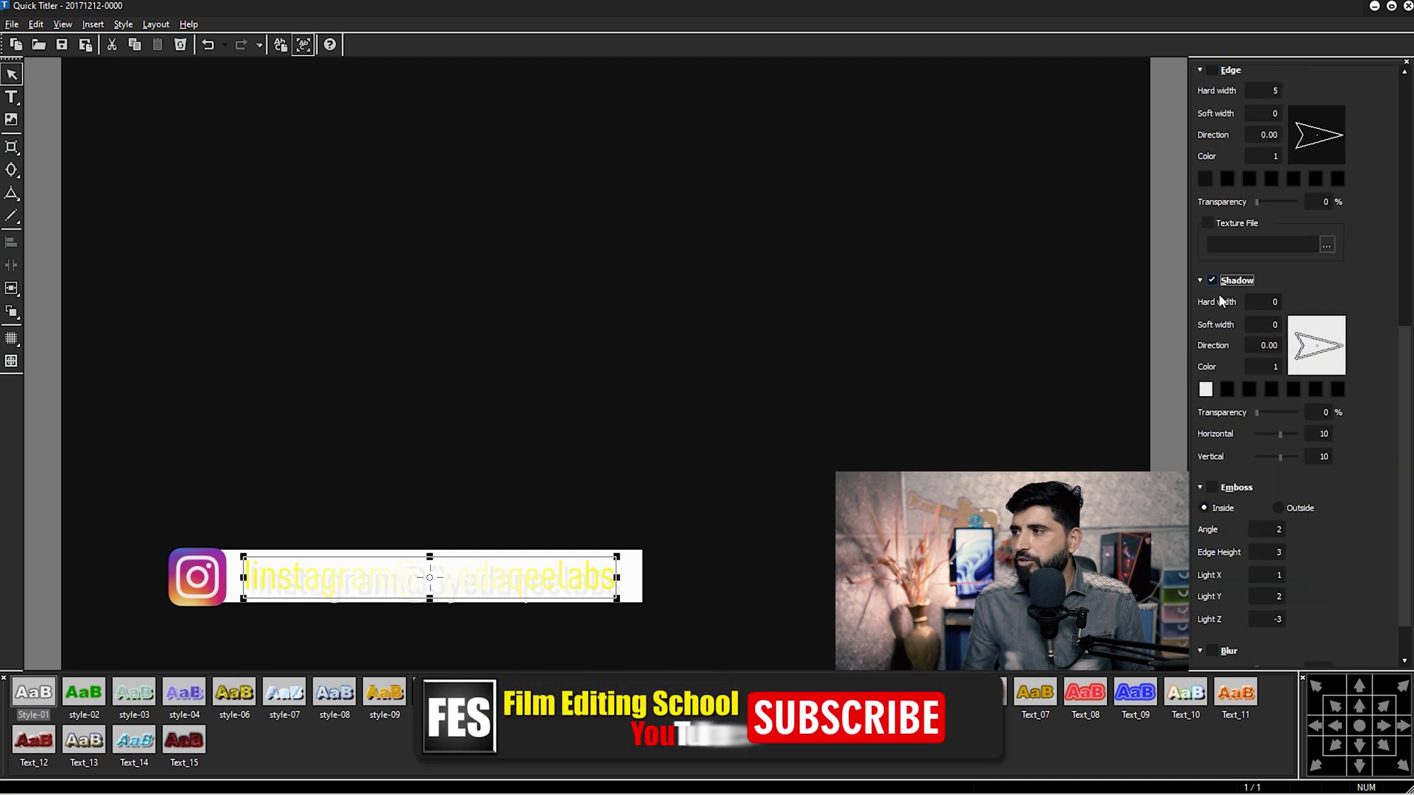
{"action": "left_click", "coordinate": [1205, 392]}
{"action": "left_click_drag", "start_coordinate": [725, 309], "coordinate": [732, 511]}
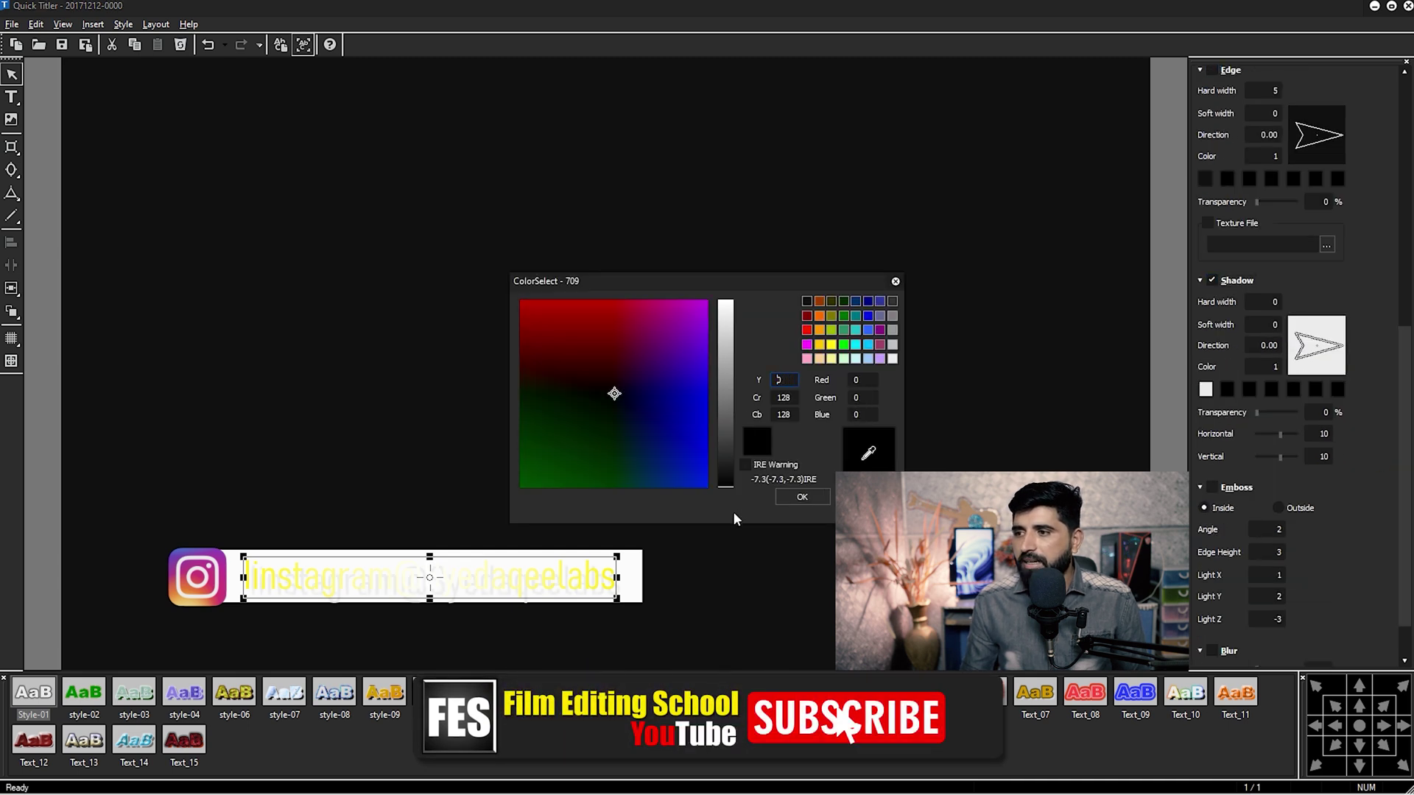
{"action": "left_click", "coordinate": [802, 497]}
Enable shadow blur at 60% and set the shadow's horizontal offset to 0.
{"action": "scroll", "coordinate": [1360, 423], "scroll_direction": "down", "scroll_amount": 1}
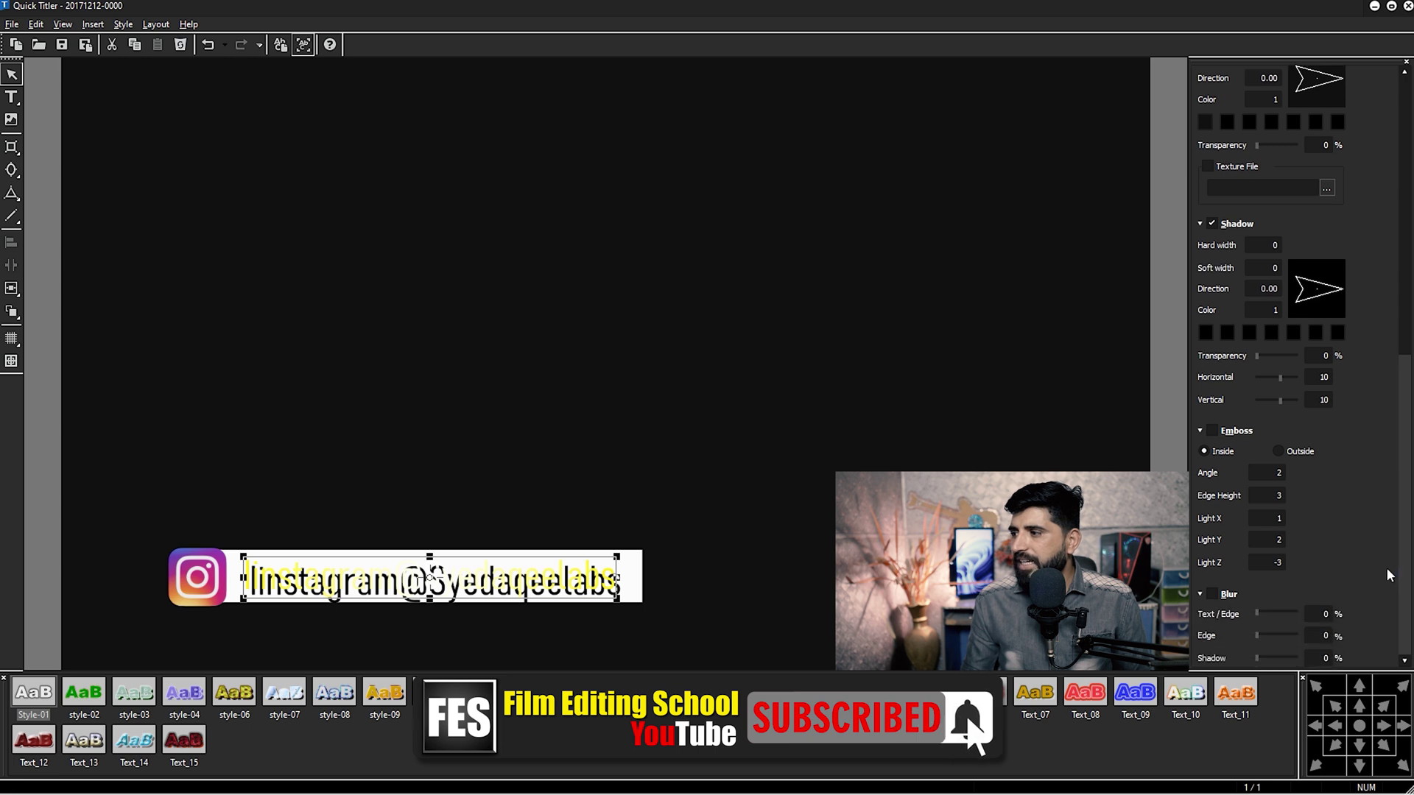
{"action": "left_click", "coordinate": [1212, 594]}
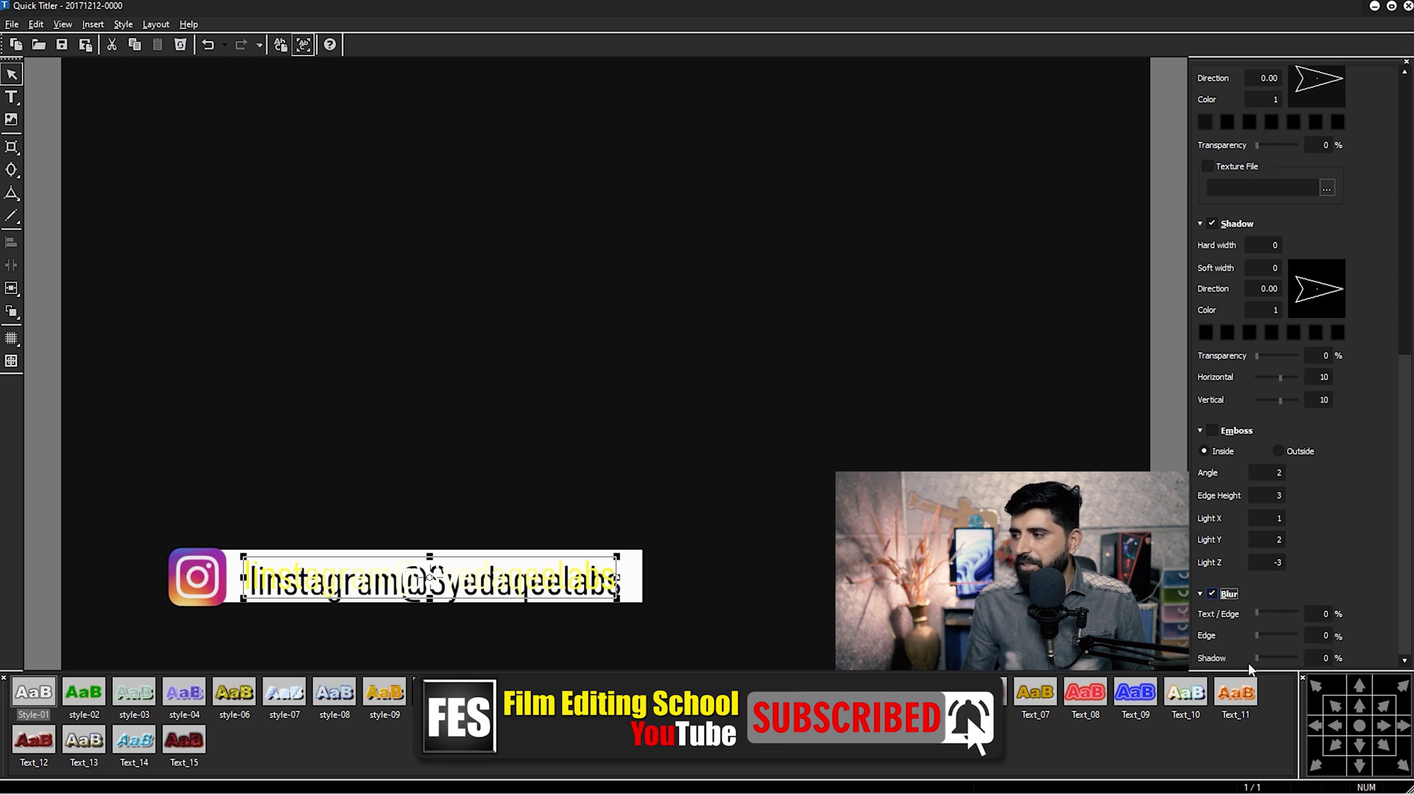
{"action": "left_click_drag", "start_coordinate": [1258, 657], "coordinate": [1320, 663]}
{"action": "type", "text": "60"}
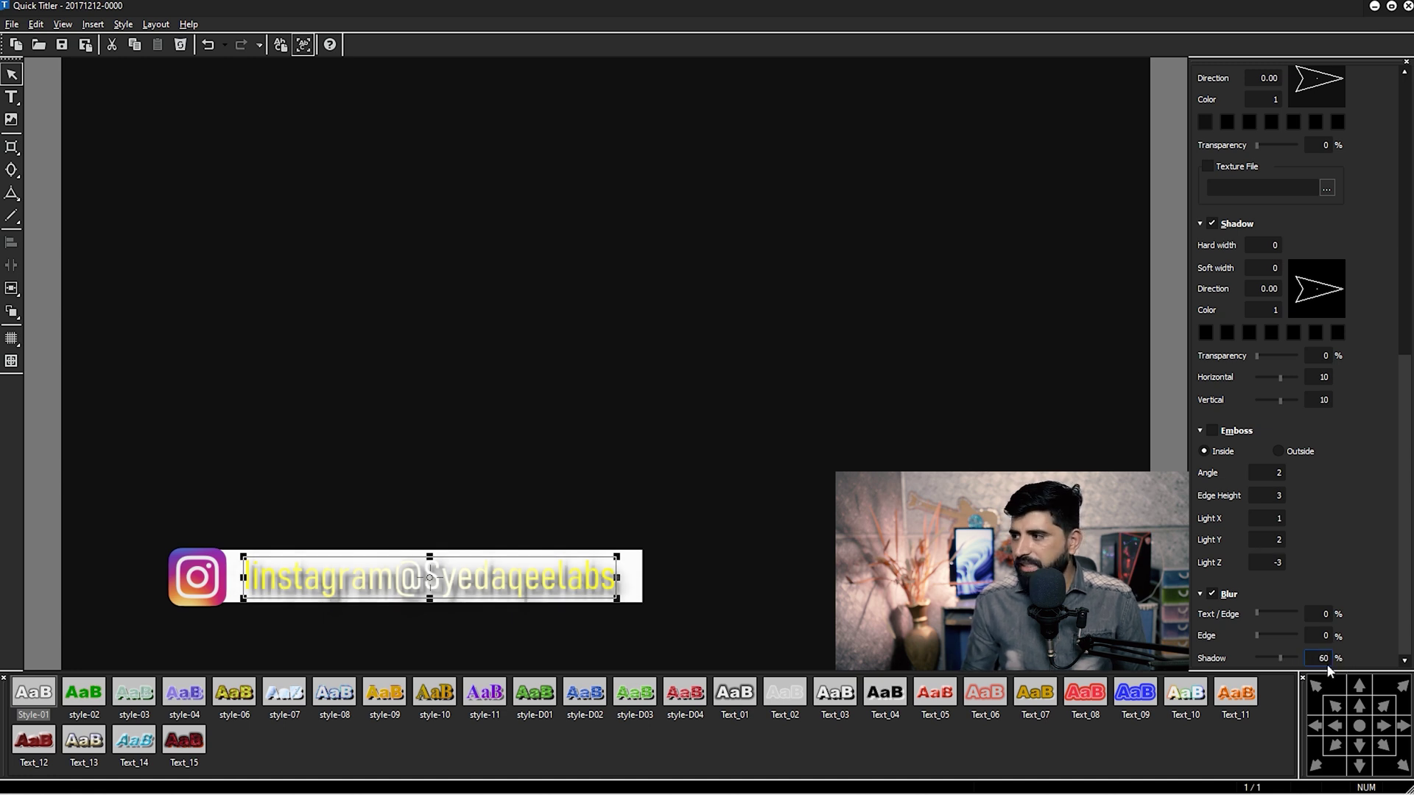
{"action": "left_click_drag", "start_coordinate": [1404, 456], "coordinate": [1407, 416]}
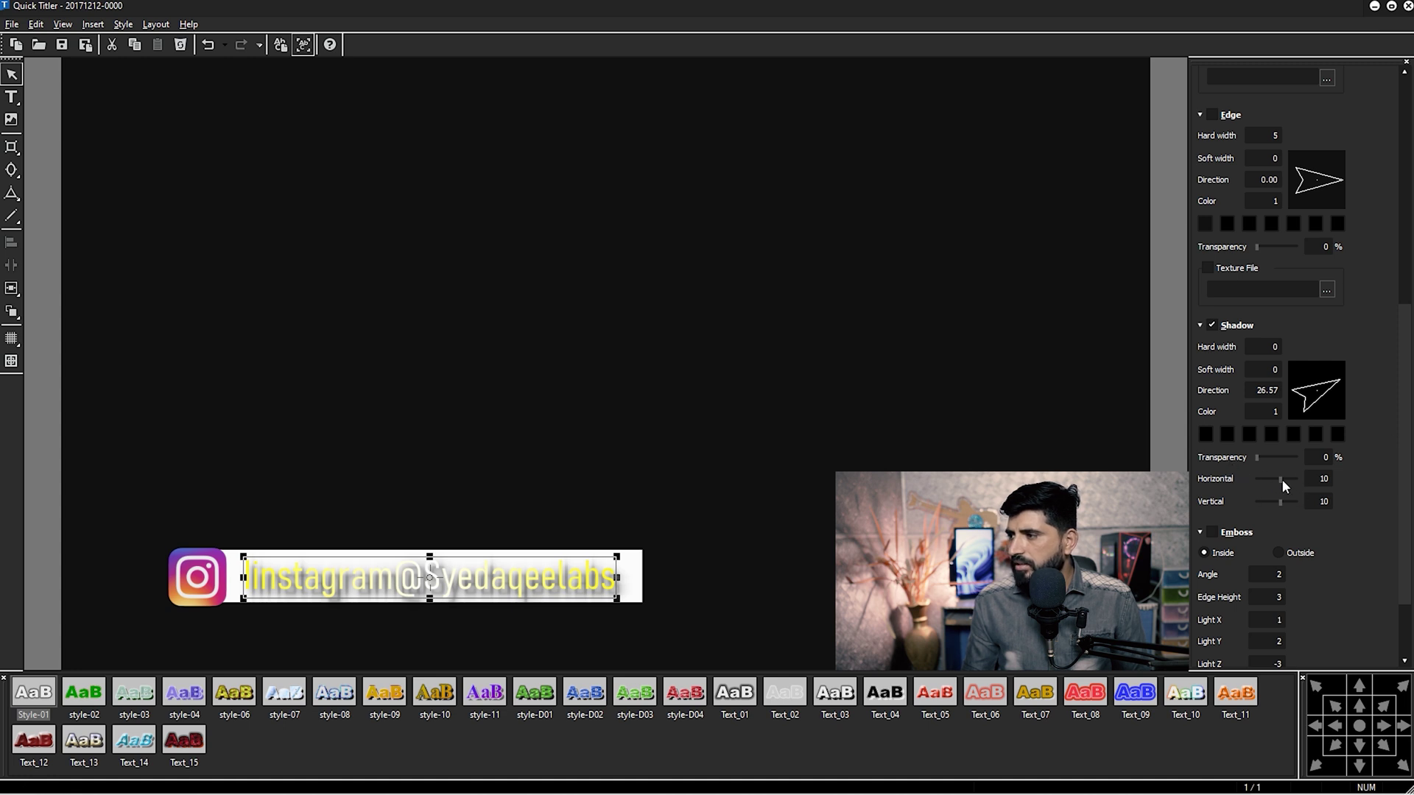
{"action": "left_click_drag", "start_coordinate": [1278, 478], "coordinate": [1276, 502]}
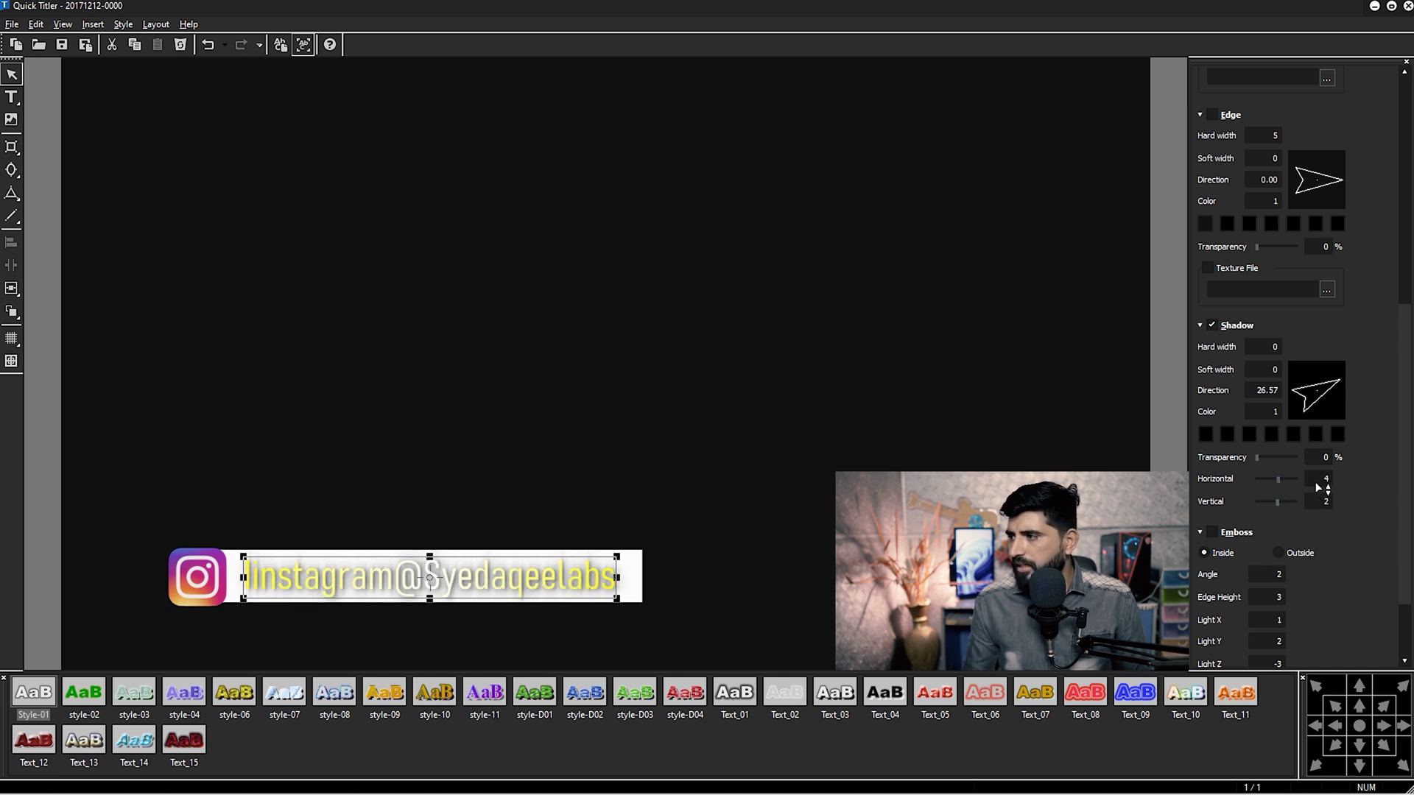
{"action": "type", "text": "0"}
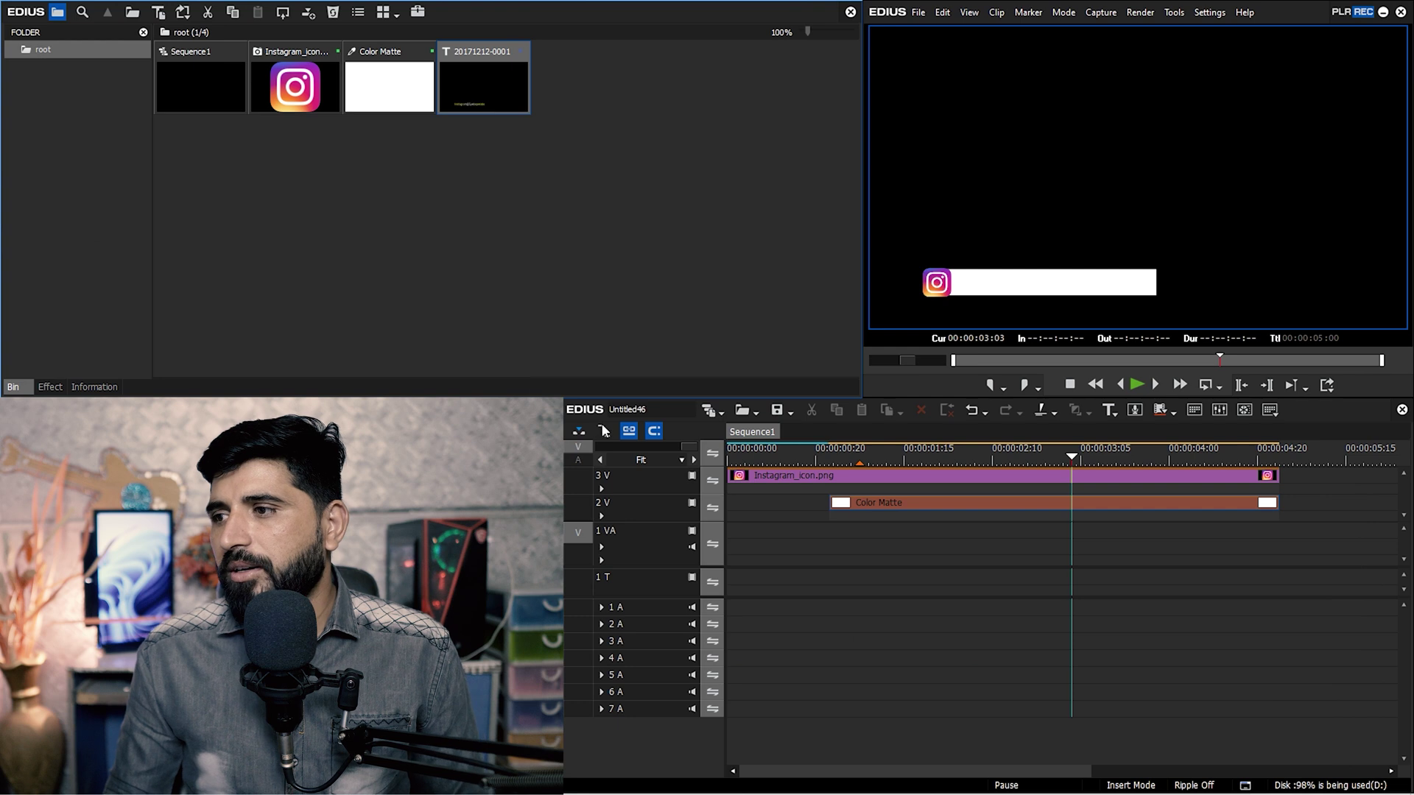
Preview from 00:00:00:23, then open the bin's Color Matte settings and select the Colors count.
{"action": "left_click", "coordinate": [830, 456]}
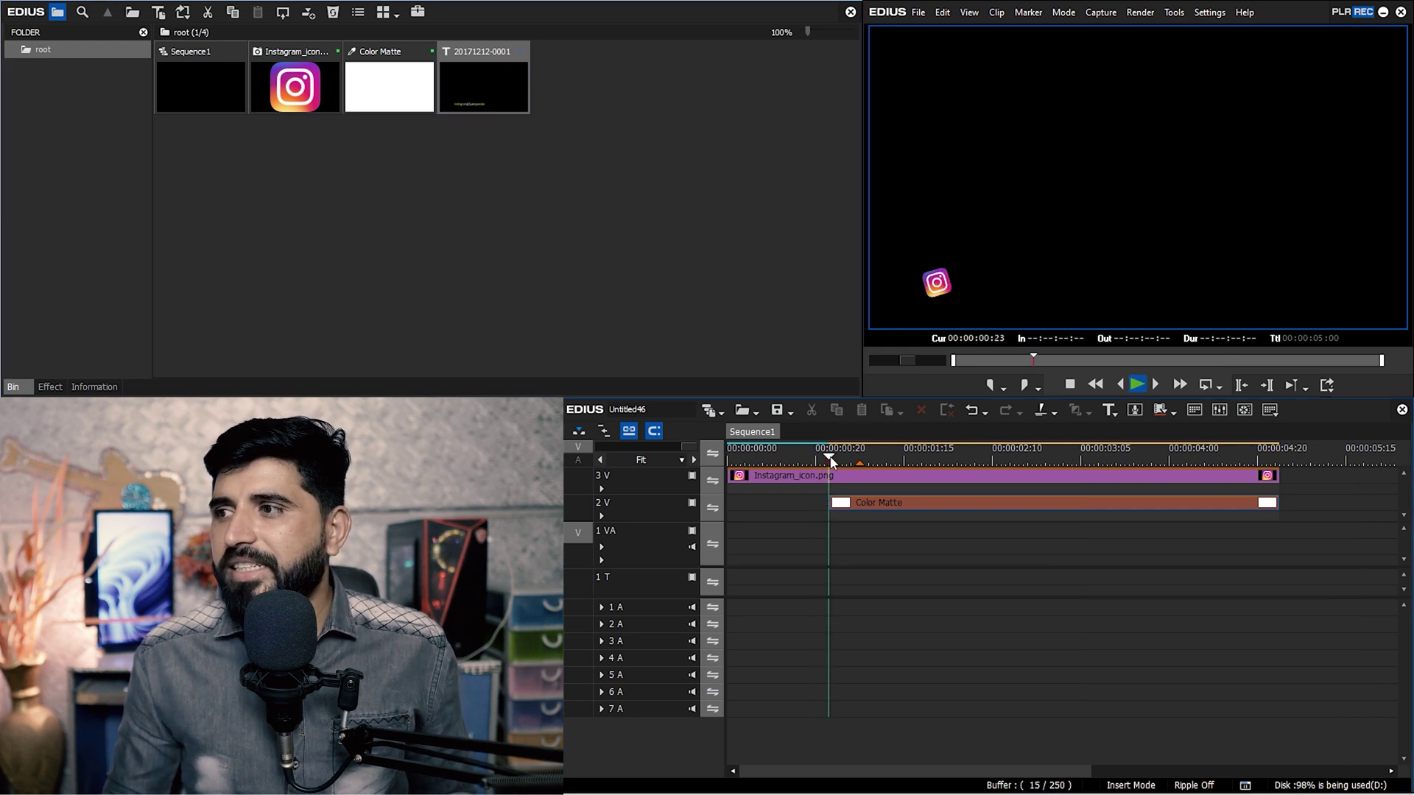
{"action": "key", "text": "space"}
{"action": "key", "text": "space"}
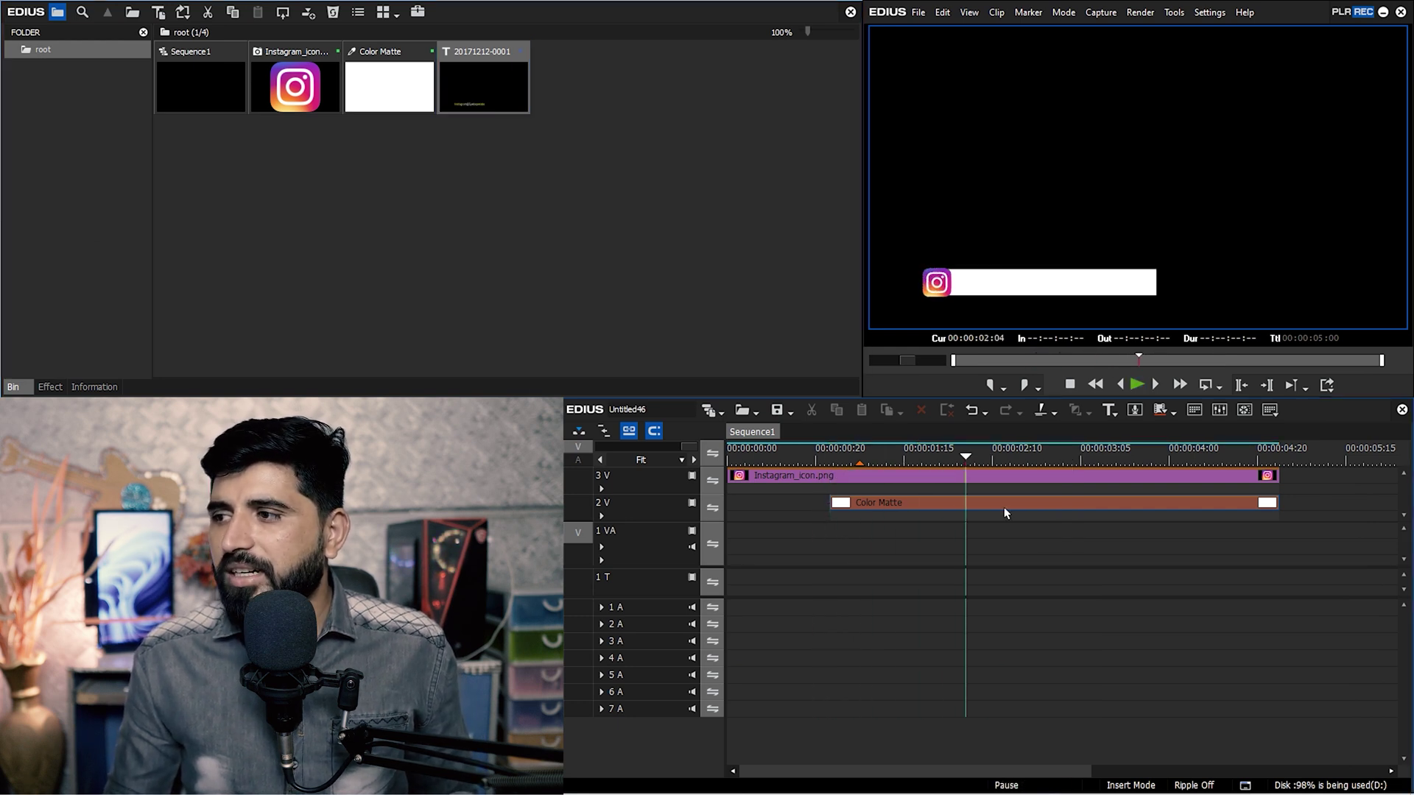
{"action": "left_click", "coordinate": [1016, 507]}
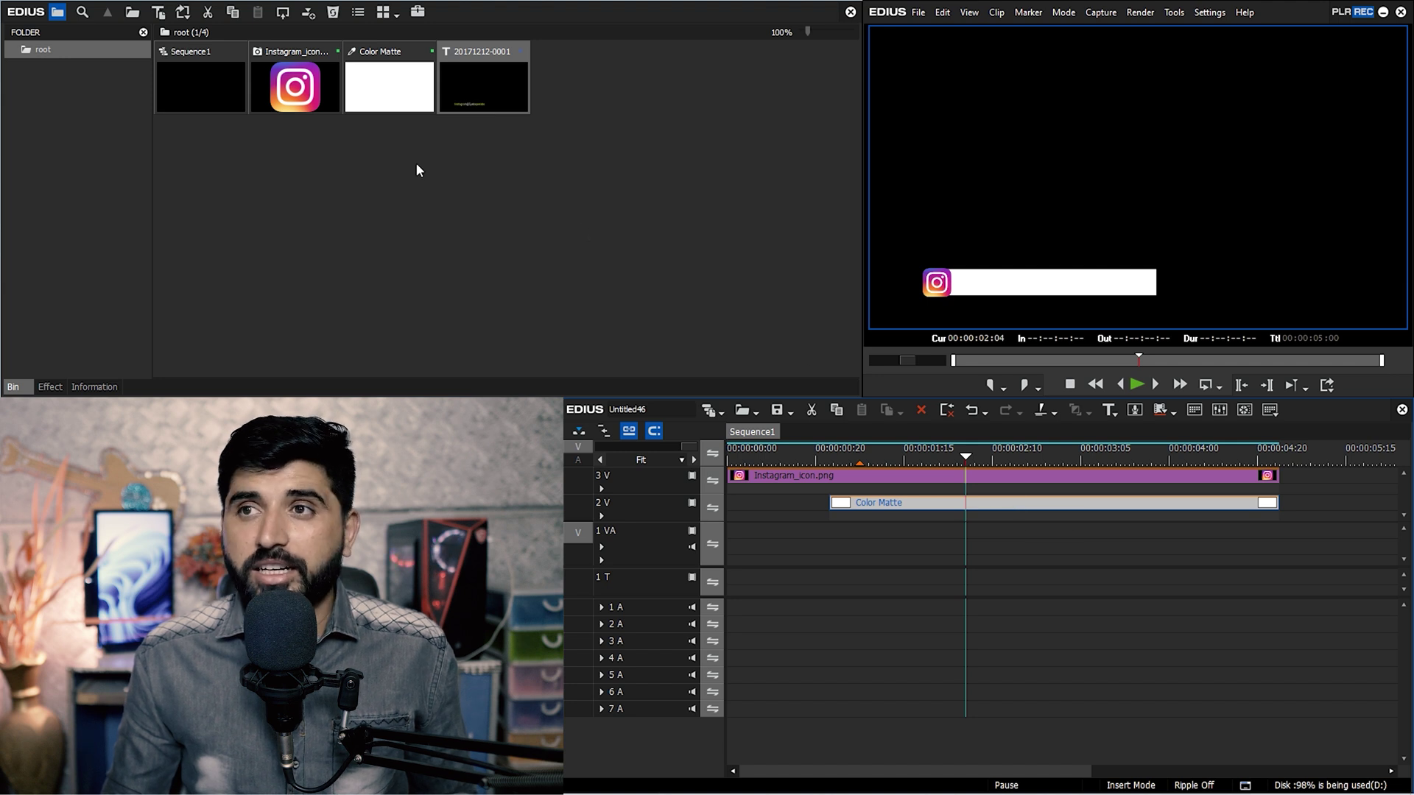
{"action": "double_click", "coordinate": [400, 110]}
{"action": "double_click", "coordinate": [85, 61]}
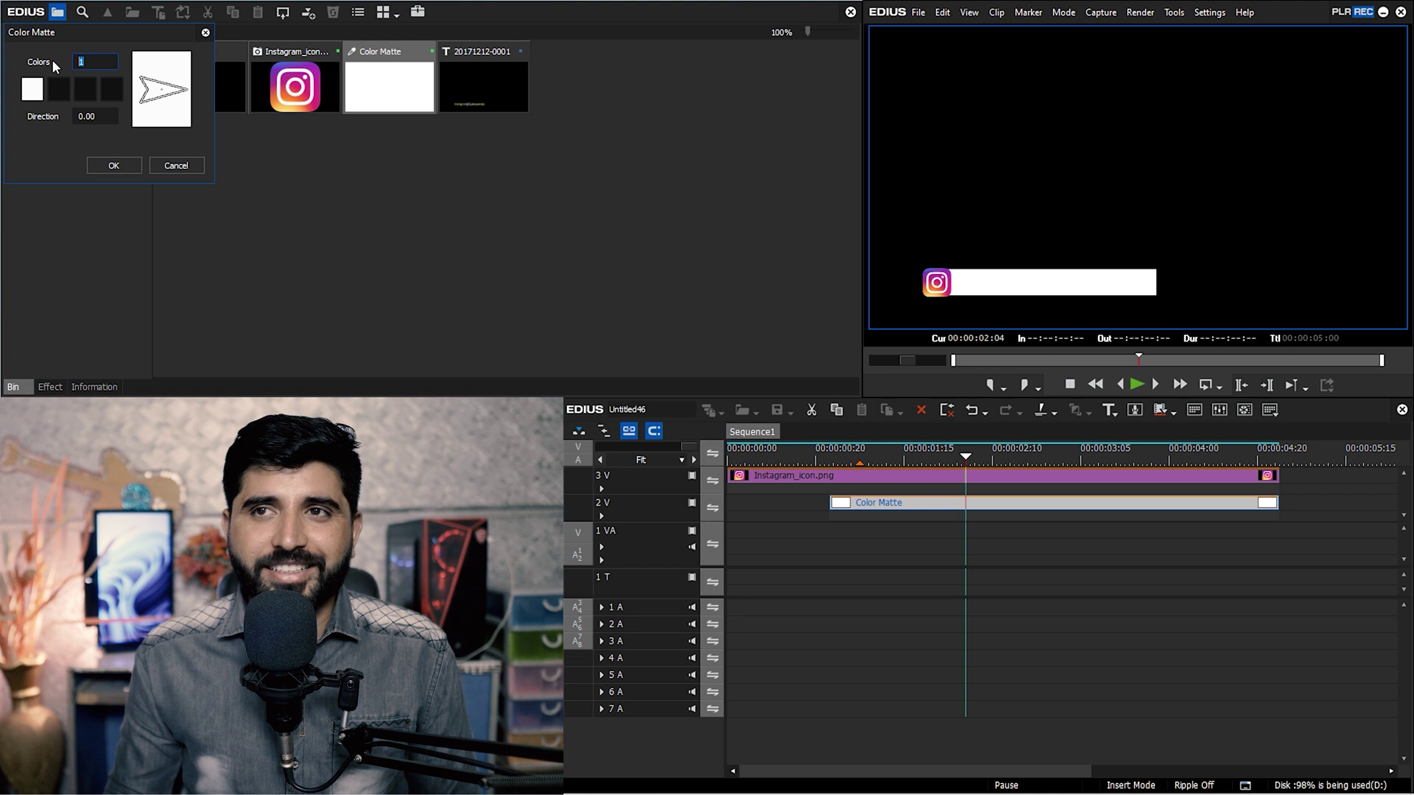
Make the Color Matte a 3-colour black, yellow, black gradient.
{"action": "type", "text": "3"}
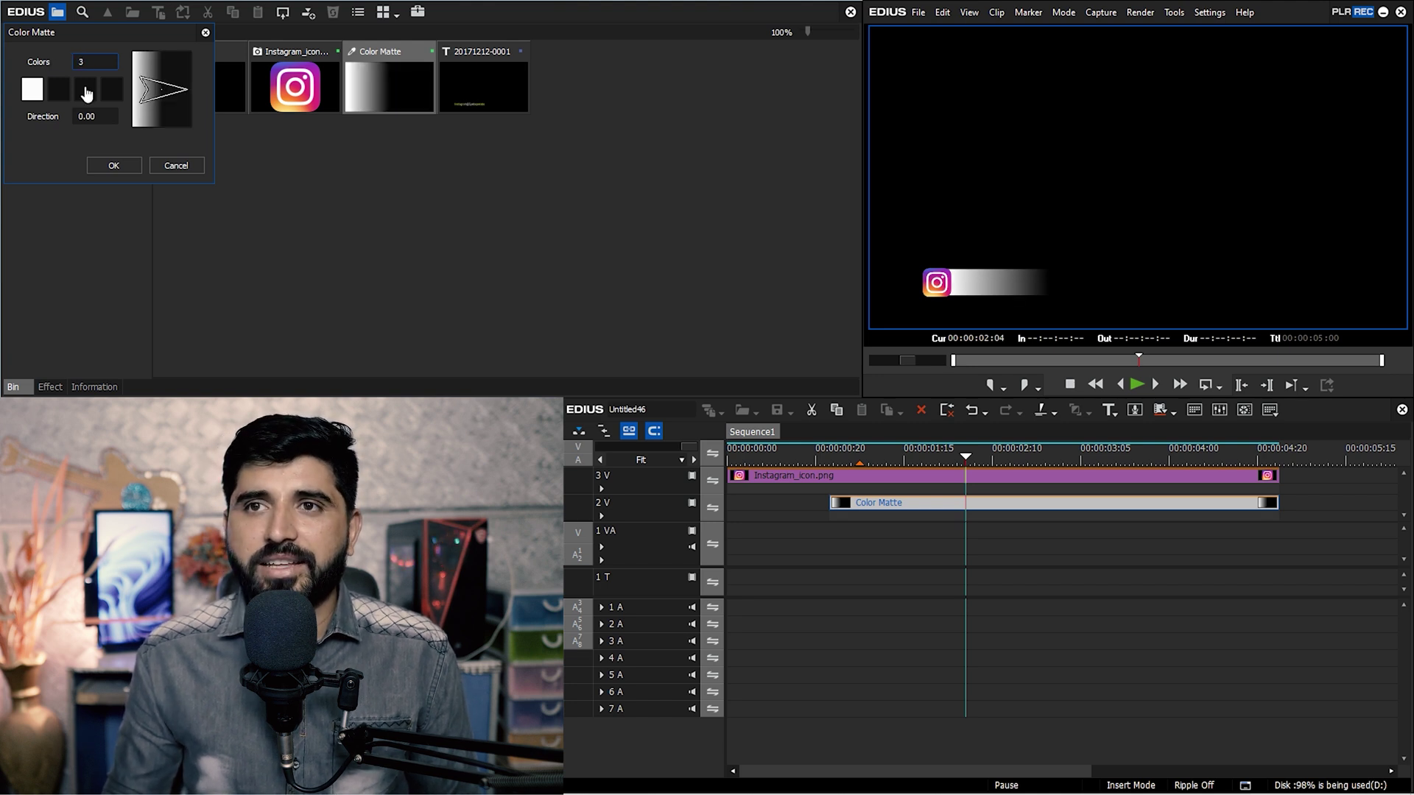
{"action": "left_click", "coordinate": [85, 90]}
{"action": "left_click", "coordinate": [294, 270]}
{"action": "left_click", "coordinate": [41, 93]}
{"action": "left_click_drag", "start_coordinate": [235, 219], "coordinate": [237, 265]}
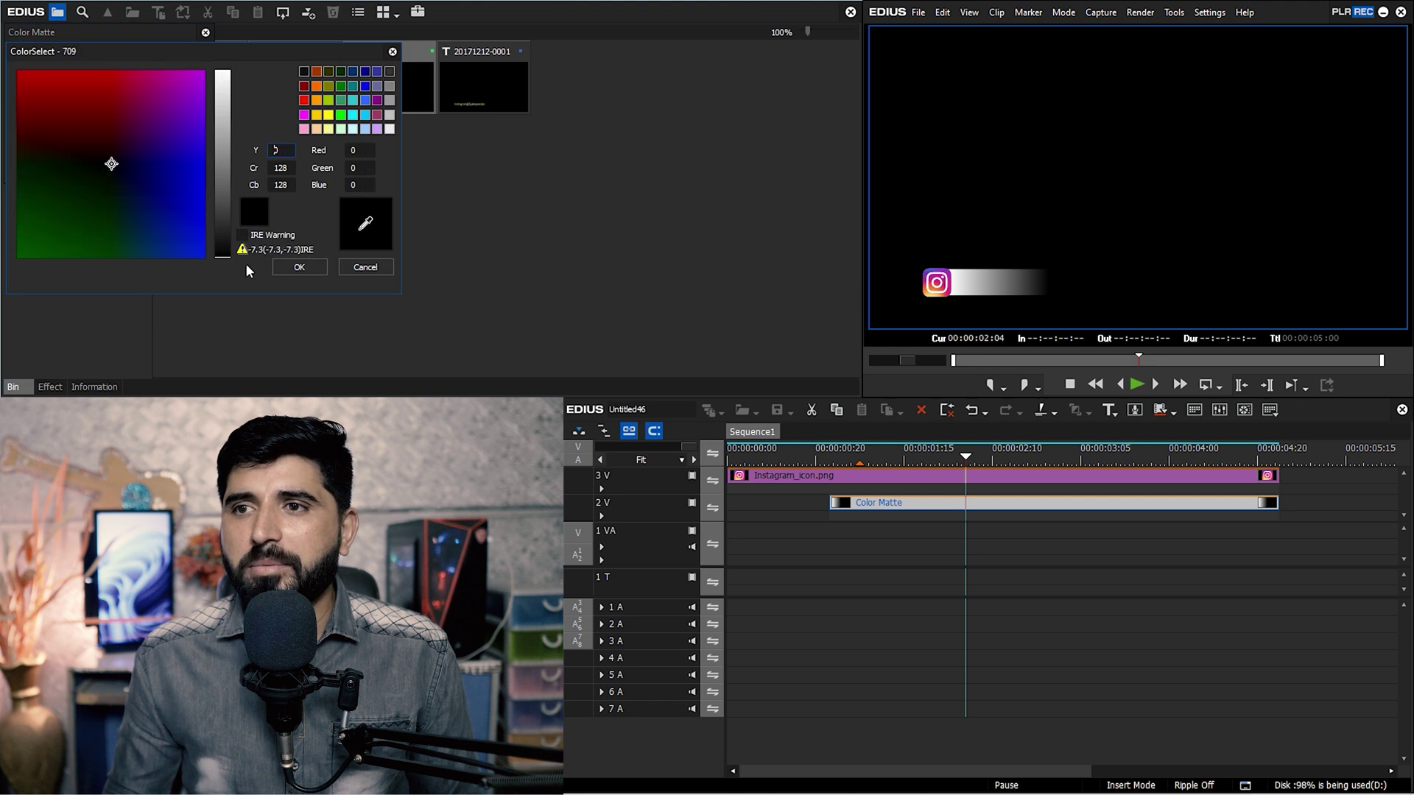
{"action": "left_click", "coordinate": [300, 266]}
{"action": "left_click", "coordinate": [60, 90]}
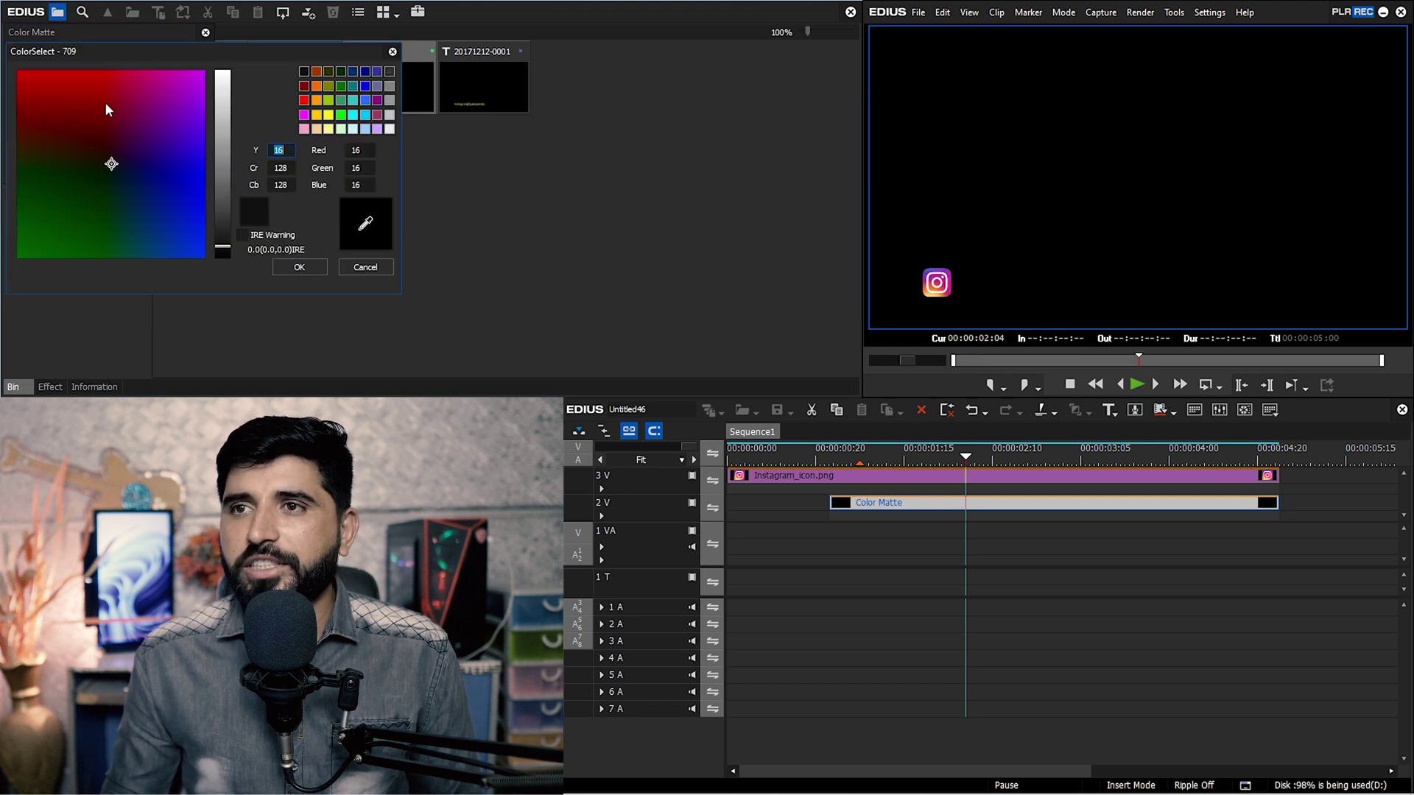
{"action": "left_click", "coordinate": [328, 115]}
{"action": "left_click", "coordinate": [301, 267]}
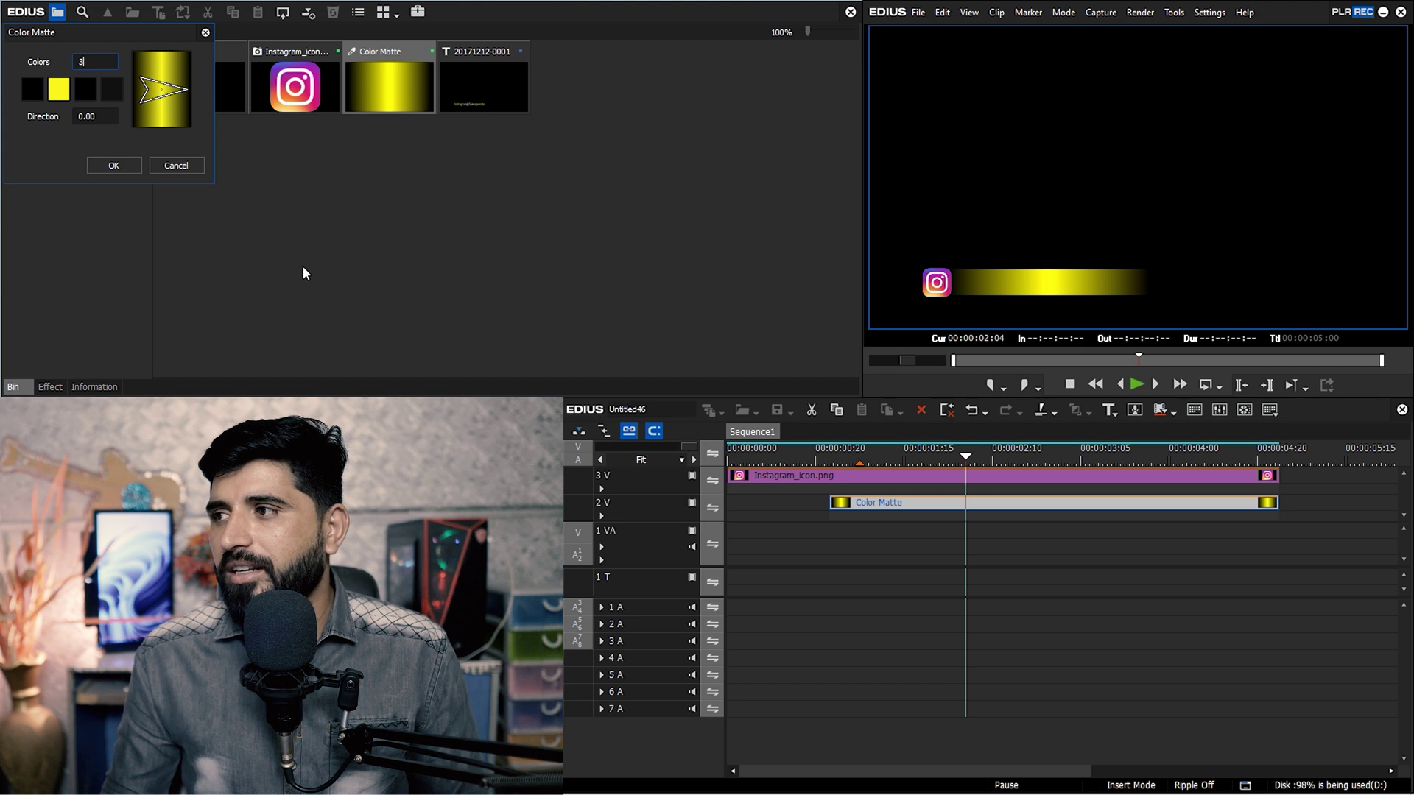
Preview the yellow bar on the timeline and bring up track 3 V's options.
{"action": "left_click", "coordinate": [967, 464]}
{"action": "key", "text": "space"}
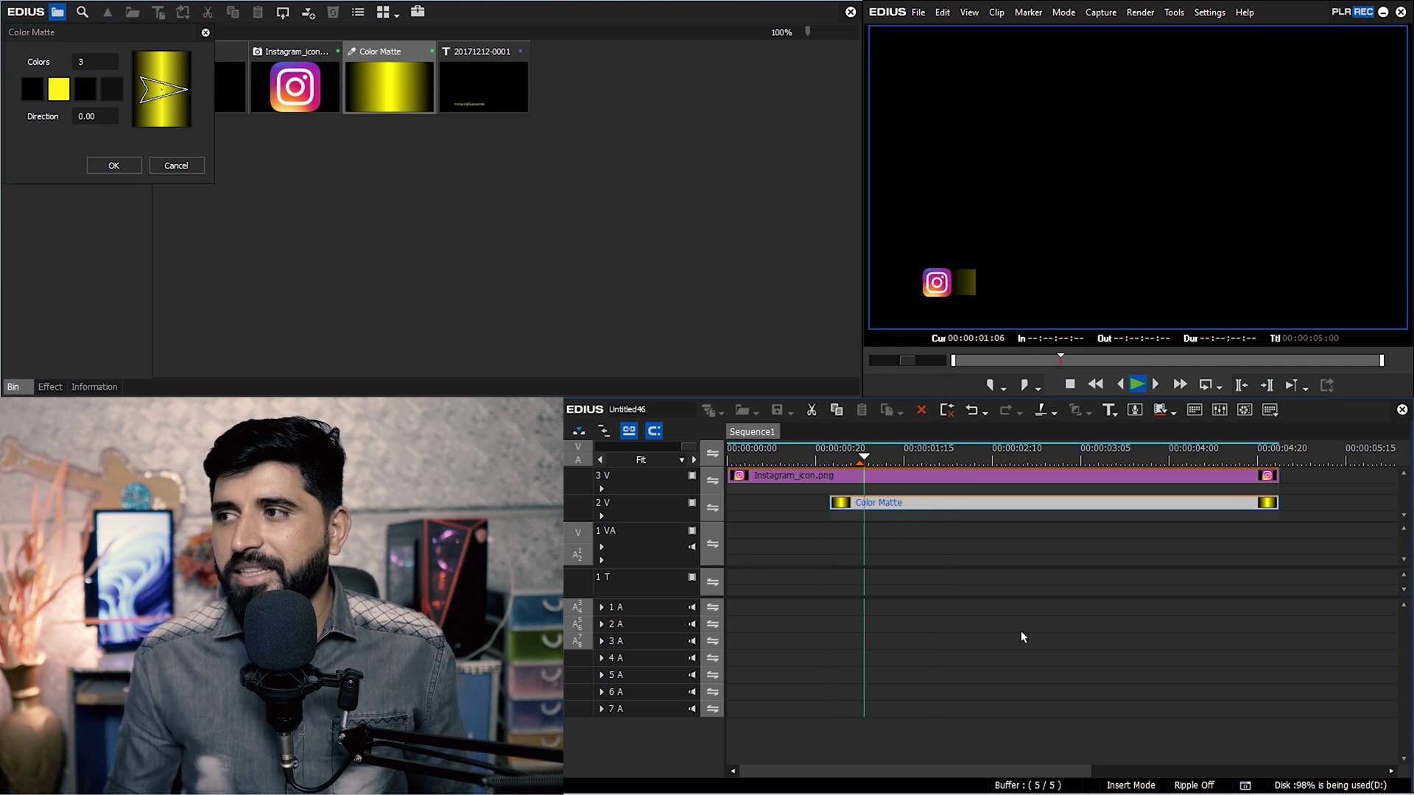
{"action": "key", "text": "space"}
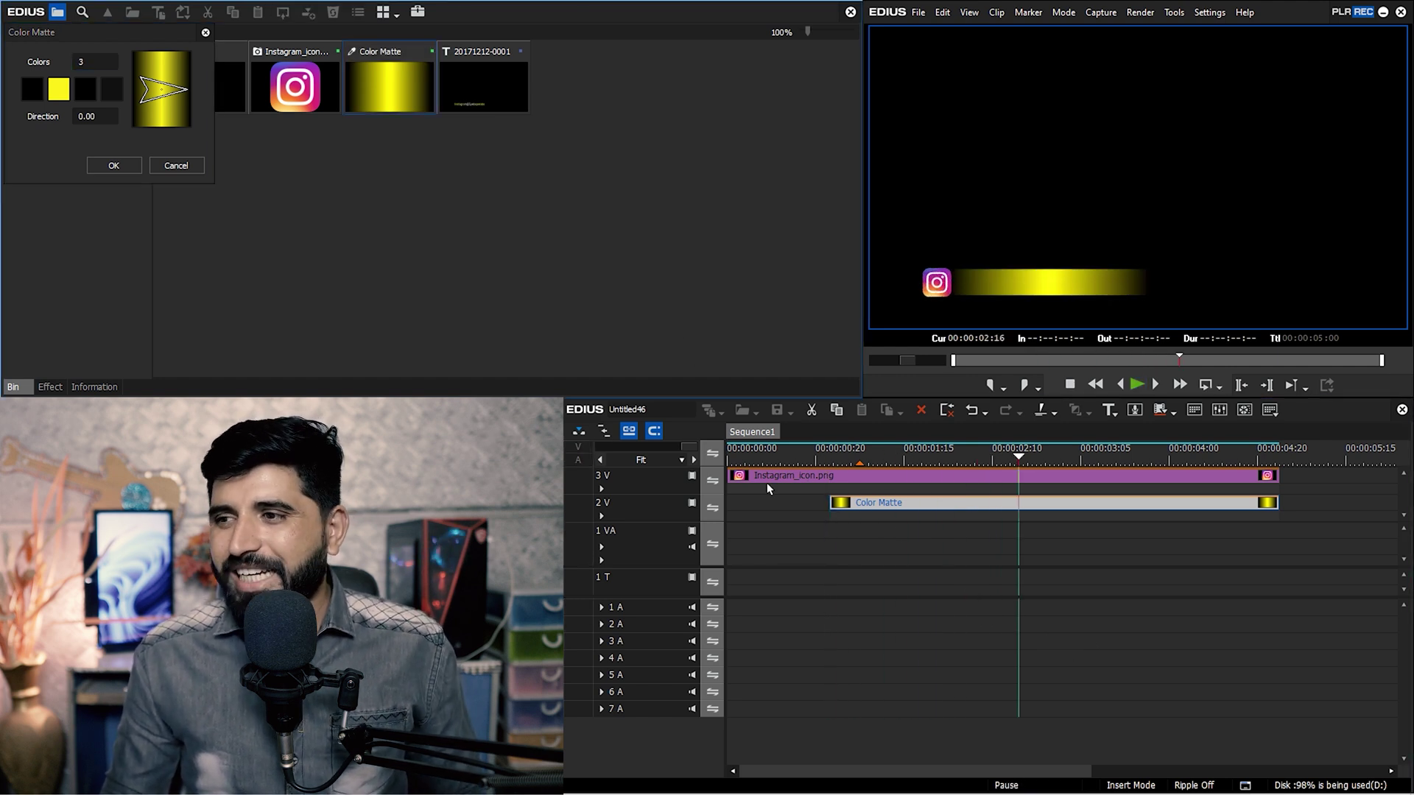
{"action": "right_click", "coordinate": [656, 482]}
Add a 4 V track above 3 V holding the Instagram clip and close the matte settings.
{"action": "mouse_move", "coordinate": [764, 600]}
{"action": "left_click", "coordinate": [865, 621]}
{"action": "left_click", "coordinate": [837, 477]}
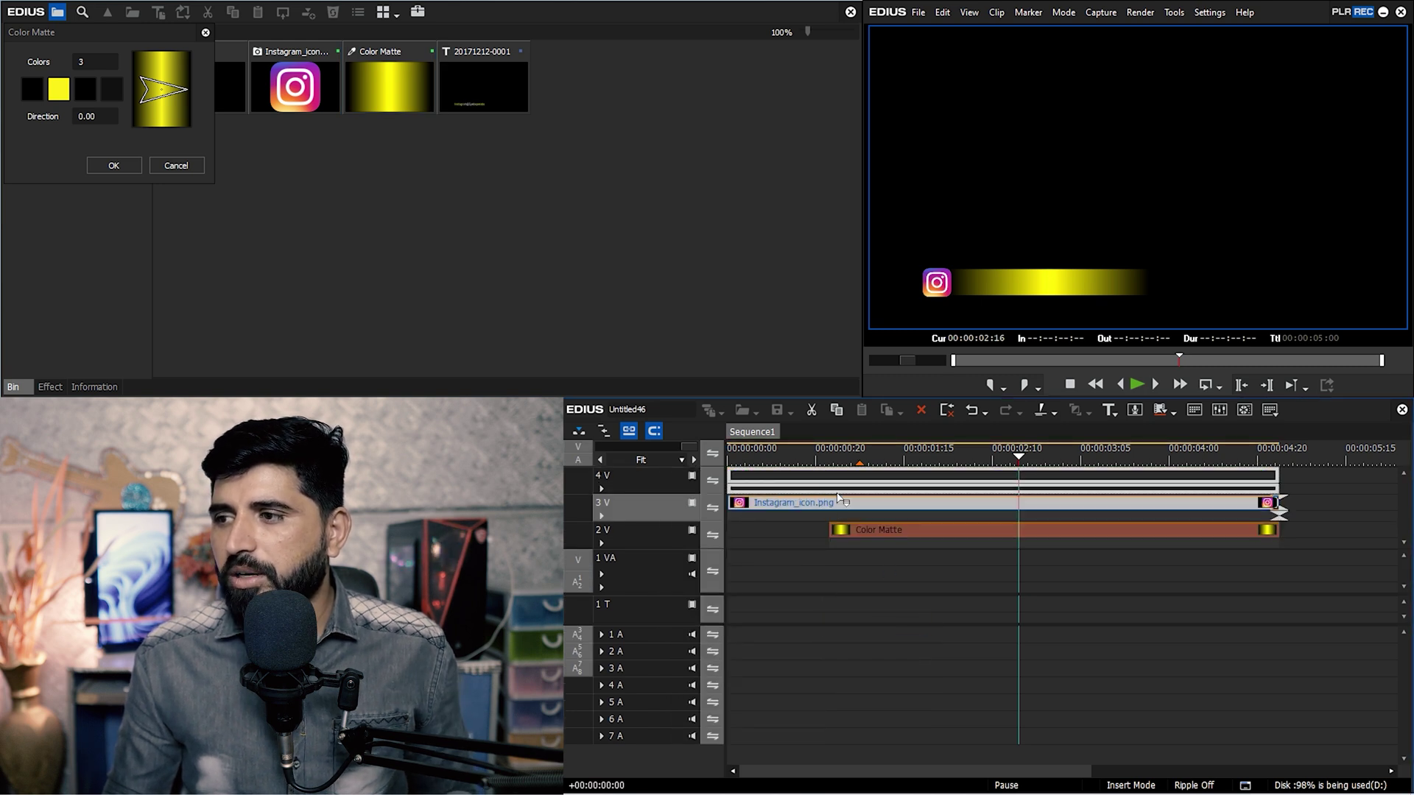
{"action": "left_click", "coordinate": [177, 166]}
{"action": "left_click_drag", "start_coordinate": [478, 87], "coordinate": [830, 506]}
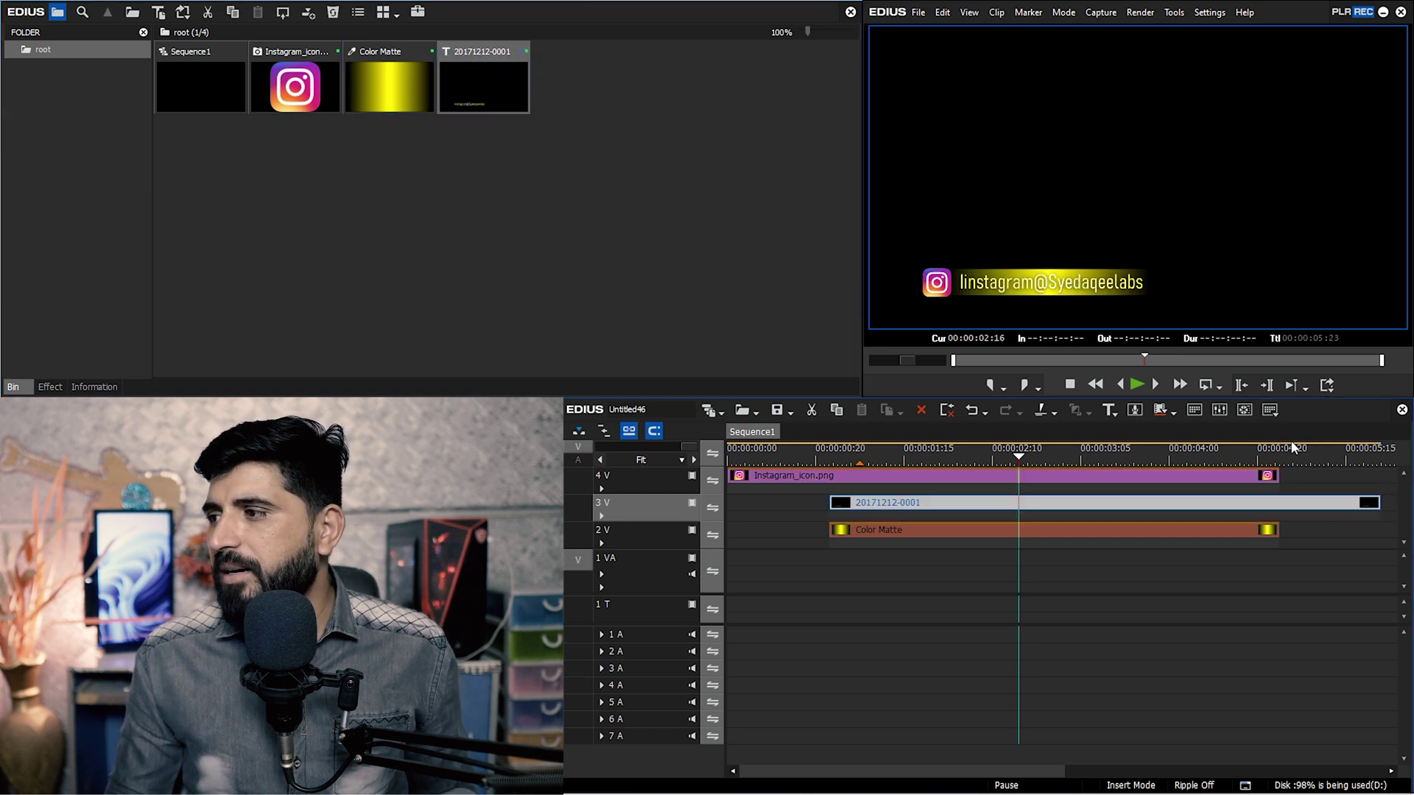
{"action": "left_click", "coordinate": [1325, 458]}
{"action": "left_click", "coordinate": [1281, 458]}
{"action": "key", "text": "c"}
{"action": "key", "text": "Delete"}
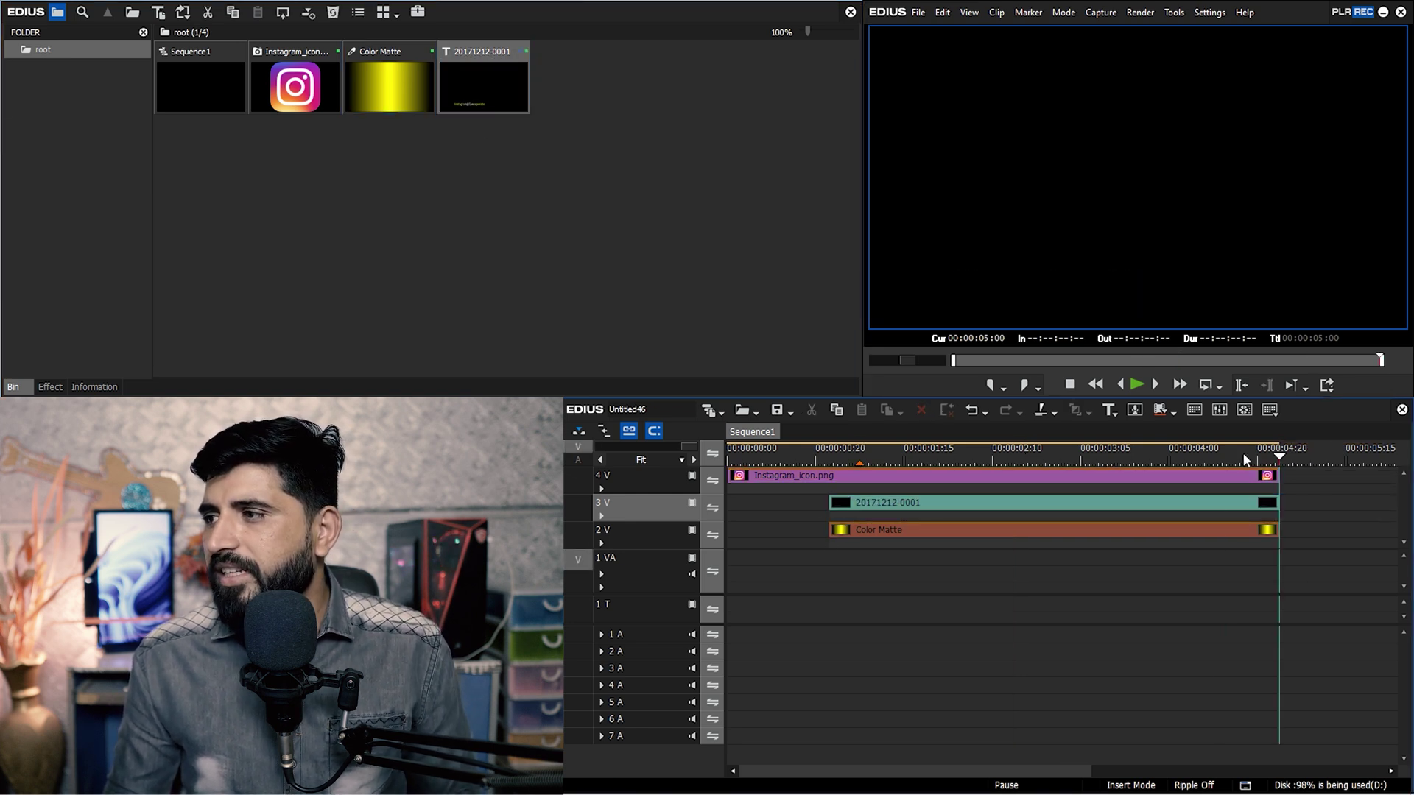
Preview the title from 00:00:01:12 and open the Color Matte's settings from the timeline.
{"action": "left_click", "coordinate": [891, 458]}
{"action": "key", "text": "space"}
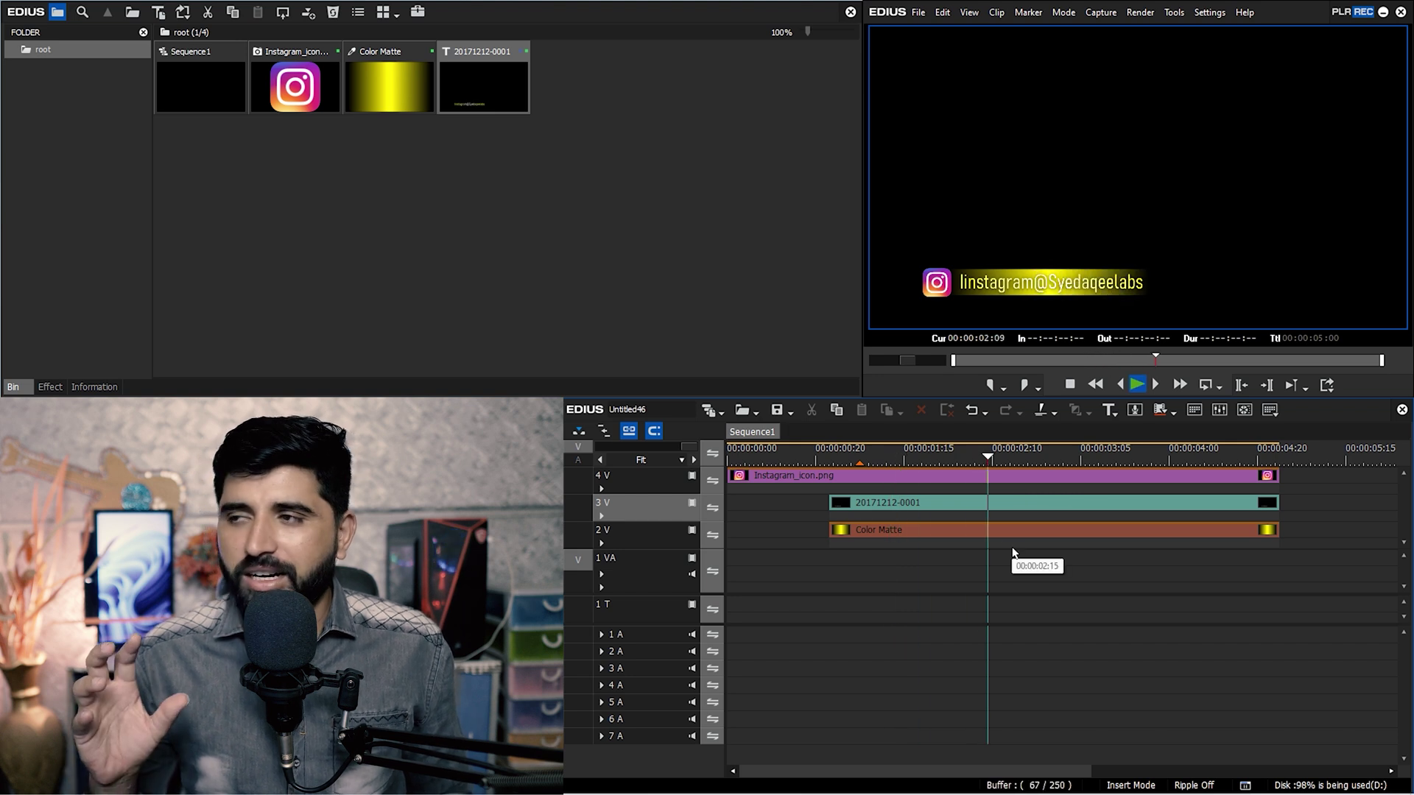
{"action": "key", "text": "space"}
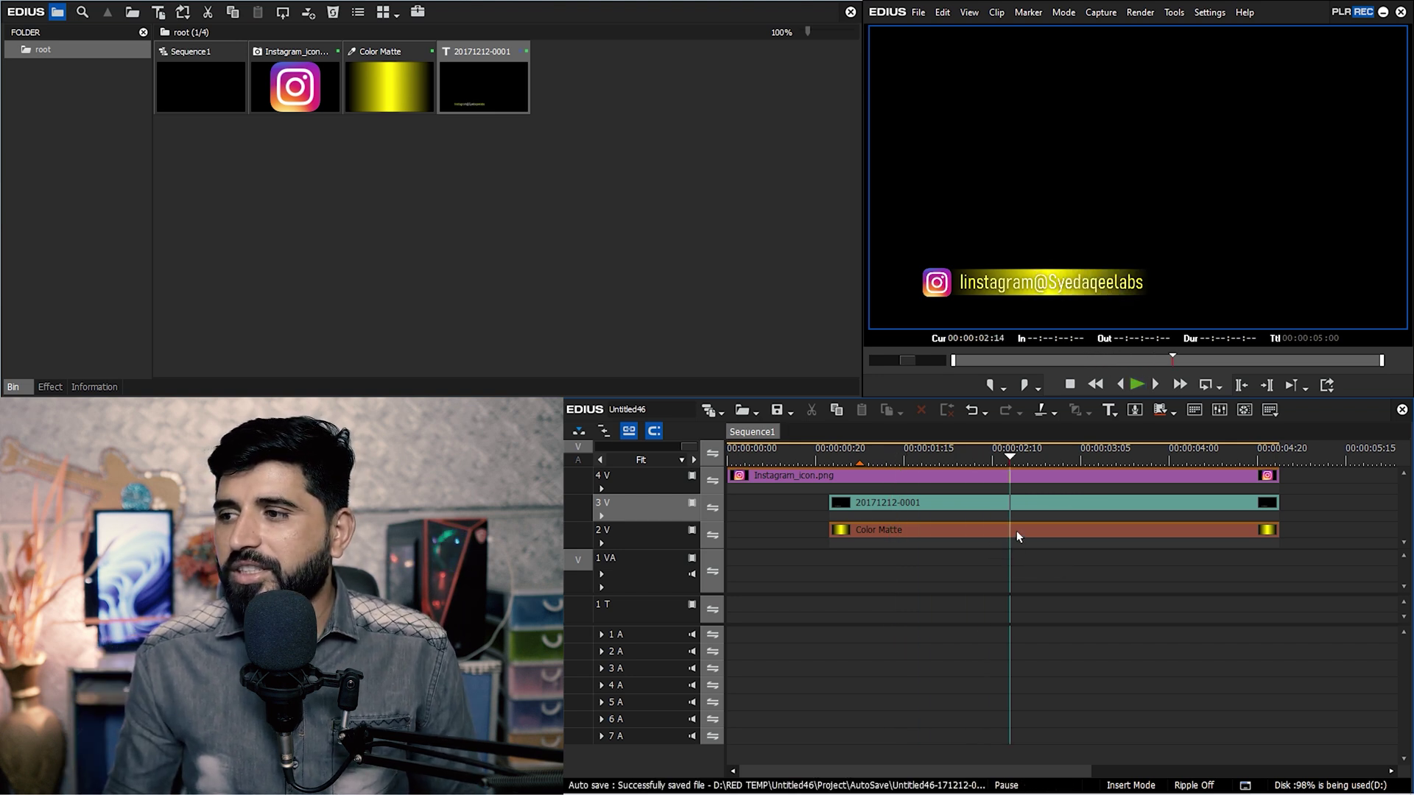
{"action": "double_click", "coordinate": [1016, 530]}
Change the Color Matte gradient's yellow middle colour to magenta and close the settings.
{"action": "double_click", "coordinate": [58, 92]}
{"action": "left_click", "coordinate": [353, 265]}
{"action": "double_click", "coordinate": [58, 92]}
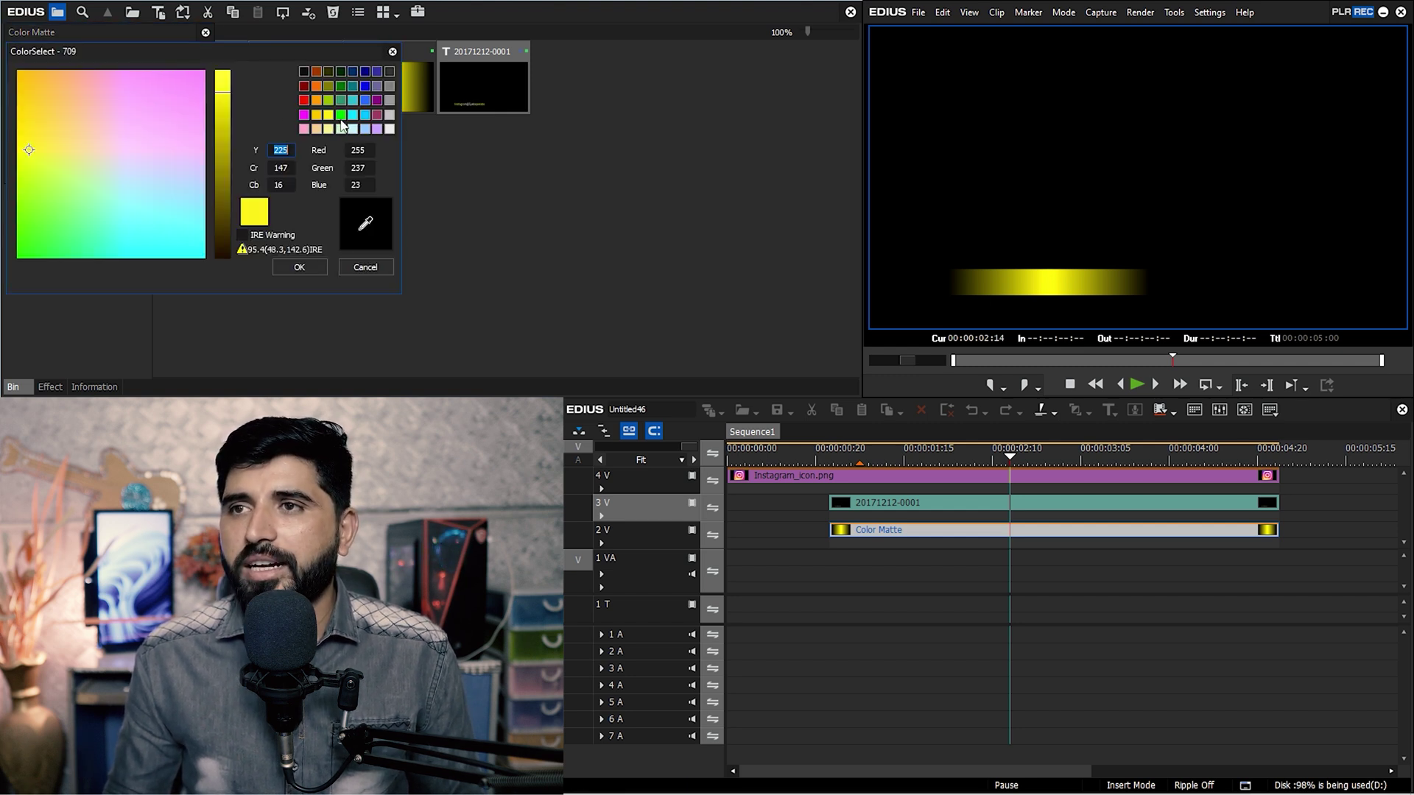
{"action": "left_click", "coordinate": [304, 115]}
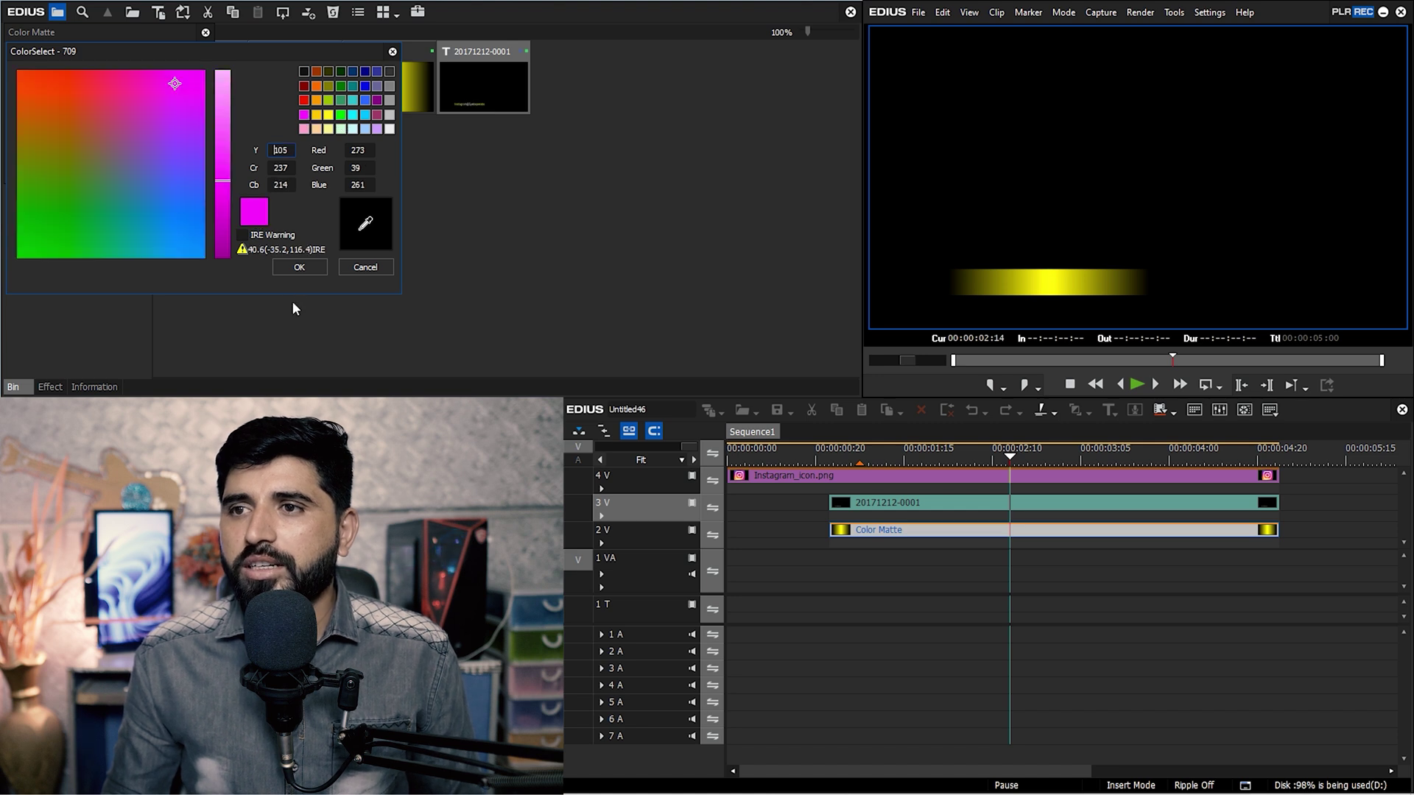
{"action": "left_click", "coordinate": [309, 267]}
{"action": "left_click_drag", "start_coordinate": [1008, 468], "coordinate": [994, 460]}
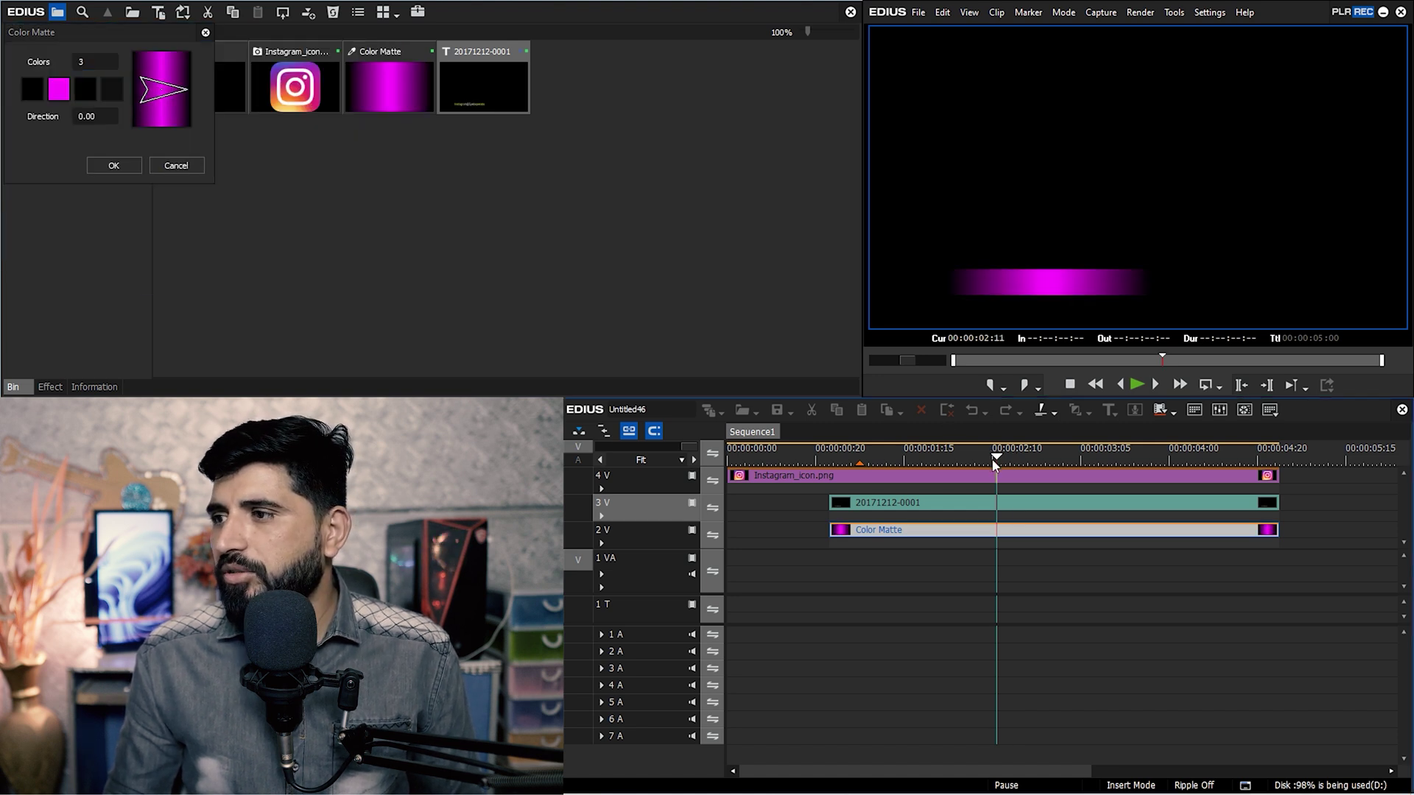
{"action": "left_click", "coordinate": [116, 166]}
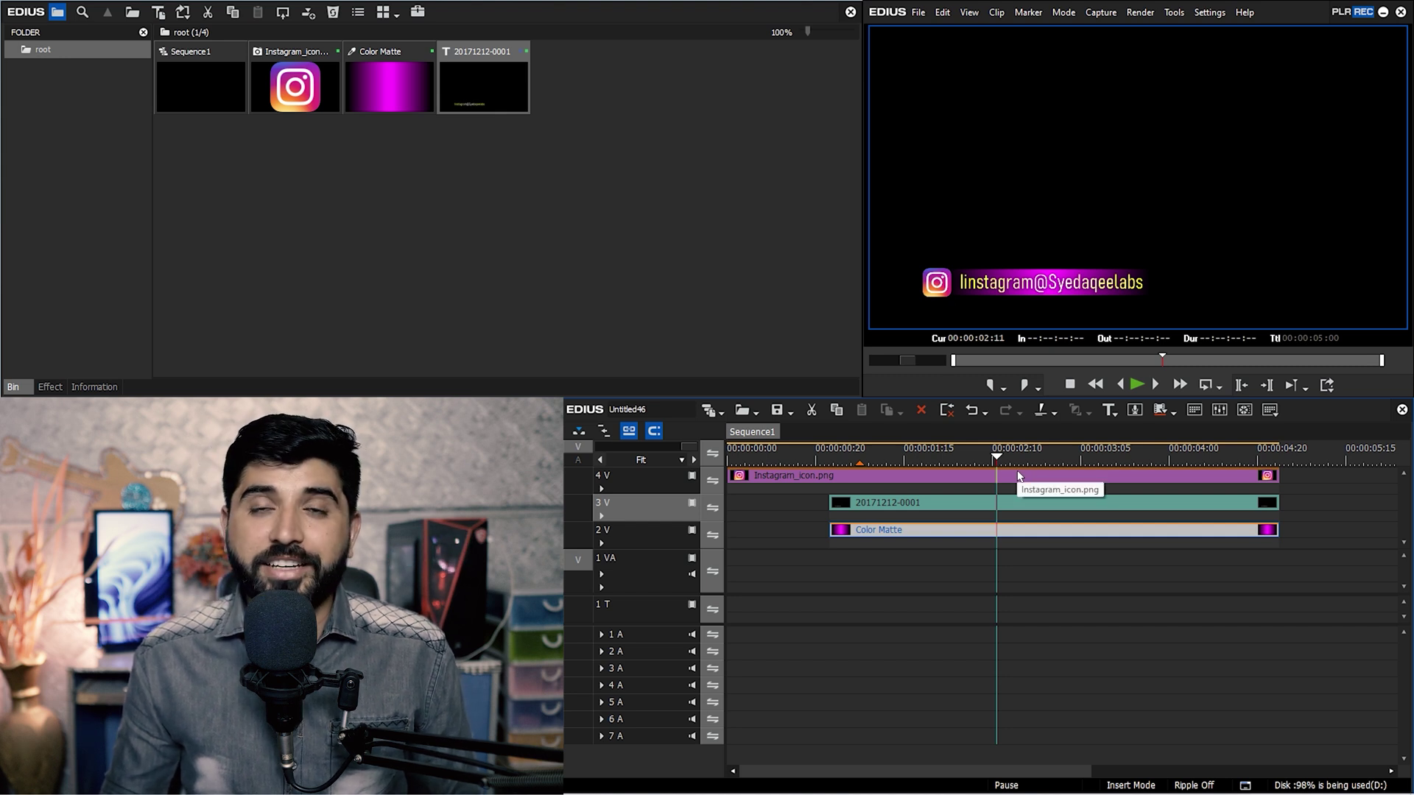
Lighten the magenta middle colour to pink, then play the sequence from the start.
{"action": "double_click", "coordinate": [386, 87]}
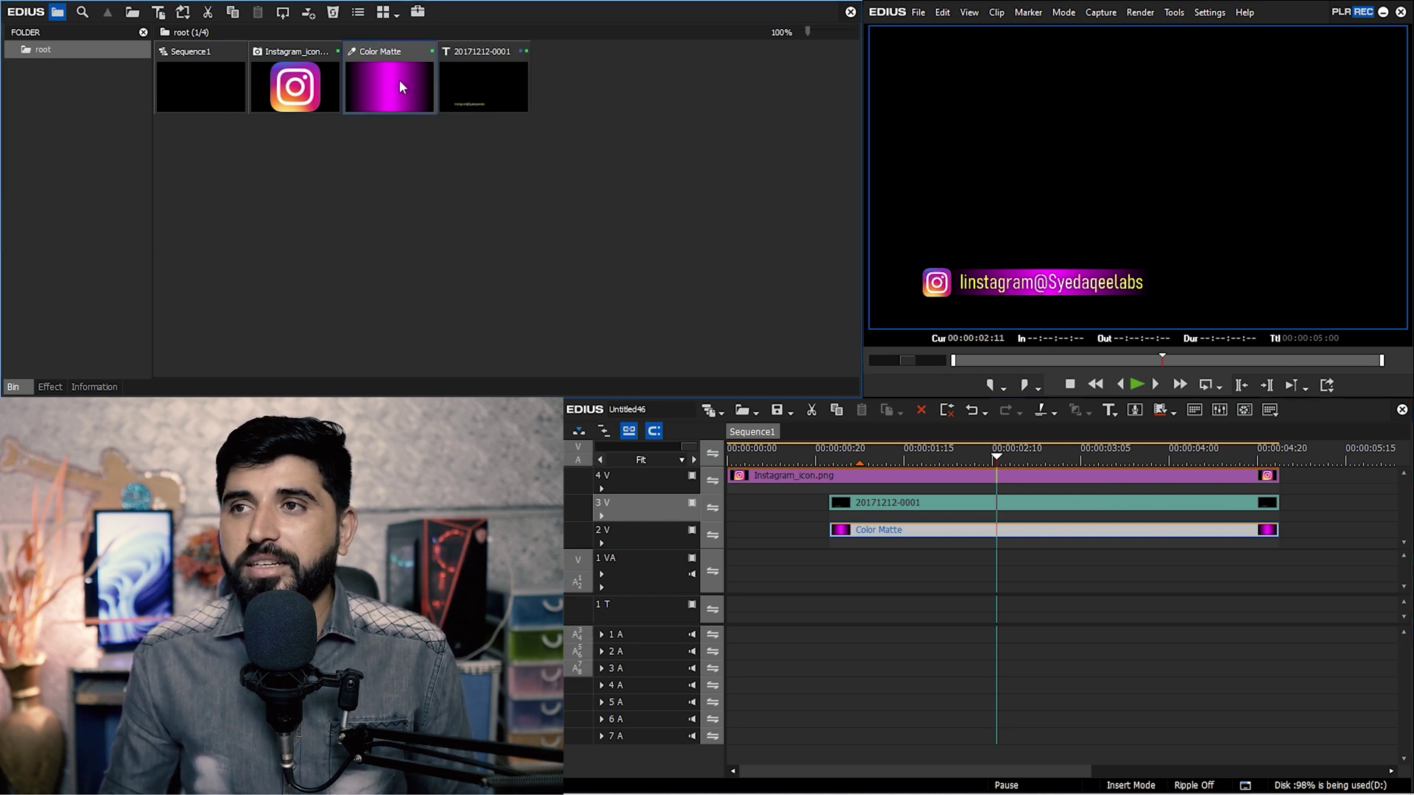
{"action": "left_click", "coordinate": [58, 91]}
{"action": "left_click_drag", "start_coordinate": [227, 168], "coordinate": [224, 126]}
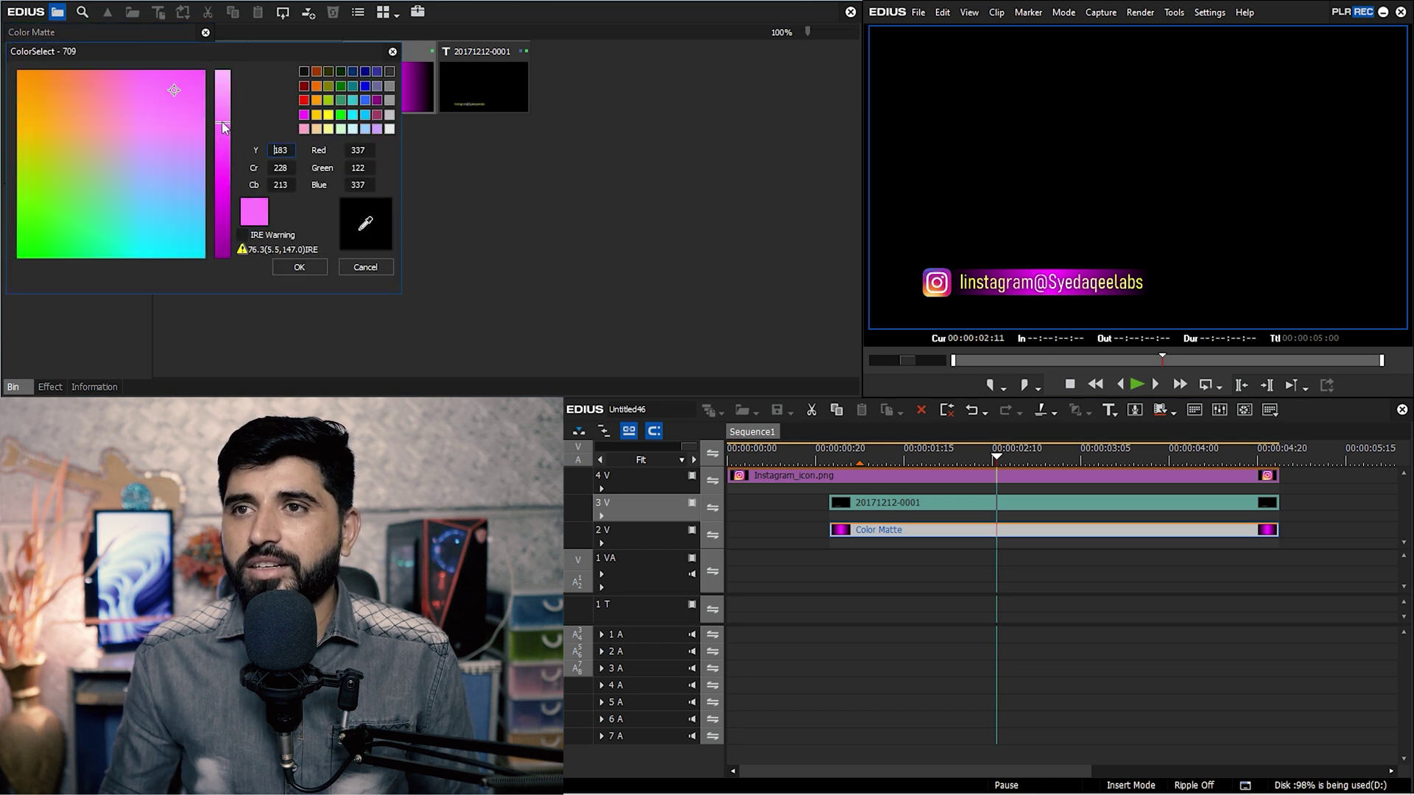
{"action": "left_click", "coordinate": [299, 268]}
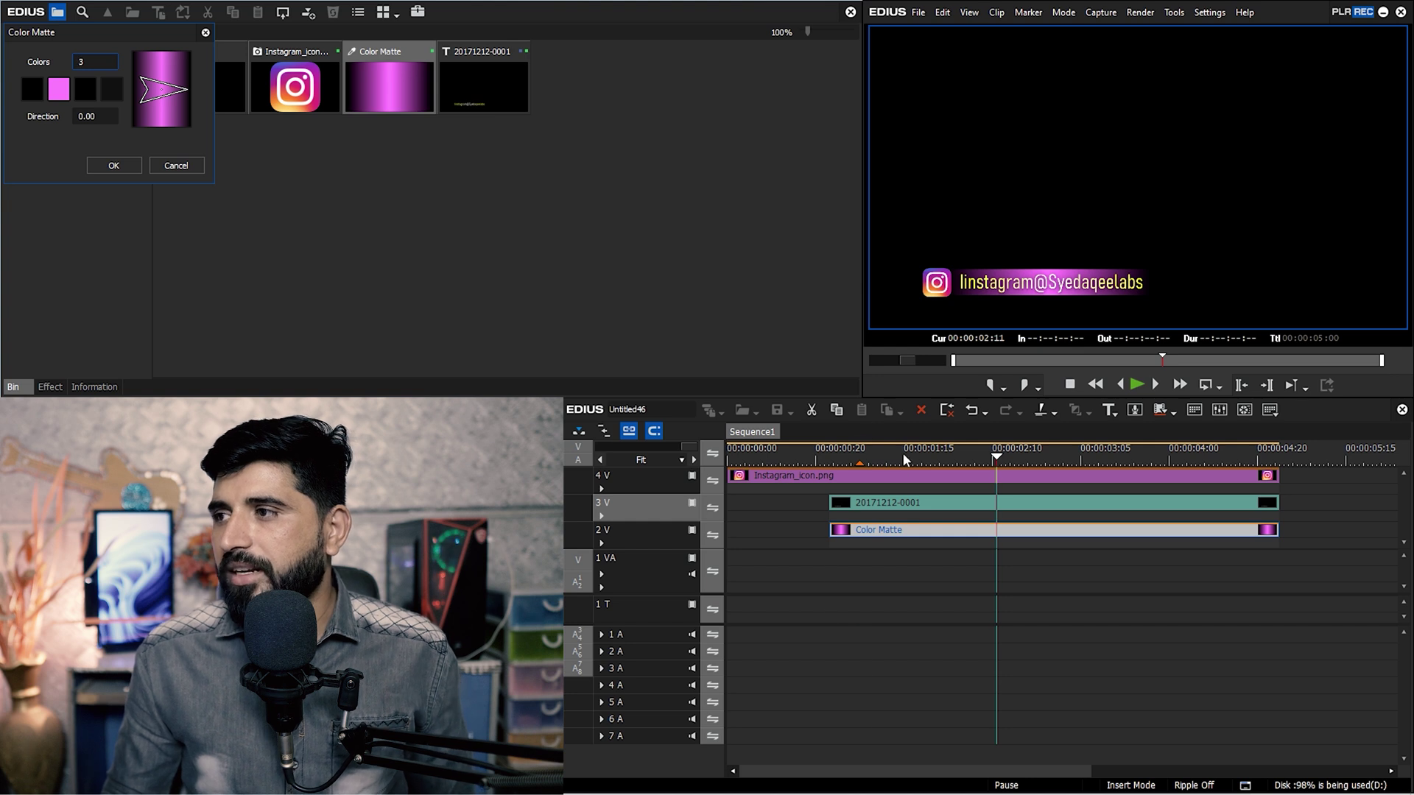
{"action": "key", "text": "Home"}
{"action": "key", "text": "space"}
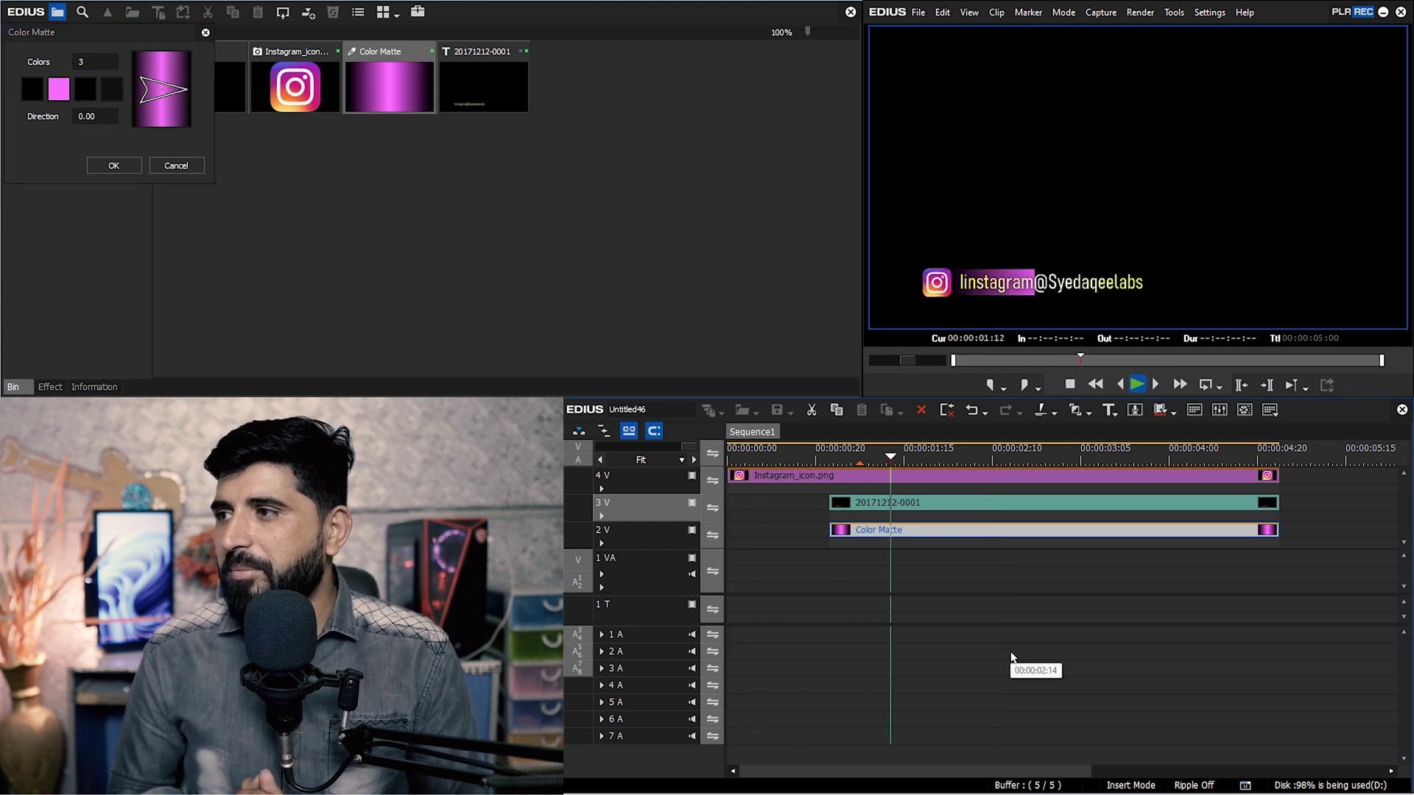
{"action": "key", "text": "space"}
{"action": "left_click_drag", "start_coordinate": [905, 458], "coordinate": [950, 471]}
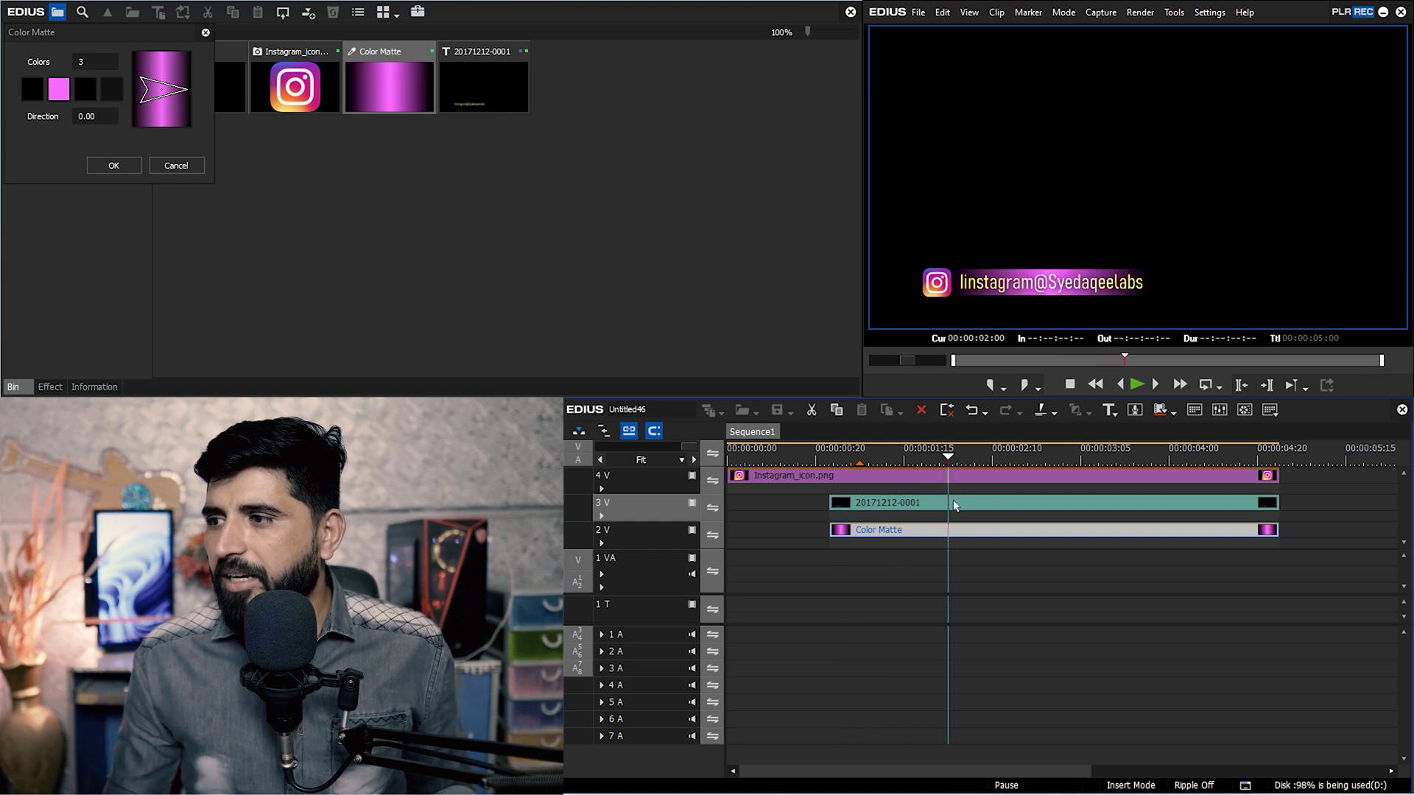
{"action": "left_click", "coordinate": [953, 501]}
{"action": "key", "text": "n"}
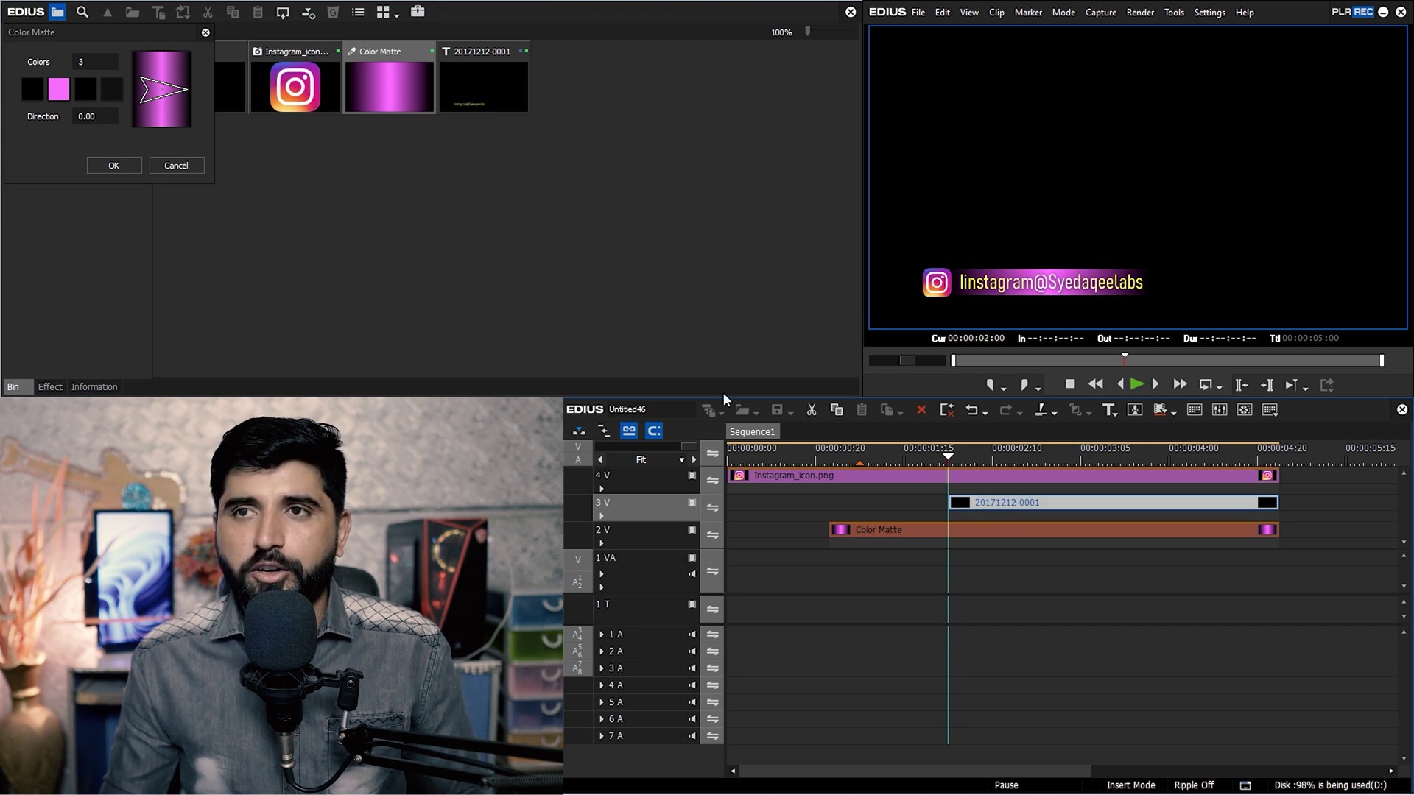
{"action": "left_click", "coordinate": [137, 165]}
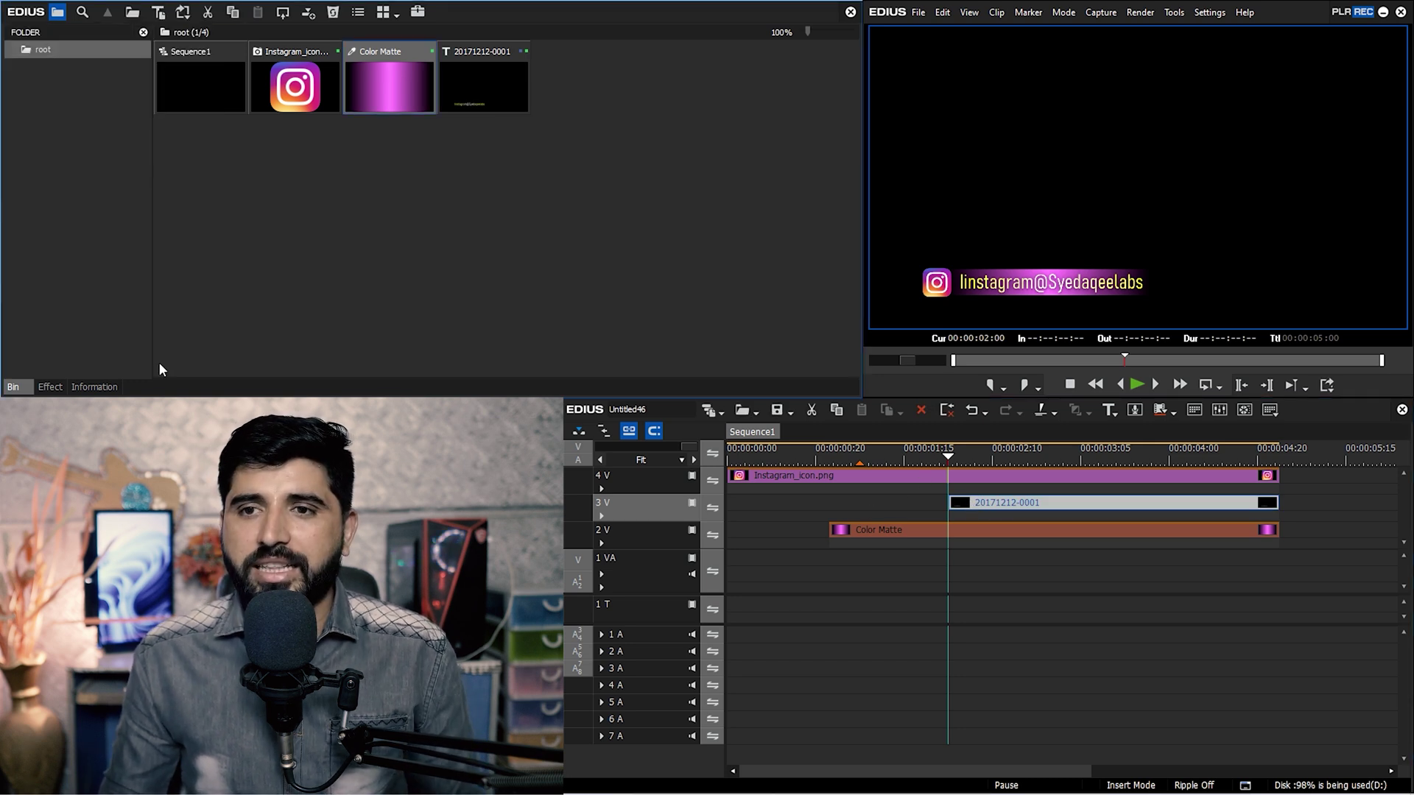
{"action": "left_click", "coordinate": [51, 387]}
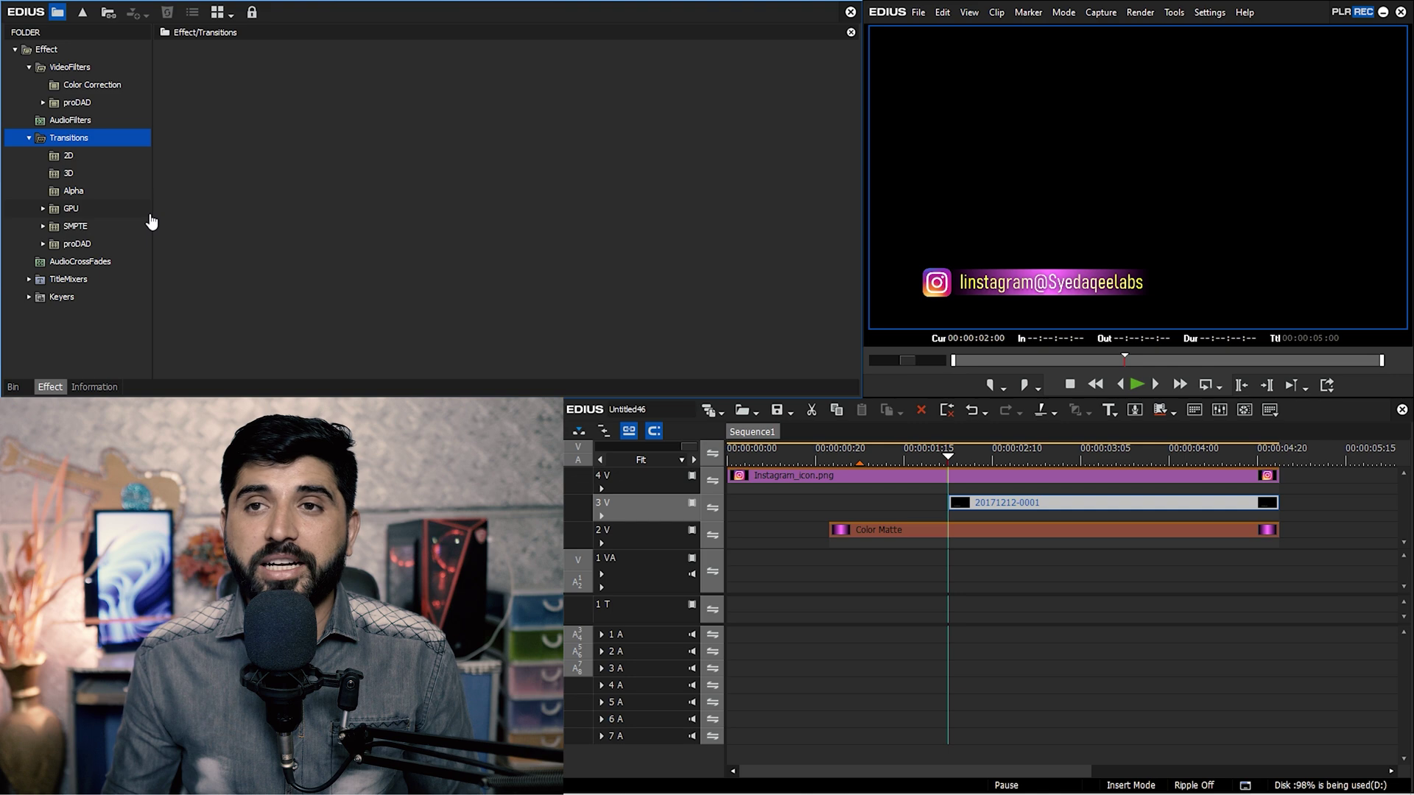
{"action": "left_click", "coordinate": [70, 157]}
{"action": "left_click", "coordinate": [78, 69]}
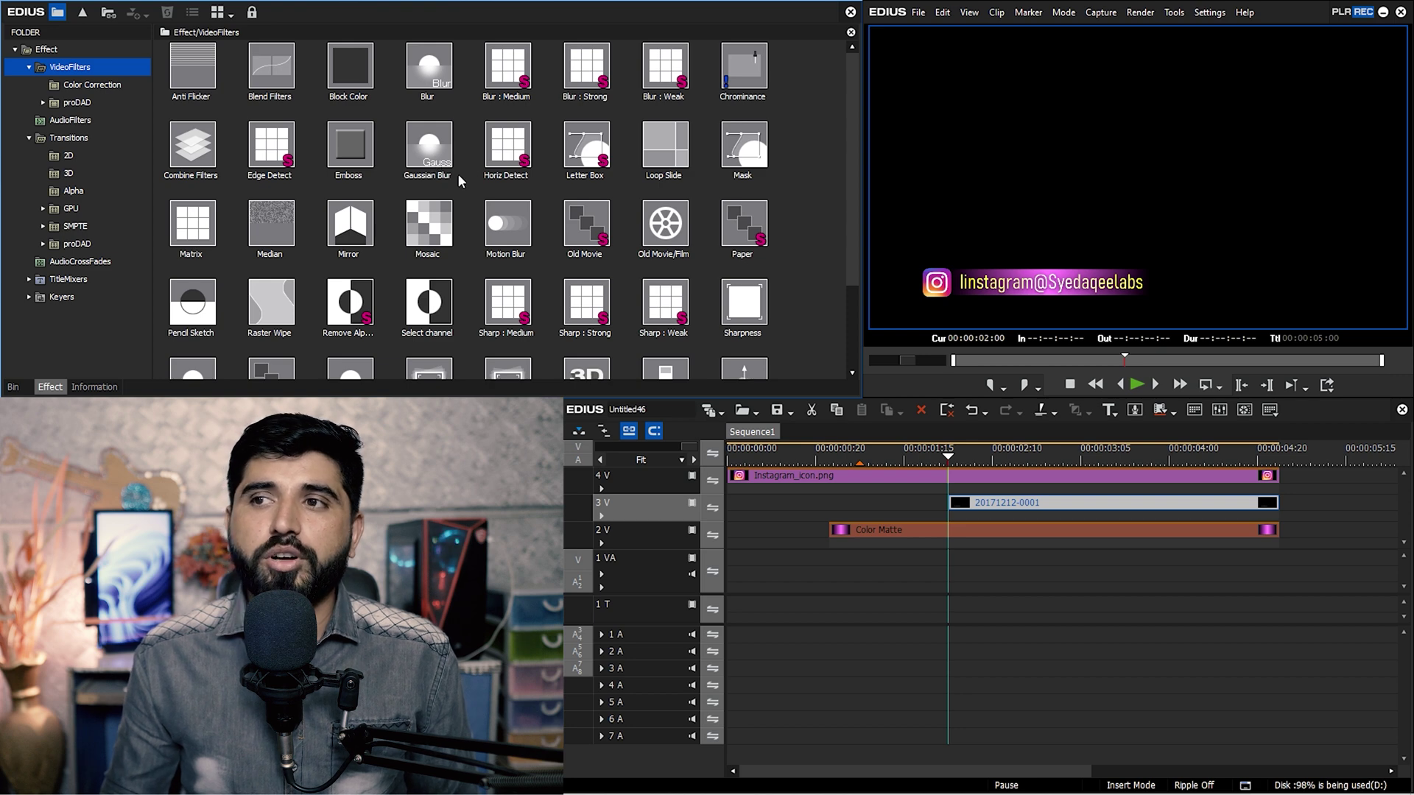
{"action": "left_click_drag", "start_coordinate": [430, 147], "coordinate": [934, 508]}
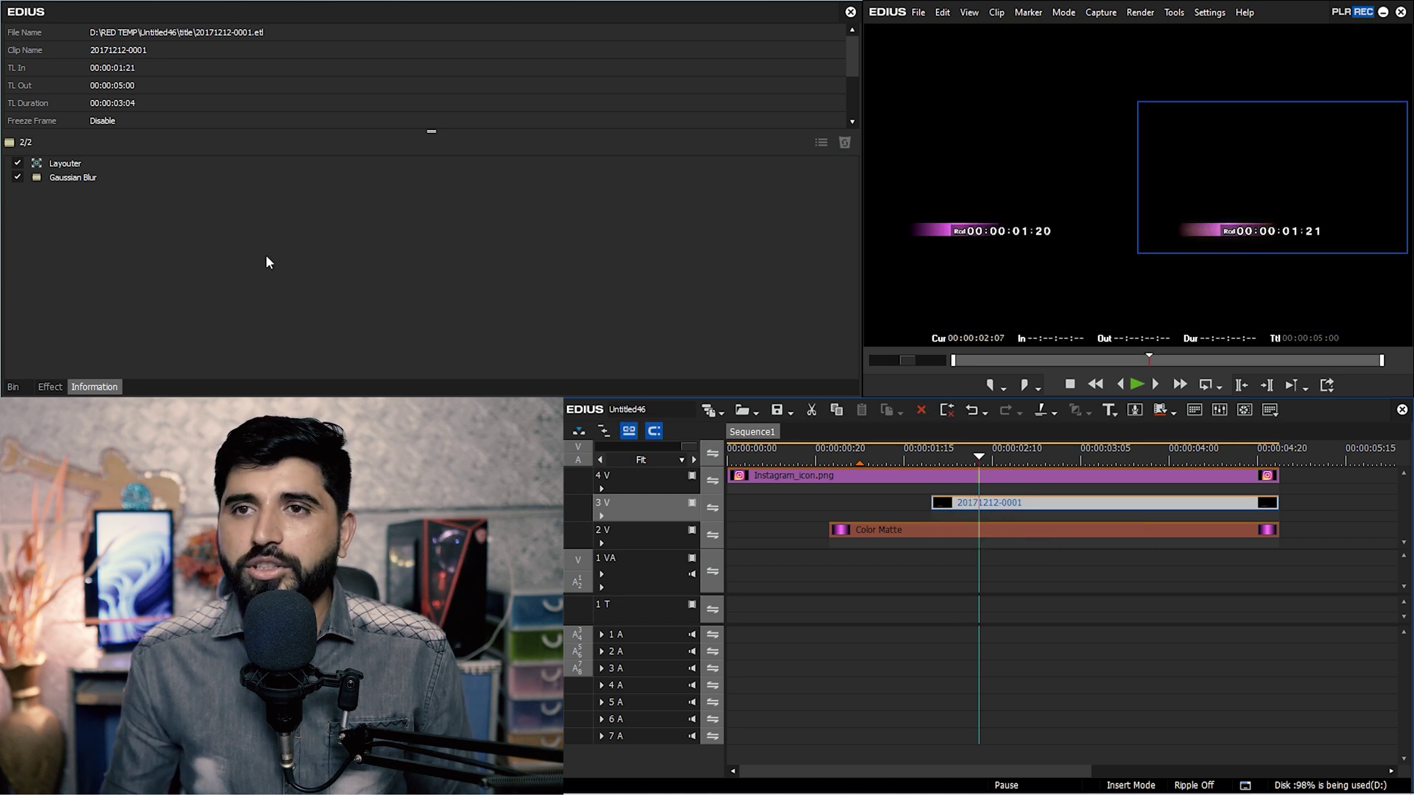
In the Gaussian Blur settings, set a 0% blur keyframe twelve frames into the title.
{"action": "double_click", "coordinate": [107, 179]}
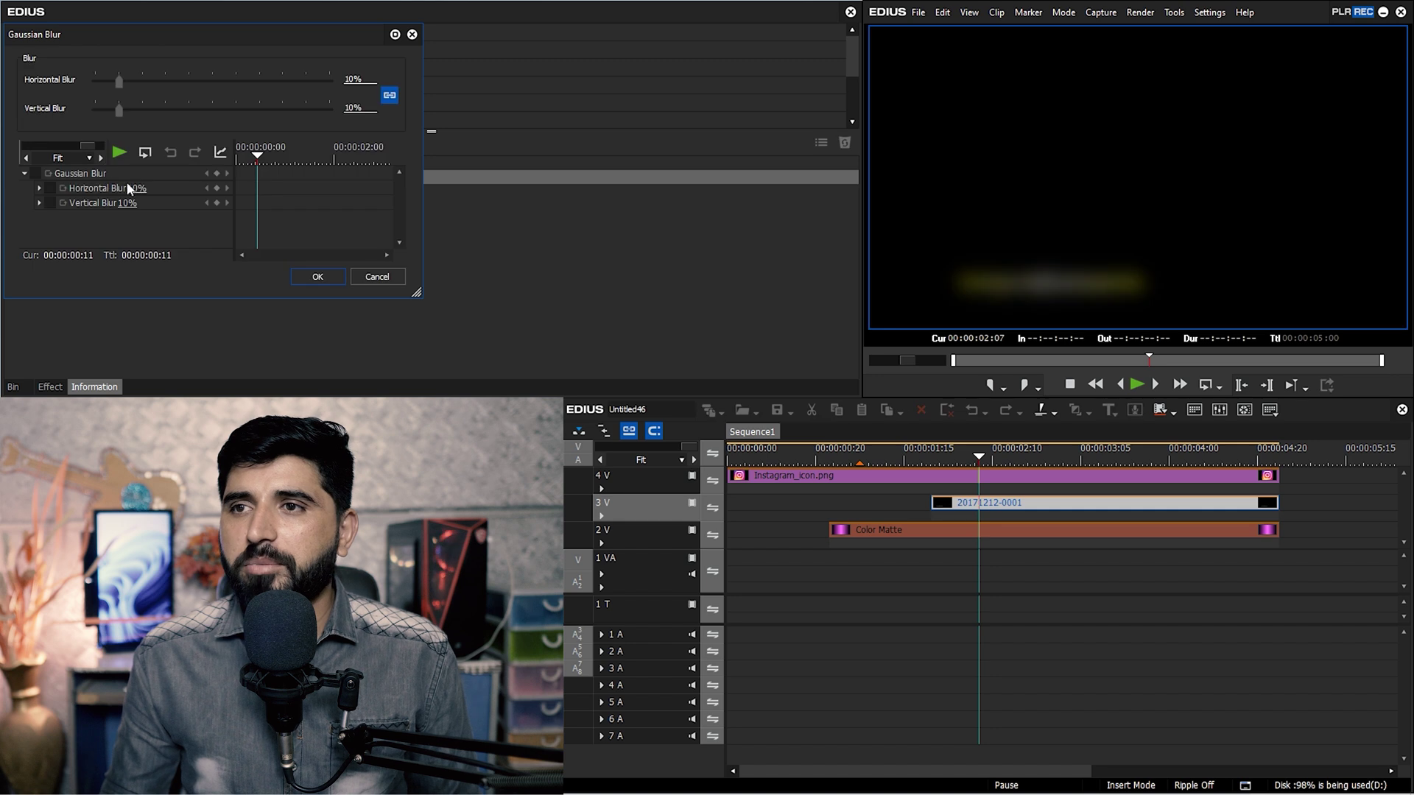
{"action": "left_click", "coordinate": [26, 174]}
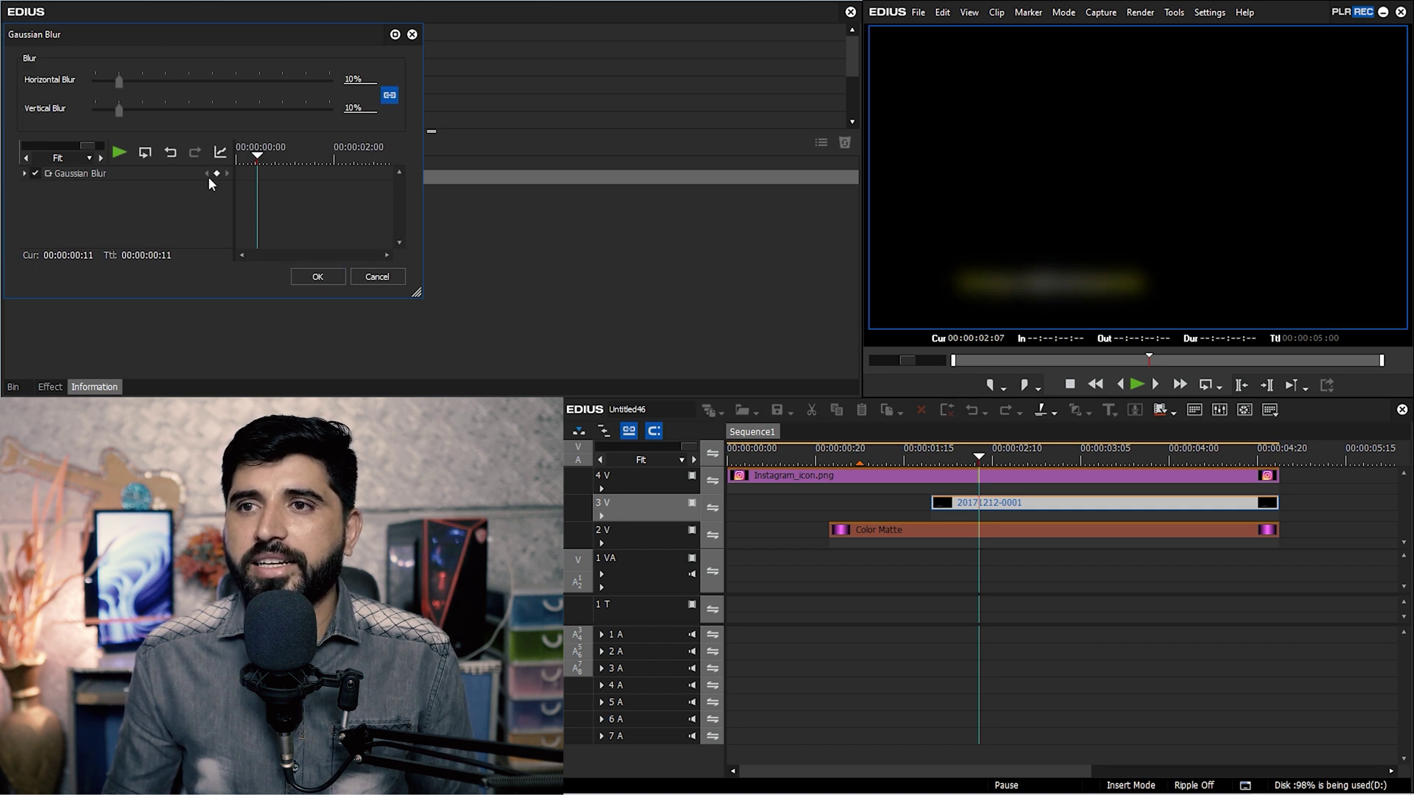
{"action": "left_click_drag", "start_coordinate": [251, 162], "coordinate": [204, 154]}
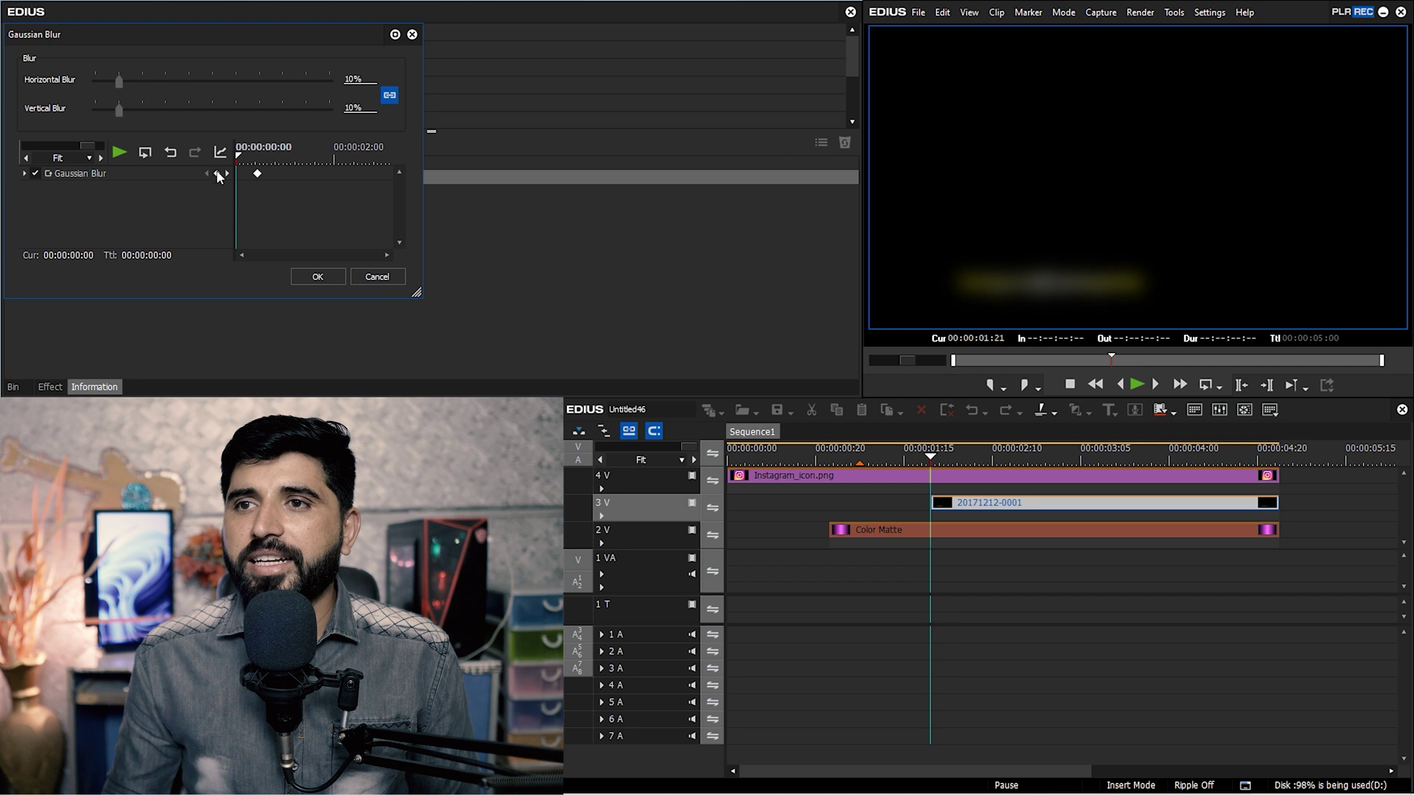
{"action": "left_click_drag", "start_coordinate": [238, 154], "coordinate": [257, 163]}
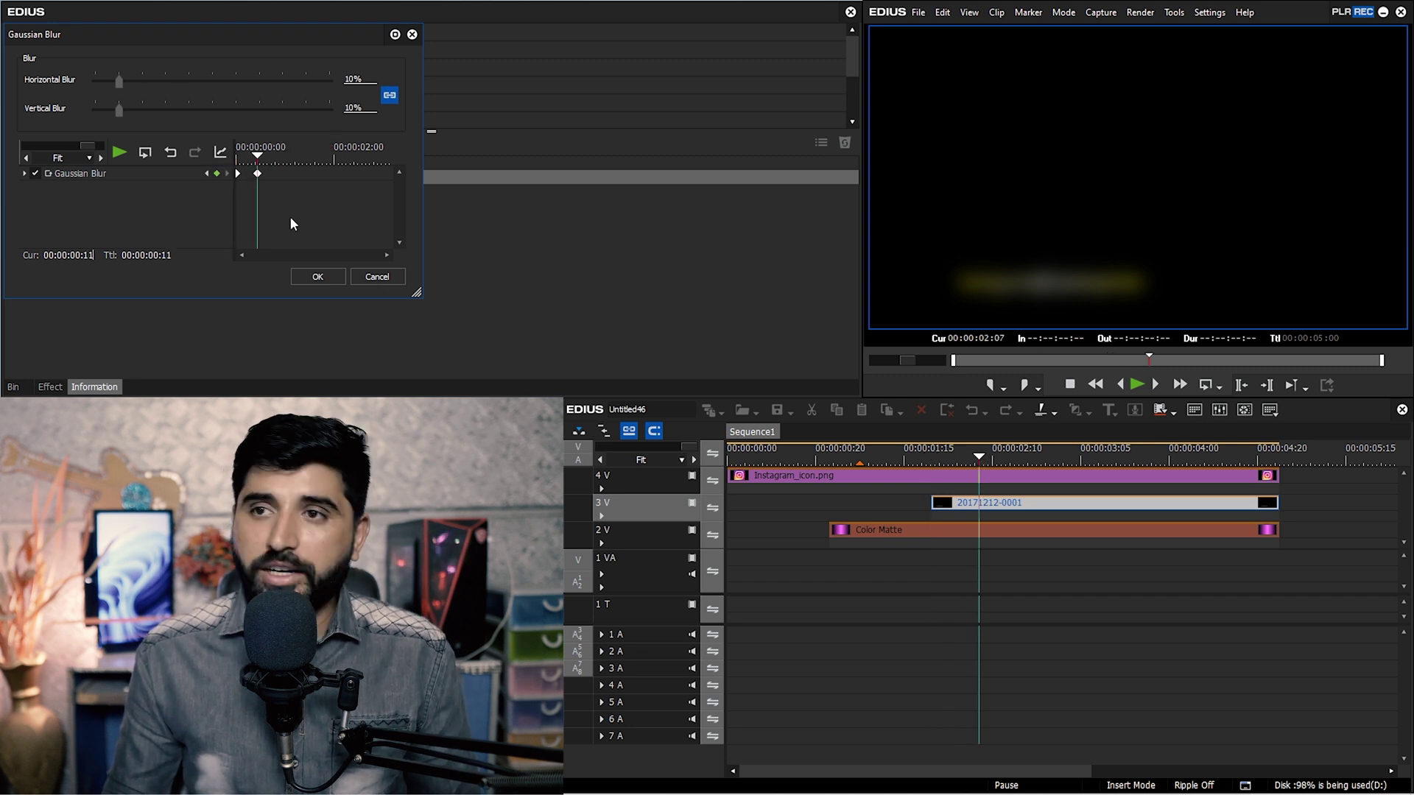
{"action": "left_click", "coordinate": [103, 156]}
{"action": "left_click", "coordinate": [102, 157]}
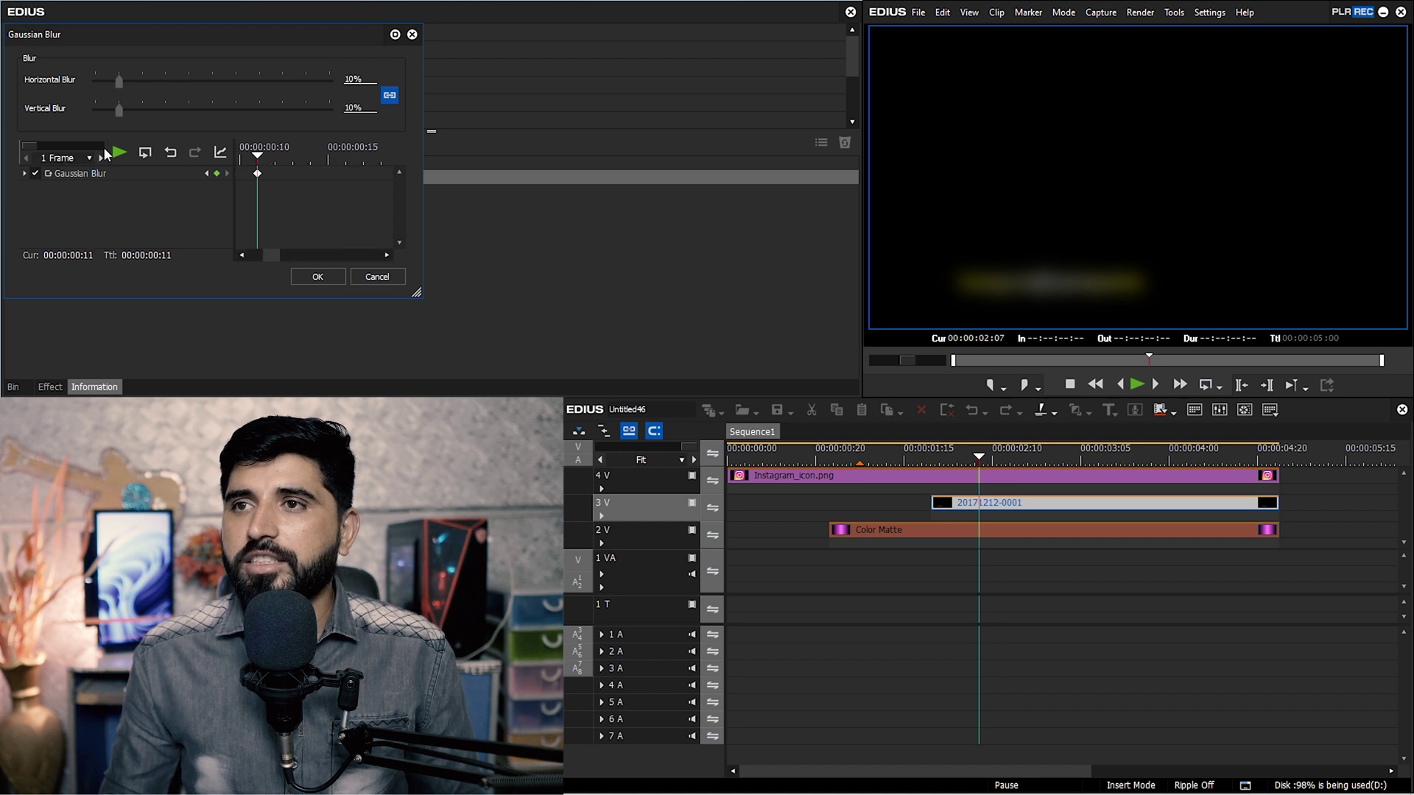
{"action": "type", "text": "0"}
{"action": "key", "text": "Return"}
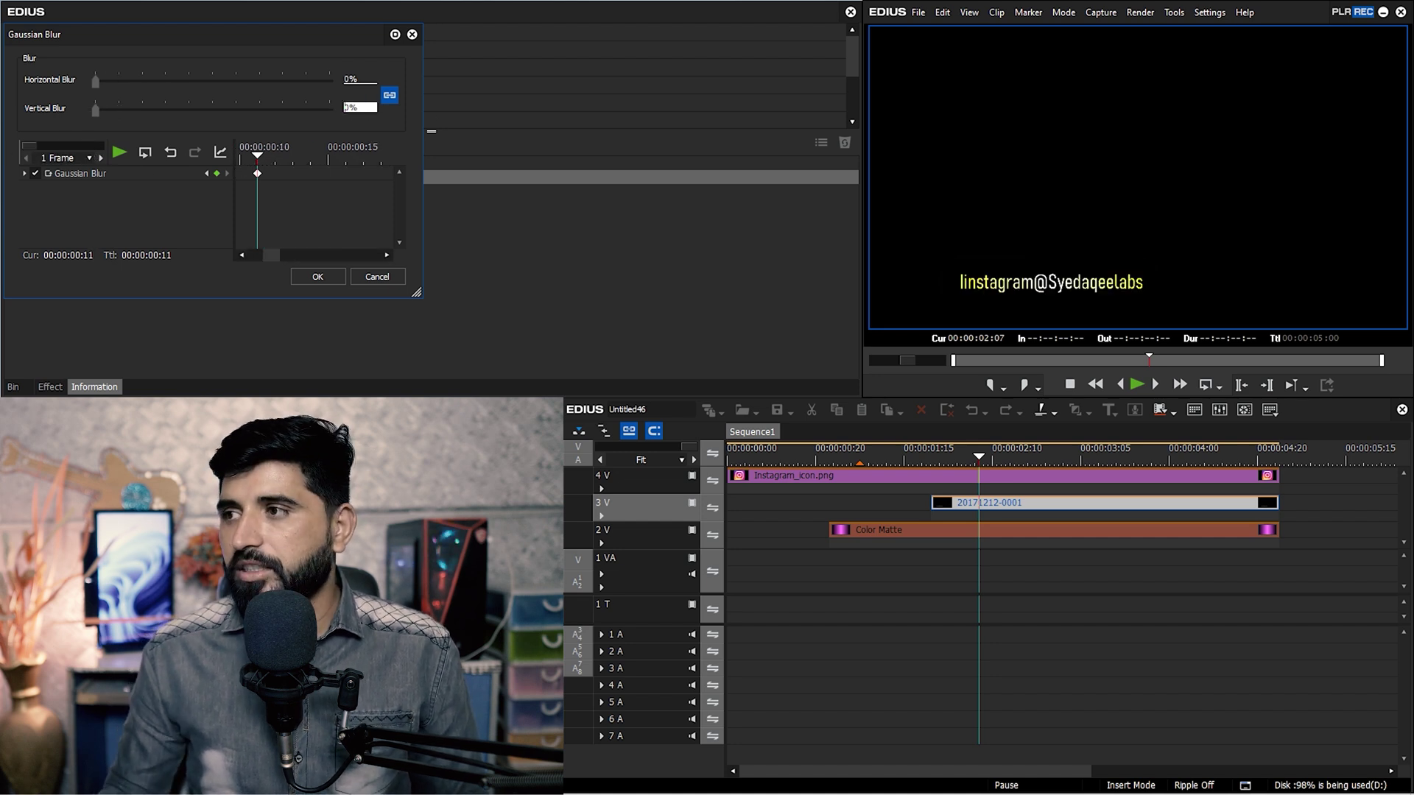
Raise the blur at the title's first keyframe, apply it, and preview the blur-in.
{"action": "left_click", "coordinate": [206, 173]}
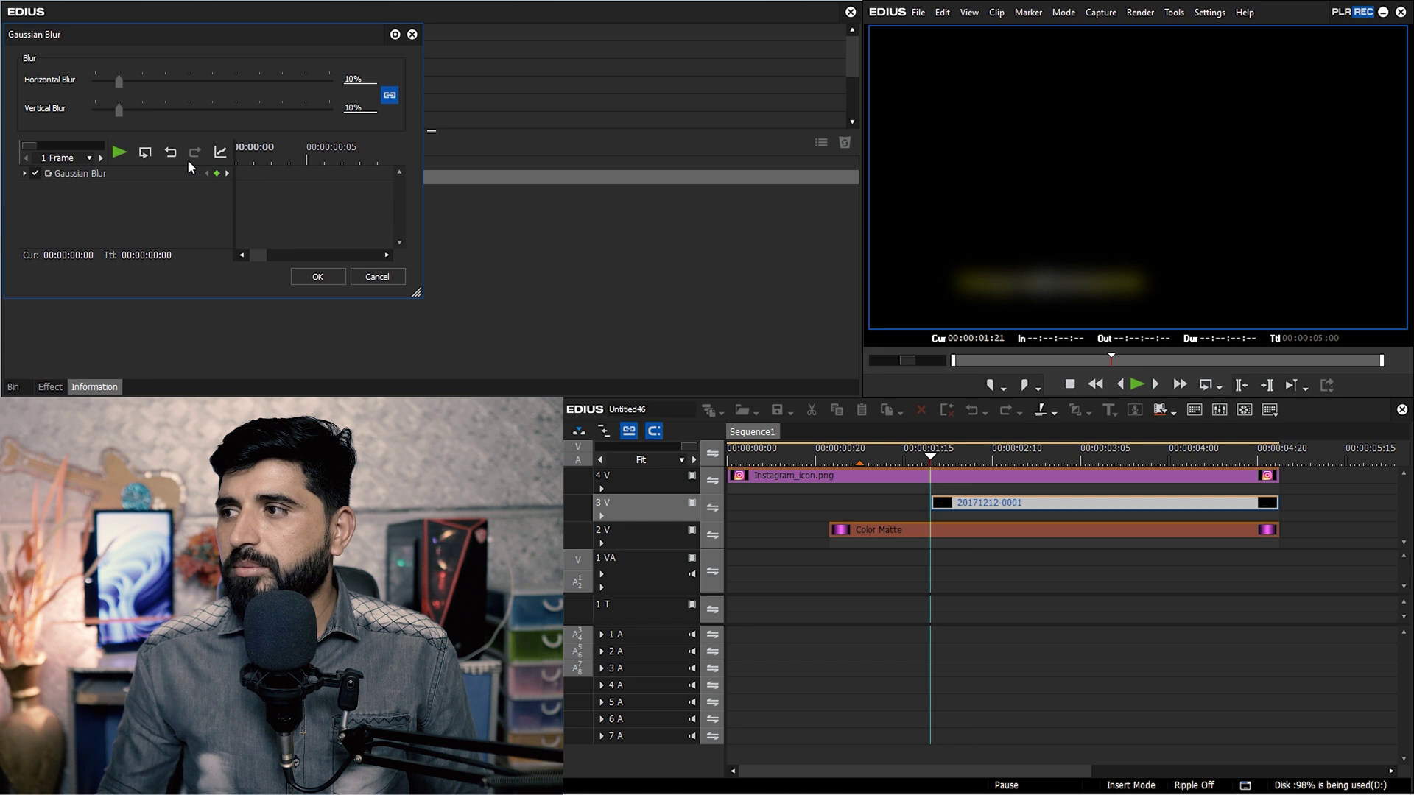
{"action": "left_click_drag", "start_coordinate": [265, 253], "coordinate": [218, 254]}
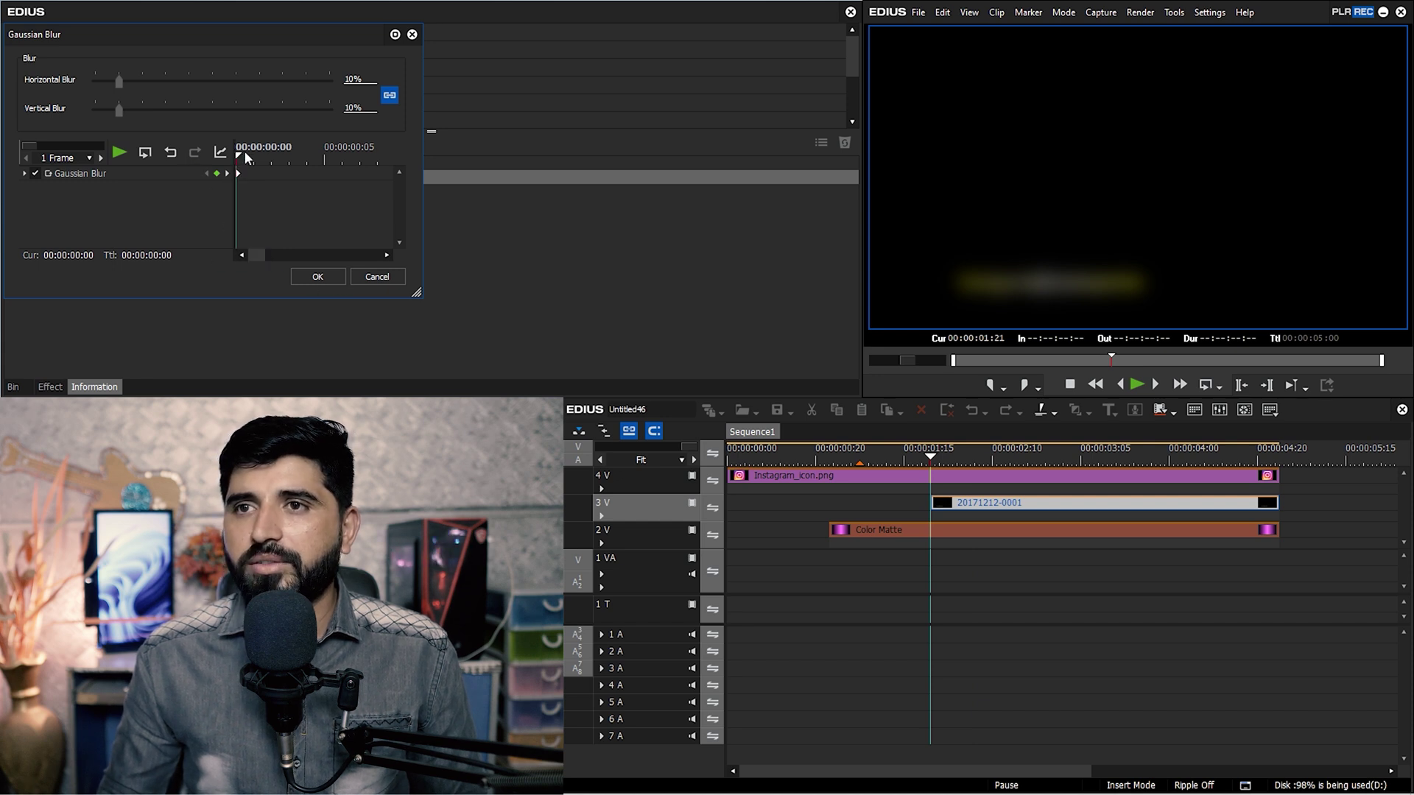
{"action": "left_click_drag", "start_coordinate": [121, 108], "coordinate": [165, 112]}
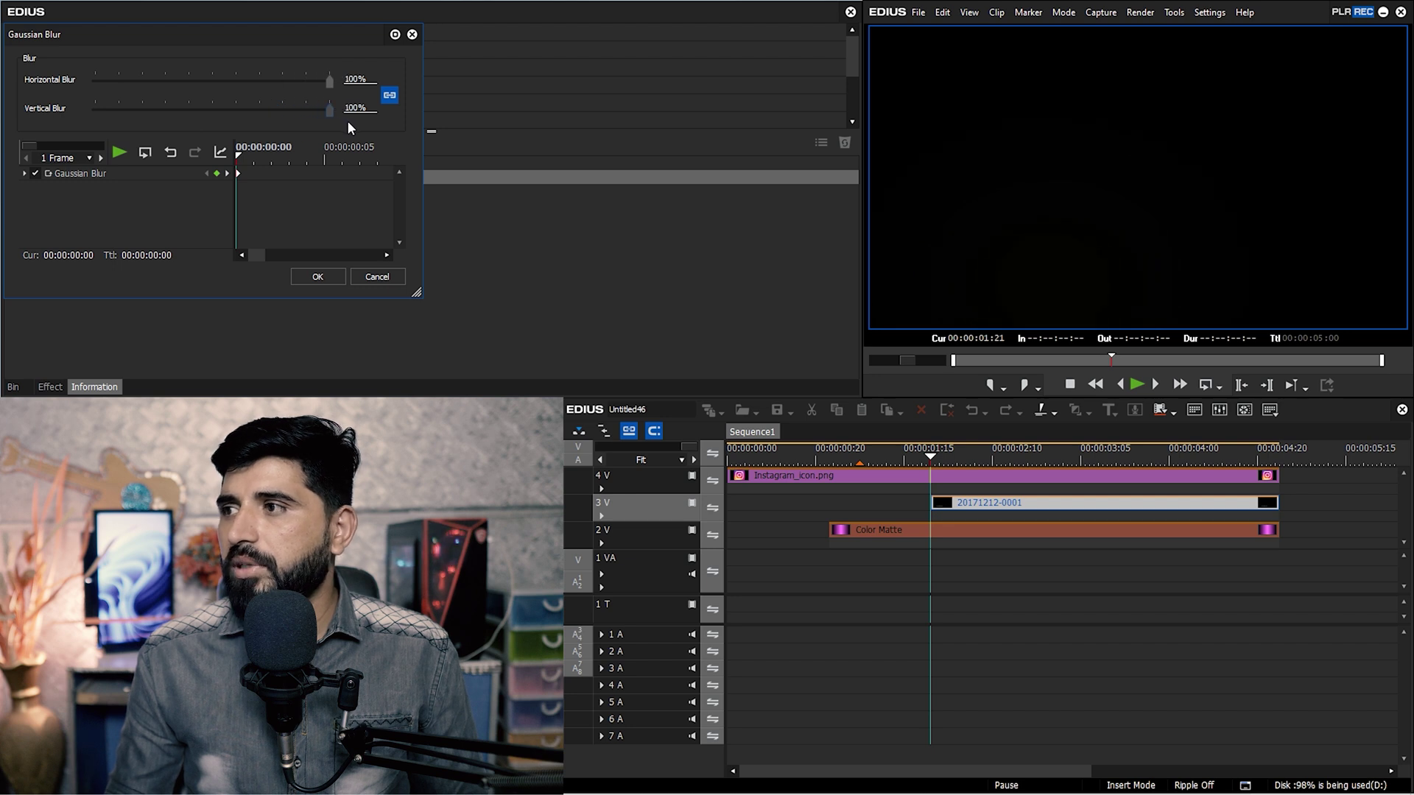
{"action": "left_click", "coordinate": [321, 277]}
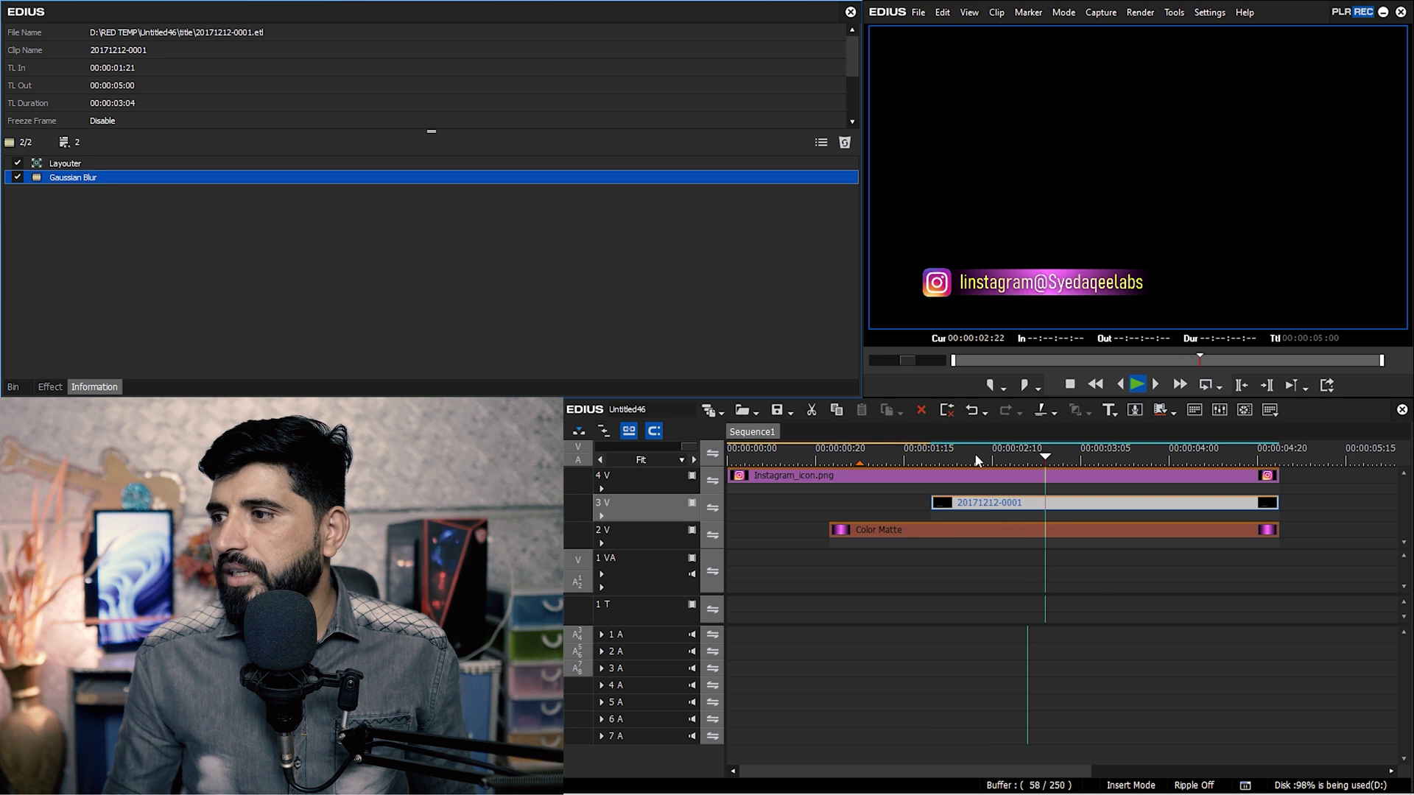
{"action": "left_click", "coordinate": [932, 459]}
{"action": "key", "text": "space"}
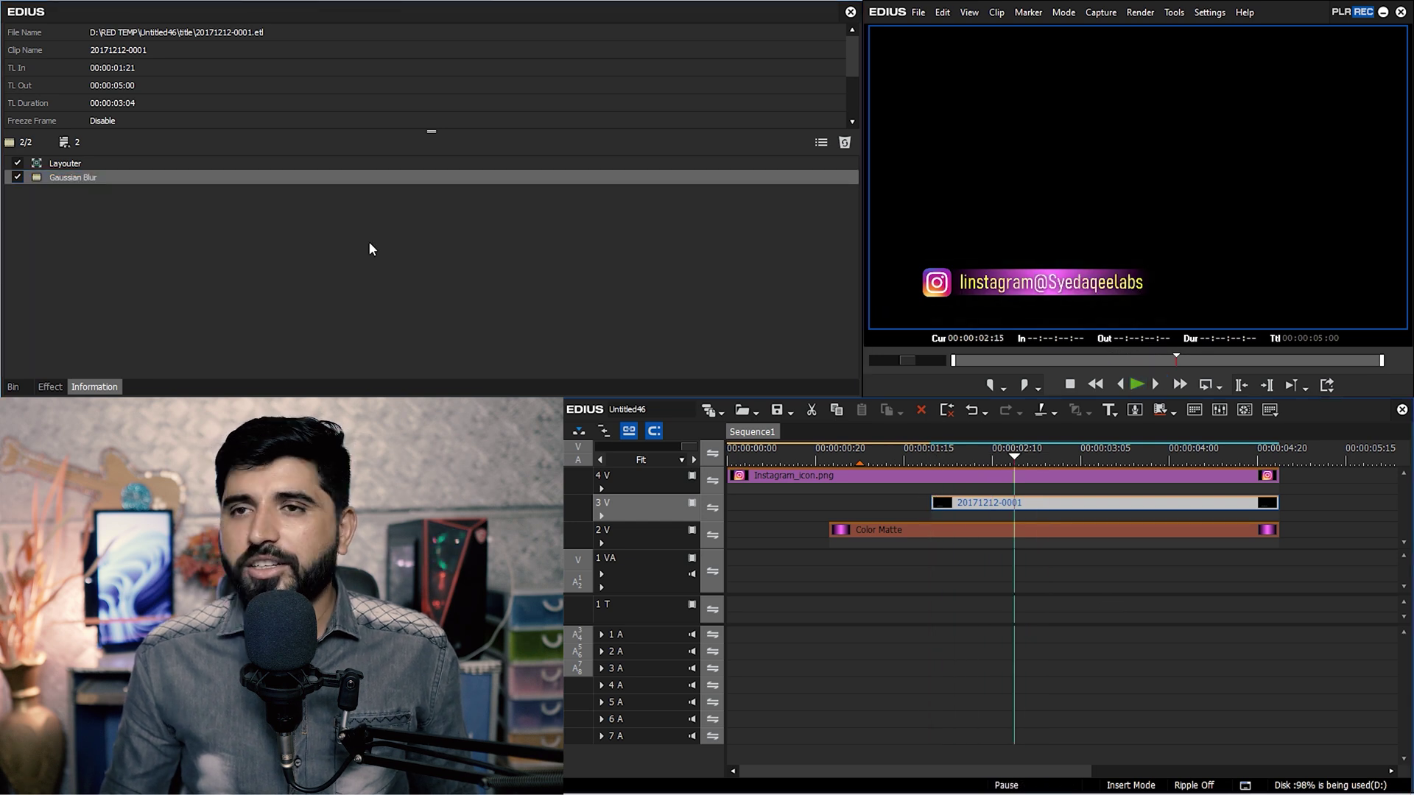
Set the starting Gaussian Blur keyframe to 3% and return the playhead to the title's start.
{"action": "double_click", "coordinate": [178, 179]}
{"action": "left_click", "coordinate": [207, 173]}
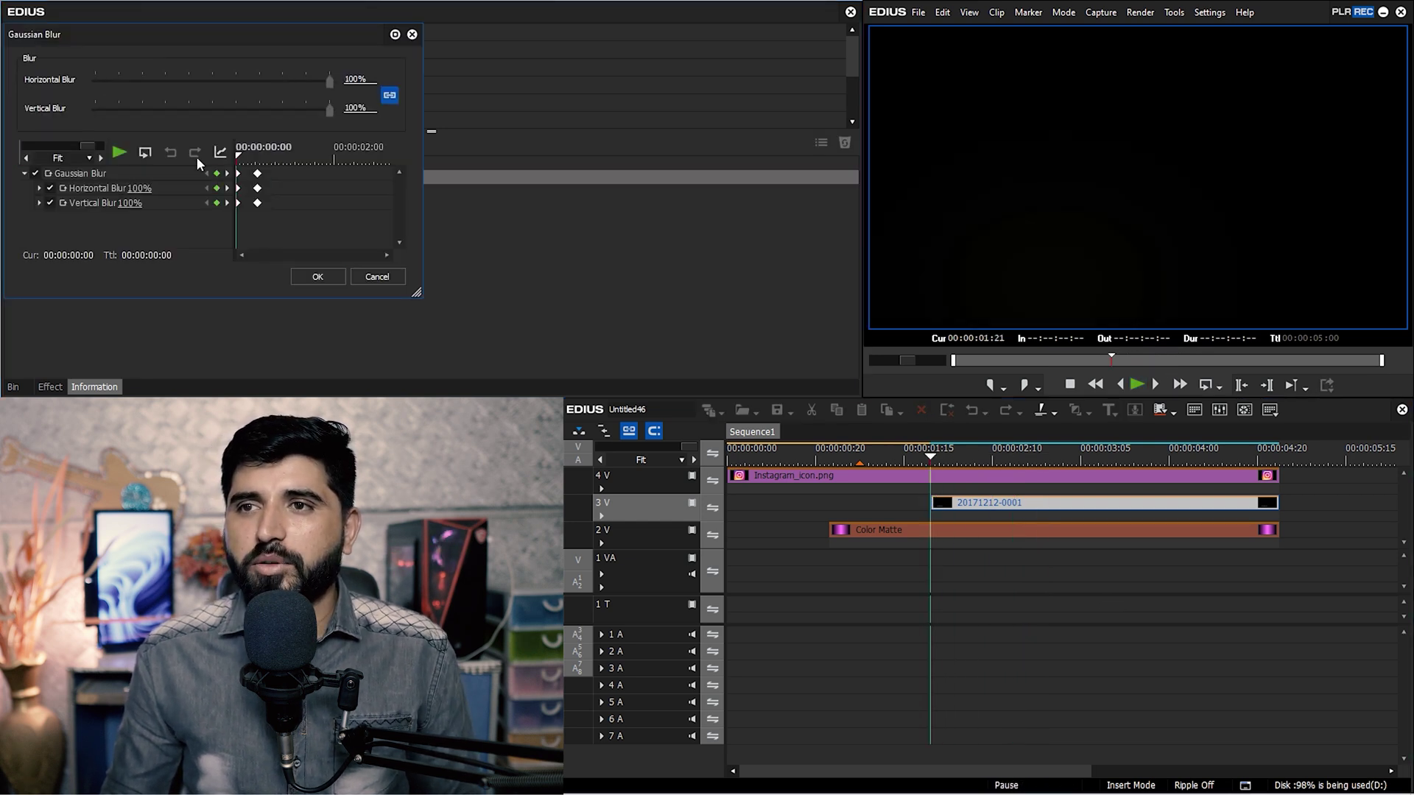
{"action": "left_click", "coordinate": [354, 108]}
{"action": "type", "text": "3"}
{"action": "key", "text": "Return"}
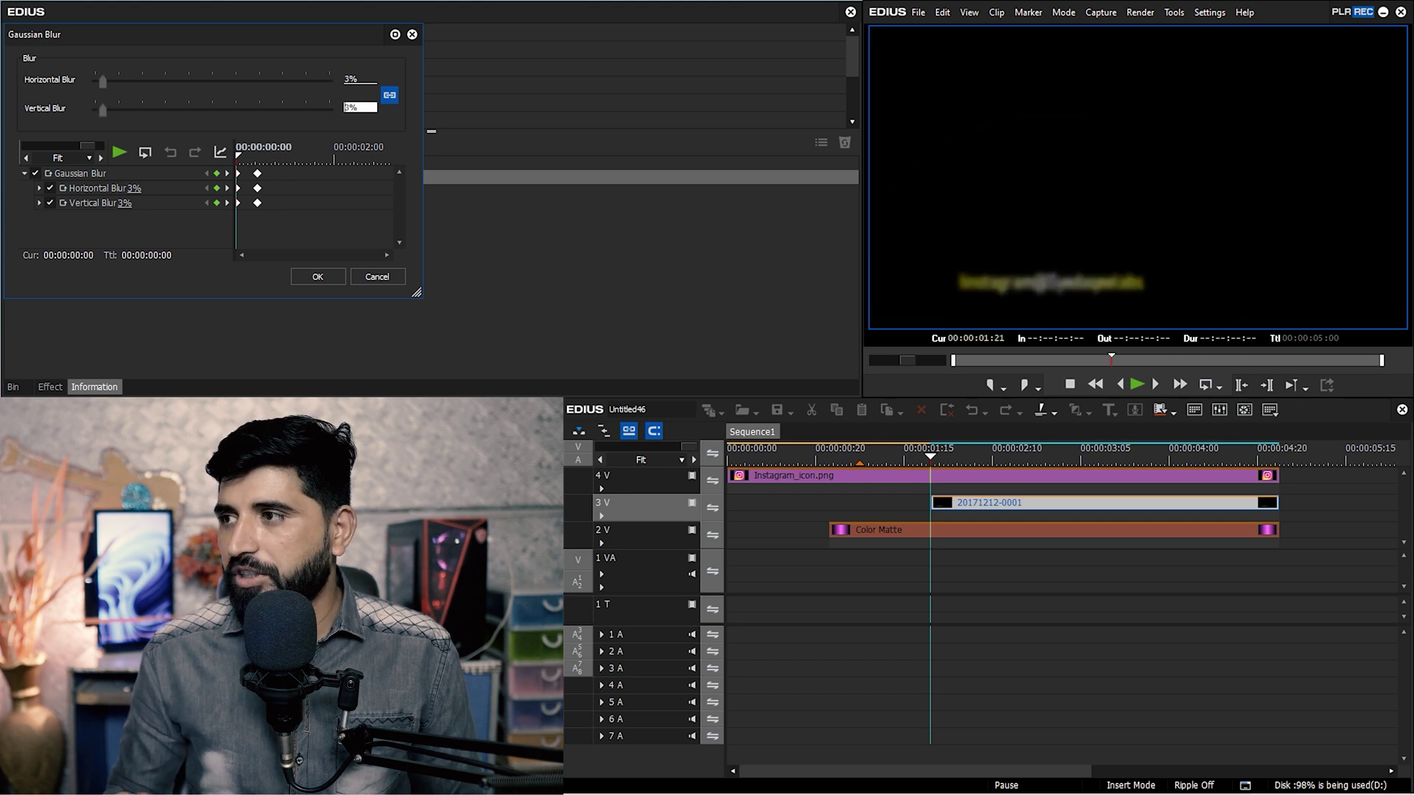
{"action": "left_click", "coordinate": [318, 277]}
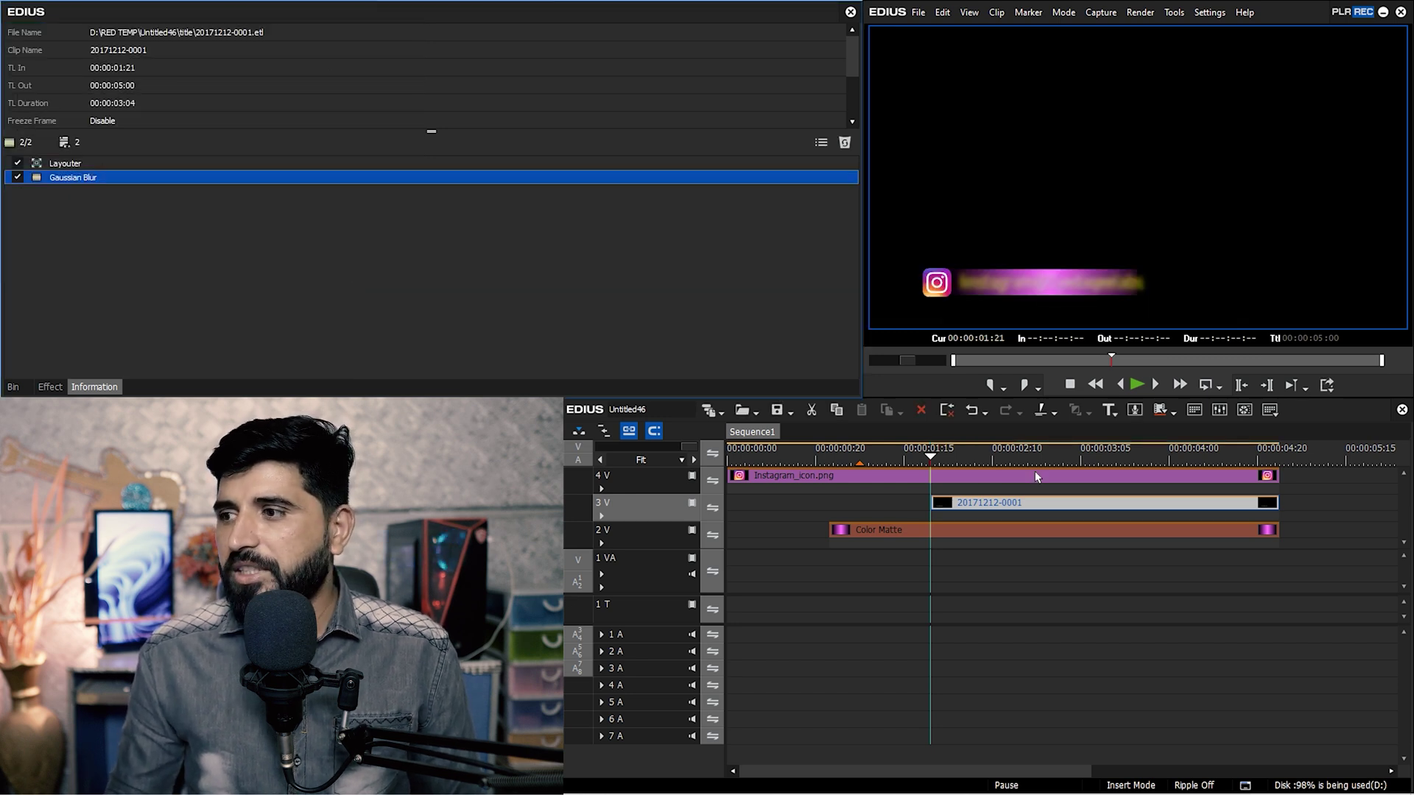
{"action": "left_click", "coordinate": [908, 458]}
{"action": "left_click_drag", "start_coordinate": [1020, 457], "coordinate": [987, 471]}
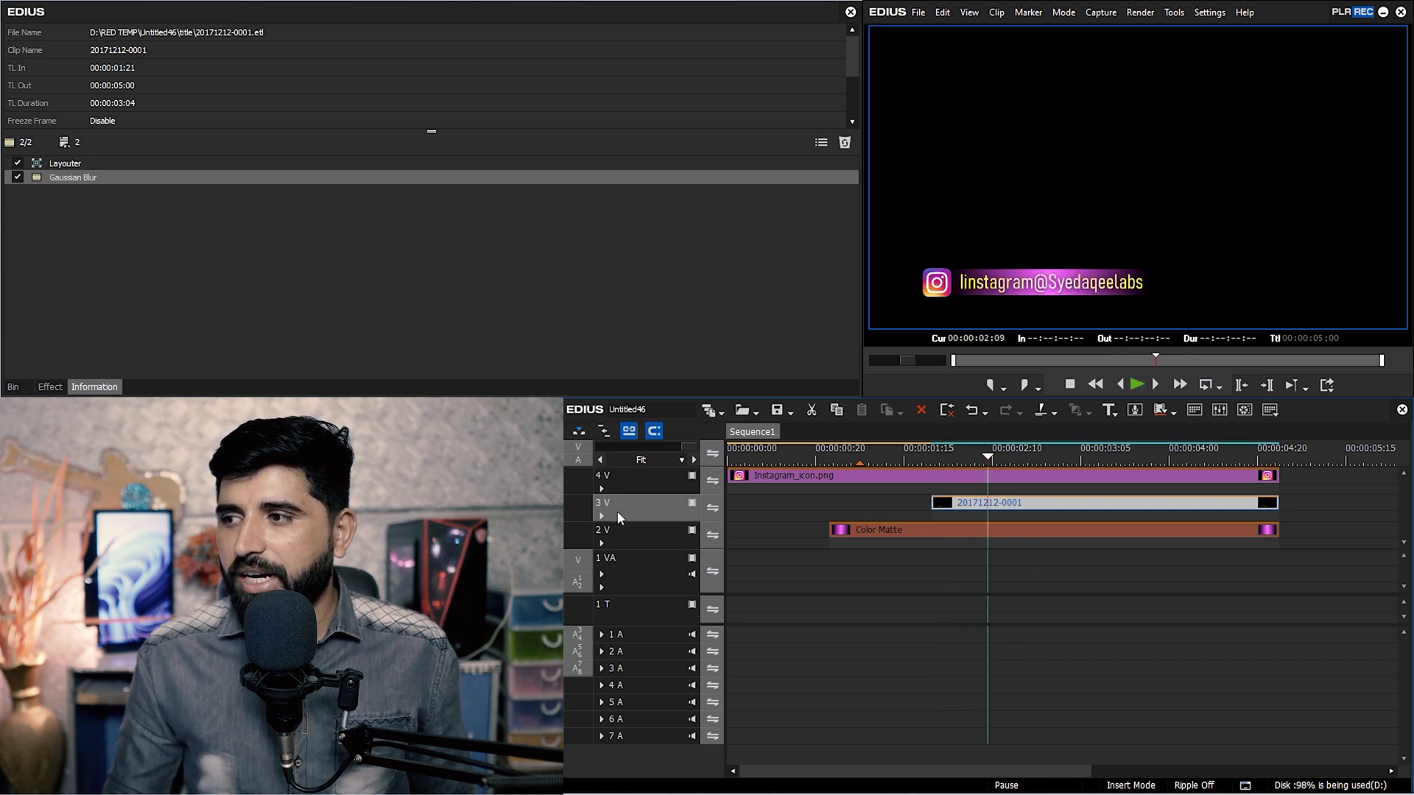
Add a 2D Dissolve fade-in to the 3 V title clip's start, lengthen it, save, and preview.
{"action": "left_click", "coordinate": [59, 389]}
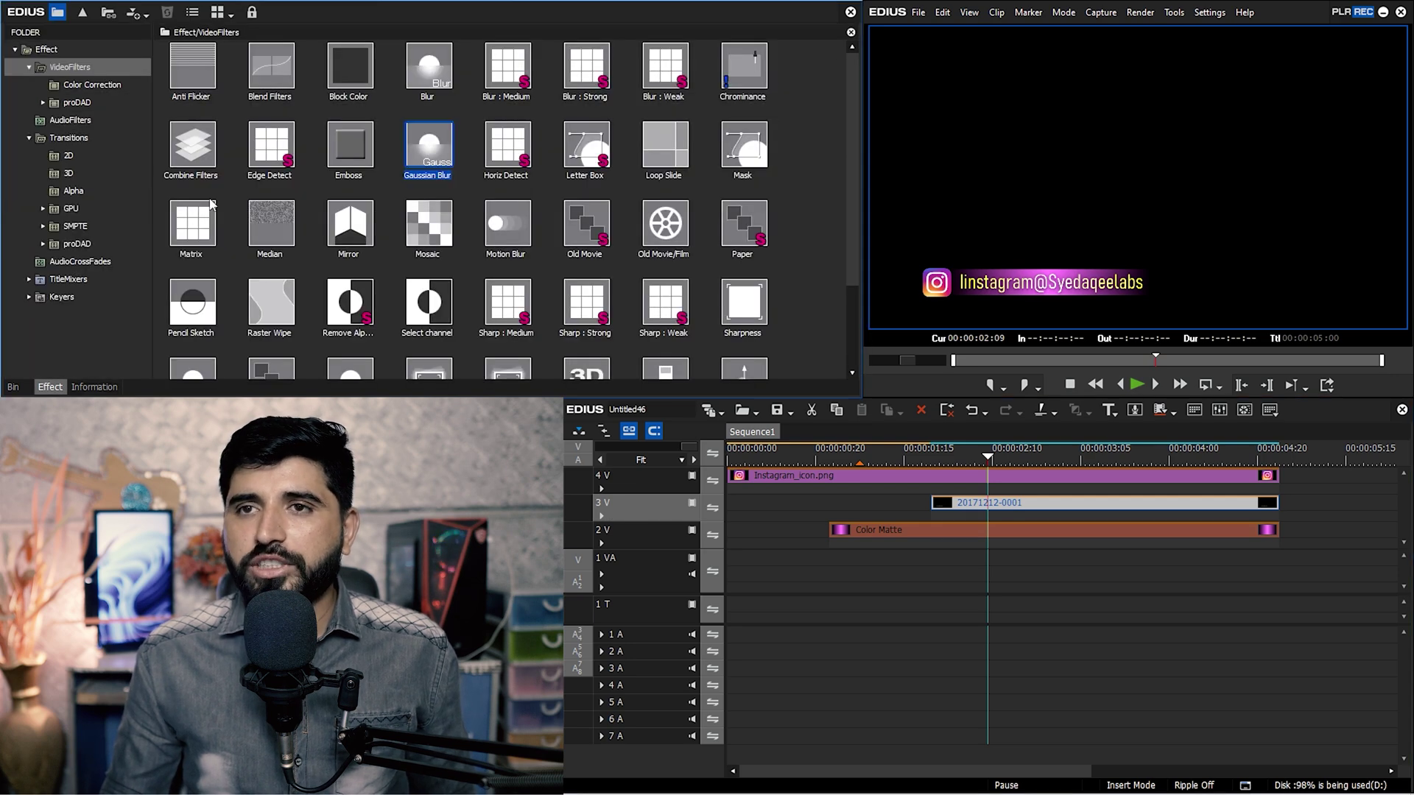
{"action": "left_click", "coordinate": [67, 156]}
{"action": "left_click_drag", "start_coordinate": [745, 70], "coordinate": [971, 520]}
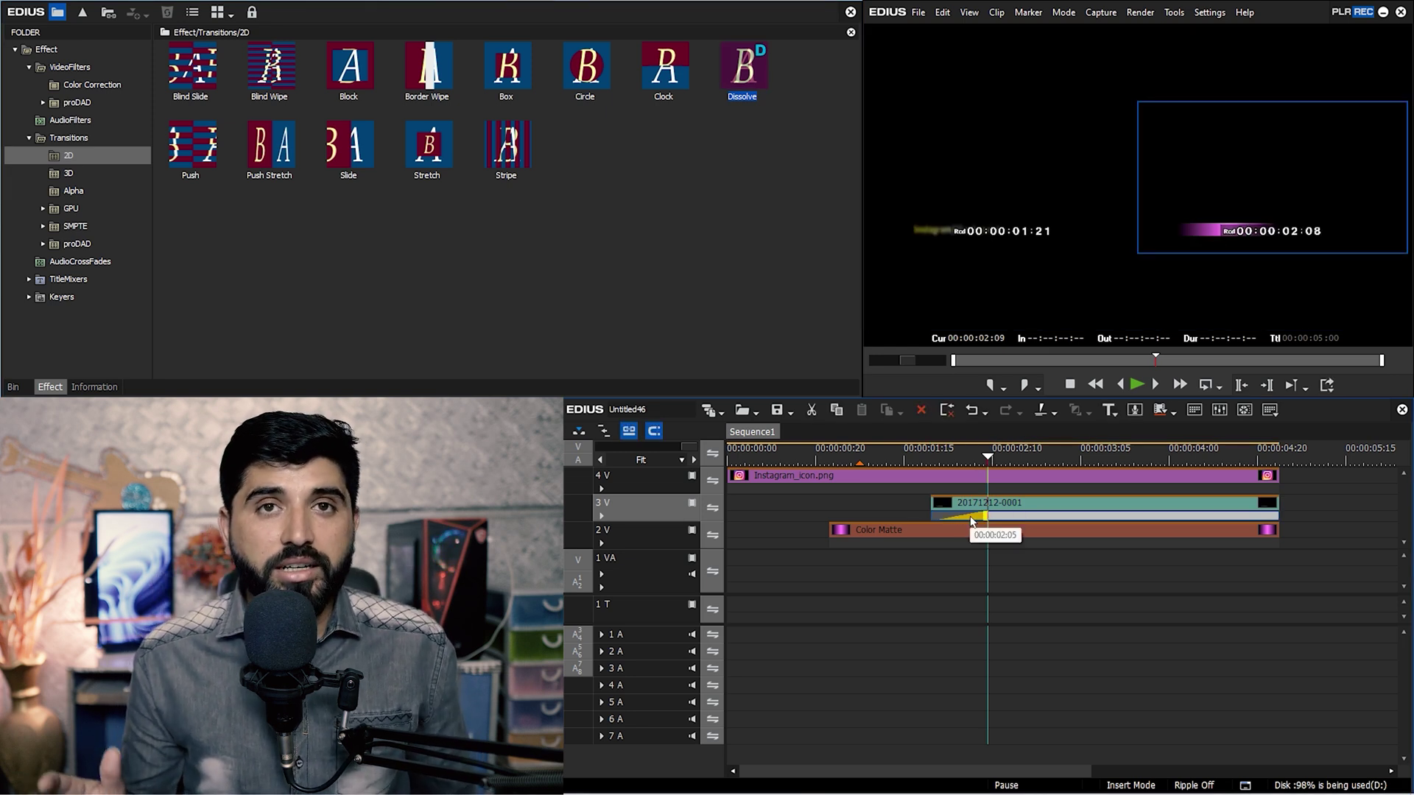
{"action": "left_click_drag", "start_coordinate": [971, 520], "coordinate": [971, 520]}
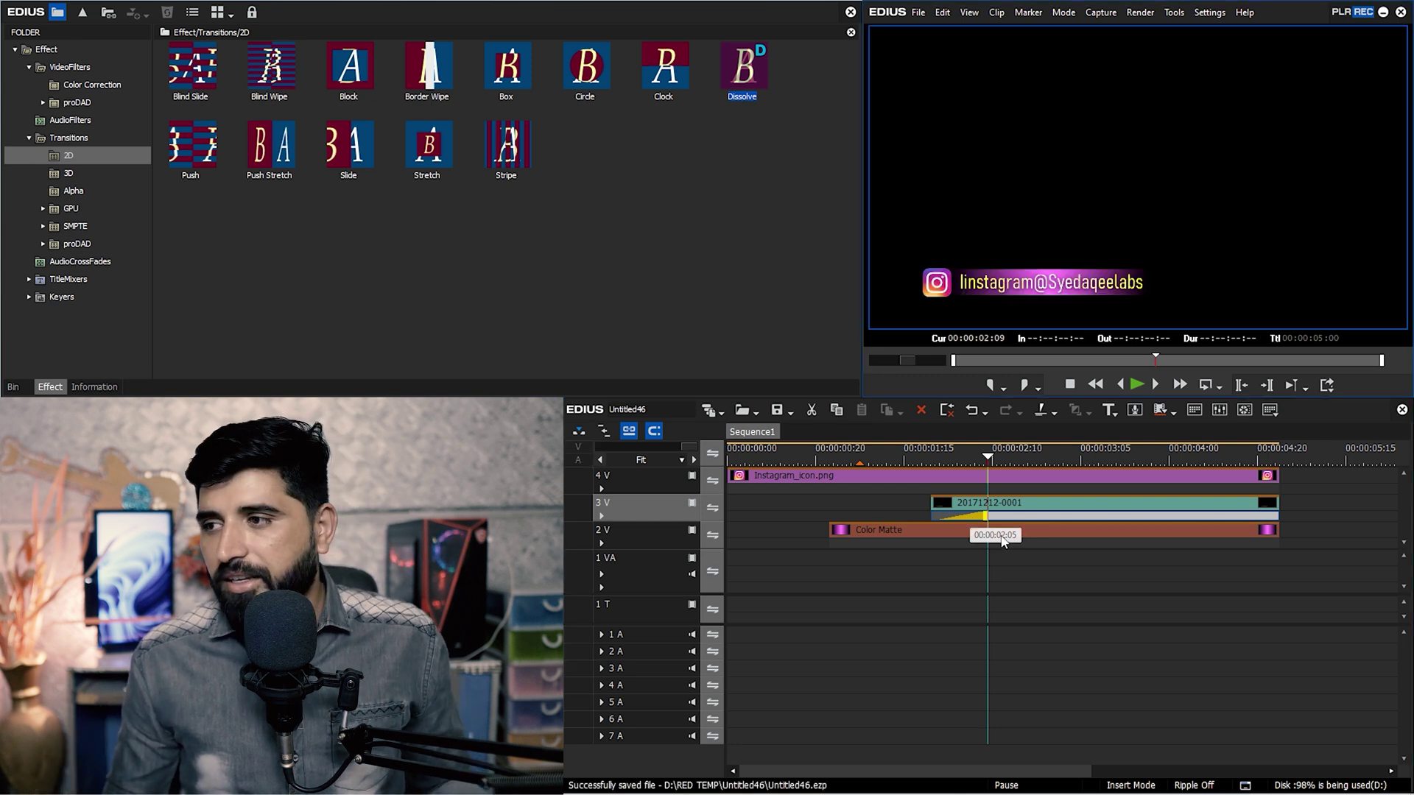
{"action": "key", "text": "Home"}
{"action": "key", "text": "space"}
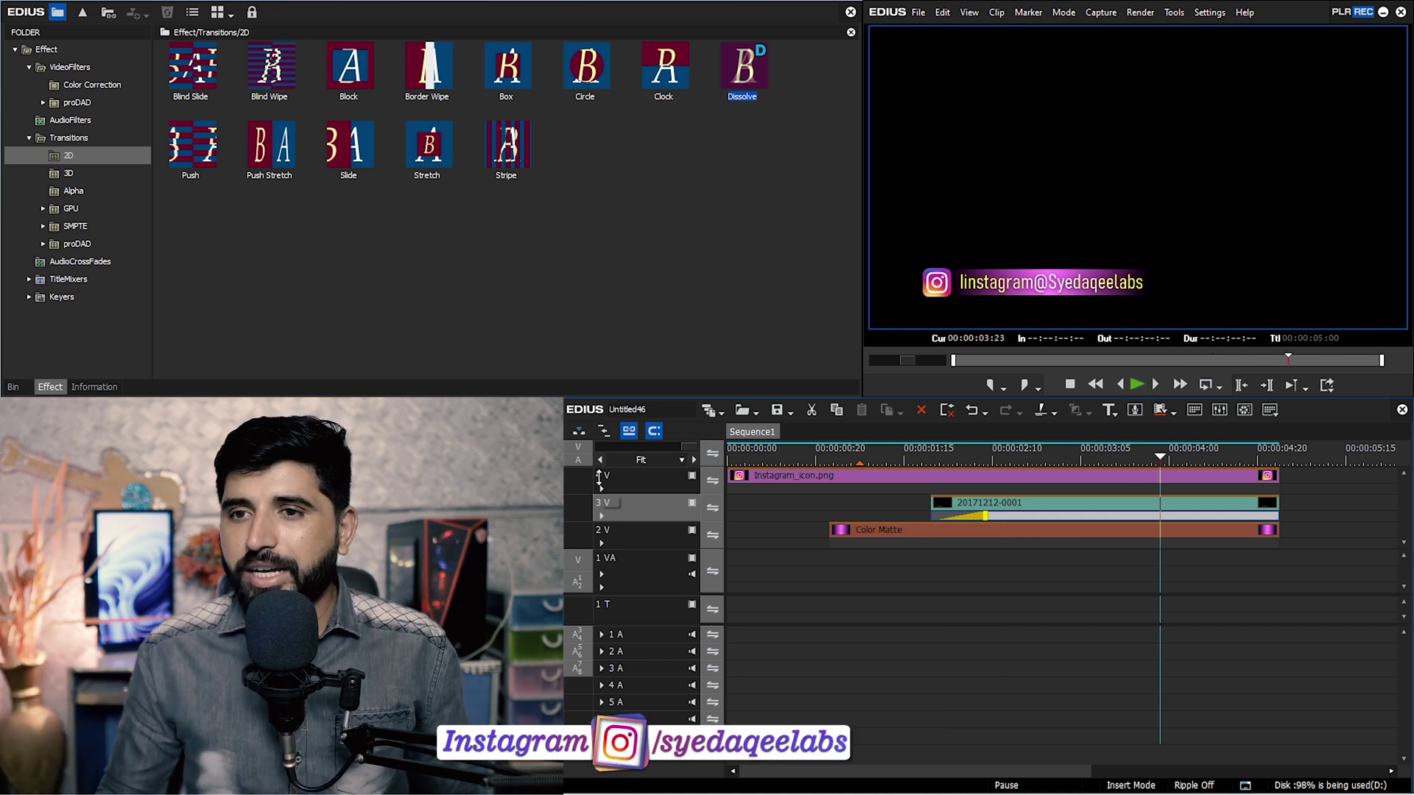
Import the mixkit street video from E: > Downloads > Video into the project bin.
{"action": "left_click", "coordinate": [14, 386]}
{"action": "double_click", "coordinate": [721, 219]}
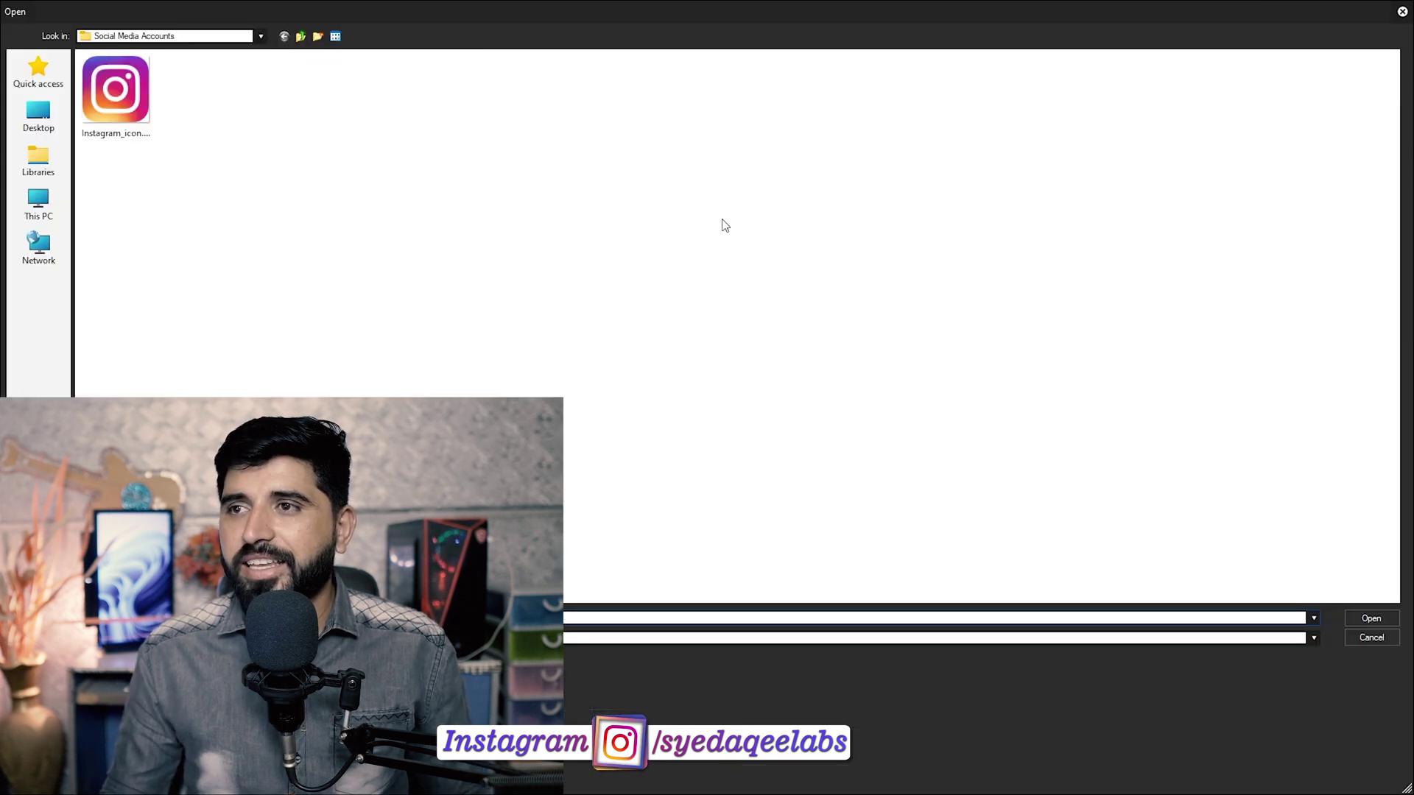
{"action": "left_click", "coordinate": [38, 203]}
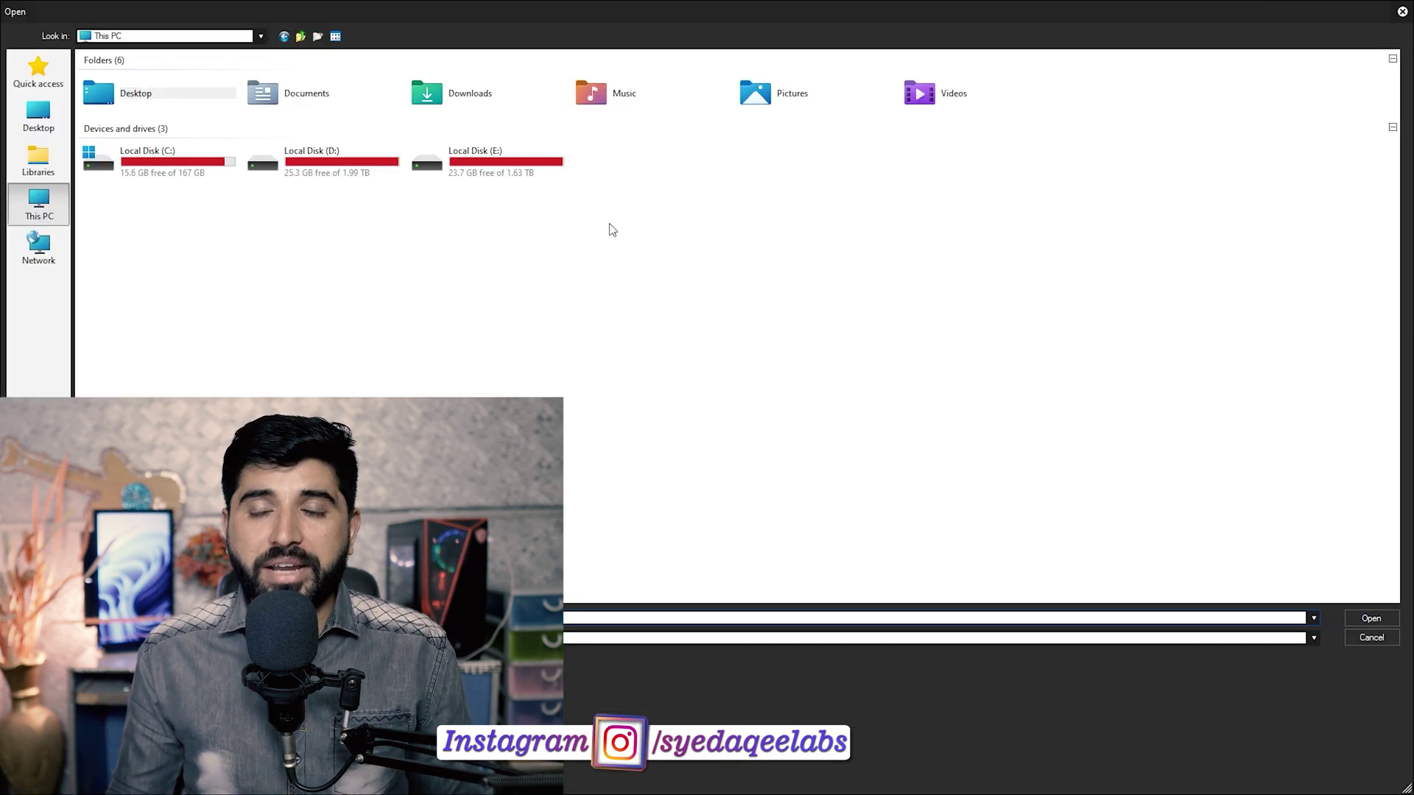
{"action": "double_click", "coordinate": [363, 179]}
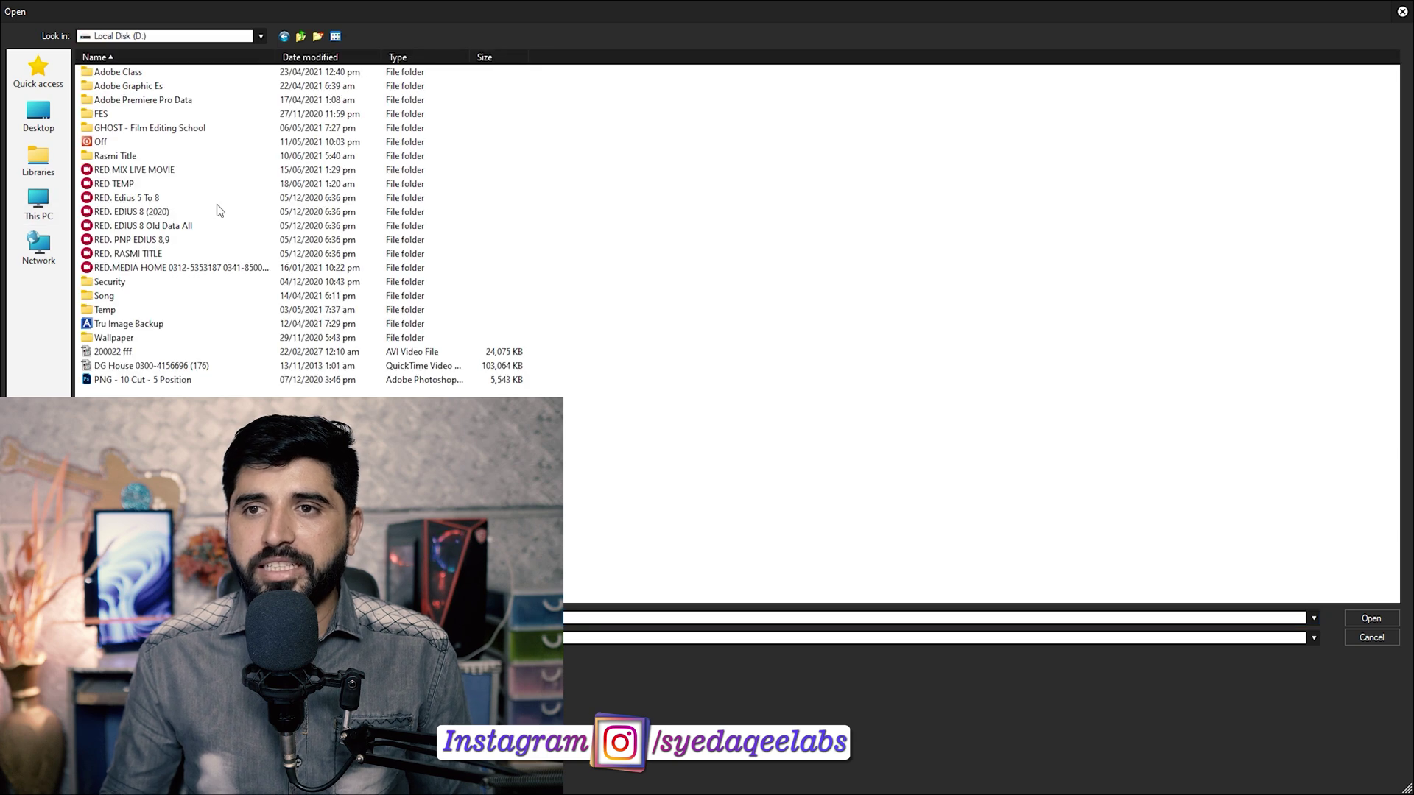
{"action": "key", "text": "BackSpace"}
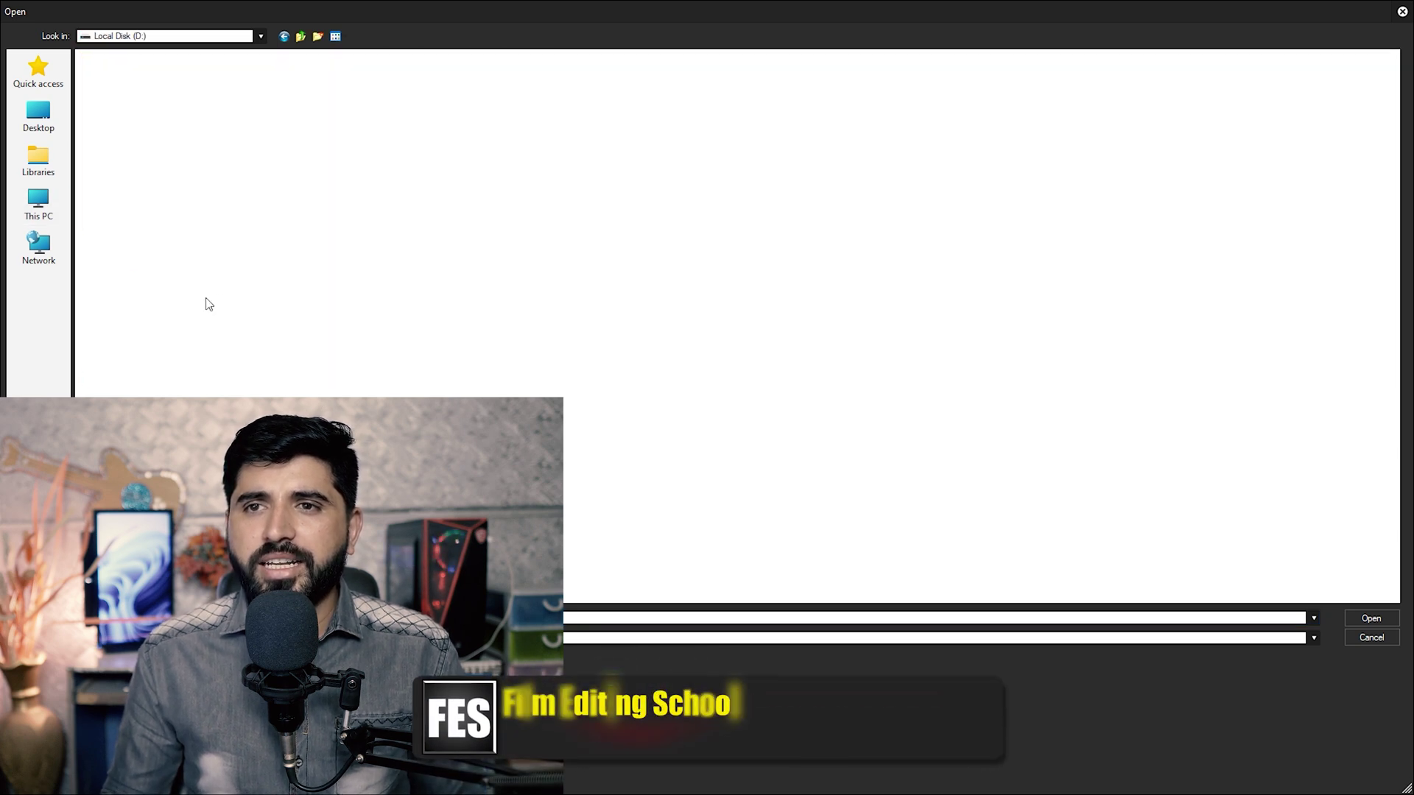
{"action": "double_click", "coordinate": [500, 154]}
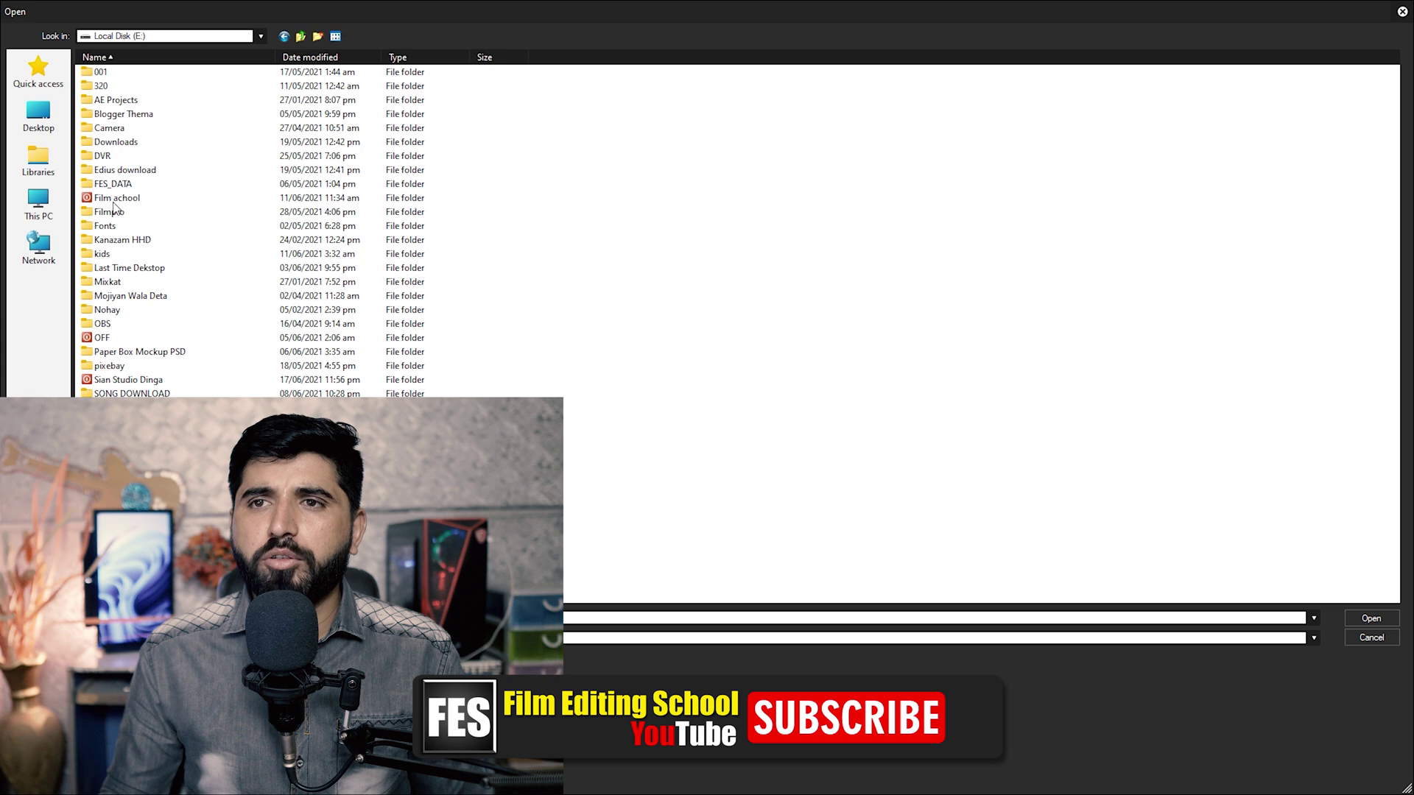
{"action": "double_click", "coordinate": [116, 142]}
{"action": "double_click", "coordinate": [110, 142]}
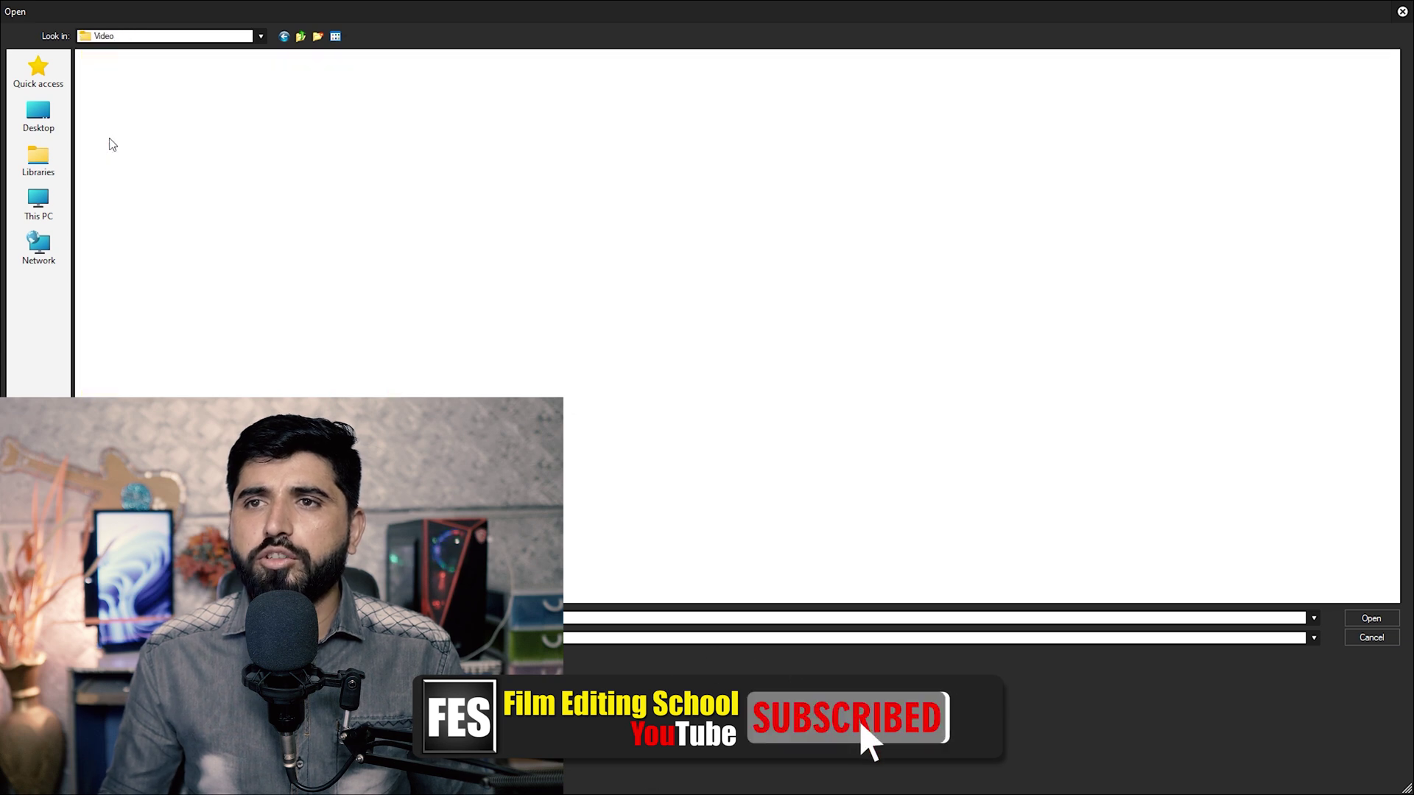
{"action": "double_click", "coordinate": [513, 215]}
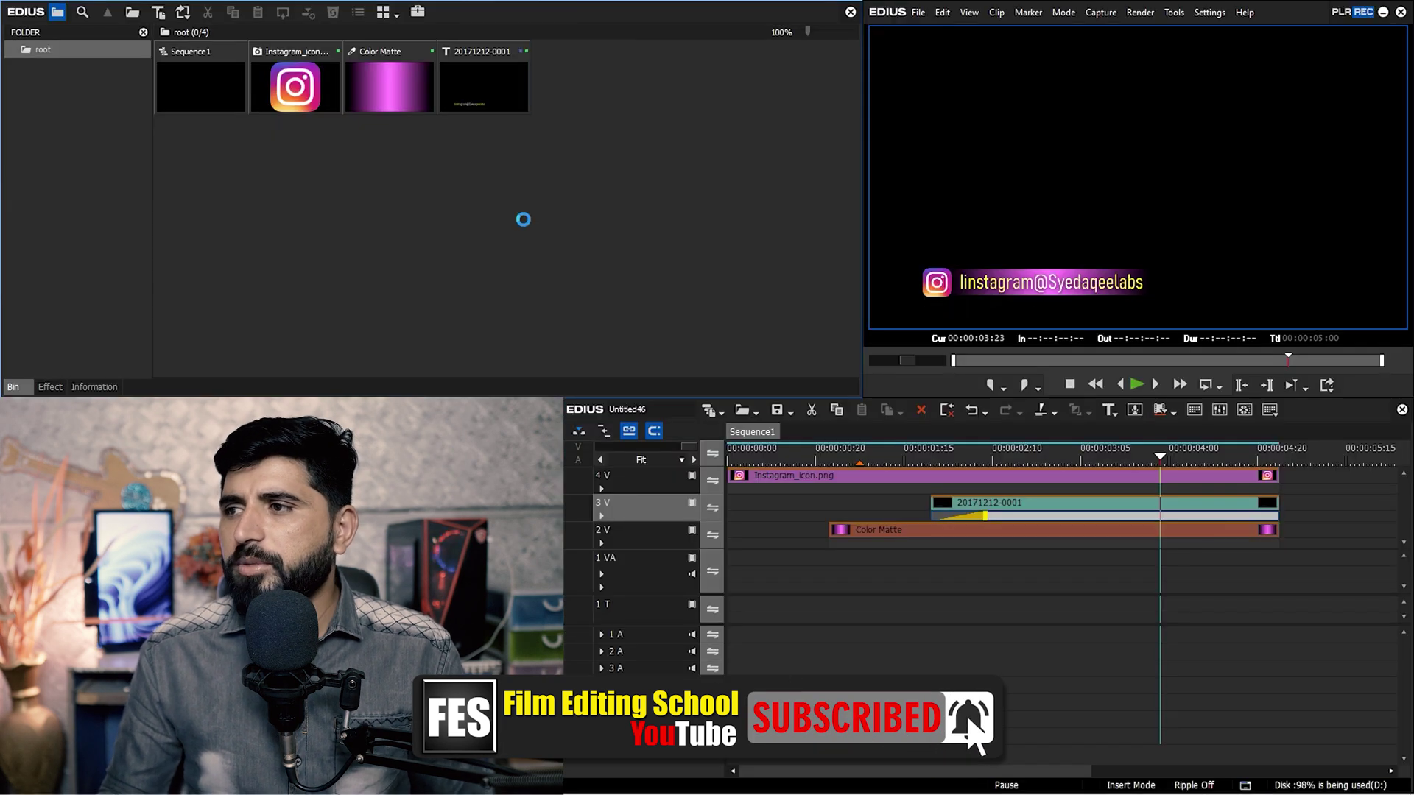
Create Sequence2 with the street video at its start on track 1 VA.
{"action": "left_click_drag", "start_coordinate": [605, 108], "coordinate": [1332, 611]}
{"action": "key", "text": "Delete"}
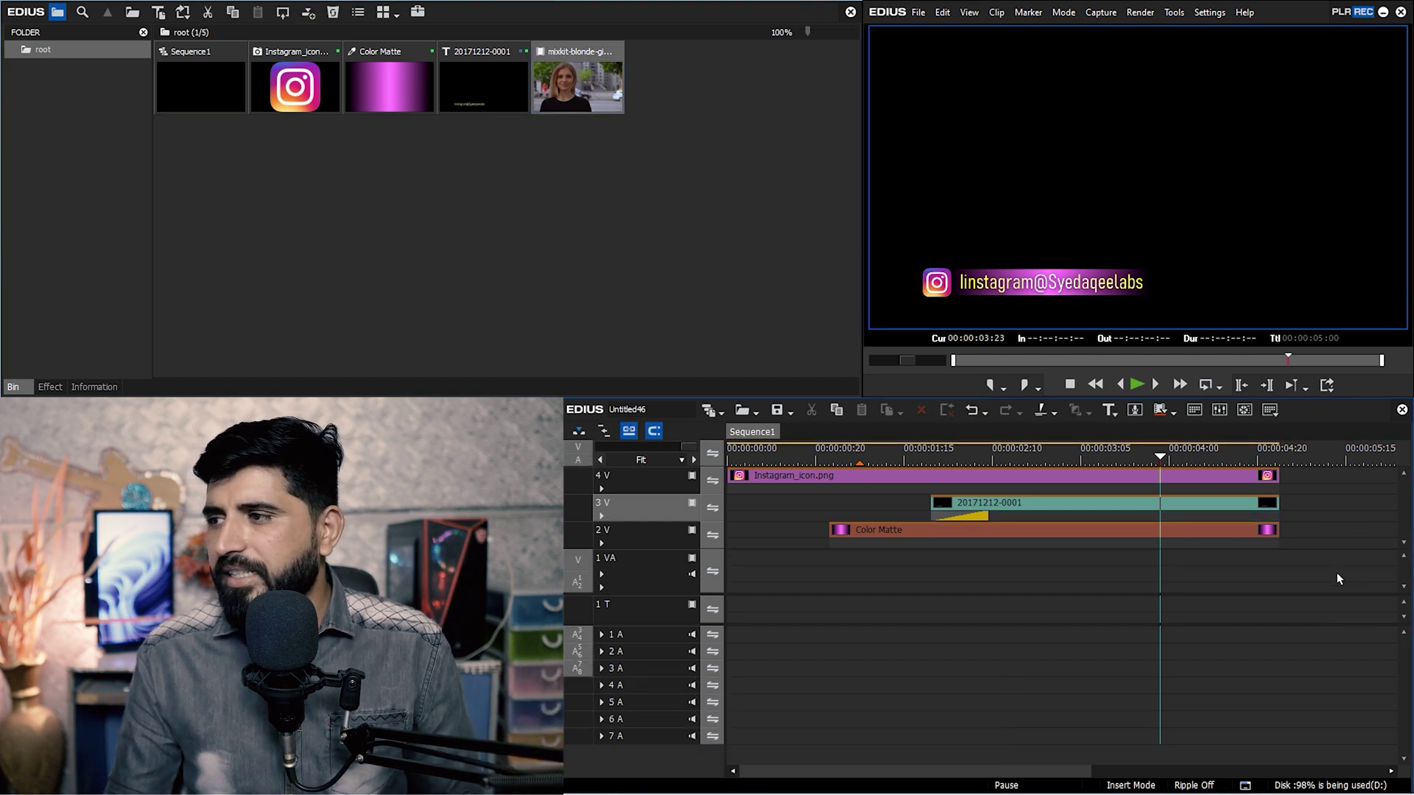
{"action": "key", "text": "ctrl+shift+n"}
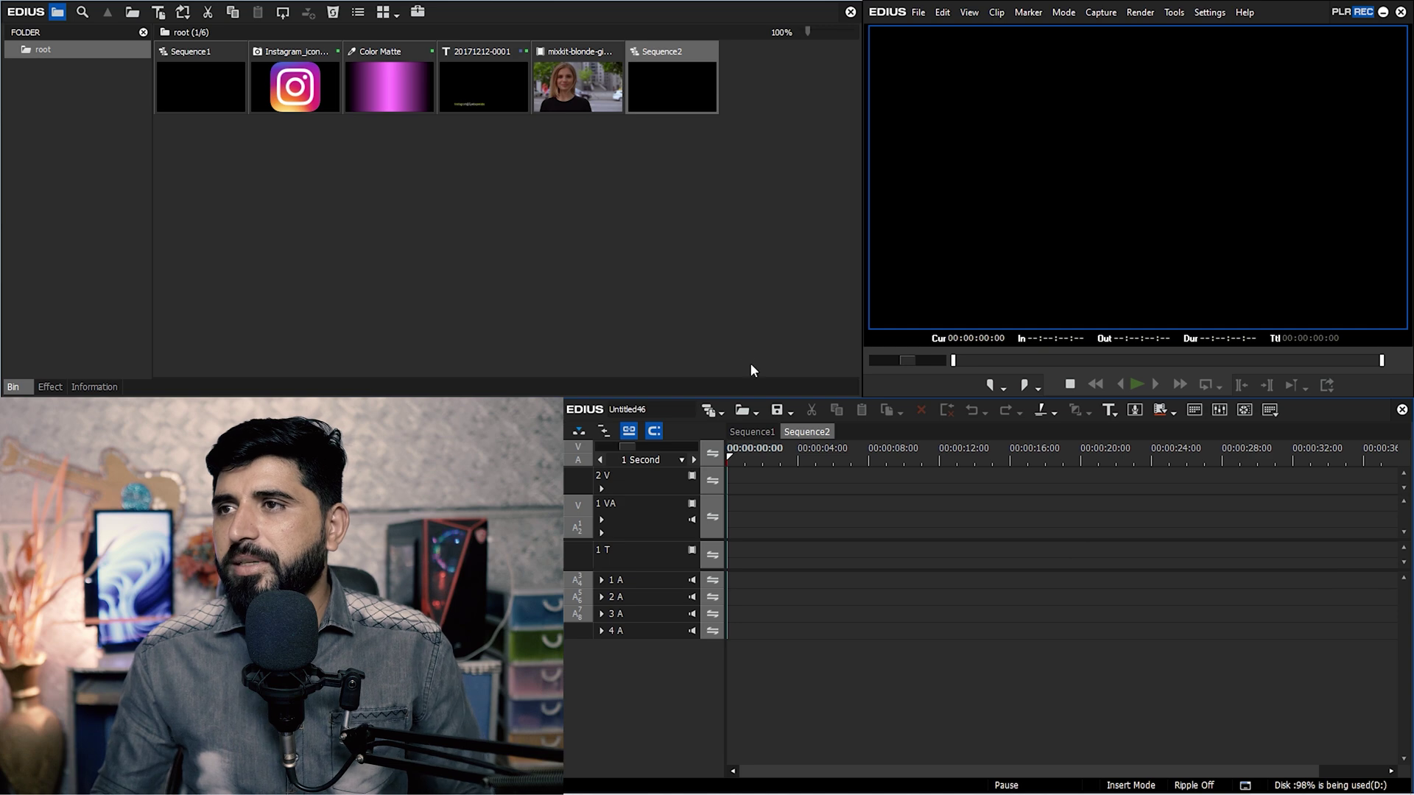
{"action": "left_click_drag", "start_coordinate": [604, 107], "coordinate": [731, 500]}
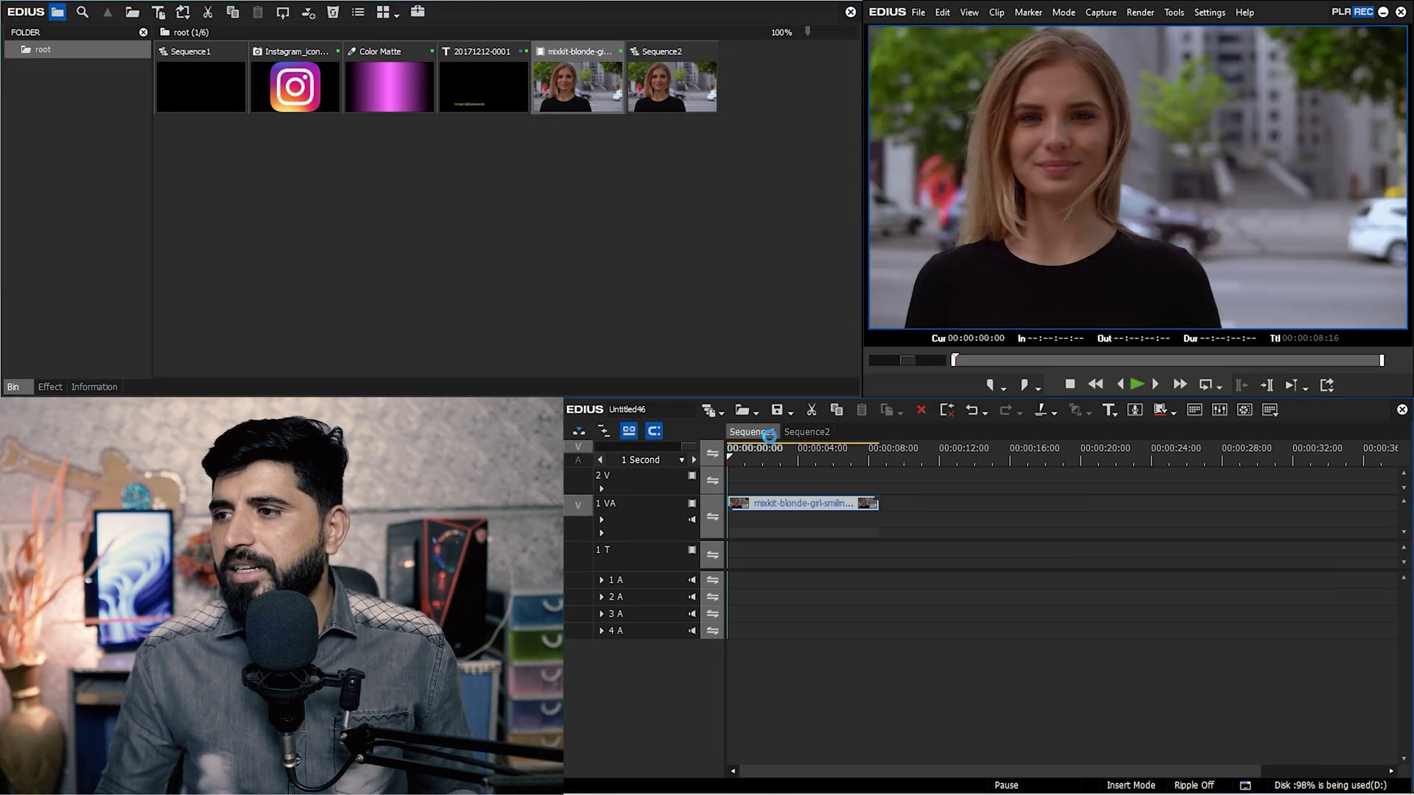
Nest Sequence1 on track 2 V starting about two seconds in, then play the composite.
{"action": "right_click", "coordinate": [766, 435]}
{"action": "left_click", "coordinate": [795, 449]}
{"action": "left_click", "coordinate": [807, 431]}
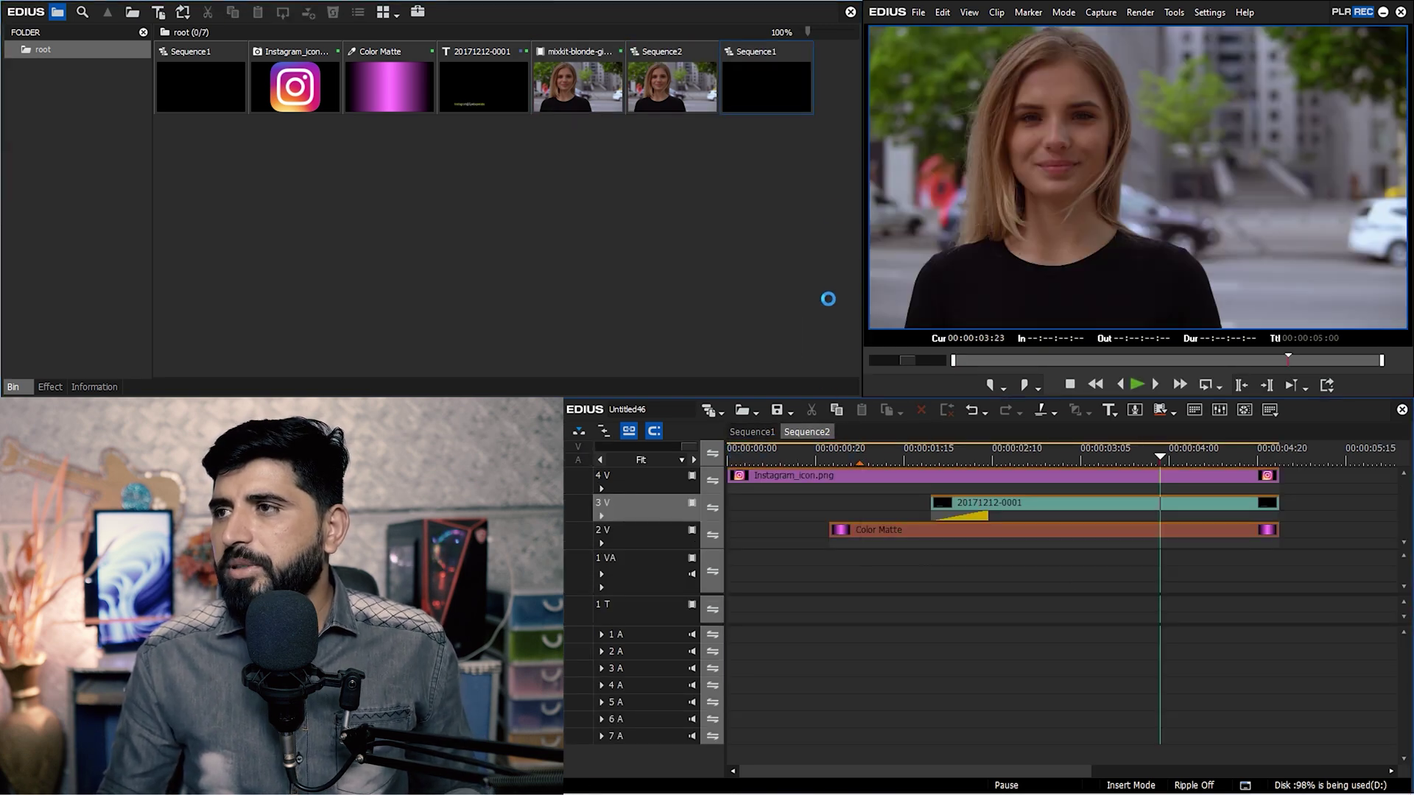
{"action": "left_click_drag", "start_coordinate": [765, 81], "coordinate": [1088, 486]}
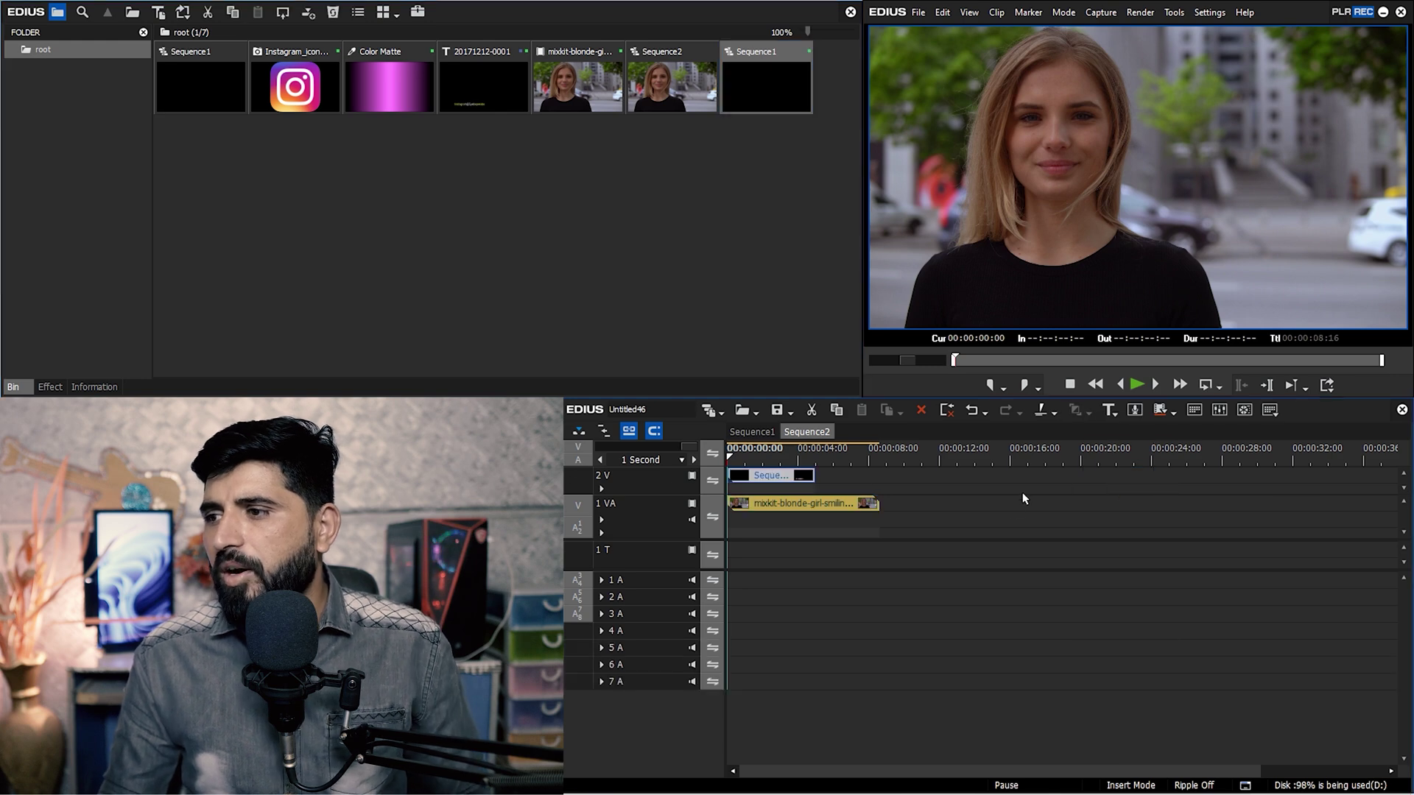
{"action": "scroll", "coordinate": [1006, 527], "scroll_direction": "up", "scroll_amount": 2}
{"action": "left_click_drag", "start_coordinate": [886, 497], "coordinate": [986, 497]}
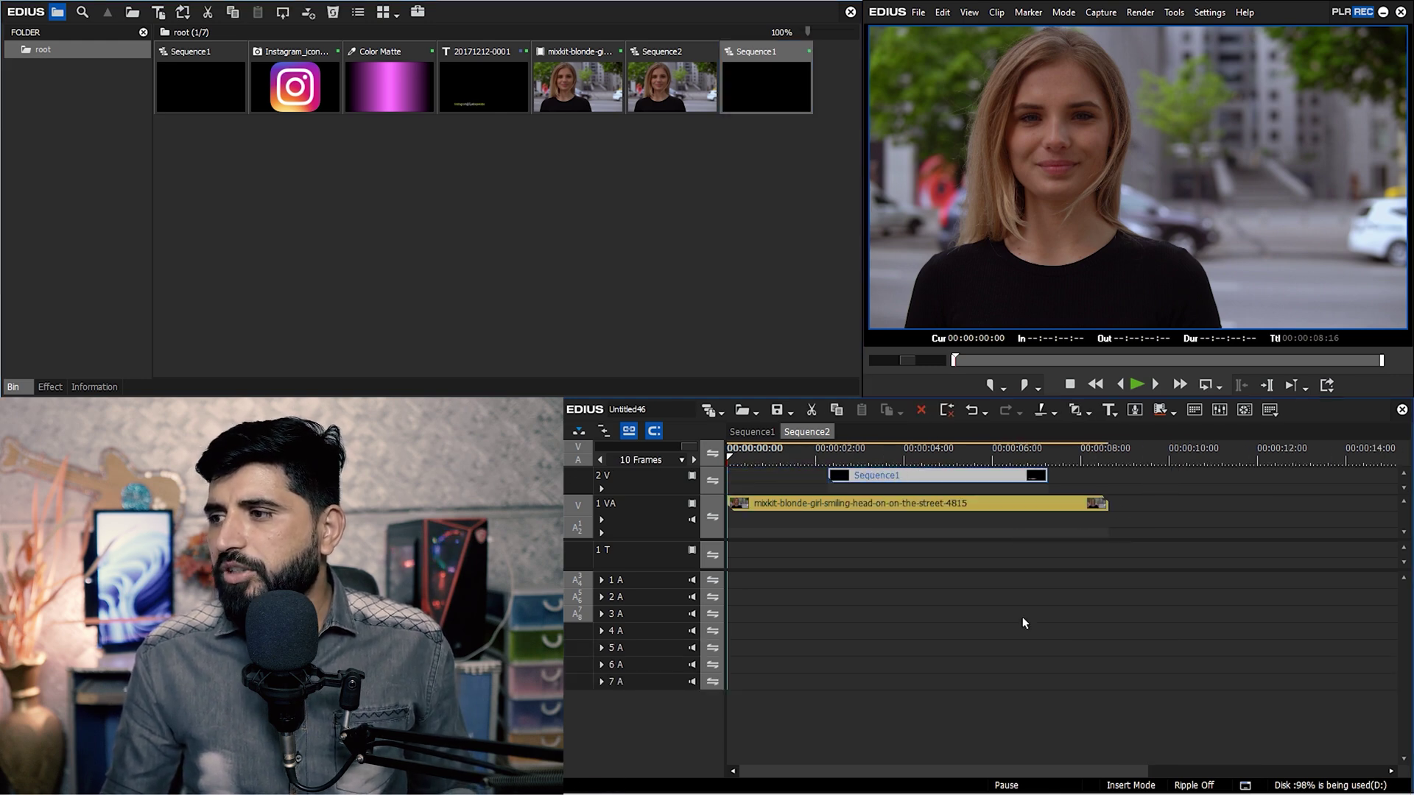
{"action": "key", "text": "space"}
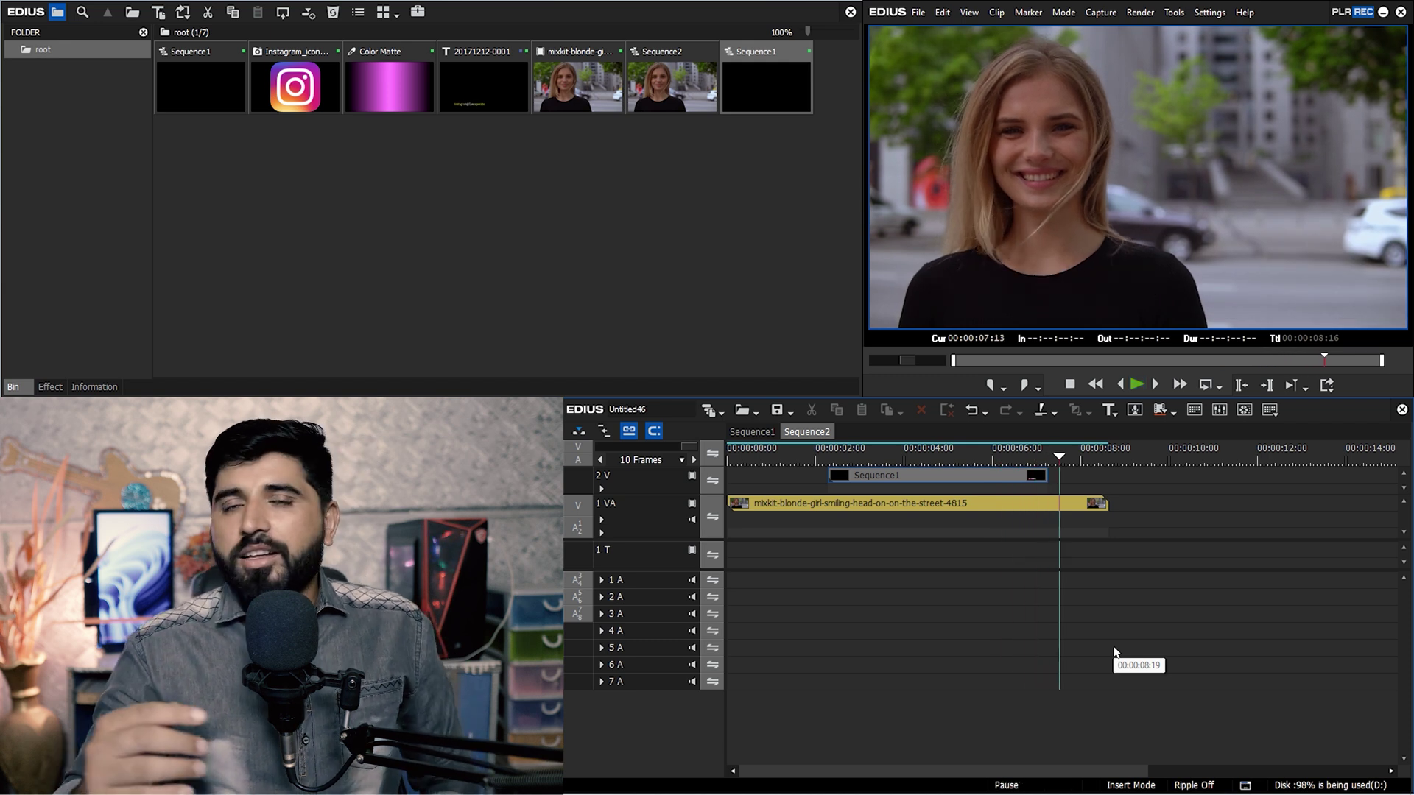
{"action": "key", "text": "space"}
{"action": "key", "text": "space"}
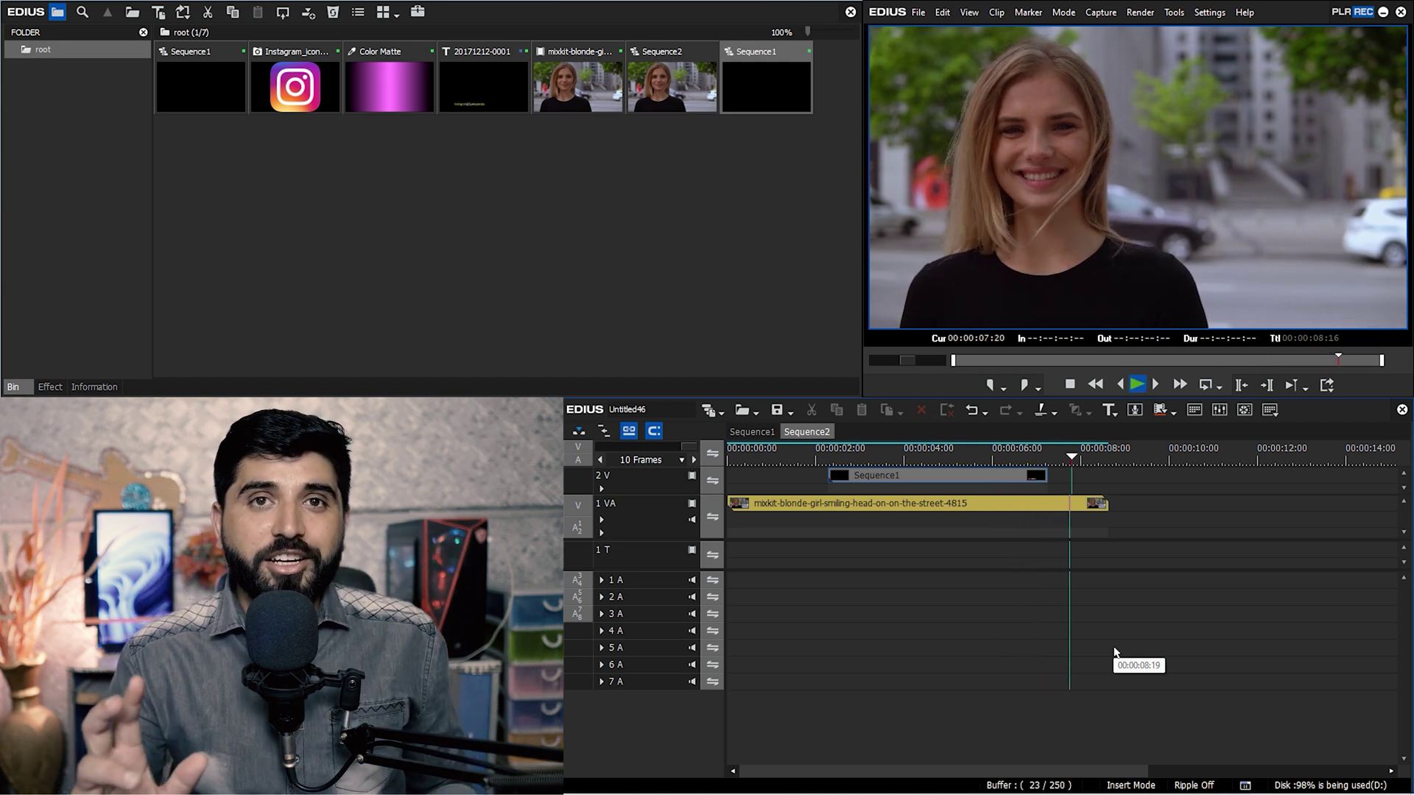